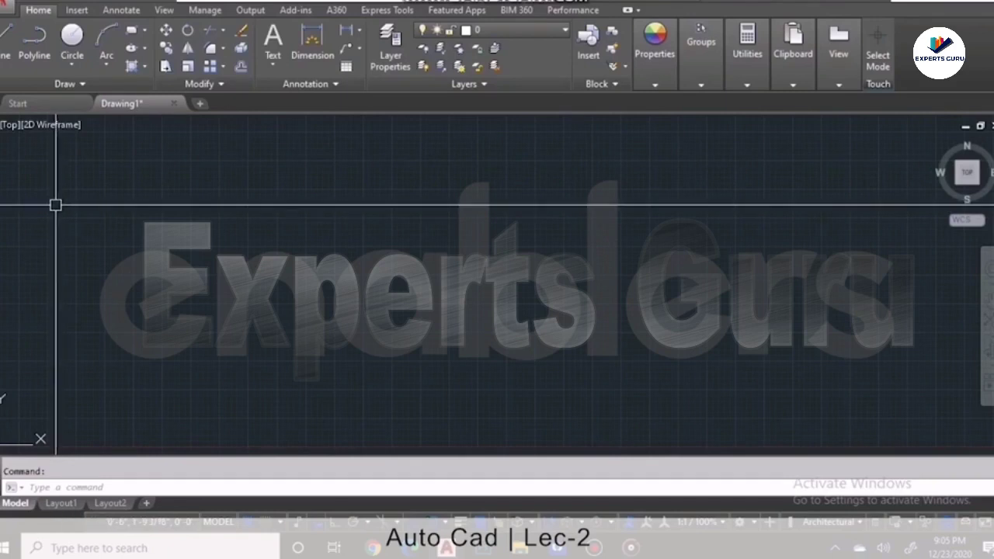
- Trace the rectangular box and its pointed left-side peak as one six-vertex polyline
left_click(34, 40)
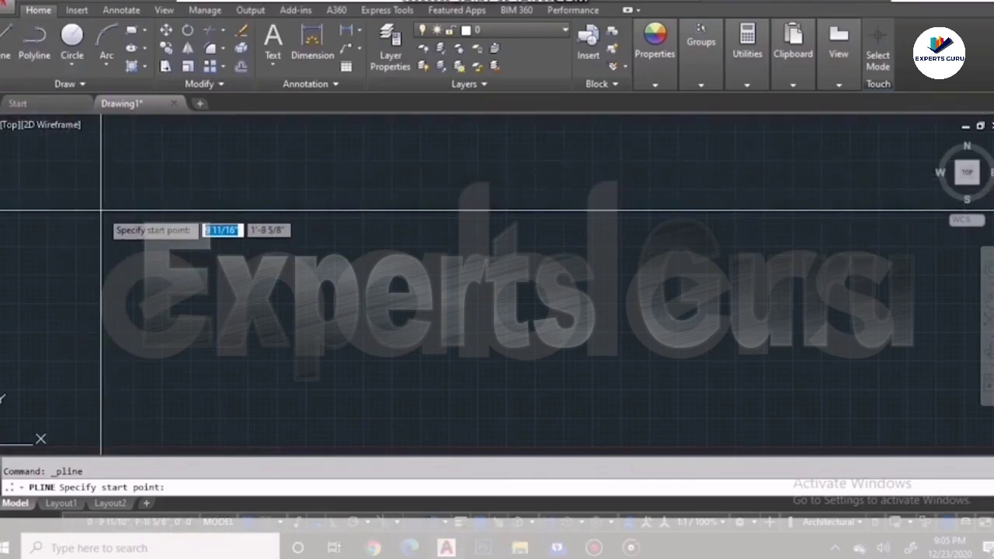
left_click(101, 209)
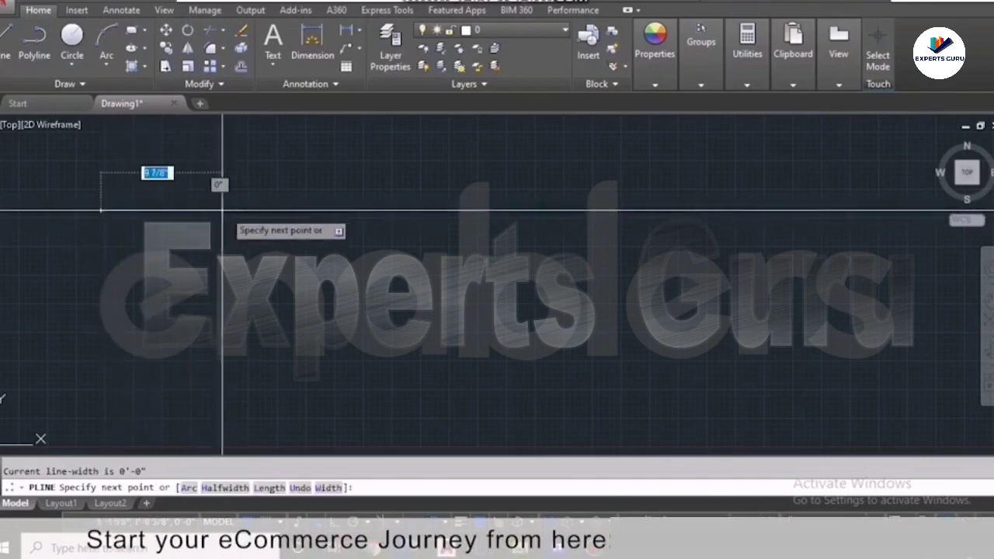
left_click(253, 210)
left_click(252, 293)
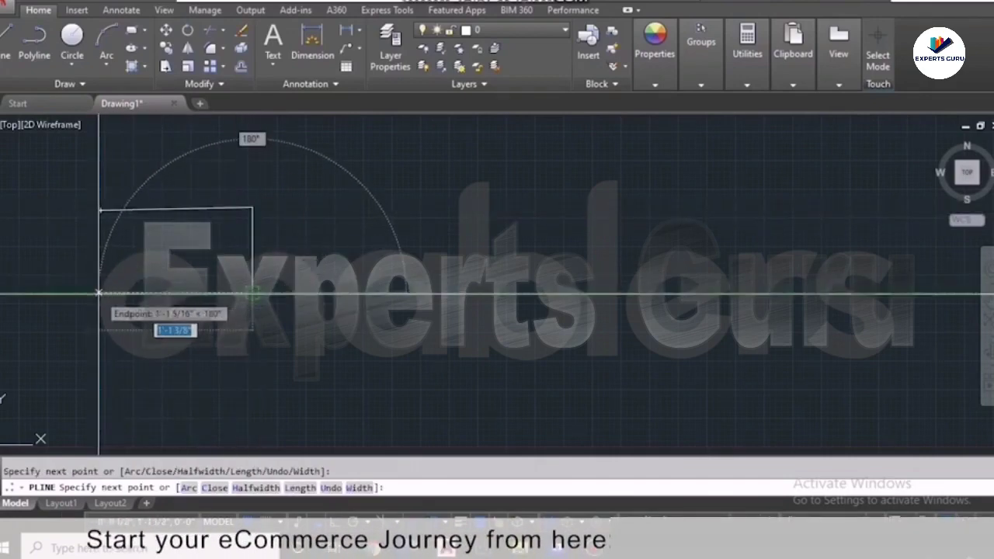
left_click(99, 293)
left_click(71, 206)
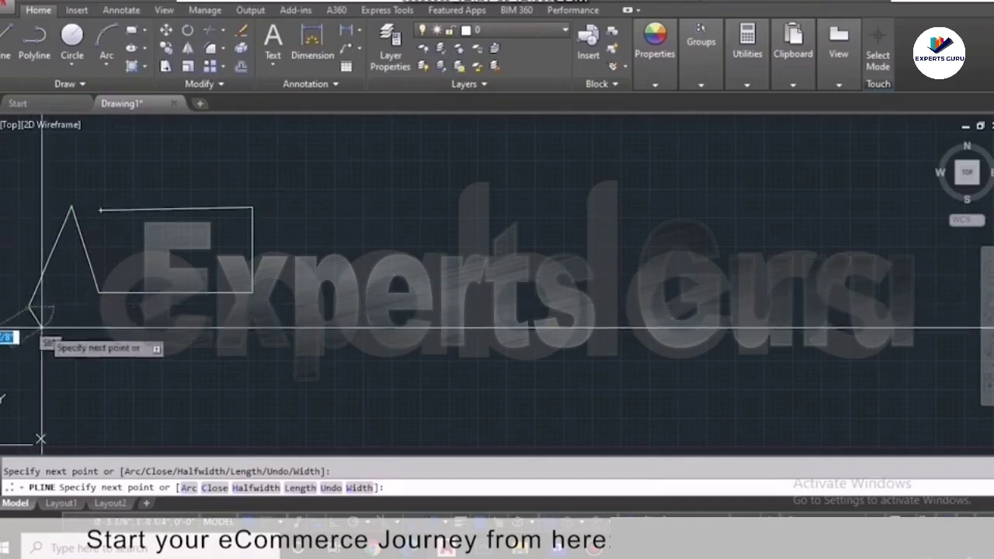
left_click(29, 307)
key("Return")
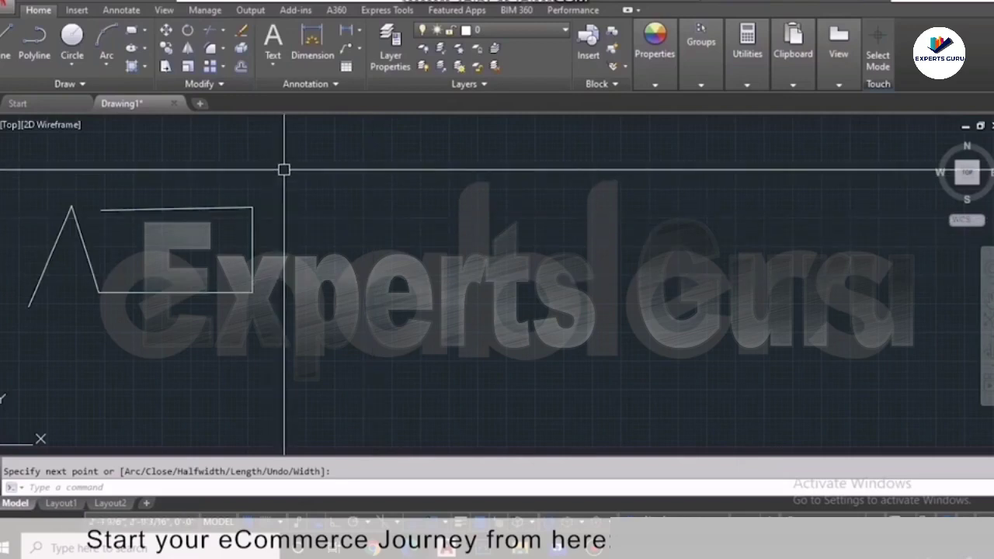
- Draw a second box-and-peak outline to the right using separate line segments
left_click(6, 39)
left_click(418, 204)
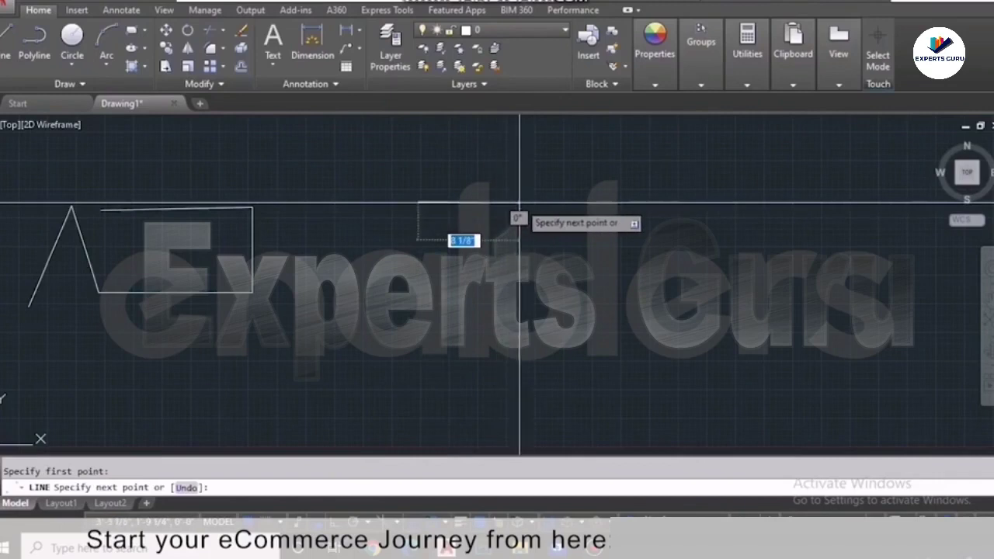
left_click(566, 204)
left_click(566, 311)
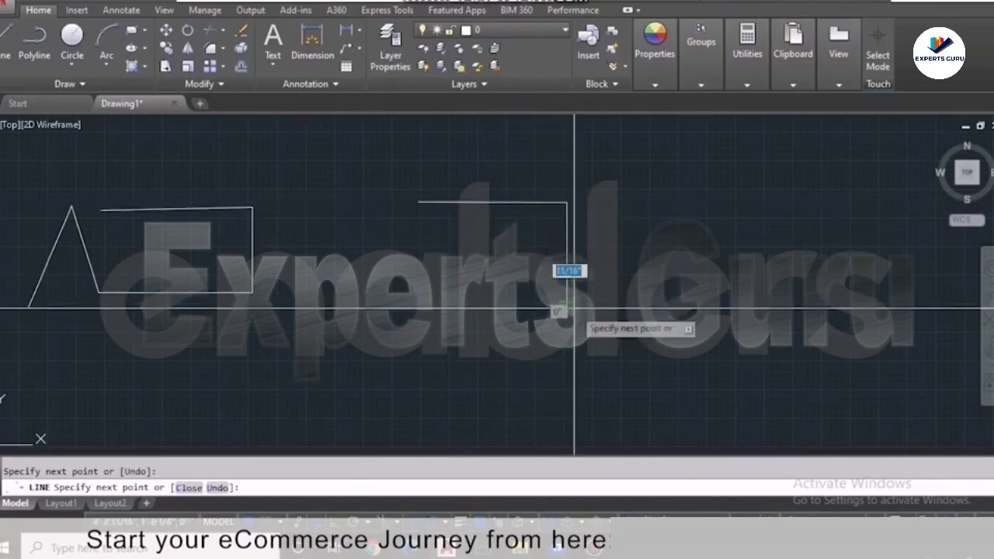
left_click(424, 317)
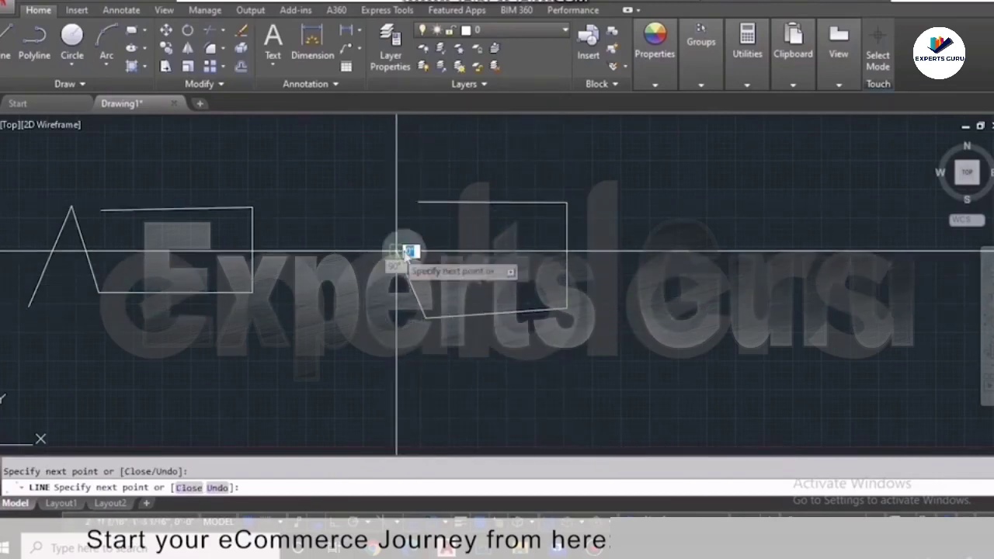
left_click(457, 251)
key("Return")
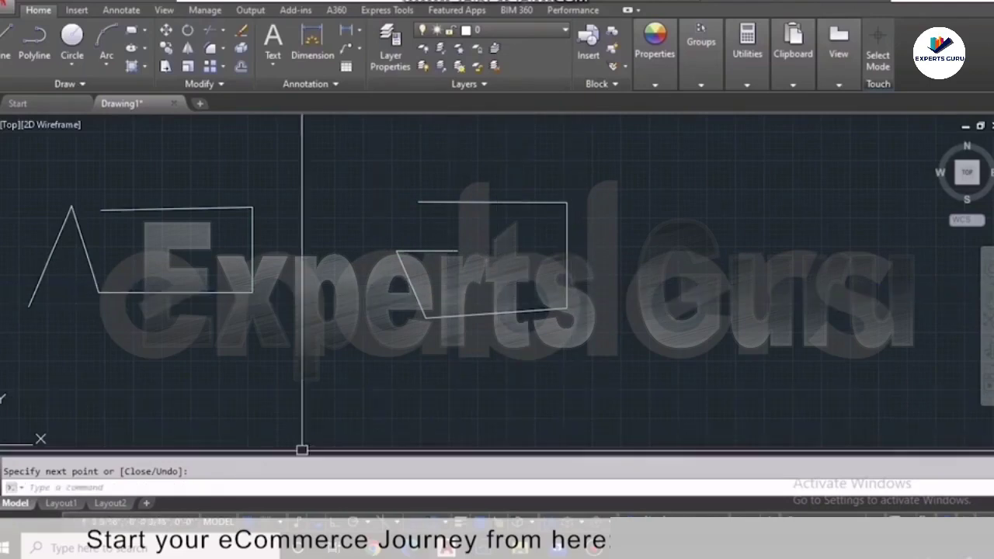
- Compare selecting the single polyline versus individual lines, then erase all six objects
left_click(252, 266)
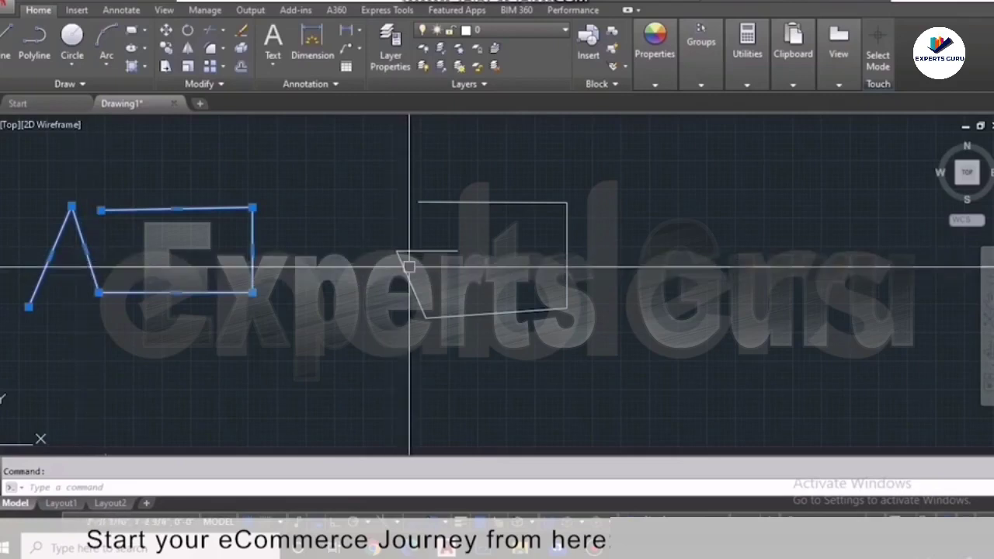
key("Escape")
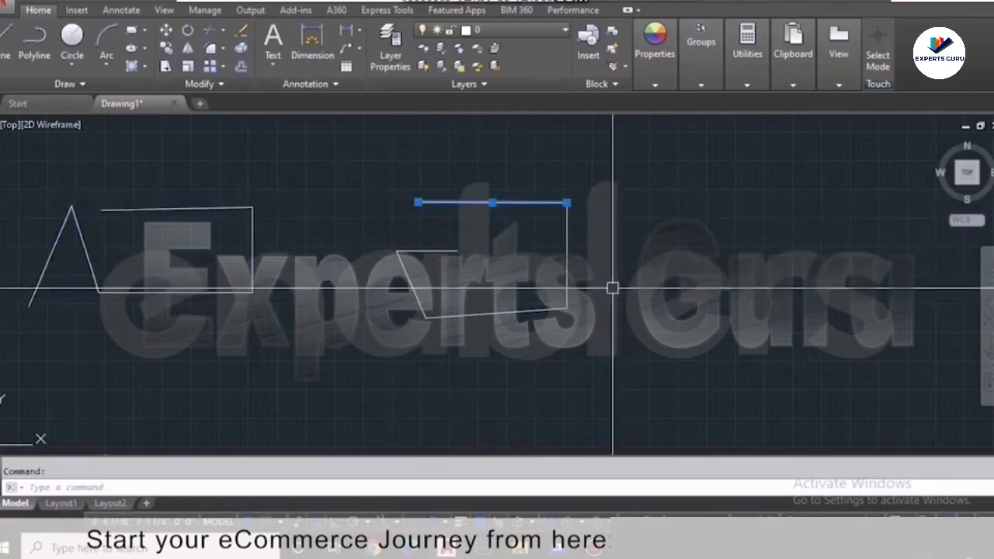
left_click(567, 266)
left_click(416, 294)
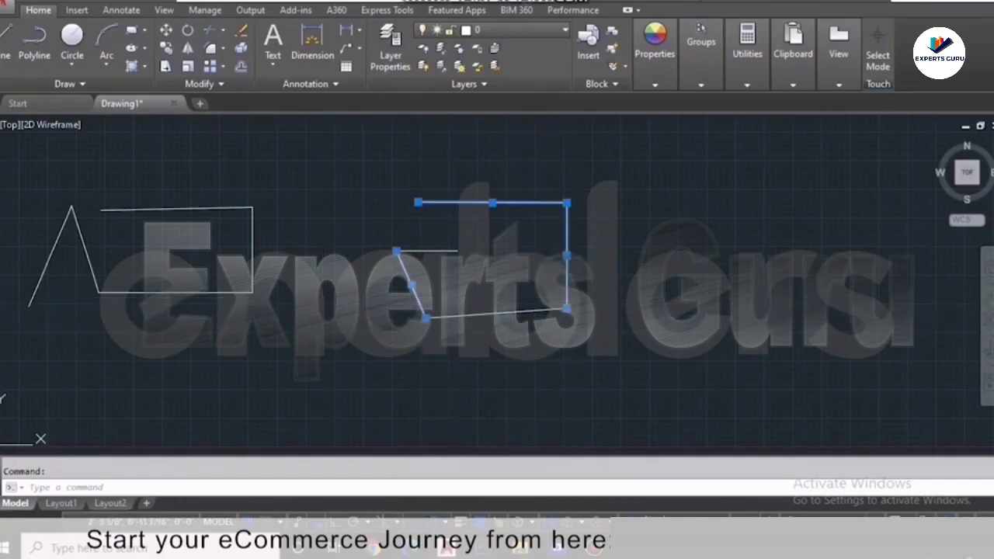
key("Escape")
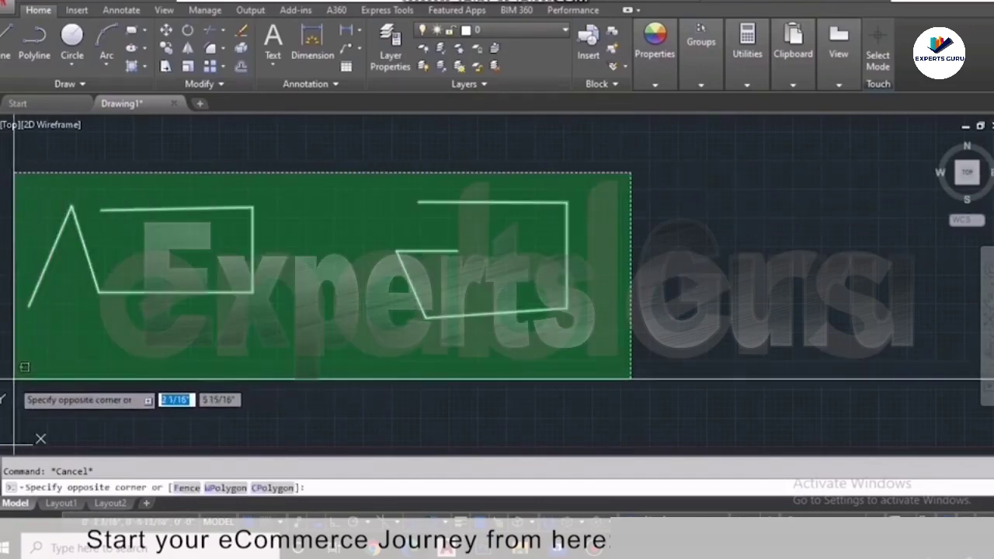
left_click(19, 405)
key("Delete")
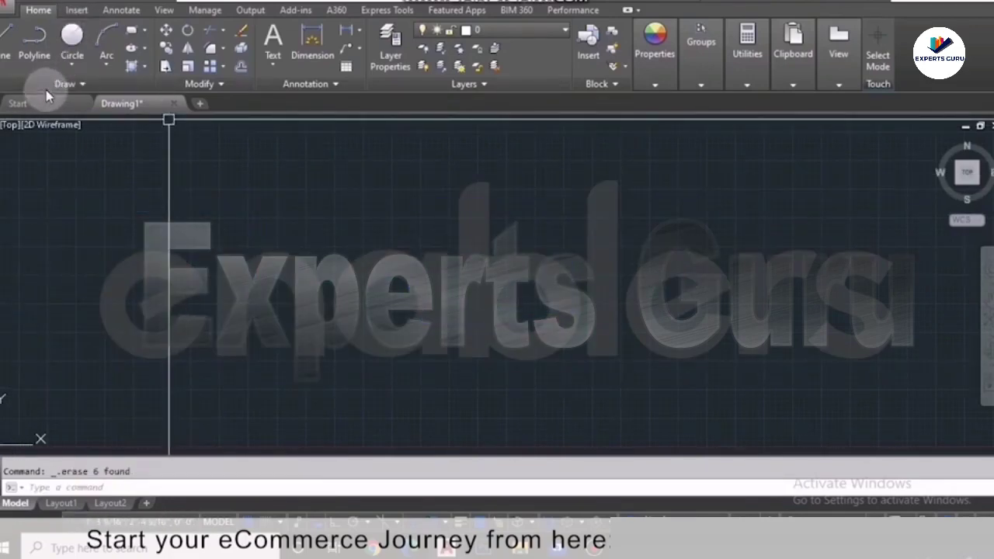
- Draw a circle with a radius of 10
left_click(71, 43)
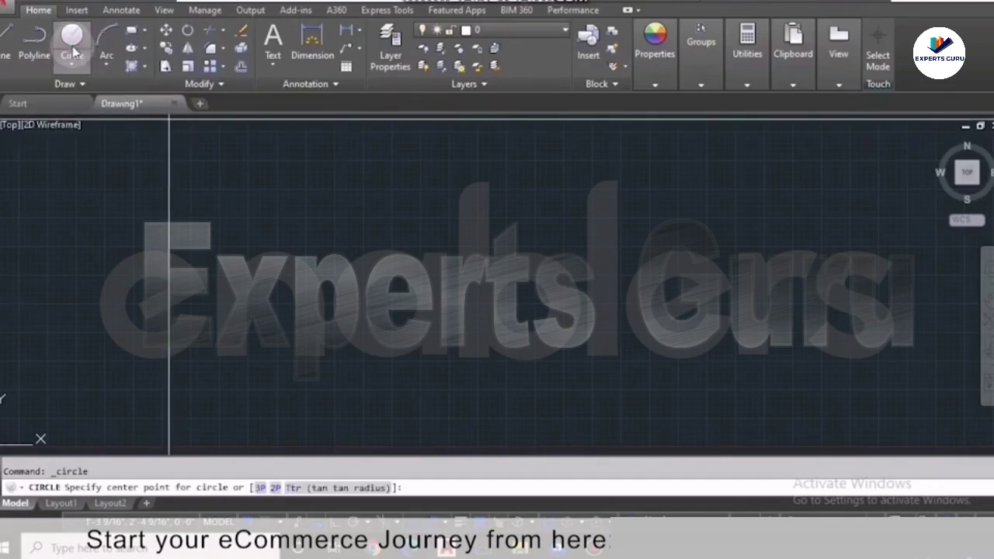
left_click(357, 310)
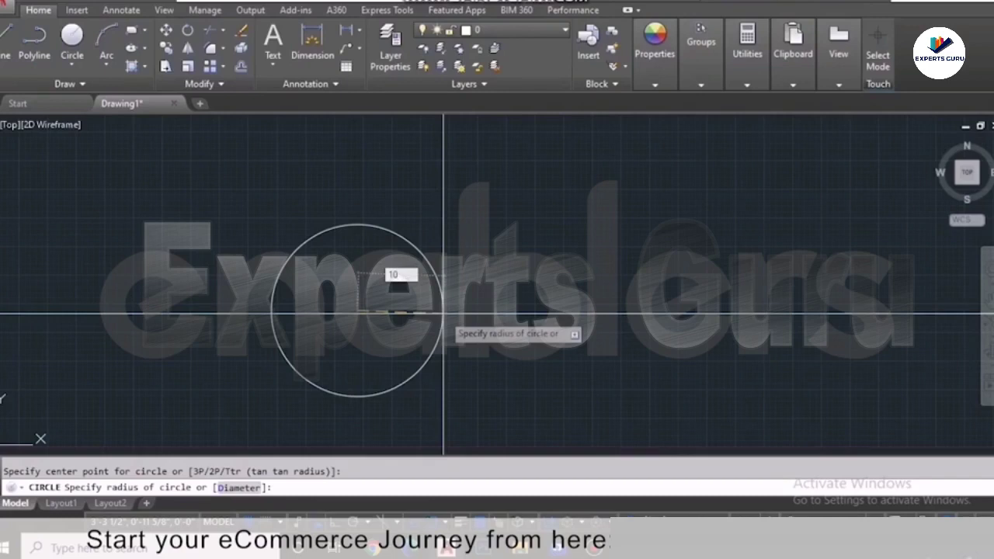
type("10")
key("Return")
scroll(539, 317, "down", 3)
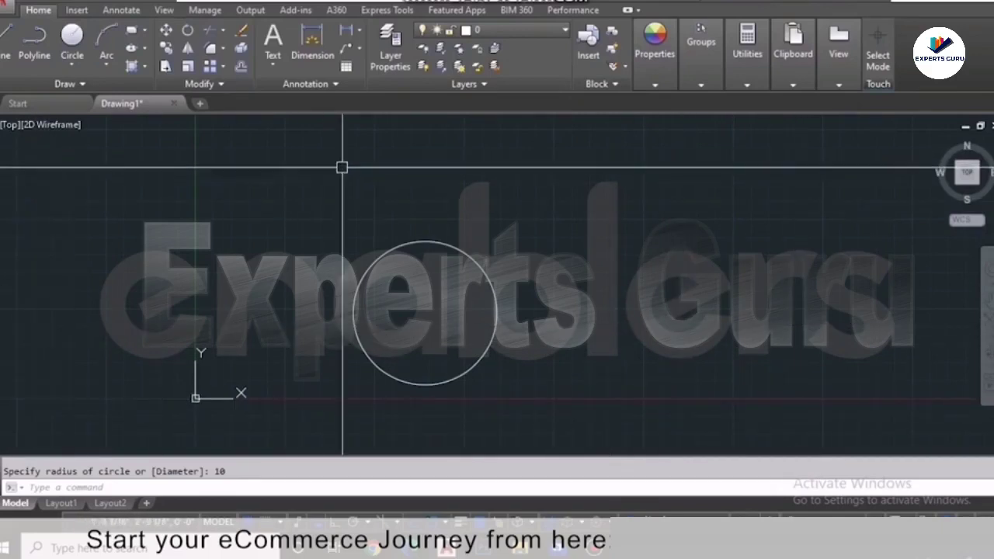
- Draw a second circle to the right sized by a 10-inch diameter
left_click(79, 53)
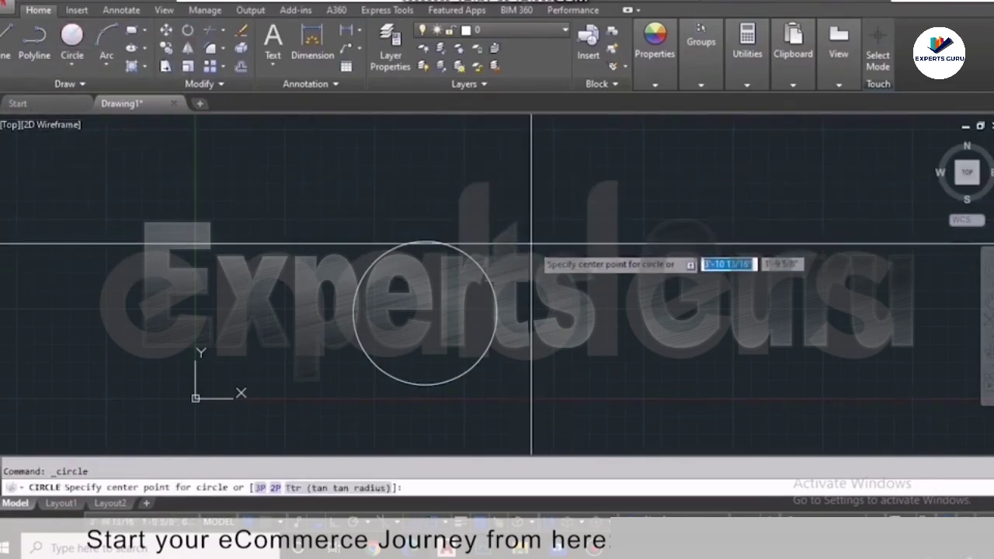
left_click(649, 268)
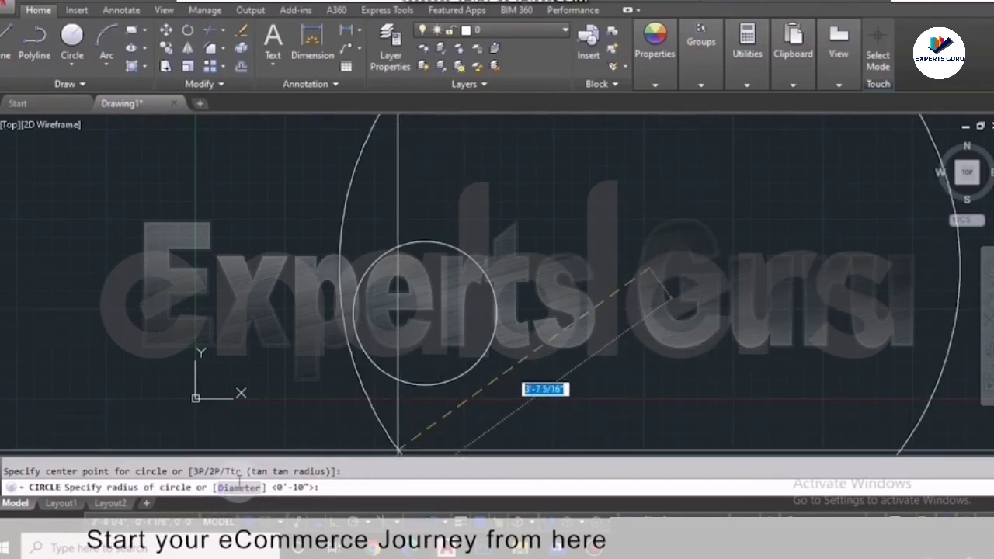
type("d")
key("Return")
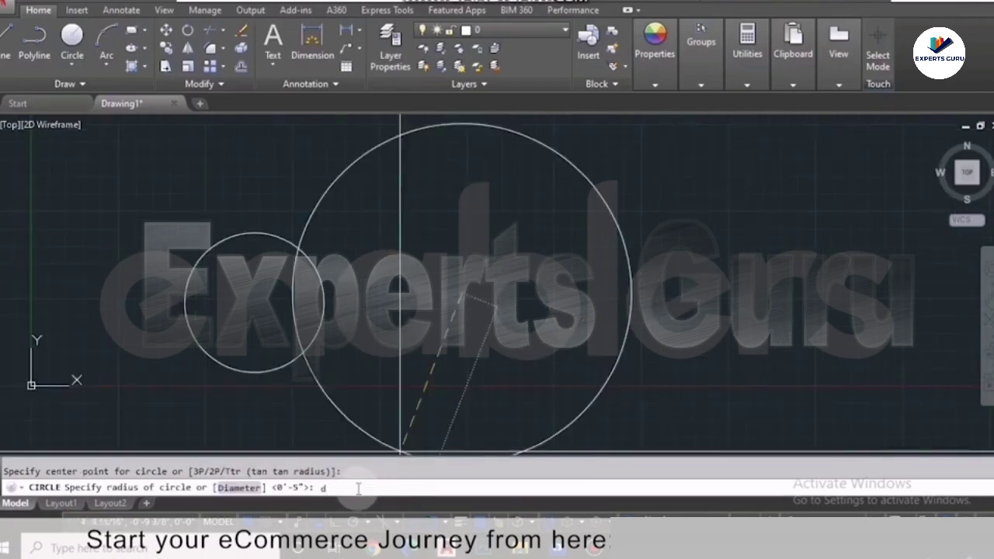
key("Return")
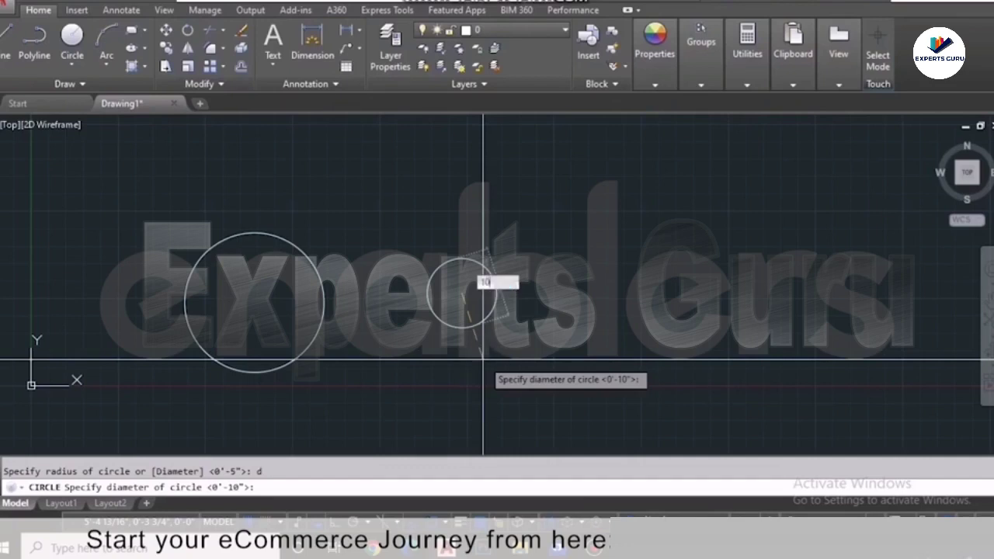
key("Return")
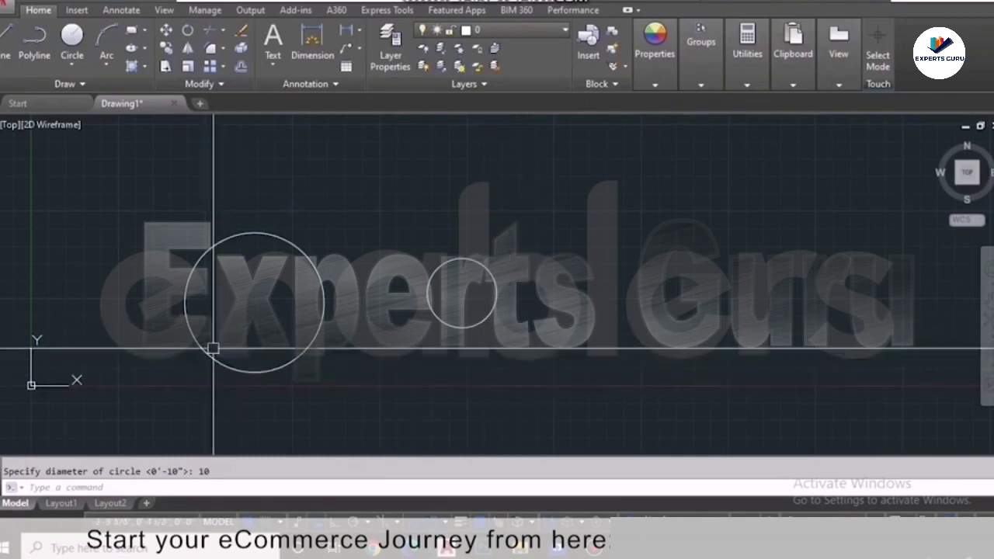
- Draw a three-point arc above and right of the small circle
left_click(104, 47)
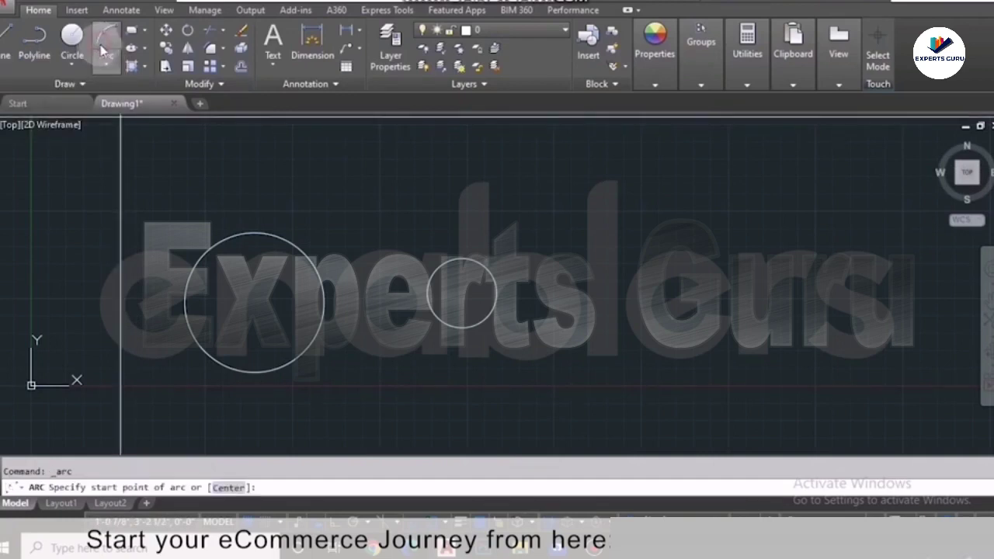
left_click(538, 223)
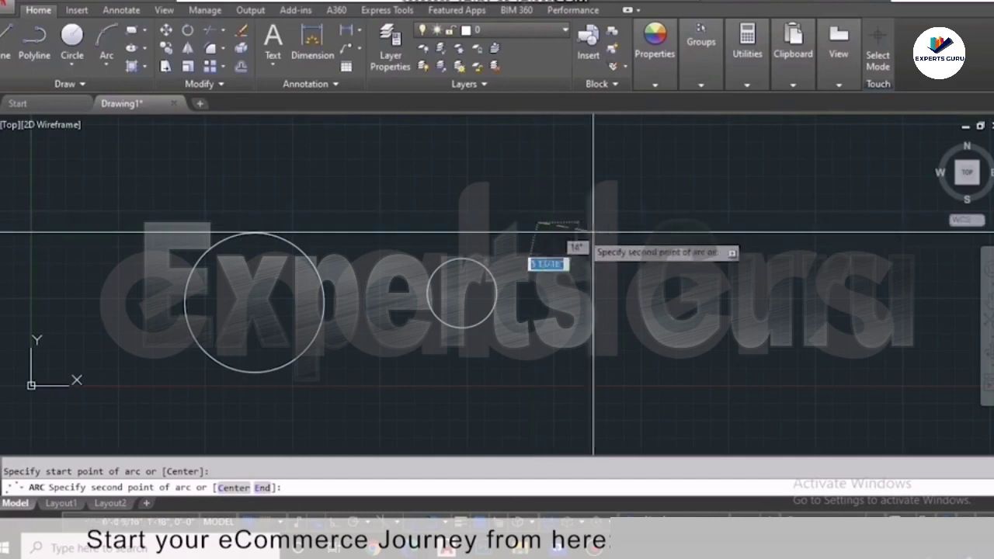
left_click(675, 225)
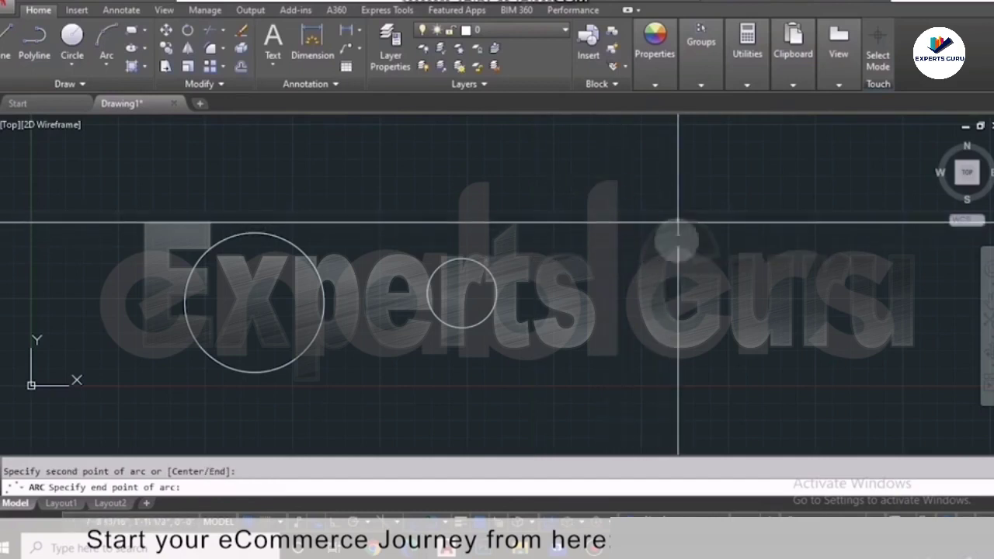
left_click(636, 153)
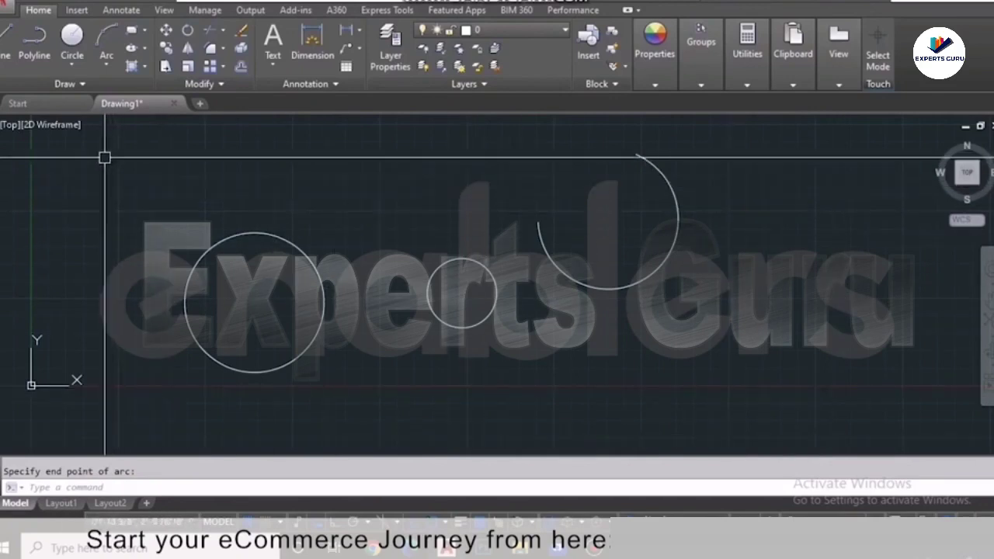
- Review the alternative methods listed in the Arc and Circle dropdowns
left_click(106, 64)
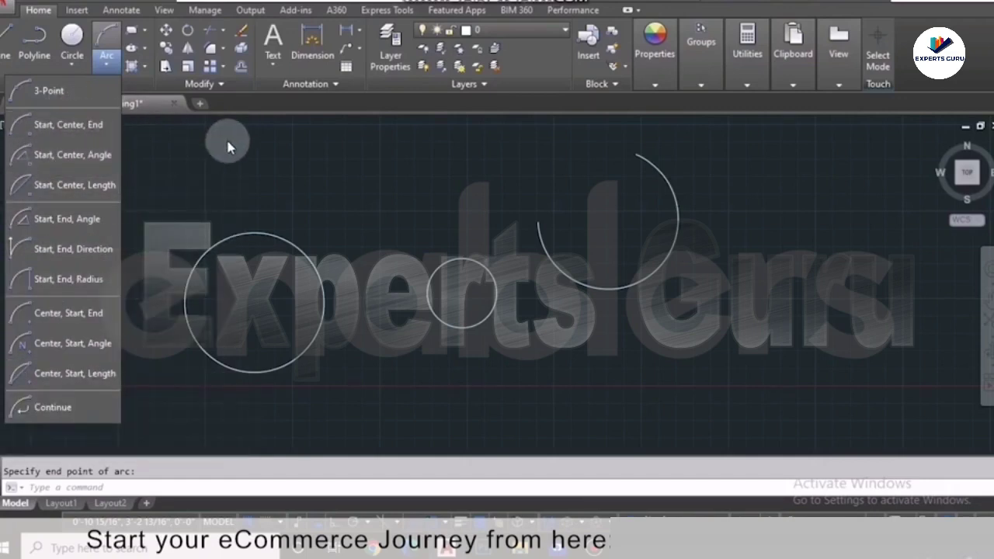
left_click(267, 151)
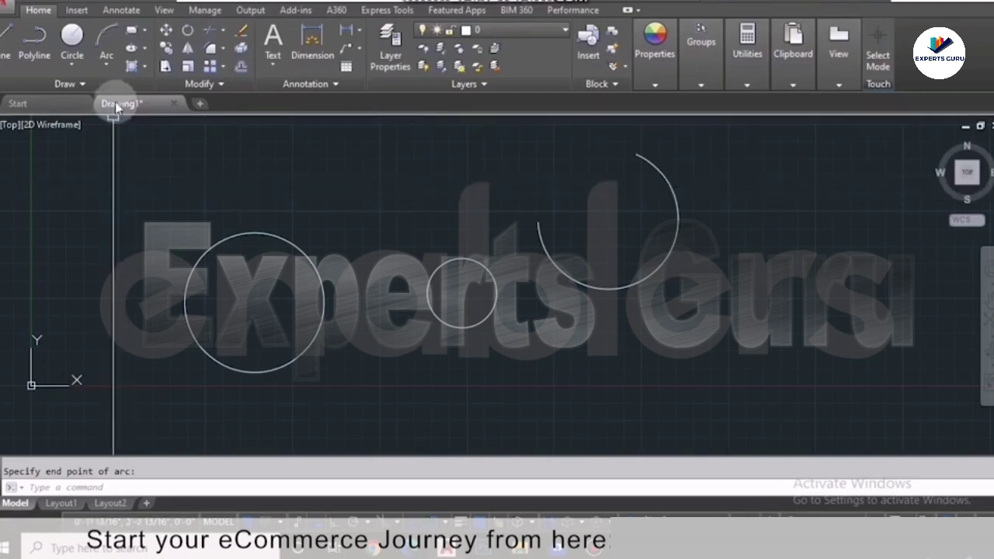
left_click(82, 66)
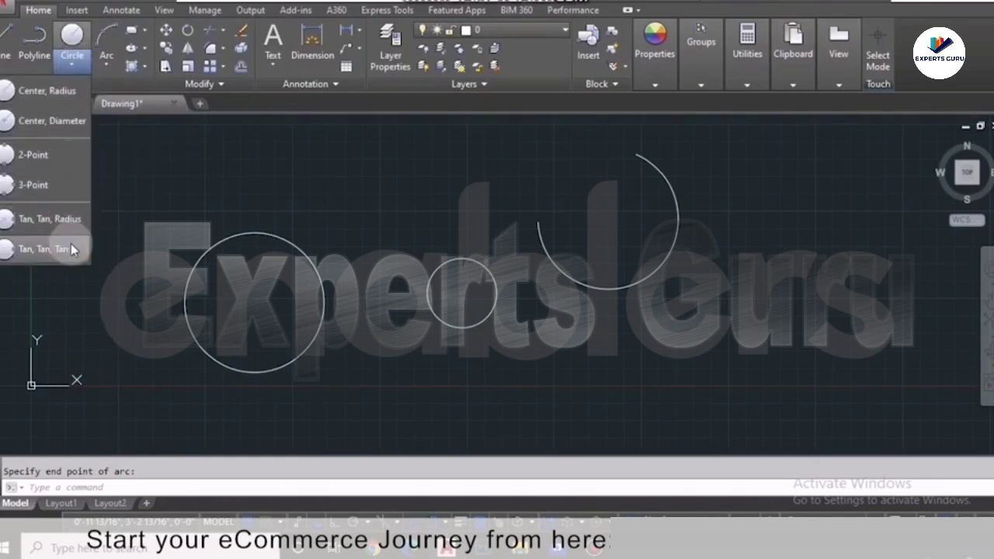
left_click(336, 189)
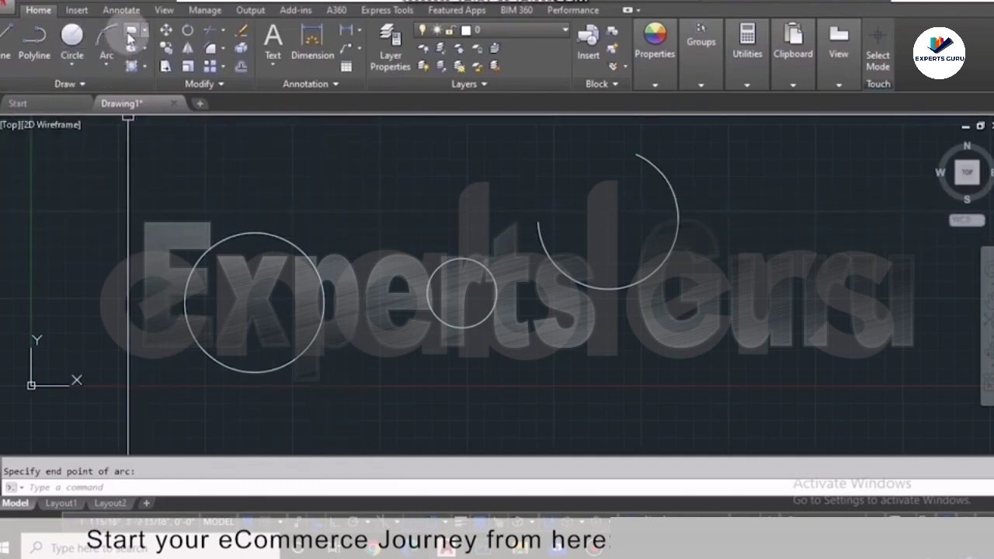
- Draw a rectangle by picking two opposite corners
left_click(131, 32)
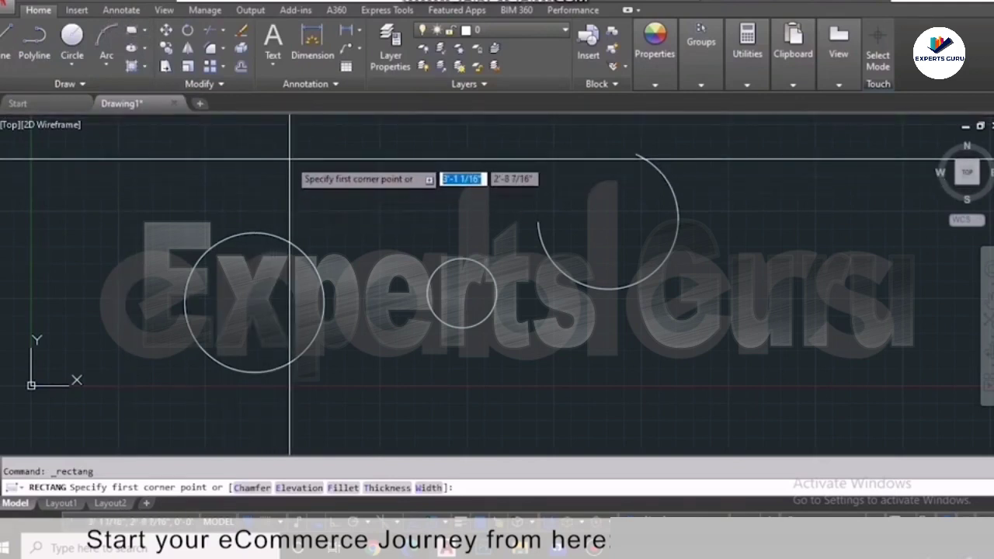
left_click(289, 159)
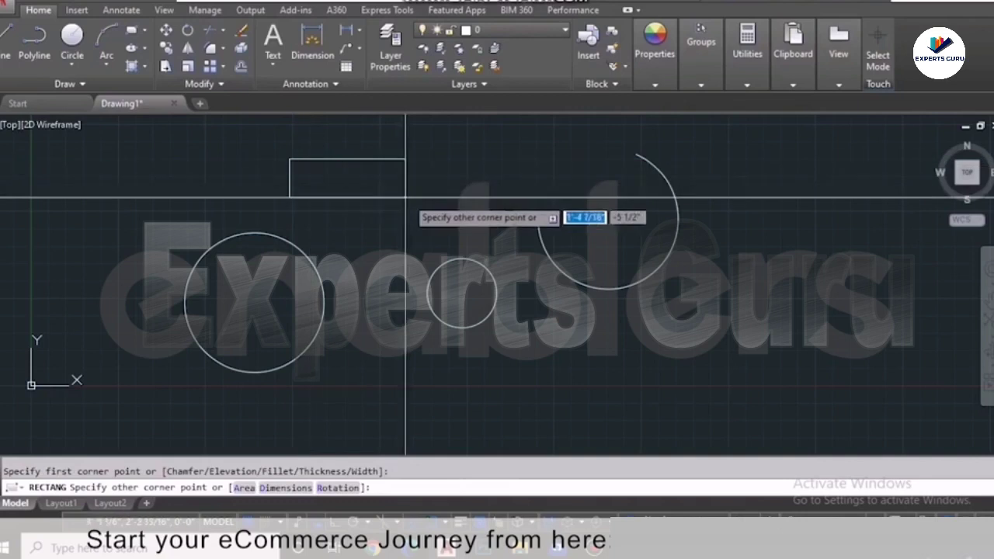
left_click(433, 220)
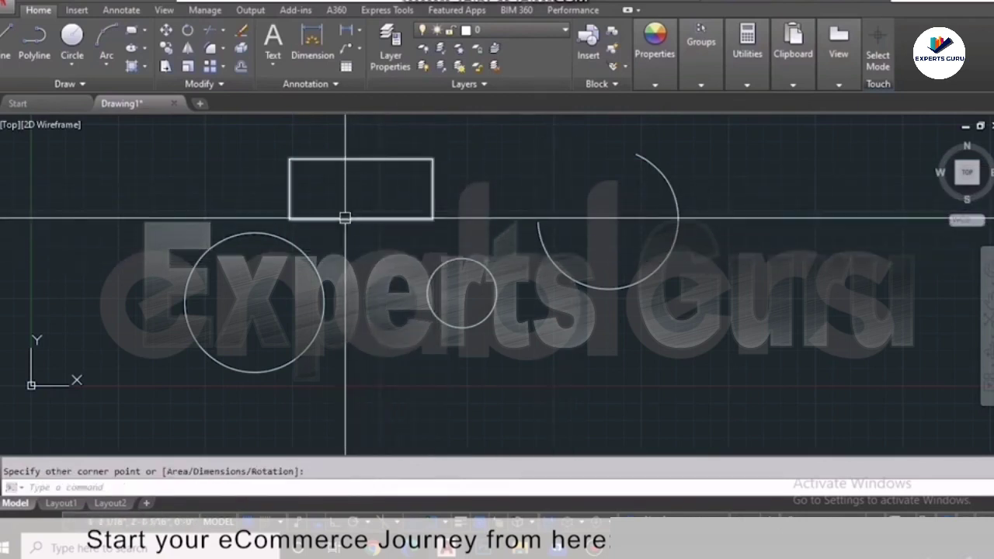
- Draw a 15 by 10 rectangle below the arc
key("Return")
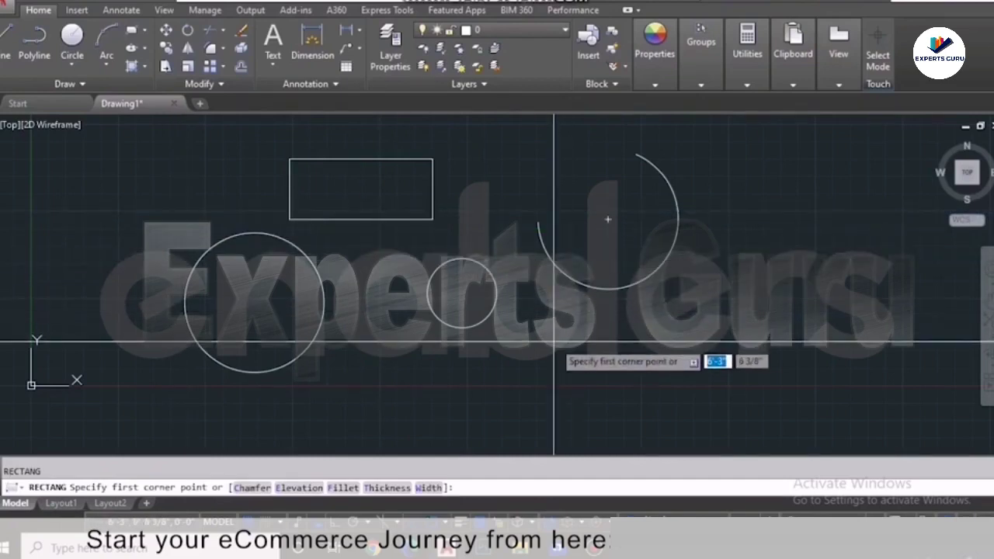
left_click(553, 342)
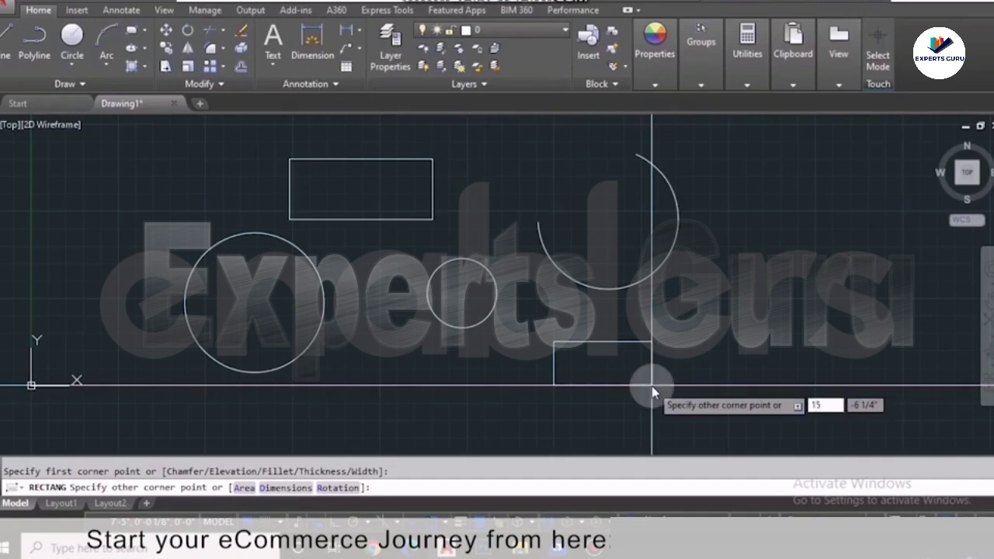
key("Tab")
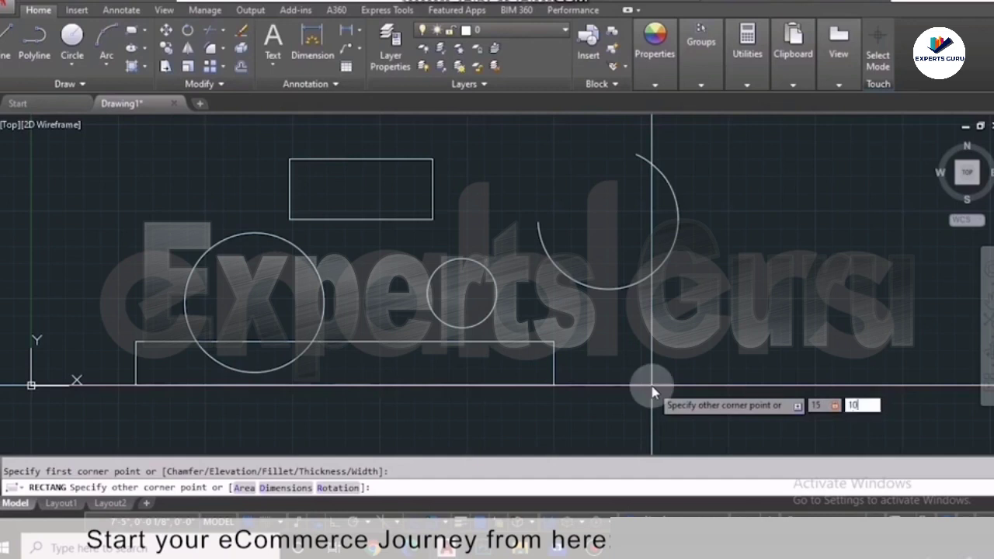
key("Return")
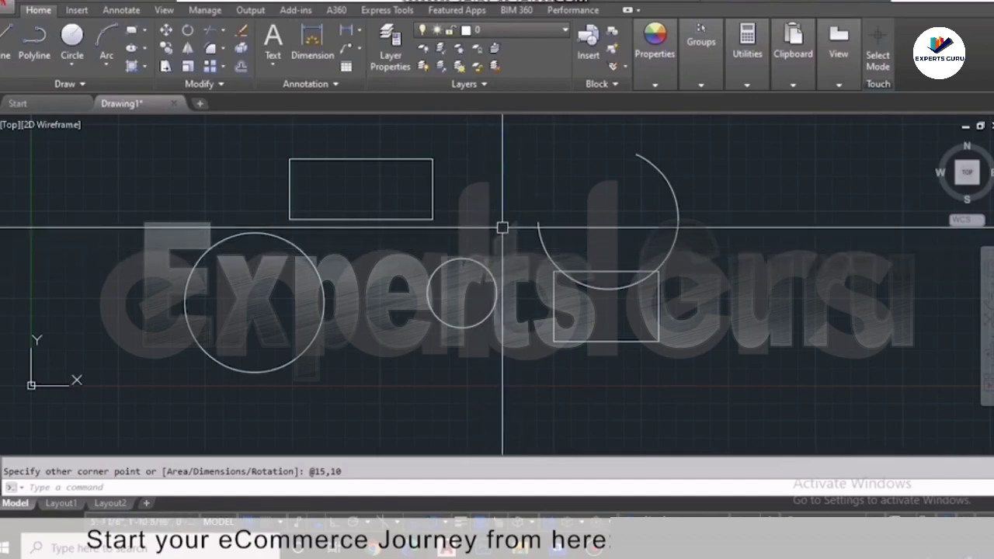
scroll(309, 226, "up", 2)
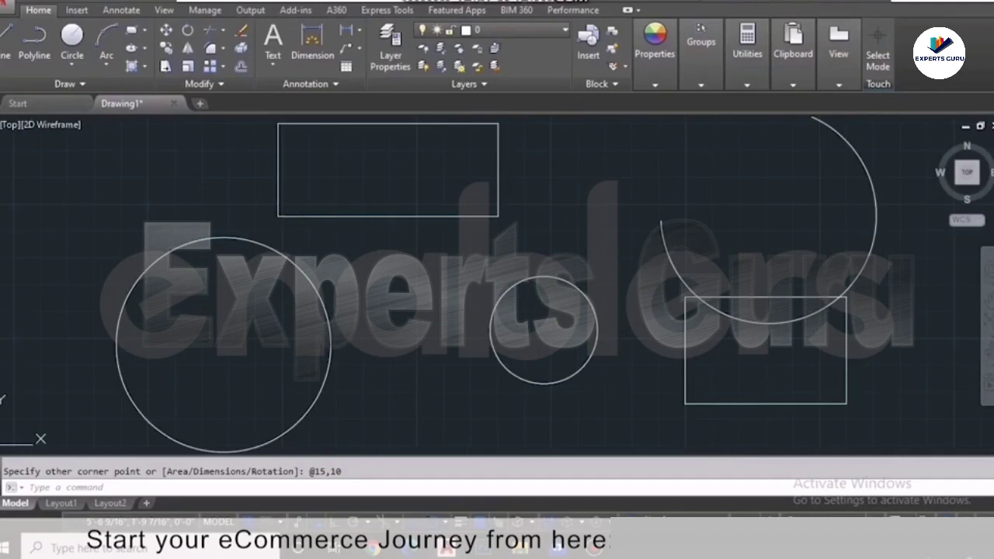
key("Return")
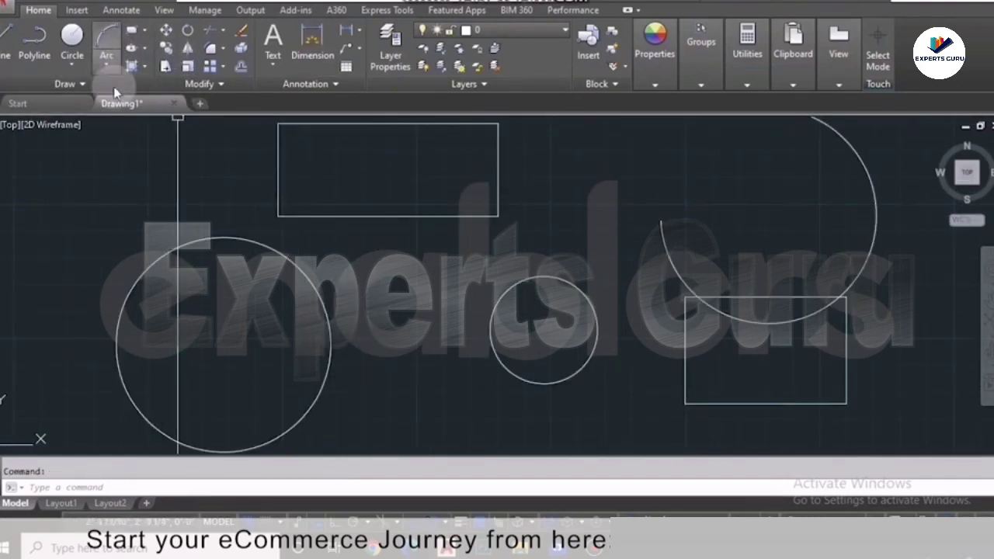
- Move the small circle by its centre into the large circle
scroll(445, 285, "down", 2)
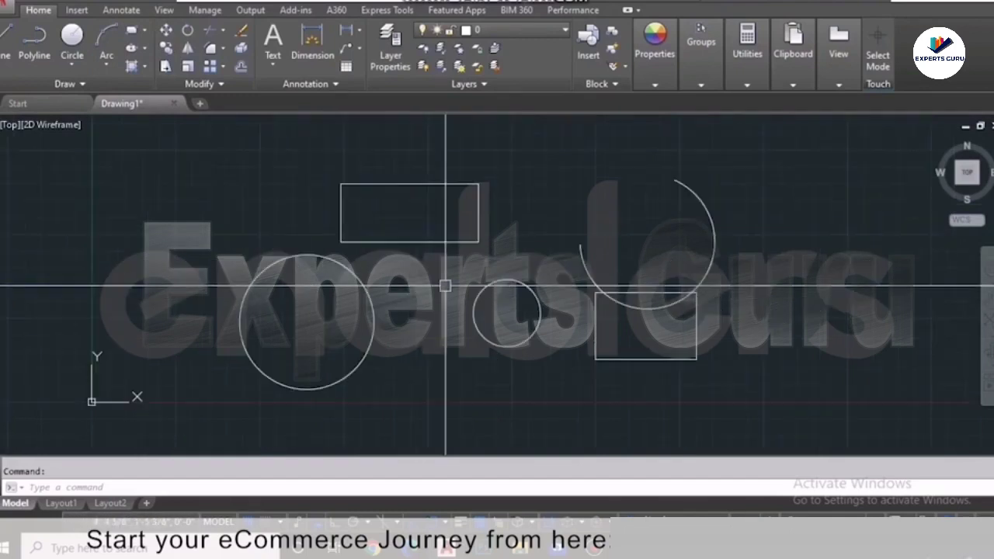
left_click(488, 281)
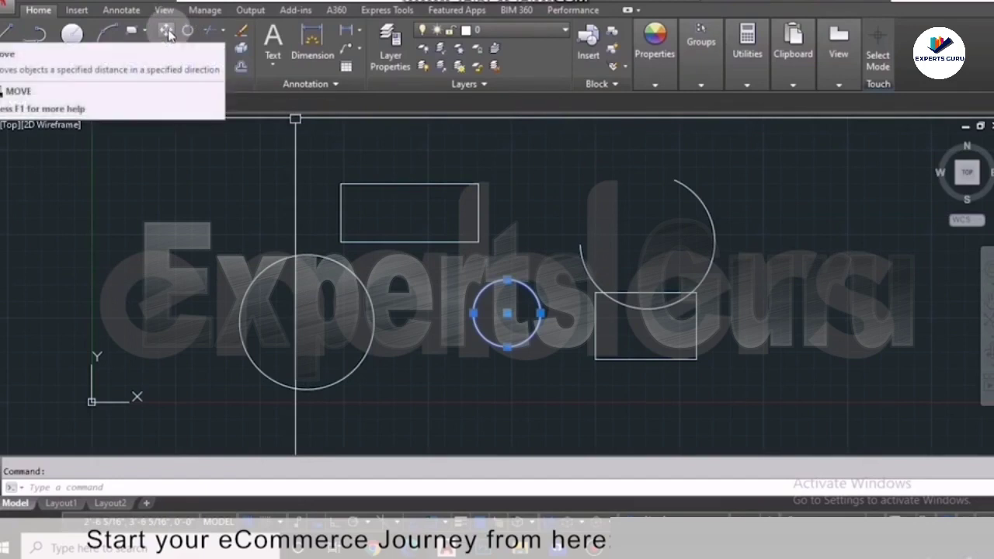
key("Escape")
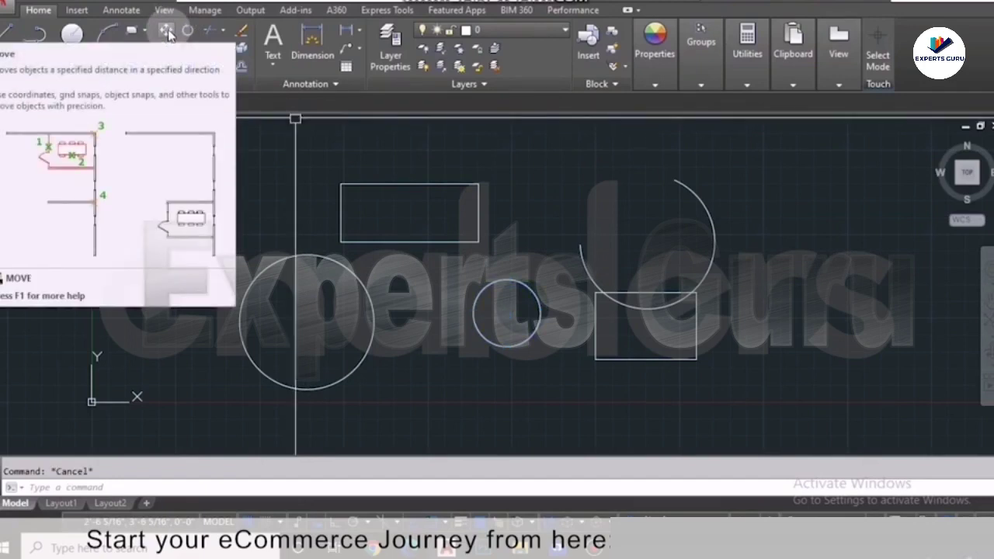
left_click(168, 33)
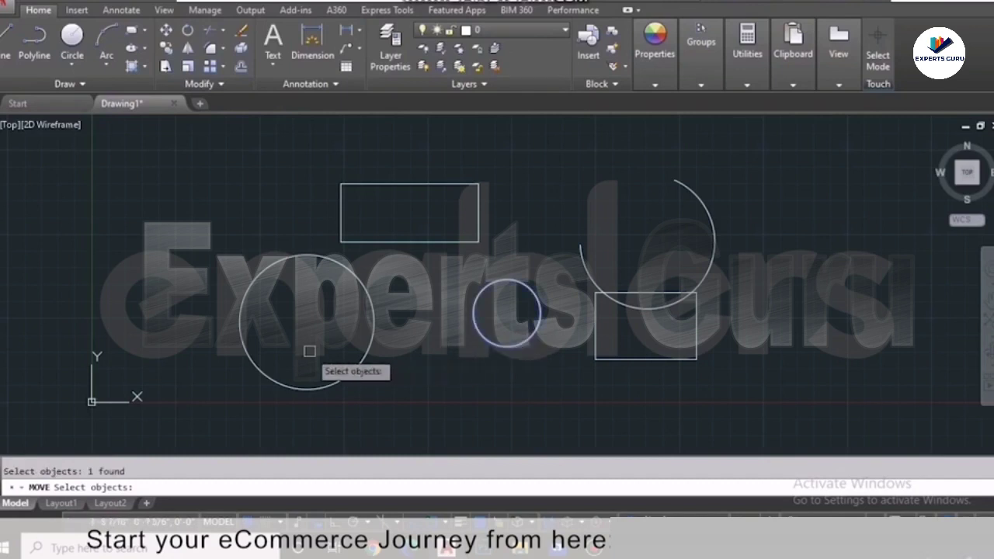
key("Return")
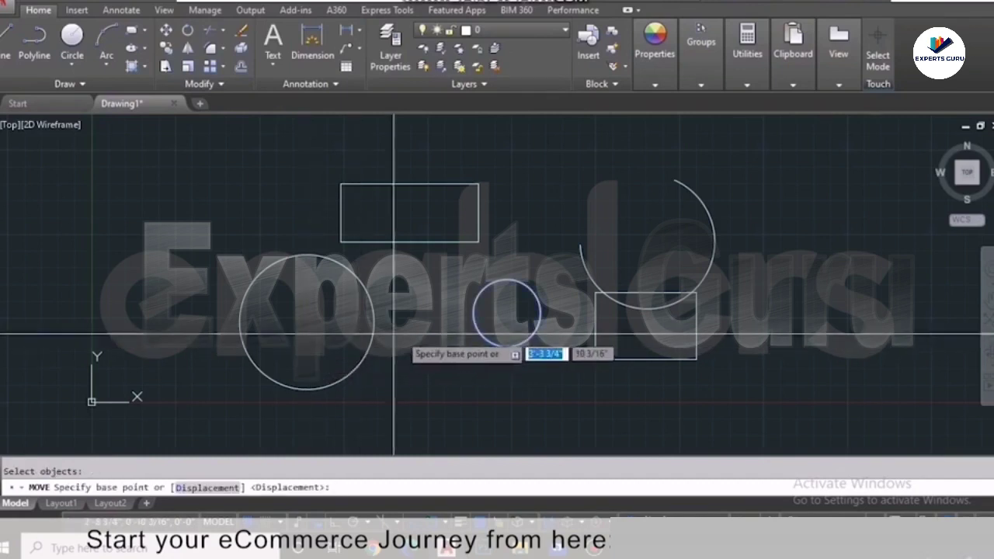
left_click(507, 313)
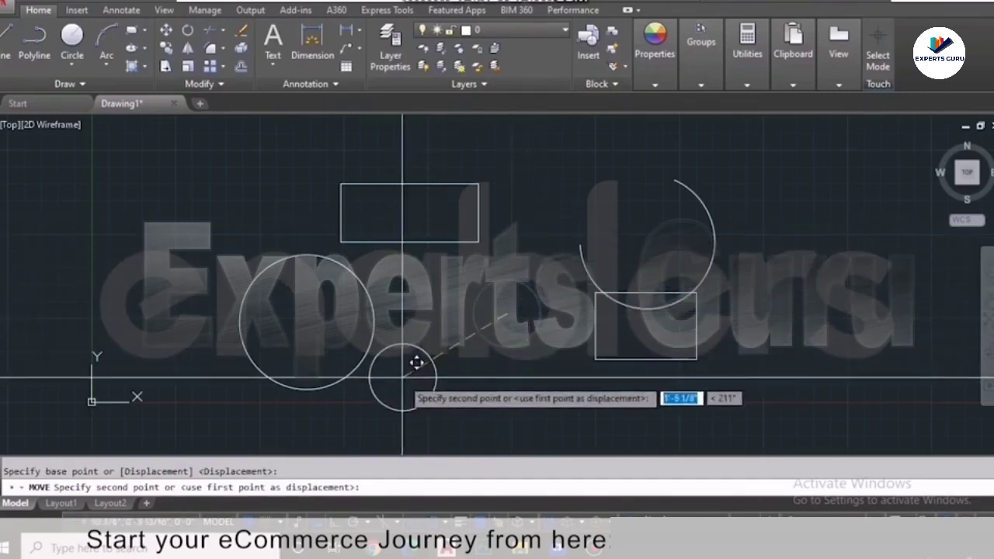
left_click(310, 324)
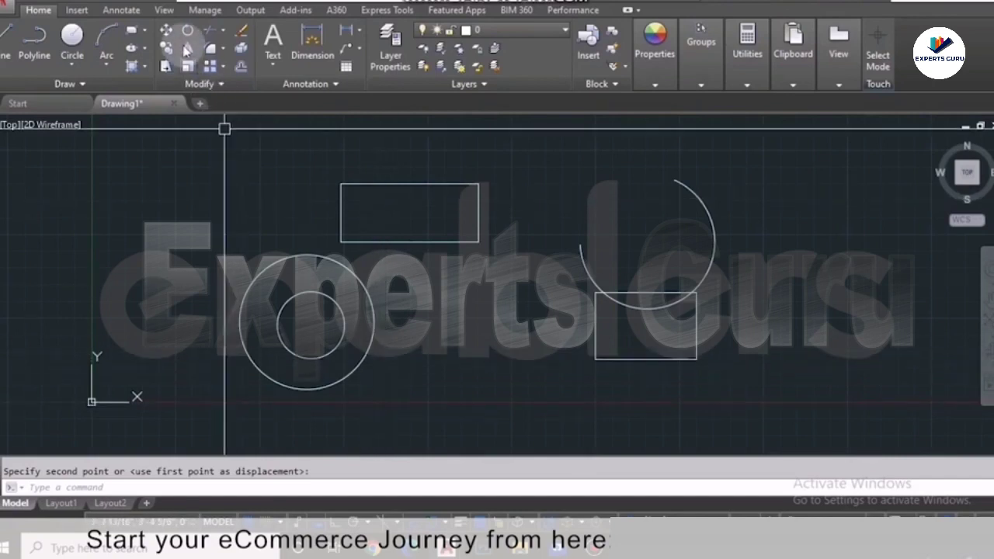
- Move the circle and upper rectangle rightward from the rectangle's corner, over the arc
left_click(167, 31)
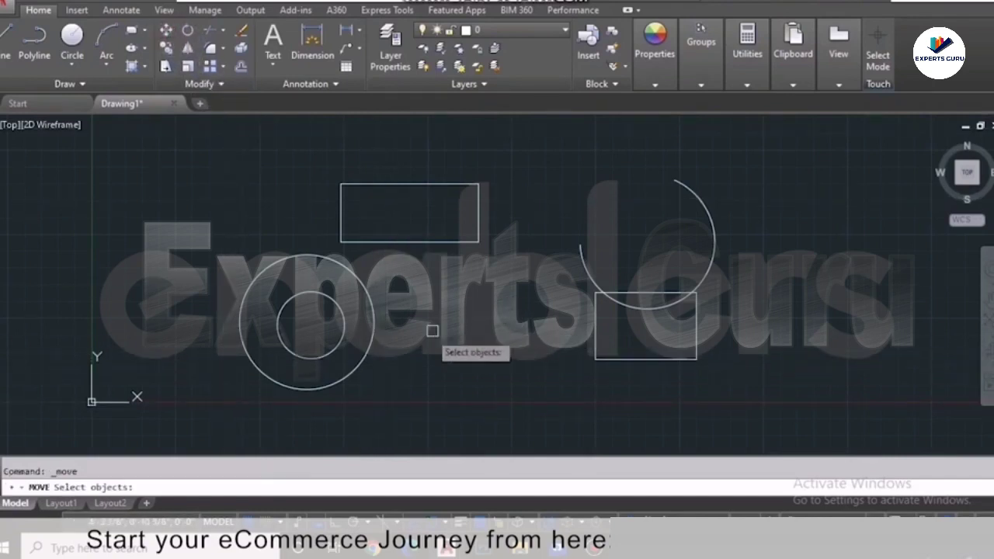
left_click(345, 327)
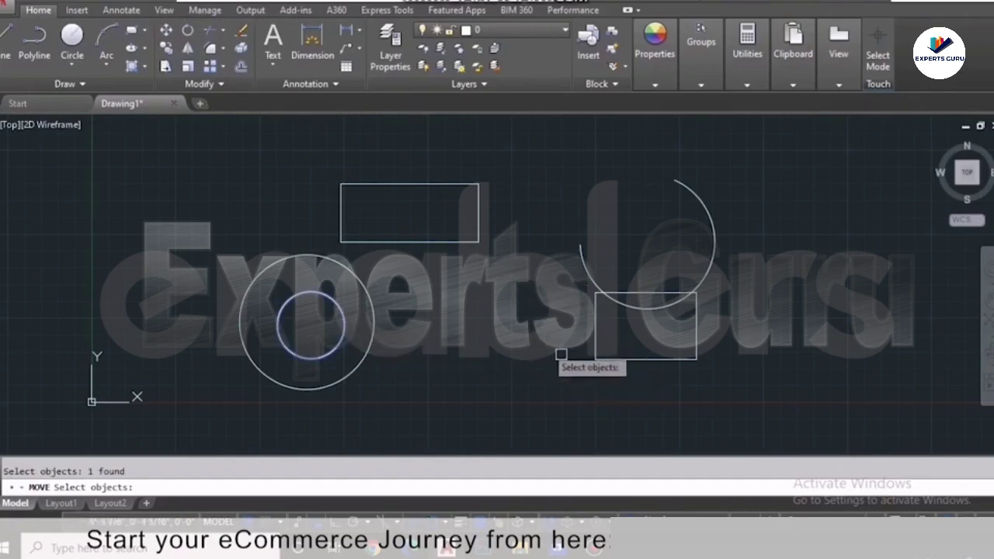
left_click(438, 241)
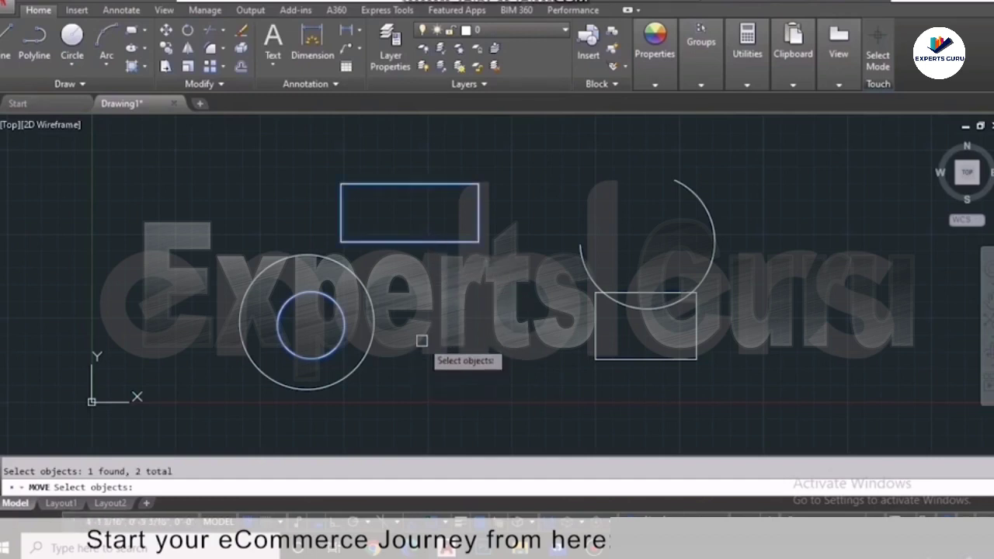
key("Return")
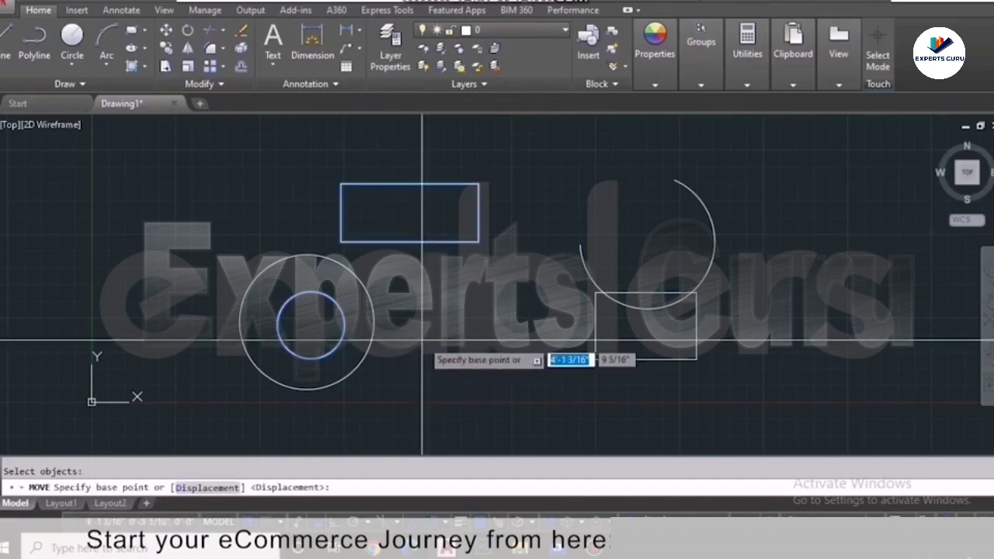
left_click(479, 241)
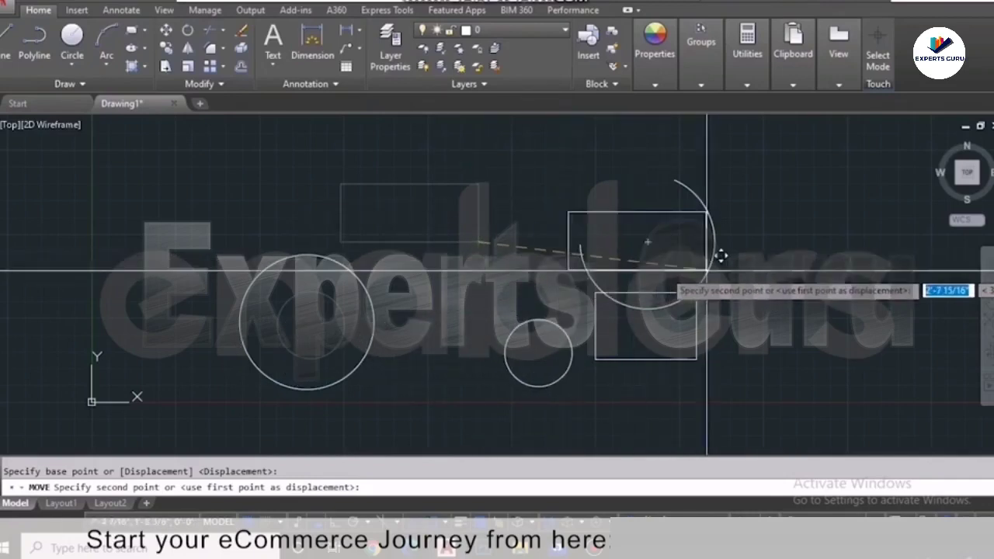
left_click(688, 270)
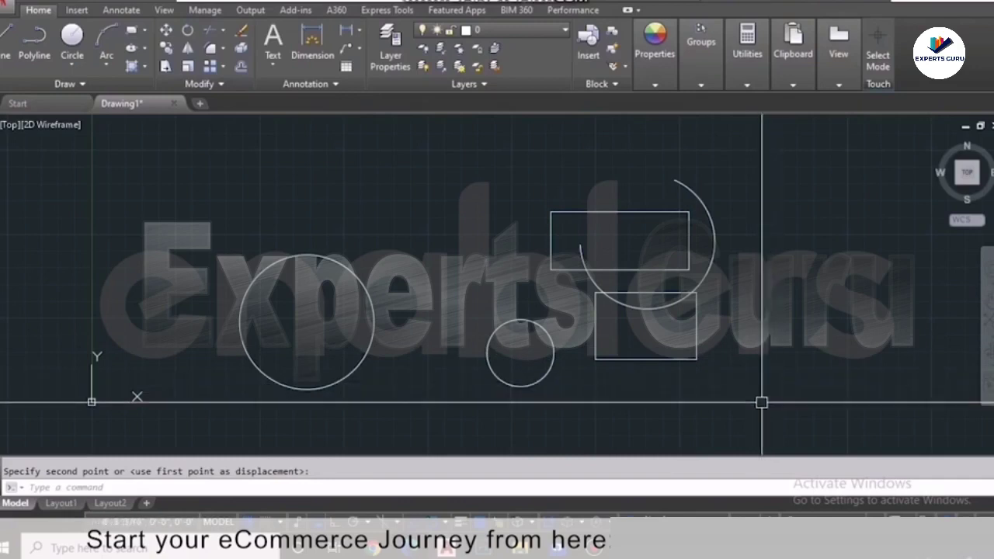
- Copy the small circle from its centre to spots up-left and near the rectangle
left_click(168, 48)
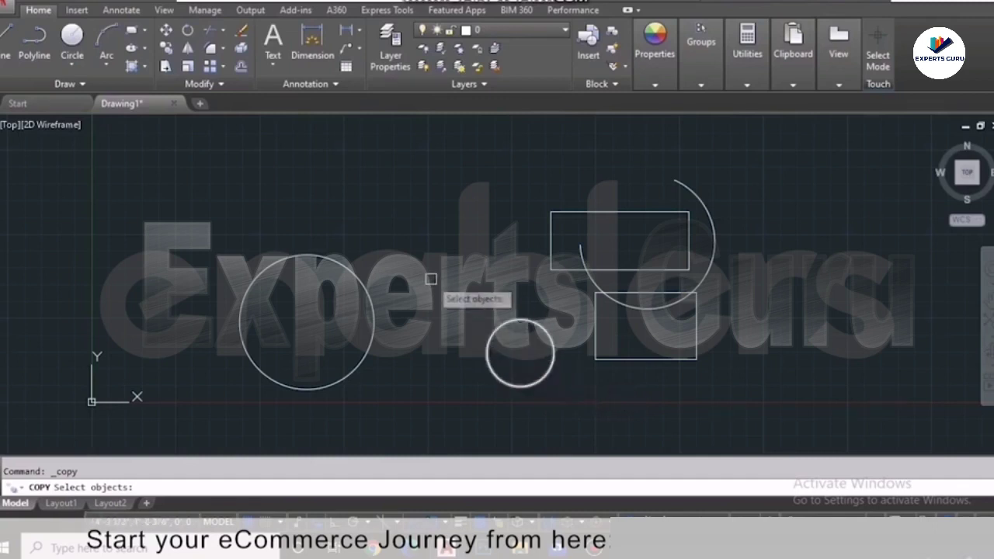
key("Return")
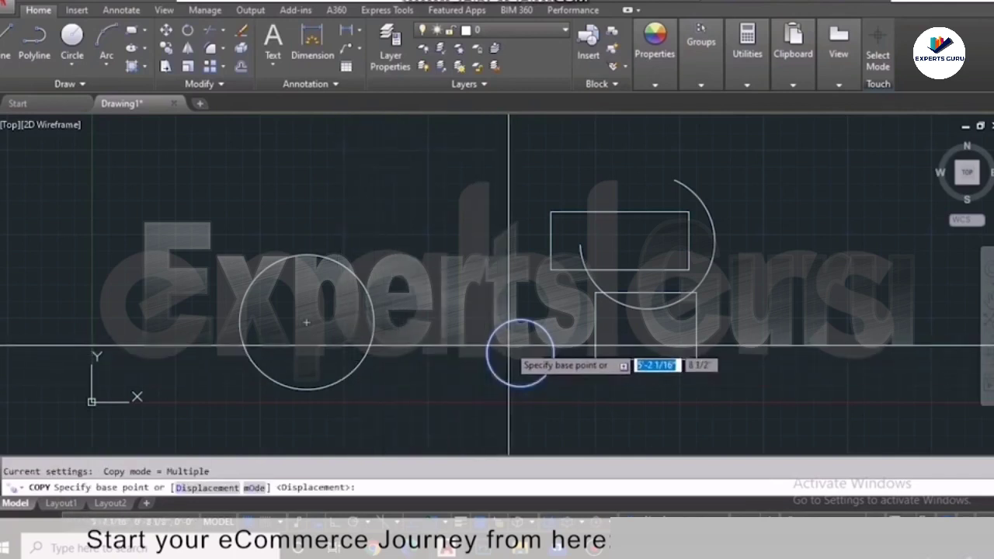
left_click(519, 353)
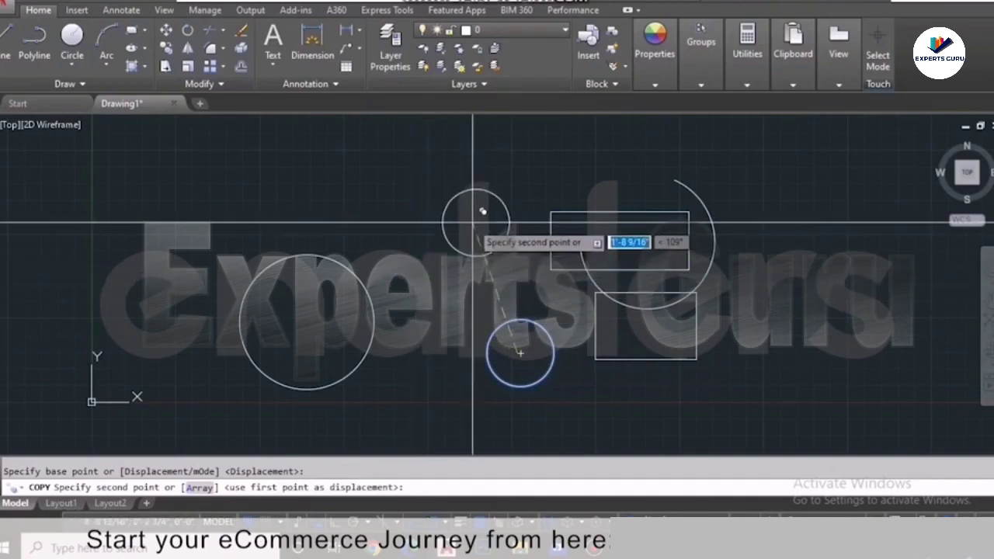
left_click(411, 247)
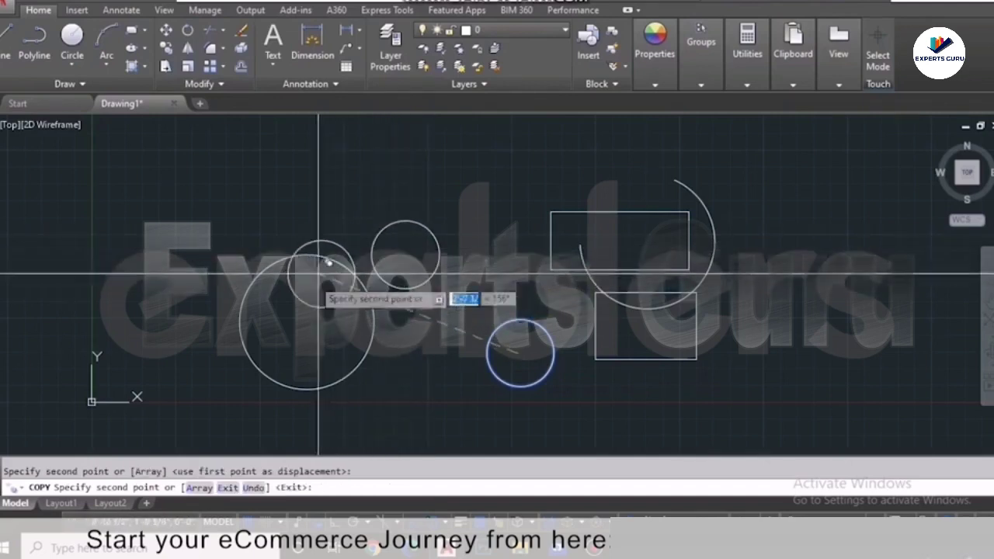
left_click(532, 206)
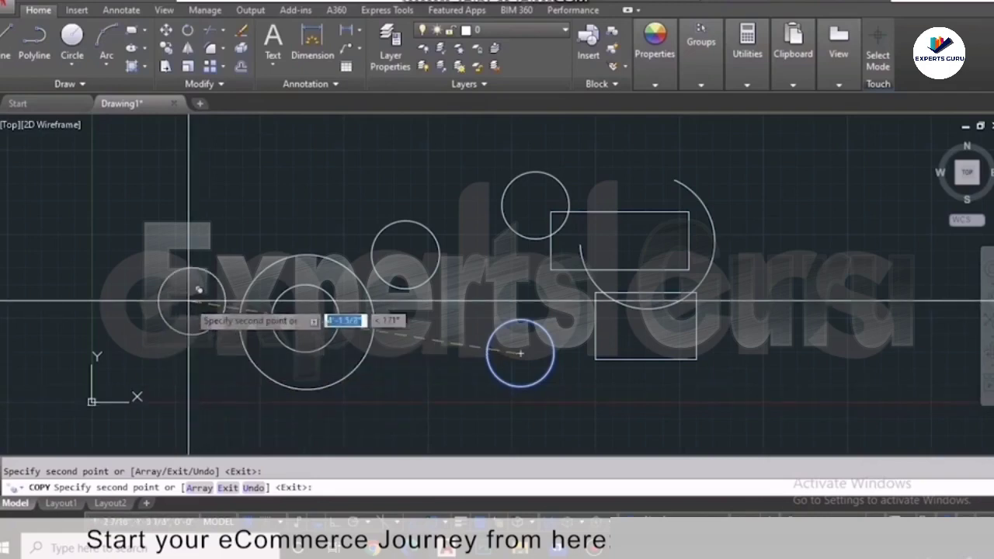
key("Escape")
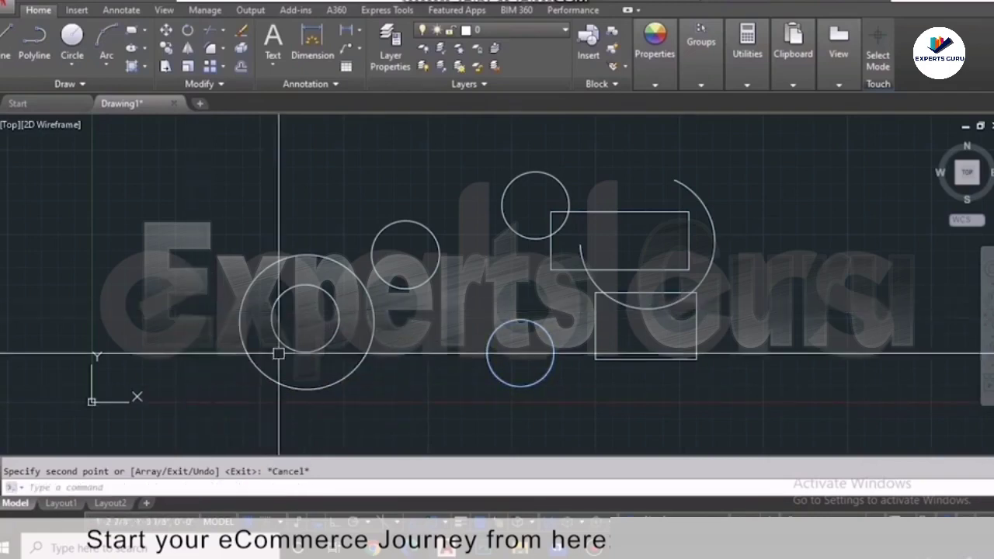
- Erase all circles, the arc and the upper rectangle using two selection windows
left_click(775, 159)
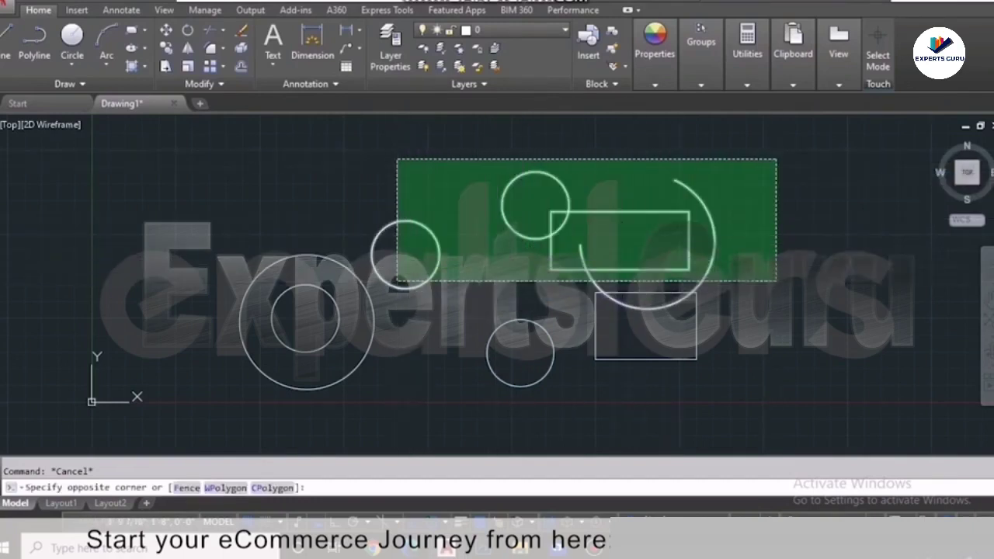
left_click(399, 275)
left_click(533, 291)
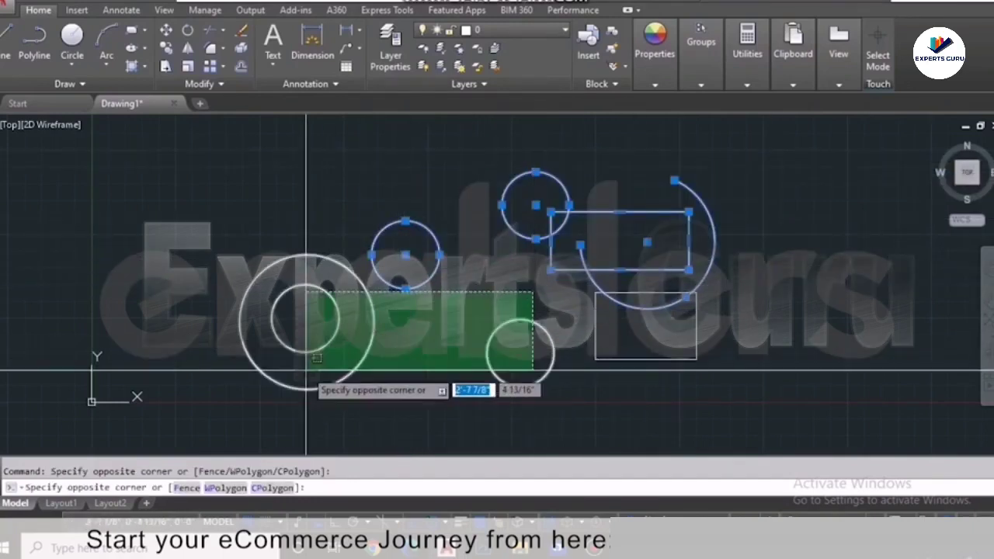
left_click(300, 411)
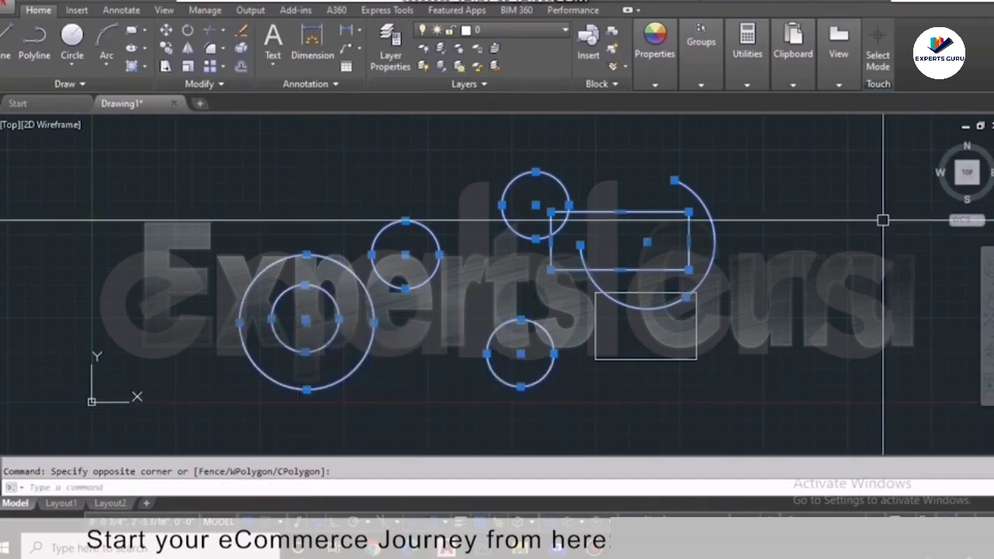
key("Delete")
scroll(766, 298, "down", 2)
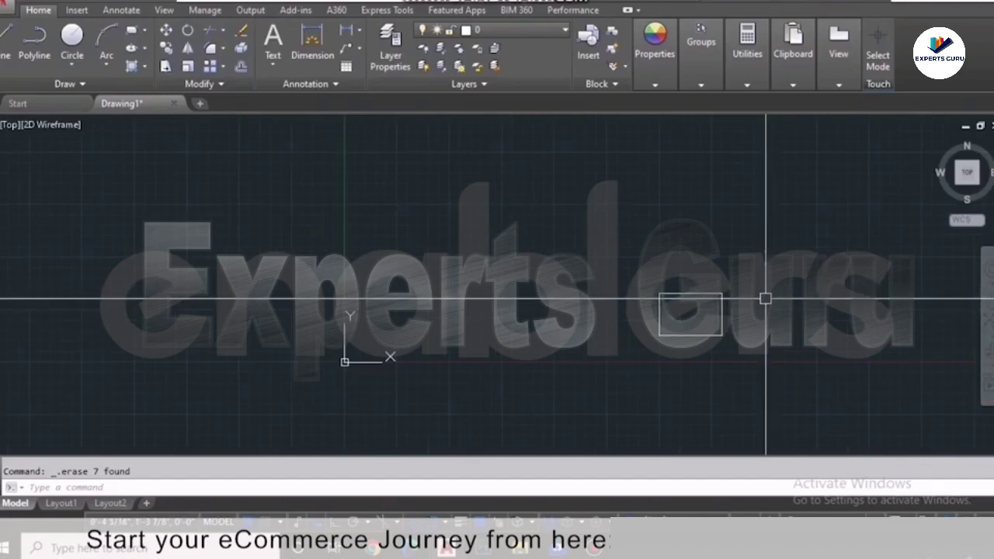
scroll(905, 318, "up", 4)
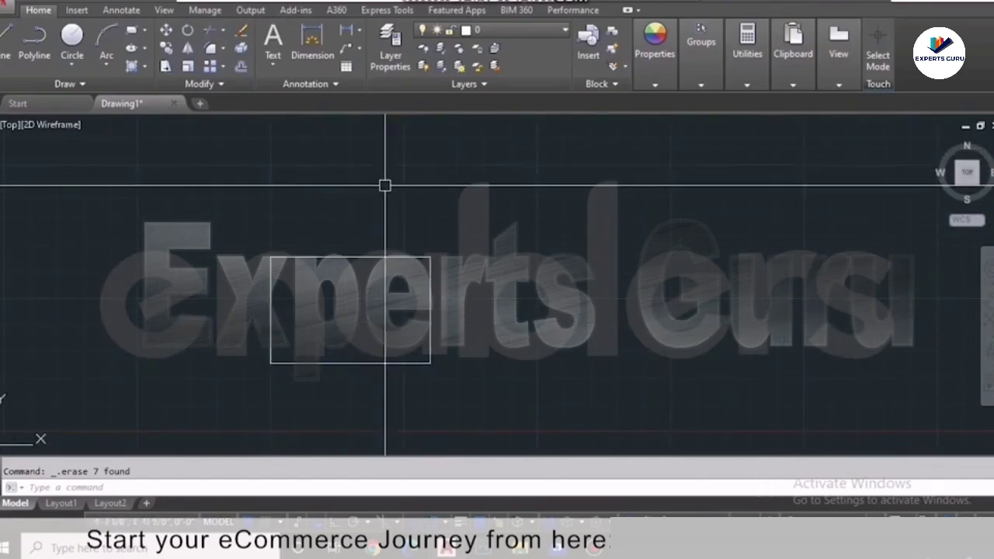
- Rotate the remaining rectangle 30 degrees about its corner
left_click(188, 35)
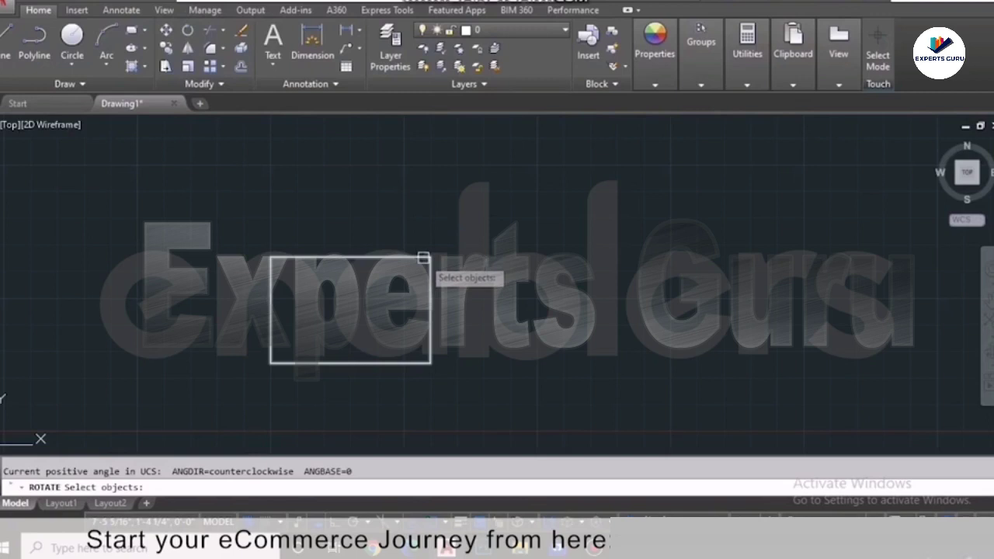
left_click(423, 257)
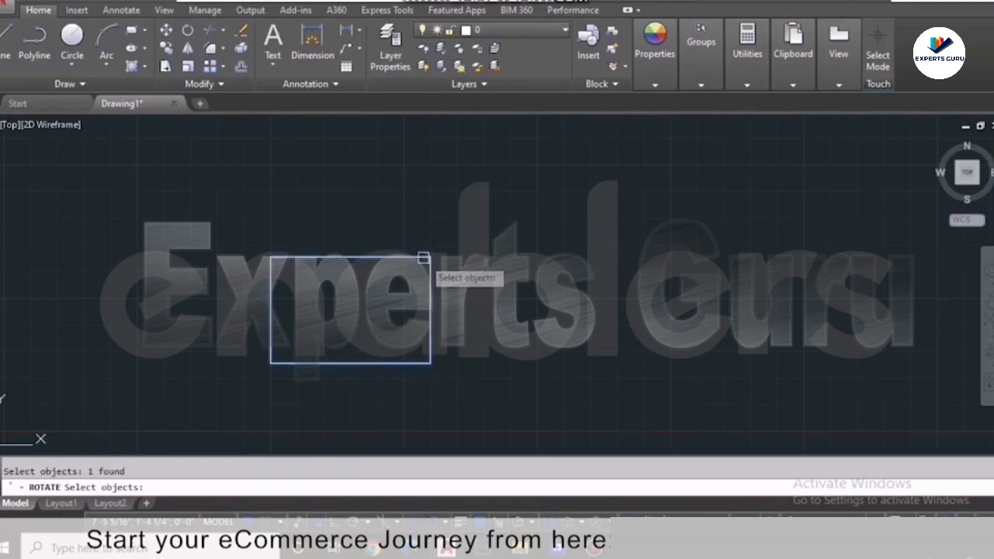
key("Return")
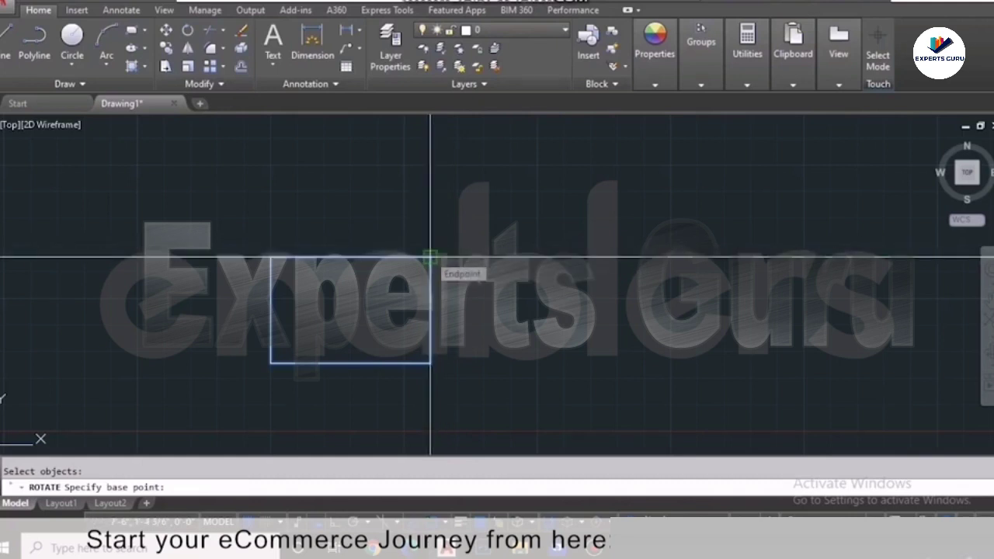
left_click(431, 257)
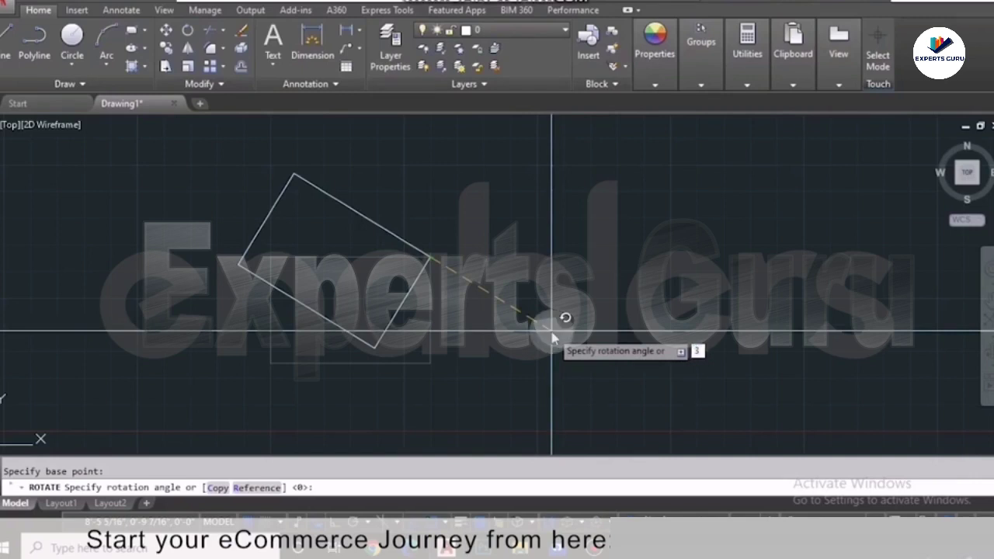
type("30")
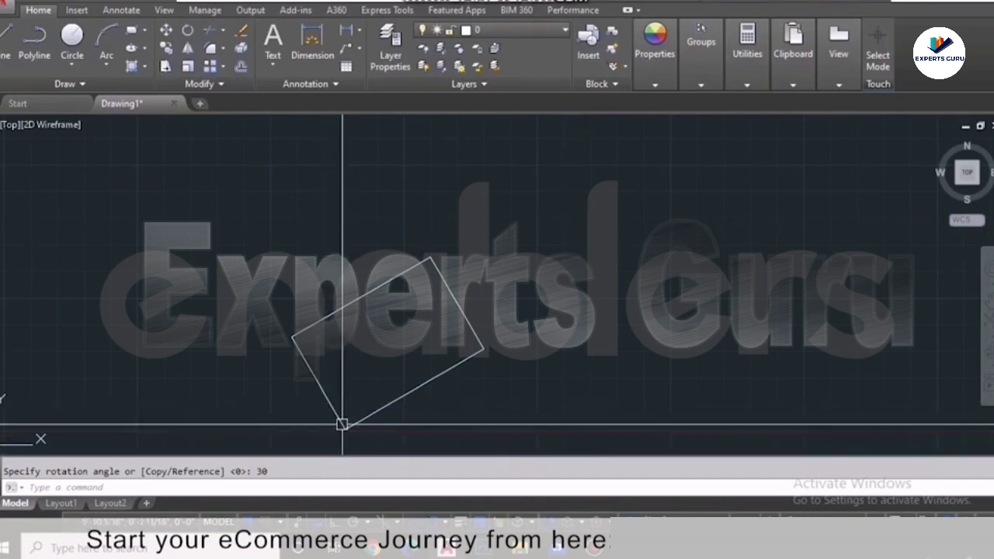
key("Escape")
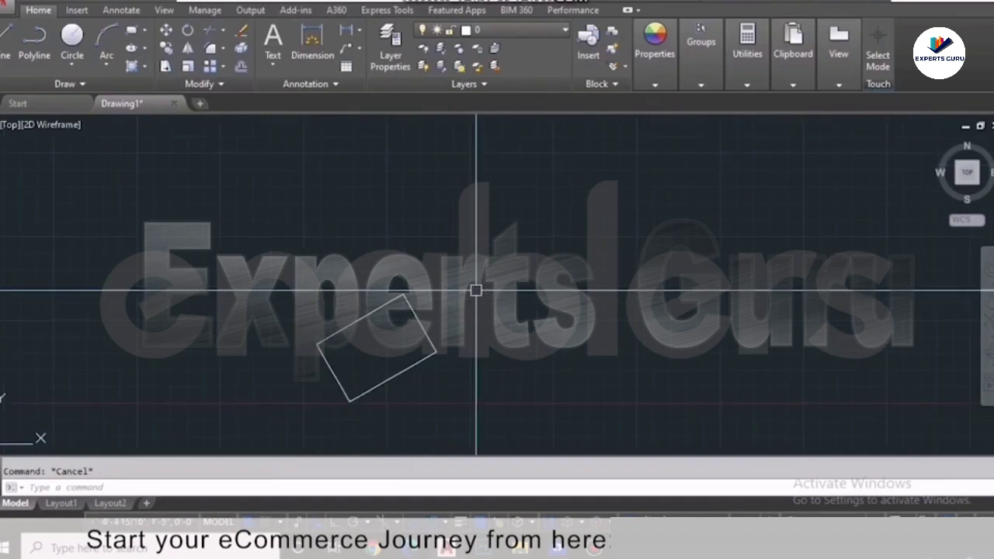
- Draw a circle centred inside the rectangle reaching its lower corner
left_click(72, 40)
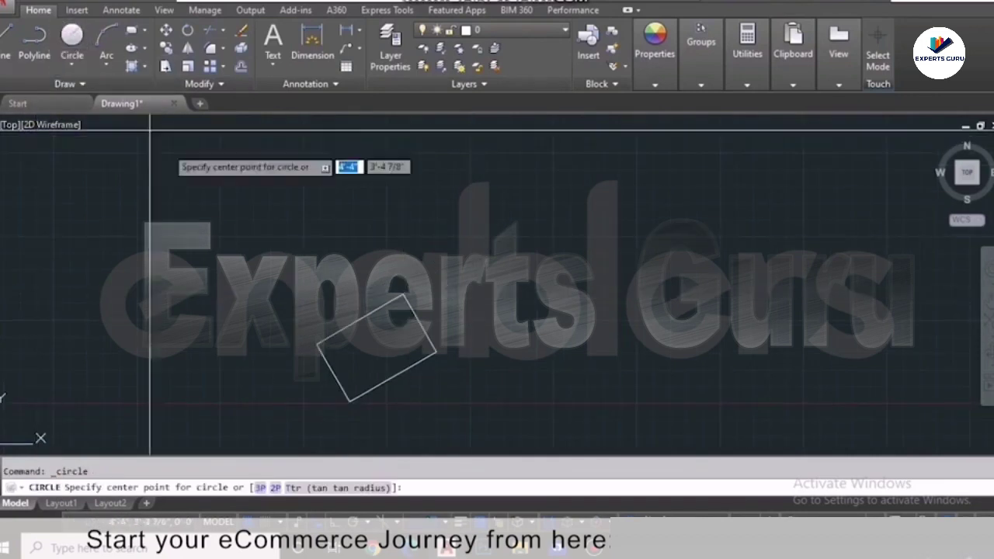
left_click(353, 374)
left_click(362, 388)
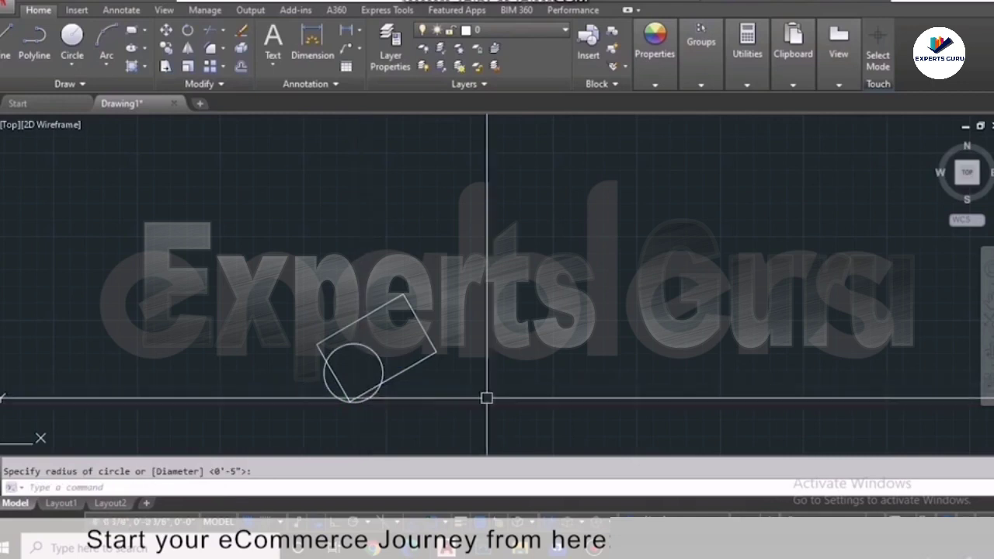
- Draw a vertical line to the right of the shapes as a mirror axis
type("l")
key("Return")
left_click(469, 275)
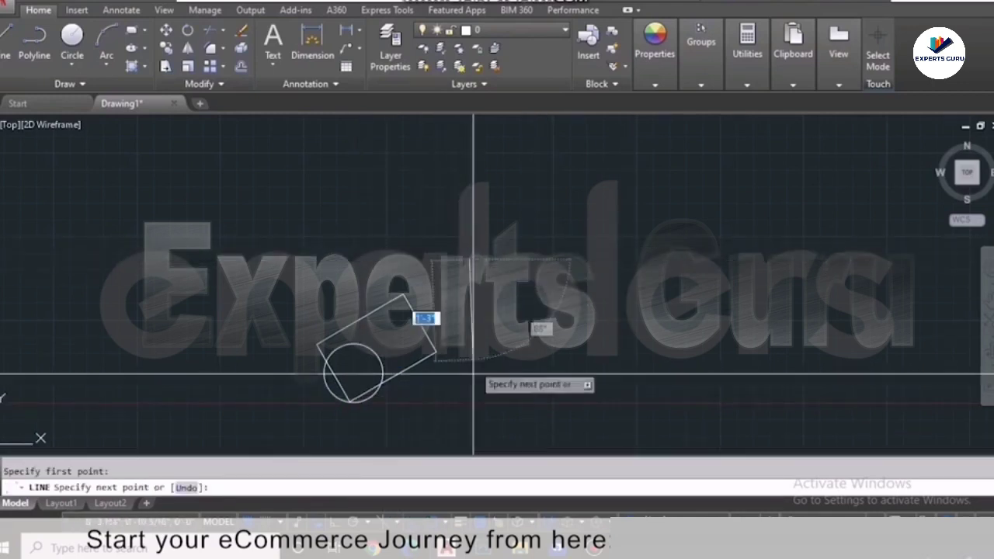
left_click(469, 414)
key("Return")
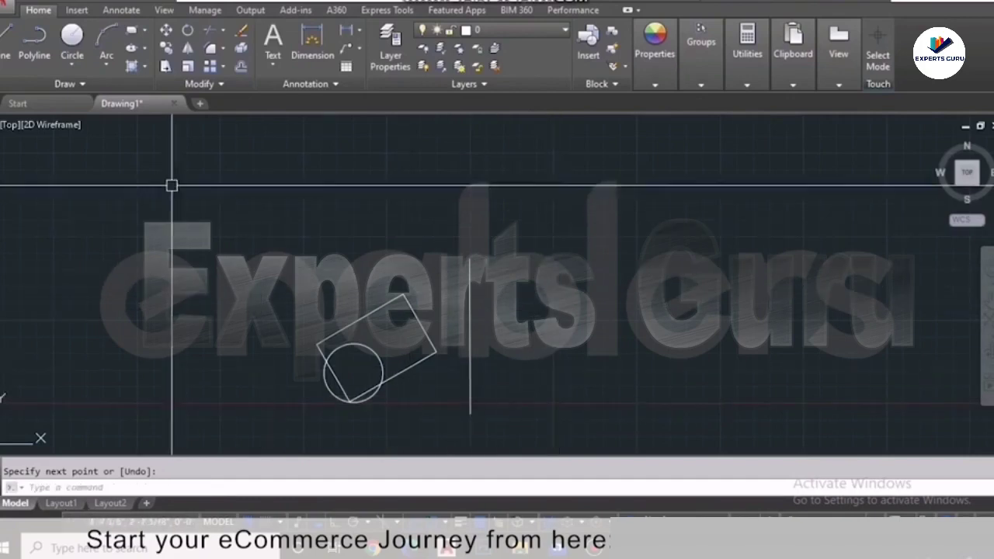
left_click(188, 50)
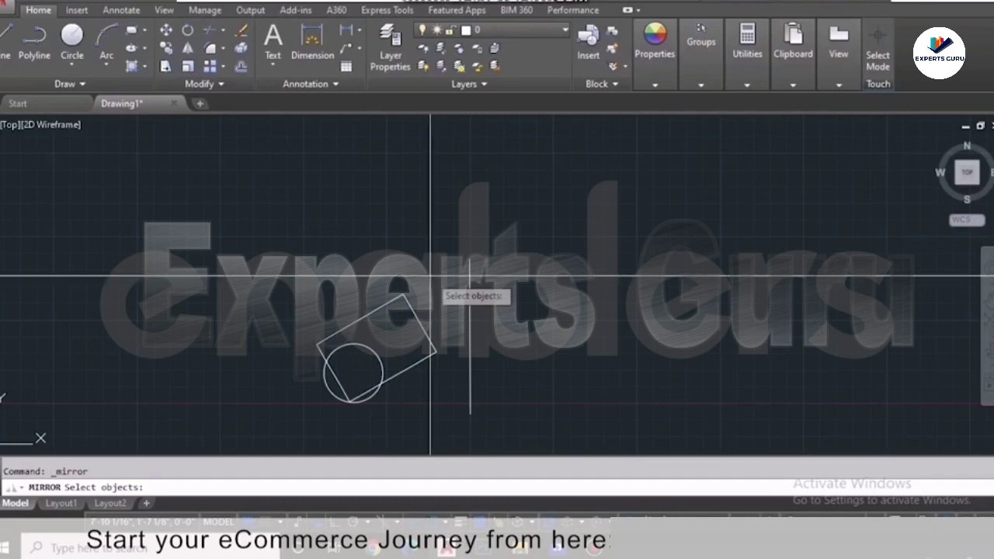
- Mirror the tilted rectangle and circle about the vertical line's two endpoints, keeping the originals
left_click(432, 284)
left_click(363, 359)
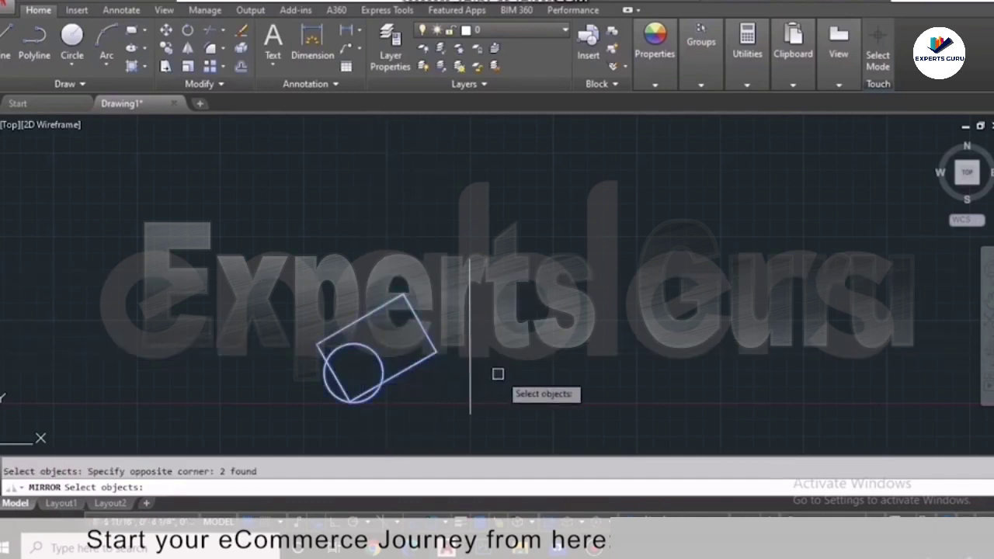
key("Return")
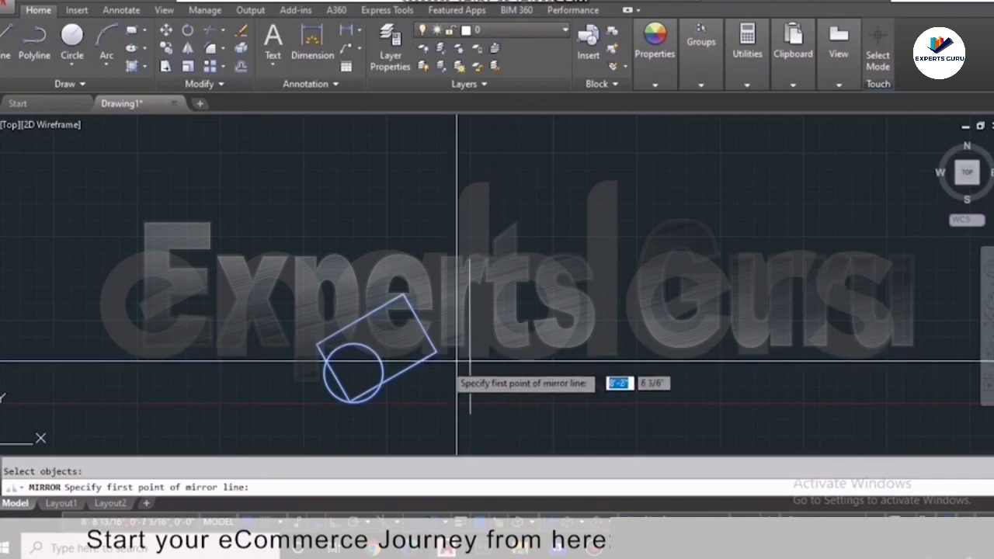
left_click(469, 260)
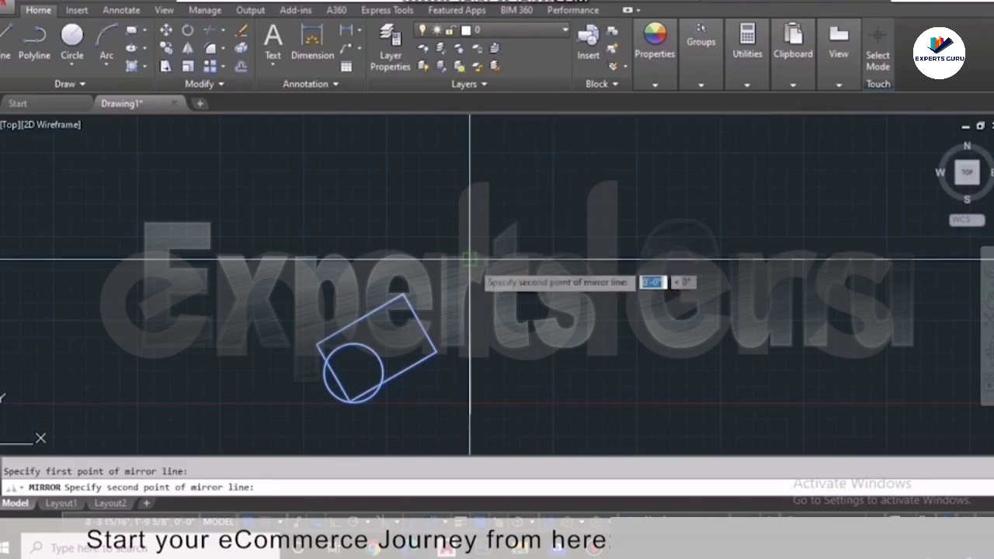
left_click(470, 415)
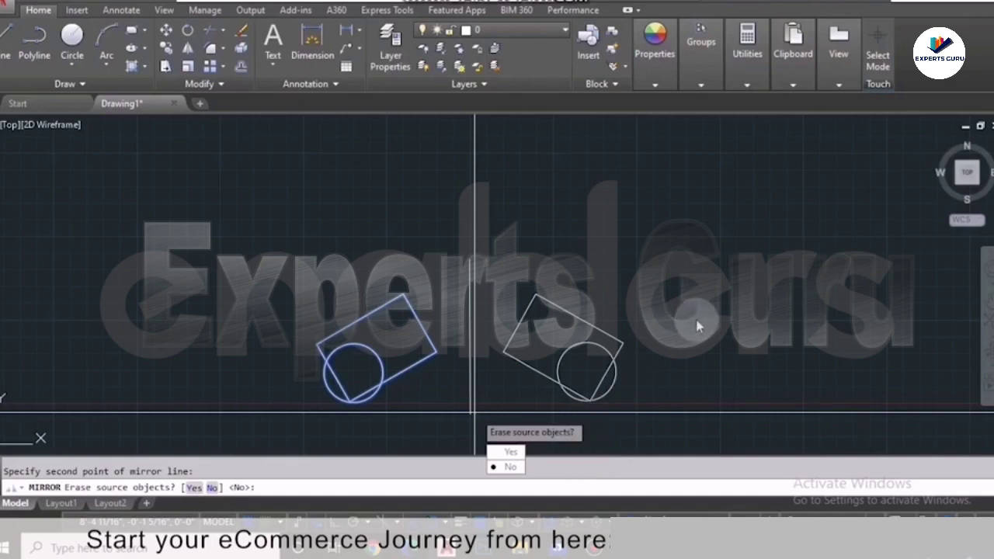
key("Return")
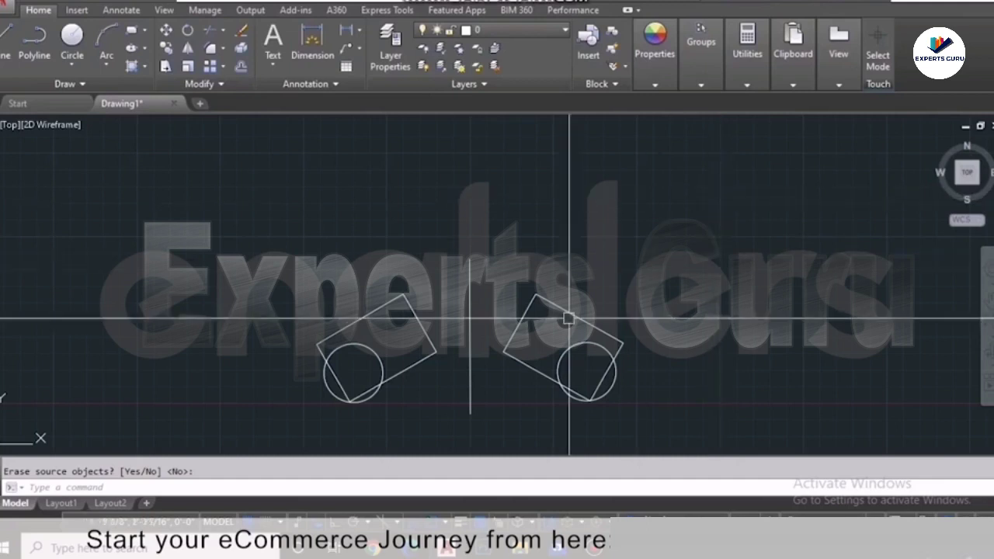
scroll(423, 331, "down", 2)
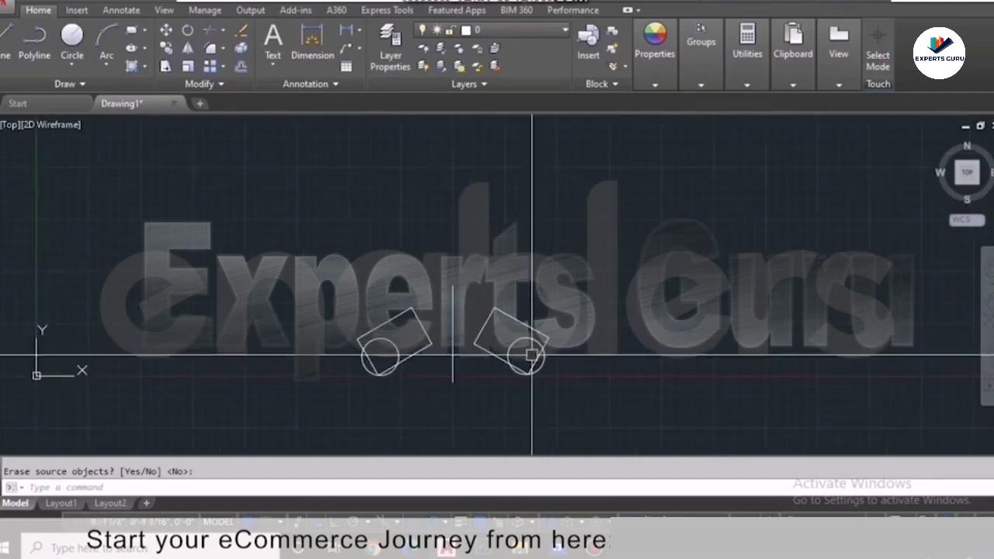
scroll(629, 394, "up", 2)
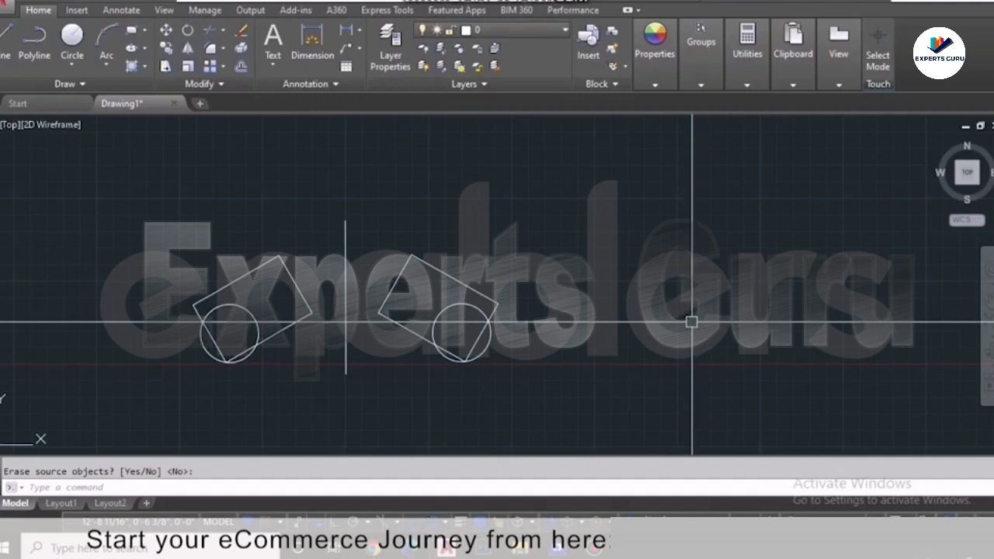
- Mirror the right-hand rectangle and circle about a vertical axis at its right corner, keeping the source
left_click(187, 46)
left_click(486, 234)
left_click(426, 348)
key("Return")
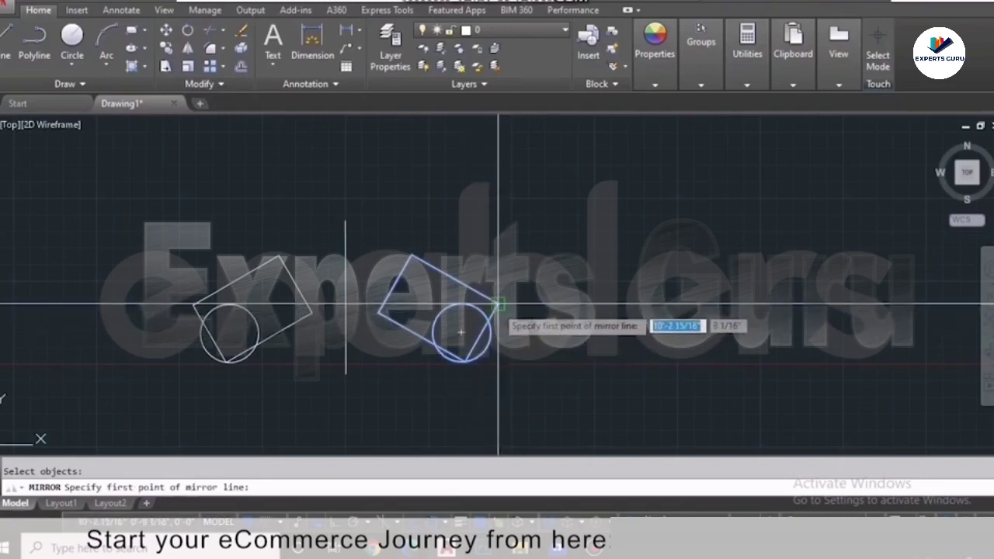
left_click(554, 305)
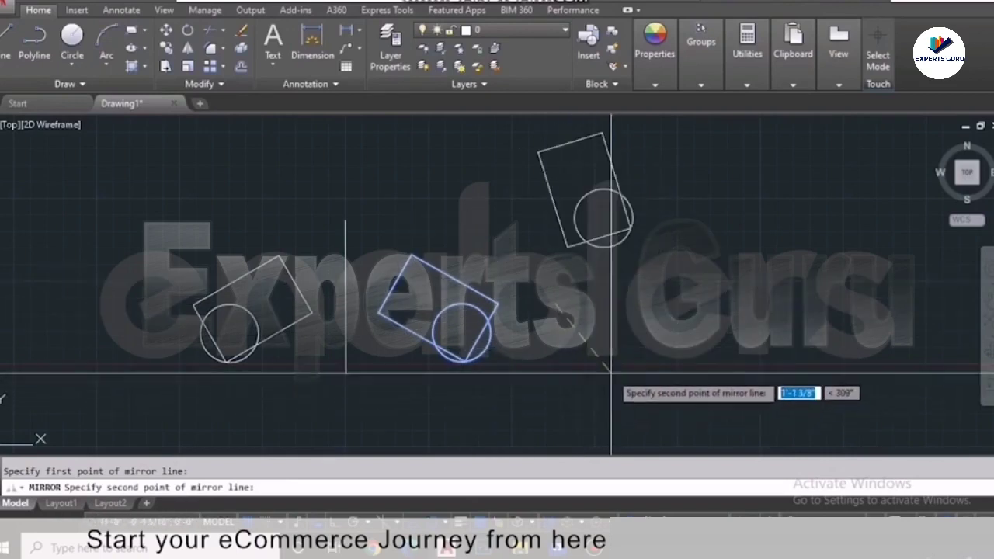
left_click(557, 393)
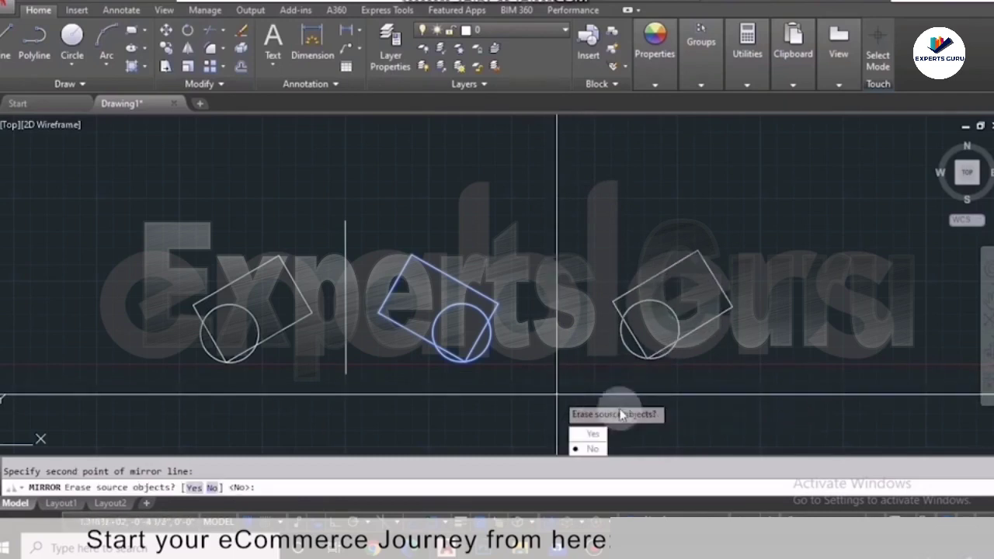
key("Return")
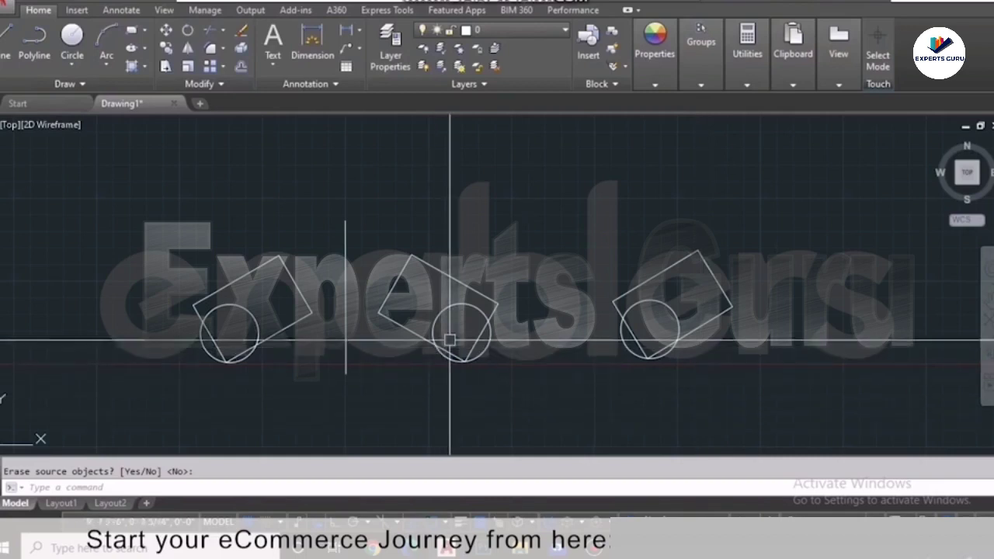
scroll(450, 339, "down", 2)
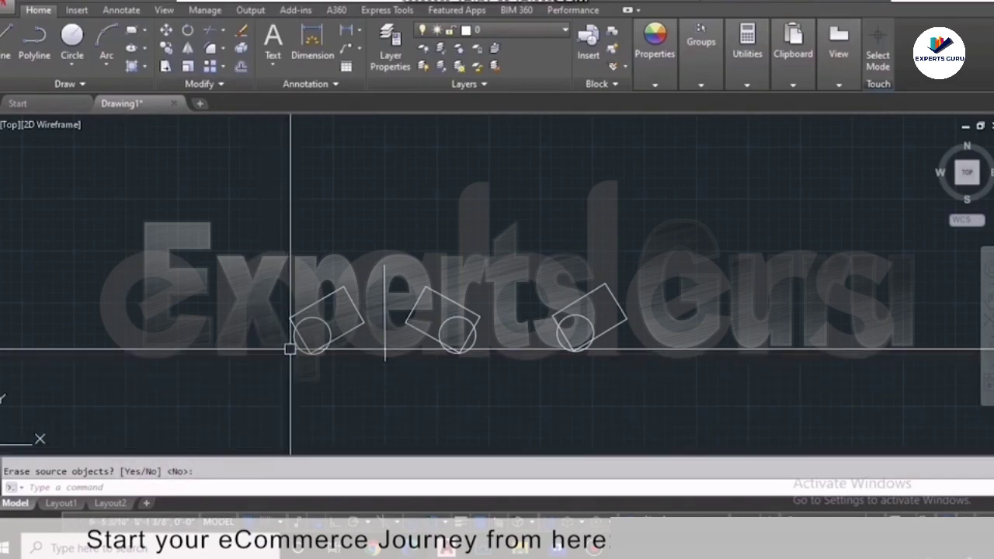
key("Escape")
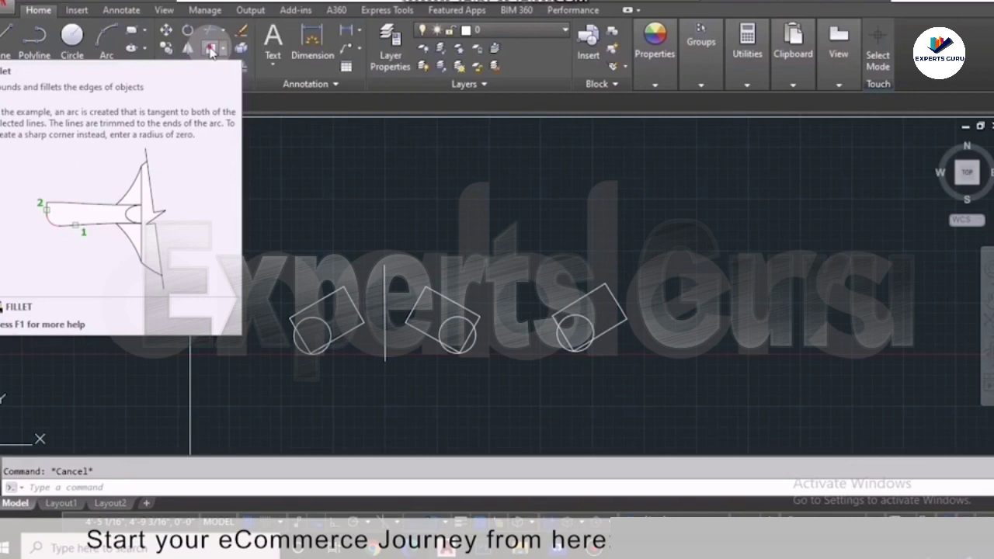
- Fillet the corner between the vertical line and the diagonal with radius 2
left_click(211, 50)
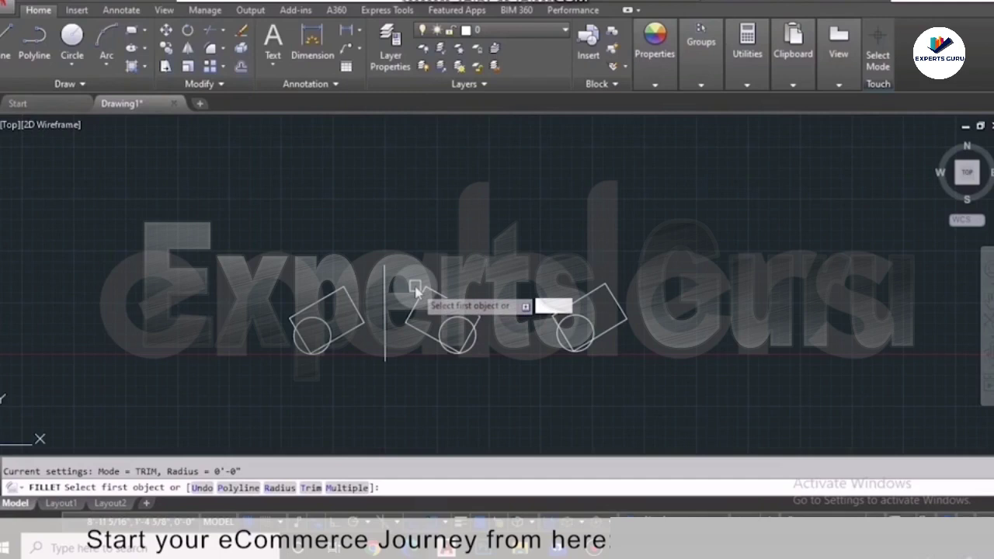
key("Return")
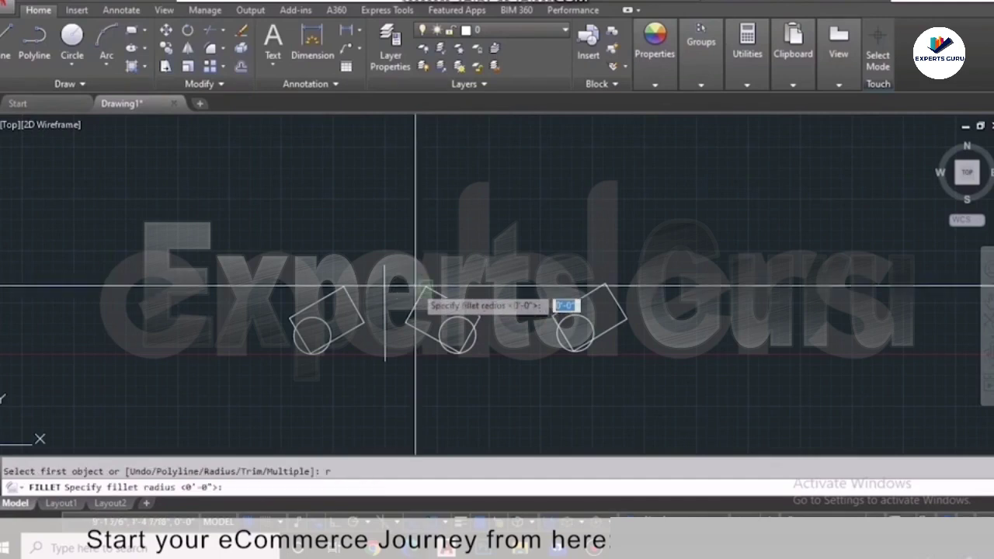
type("2")
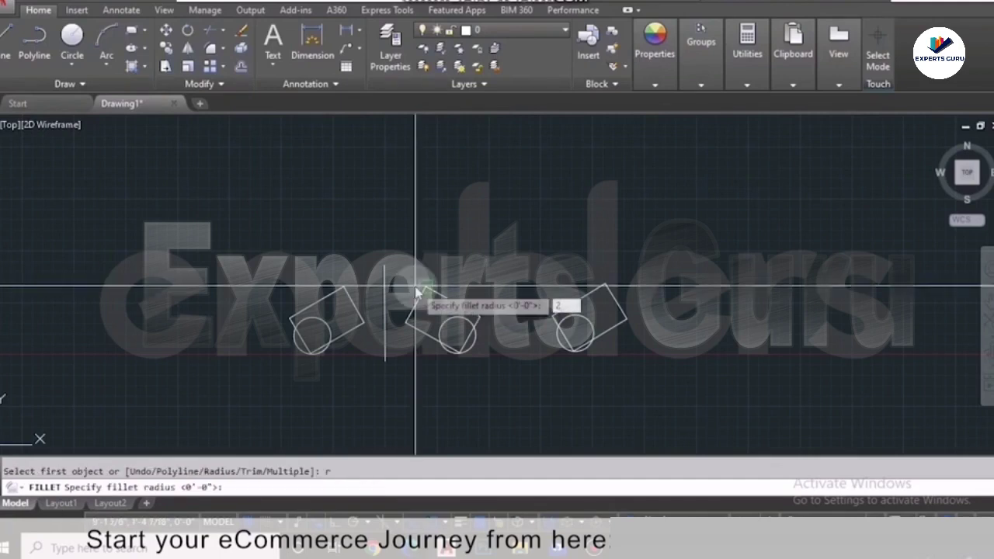
key("Return")
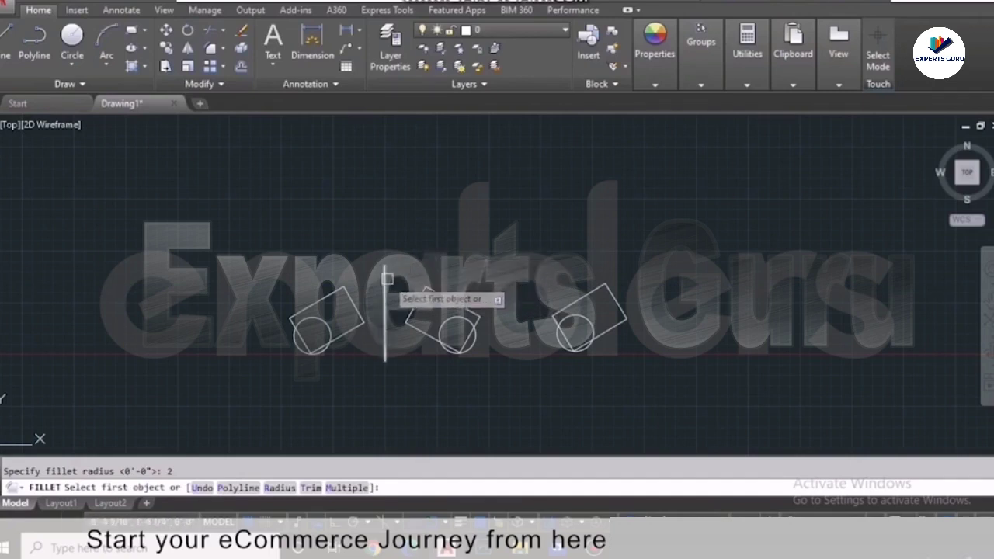
left_click(386, 278)
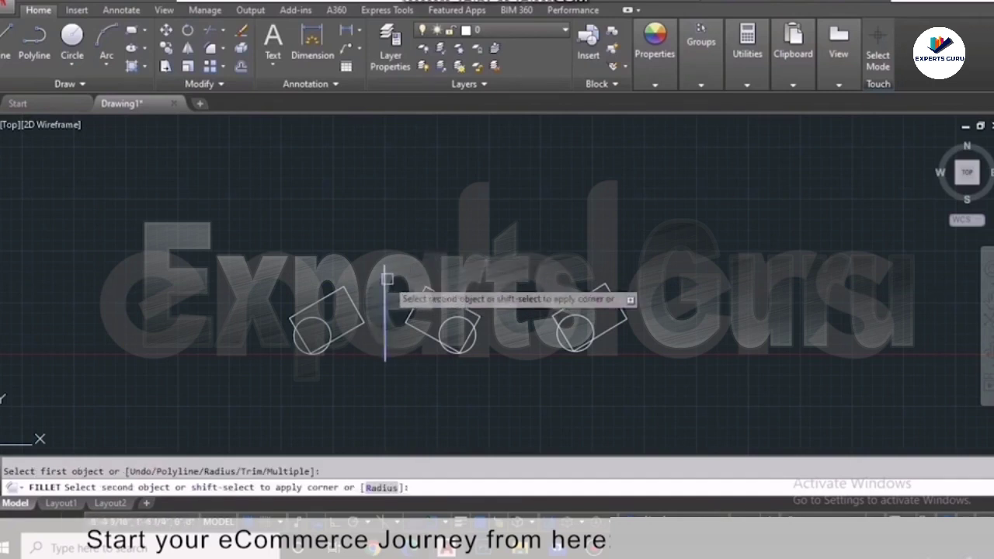
left_click(435, 290)
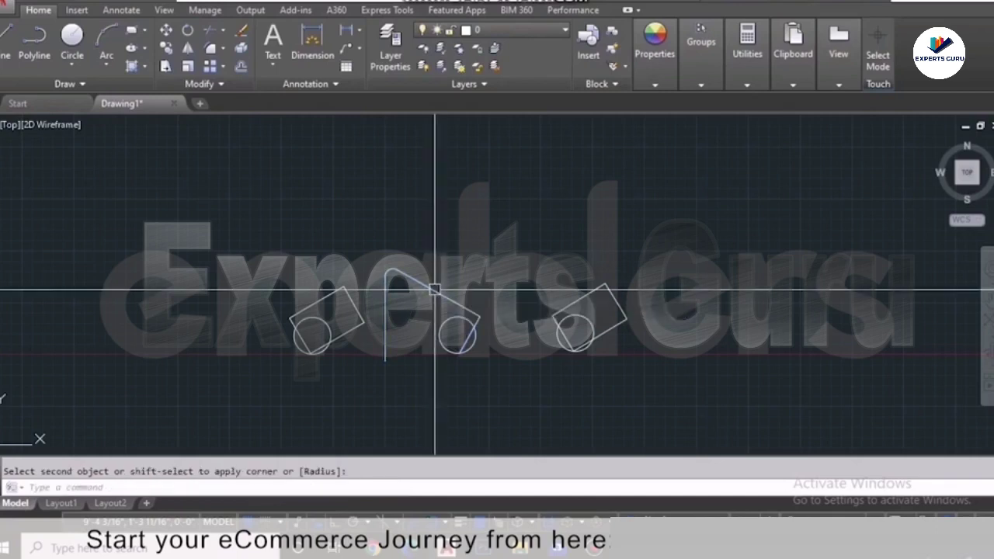
scroll(393, 273, "up", 5)
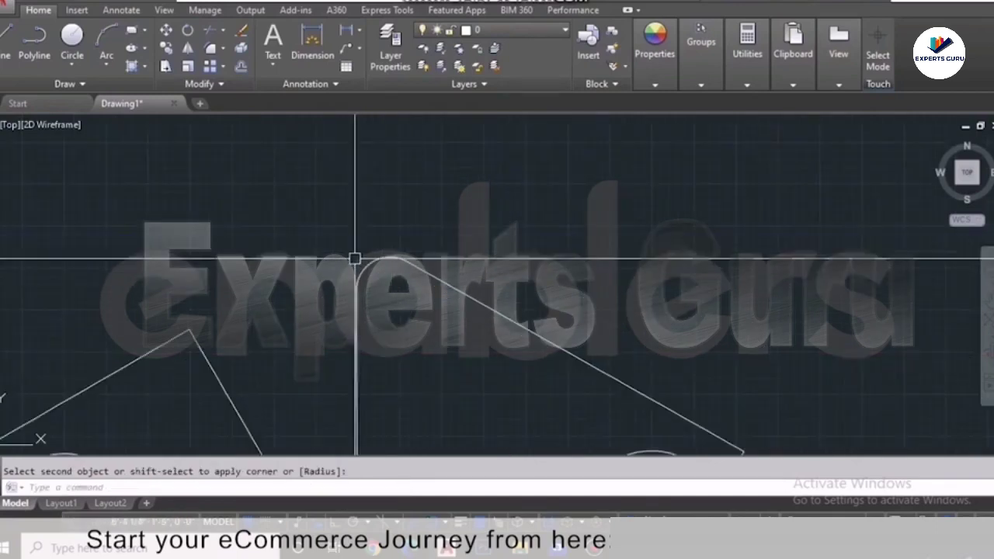
scroll(388, 295, "down", 4)
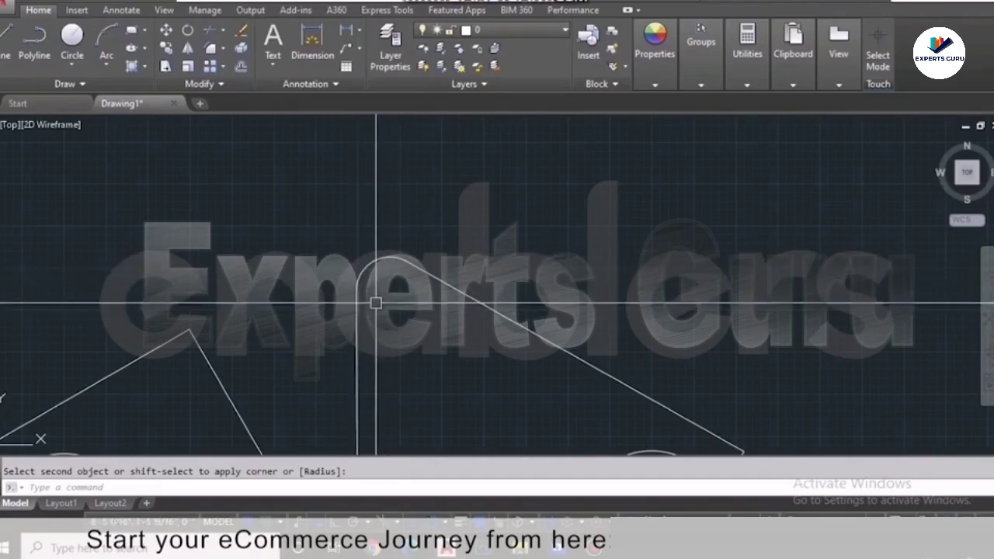
- Refillet the vertical and slanted line corner with a radius of 5
left_click(209, 48)
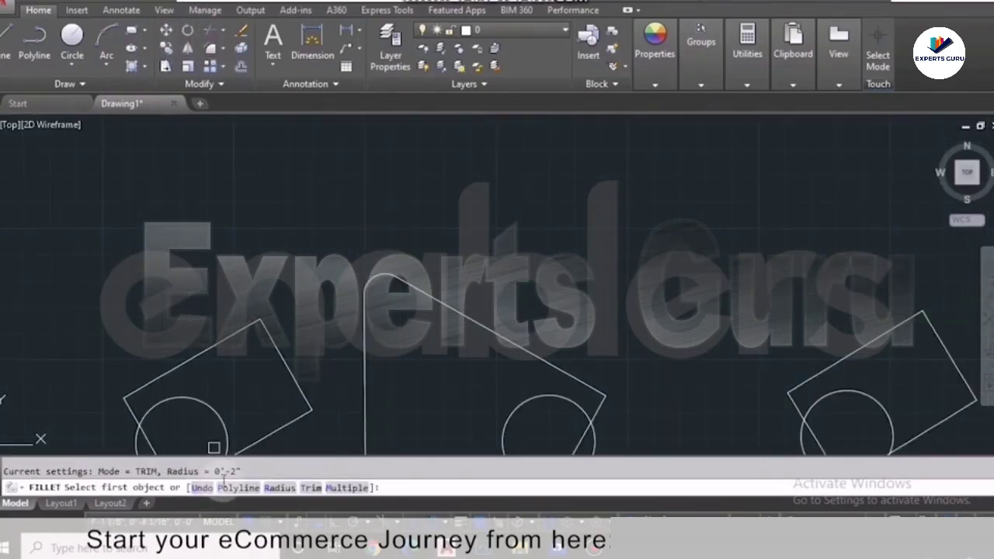
type("r")
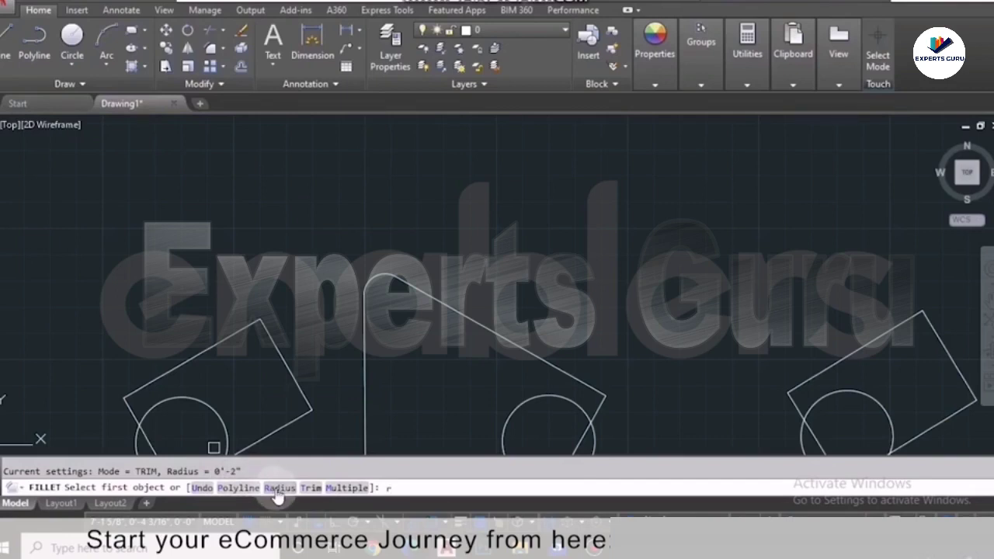
key("Return")
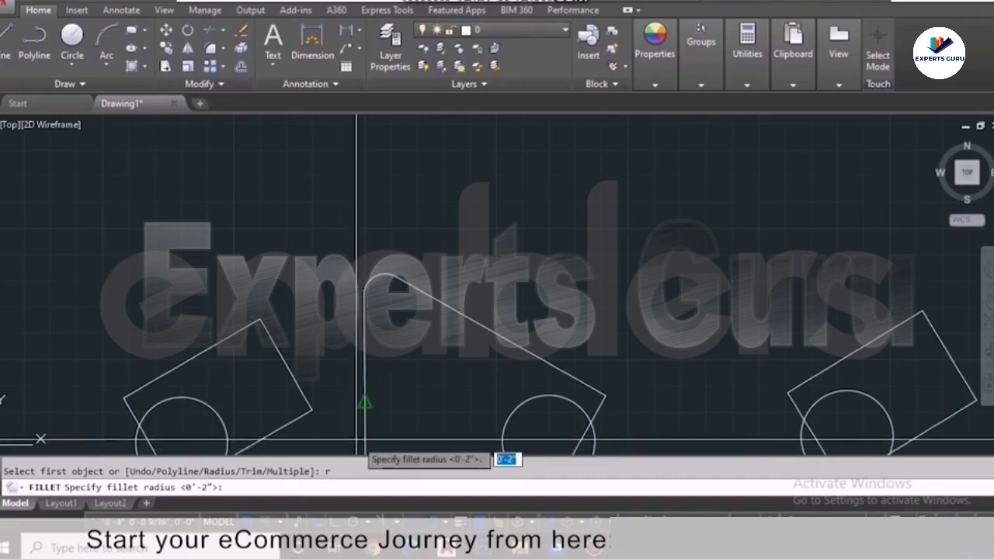
type("5")
key("Return")
scroll(363, 366, "down", 4)
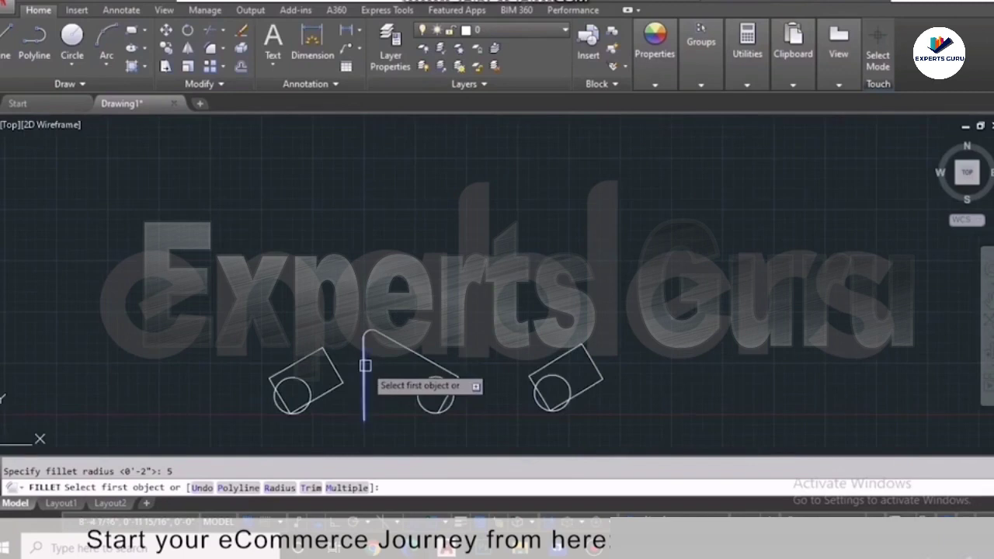
left_click(365, 366)
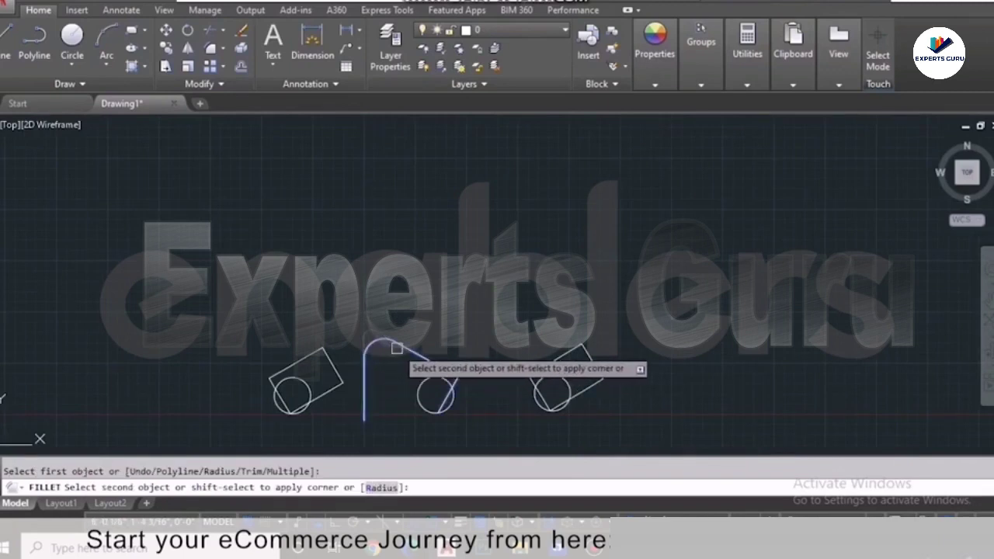
left_click(396, 348)
scroll(368, 367, "up", 5)
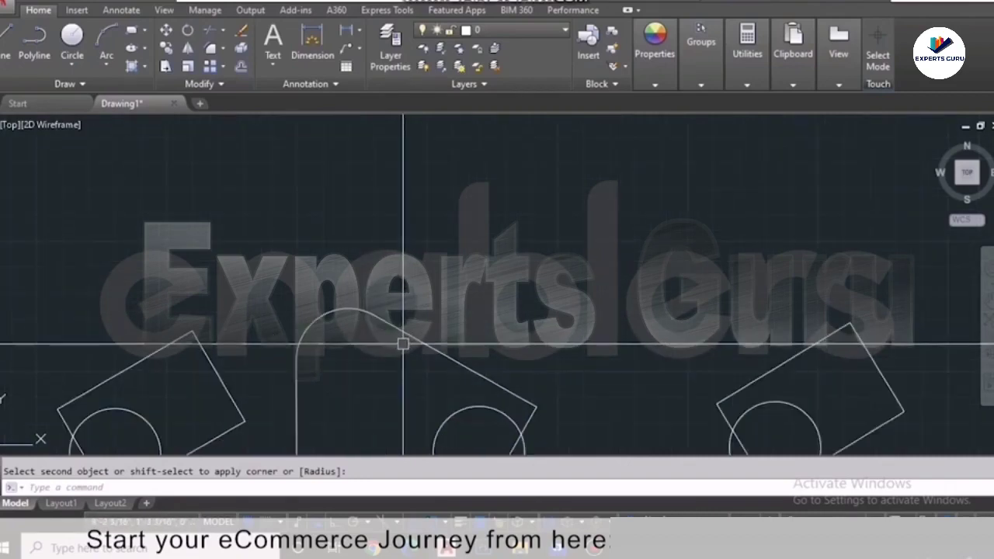
scroll(403, 344, "down", 5)
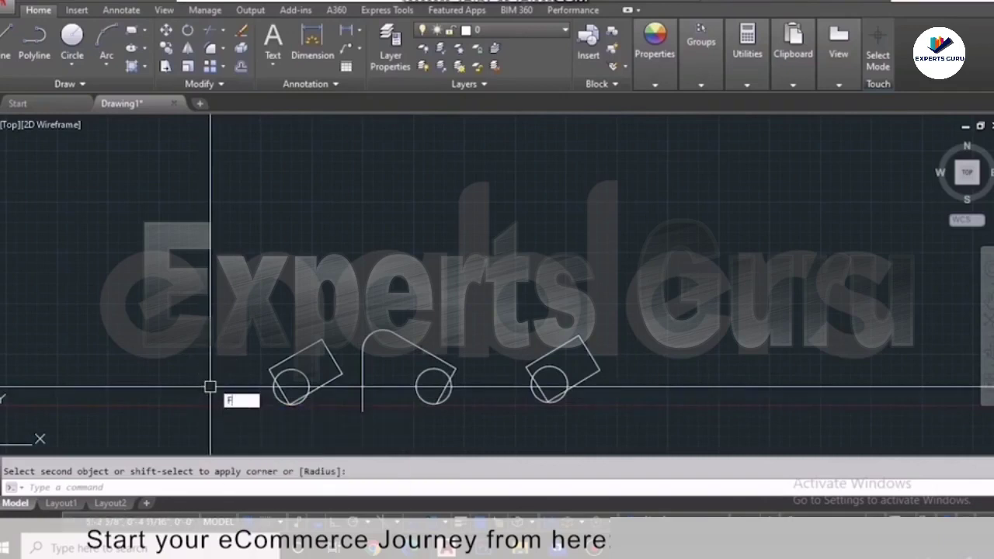
- Make the vertical-to-slanted line corner sharp with a zero-radius fillet
key("Return")
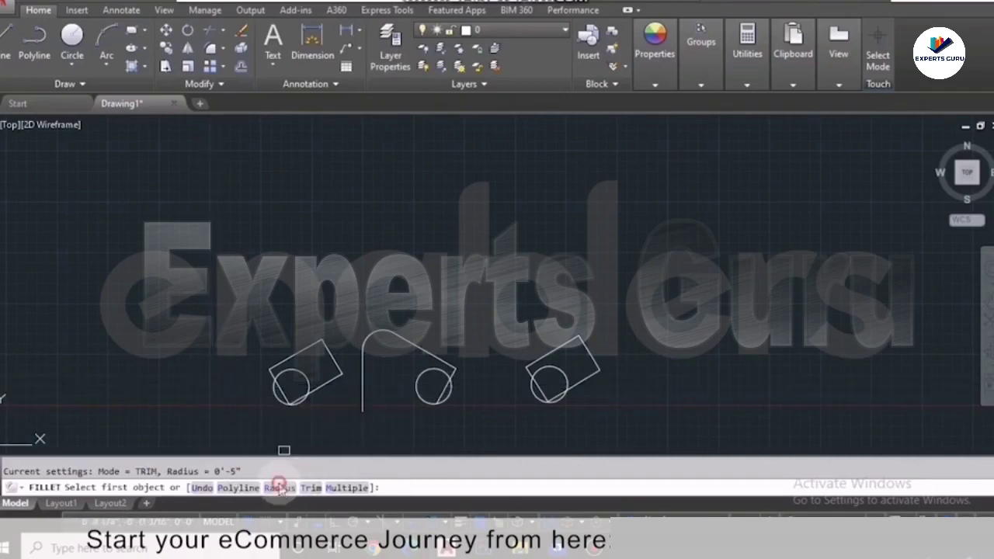
left_click(280, 487)
key("Return")
left_click(362, 406)
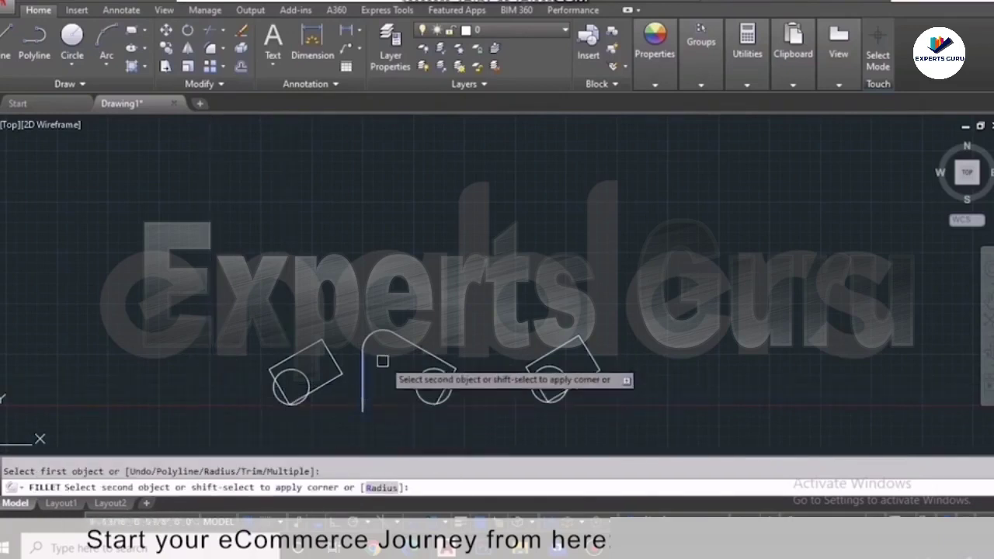
left_click(390, 342)
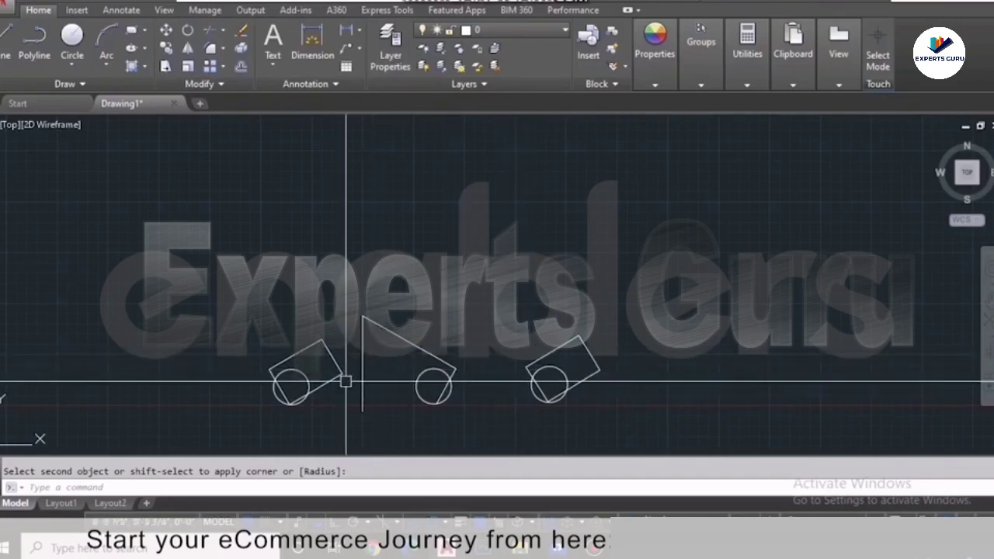
- Draw two connected lines from the vertical line's base up to a peak and down through the right circle
key("Escape")
type("l")
key("Return")
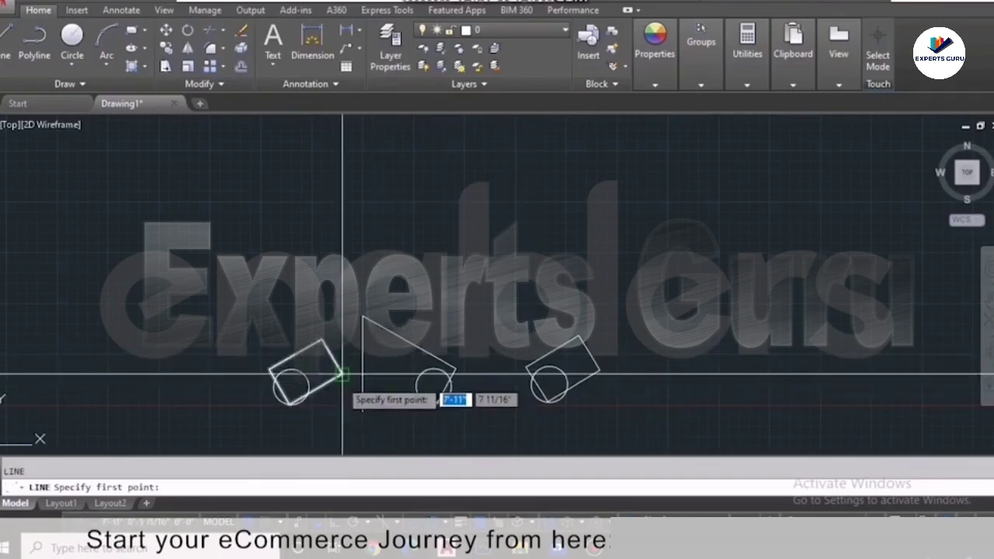
left_click(362, 410)
left_click(454, 316)
left_click(611, 404)
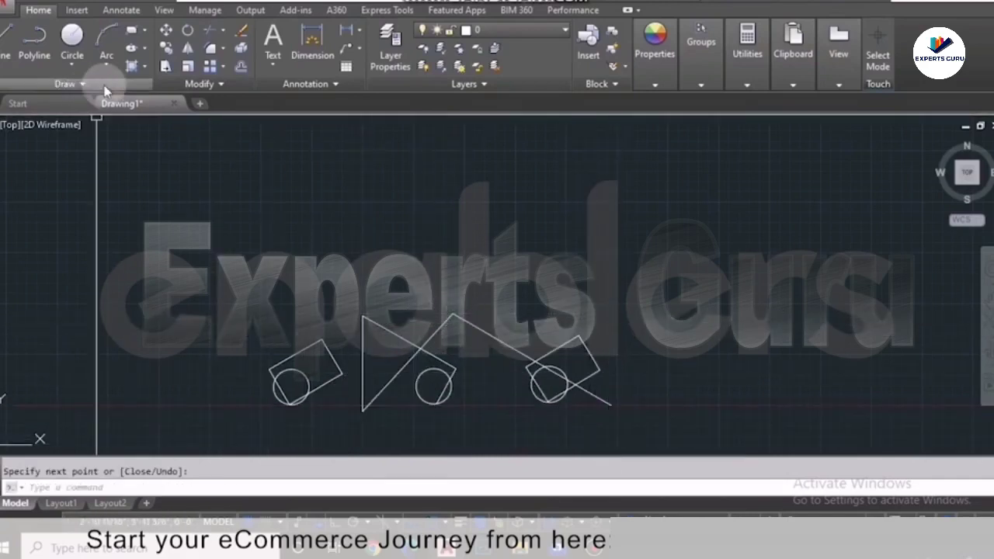
left_click(210, 32)
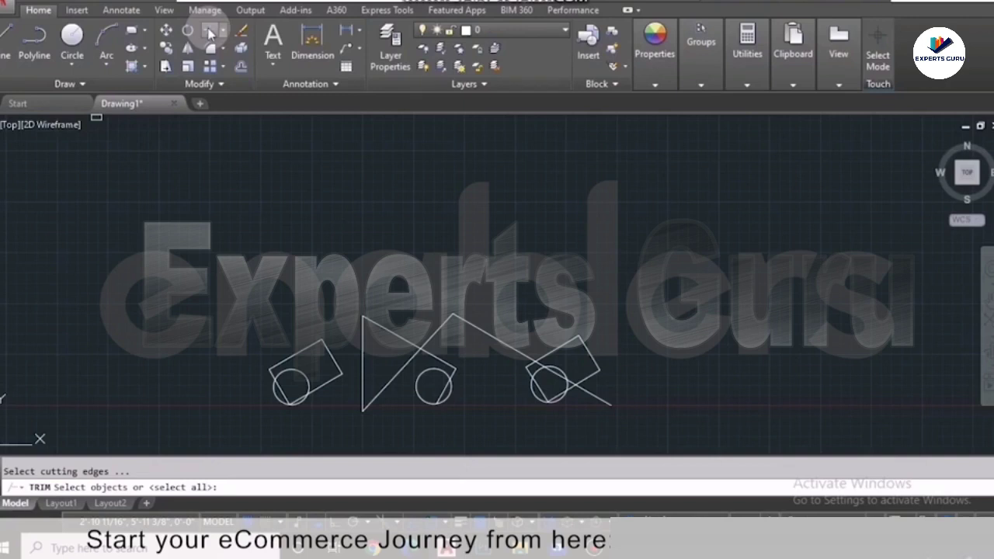
- Trim the middle circle using the new diagonal line as the cutting edge
left_click(369, 401)
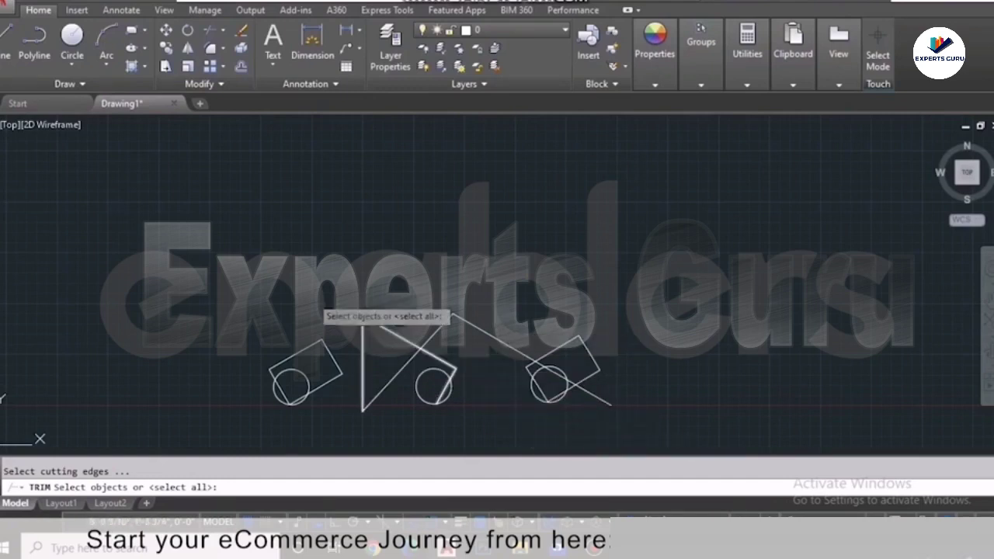
left_click(214, 39)
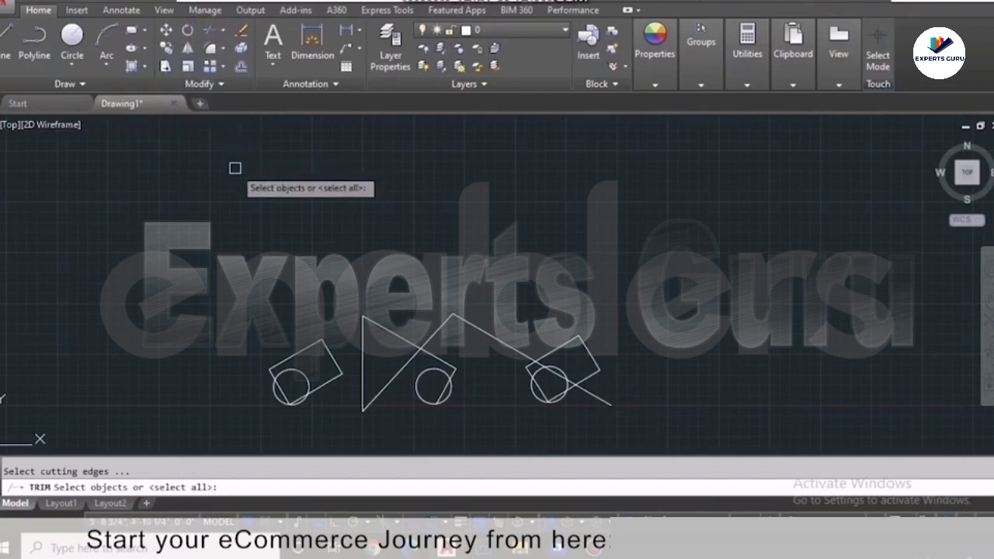
key("Return")
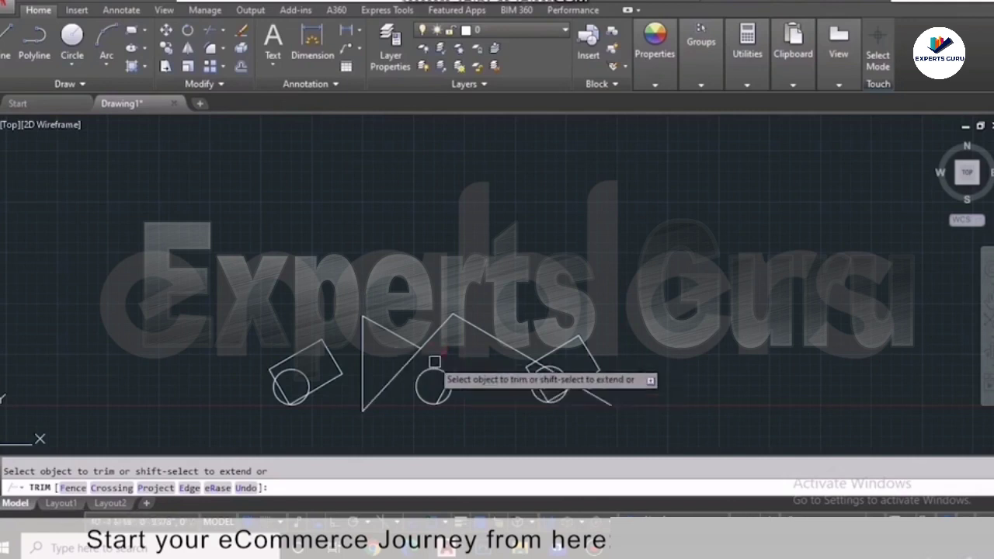
scroll(552, 377, "up", 3)
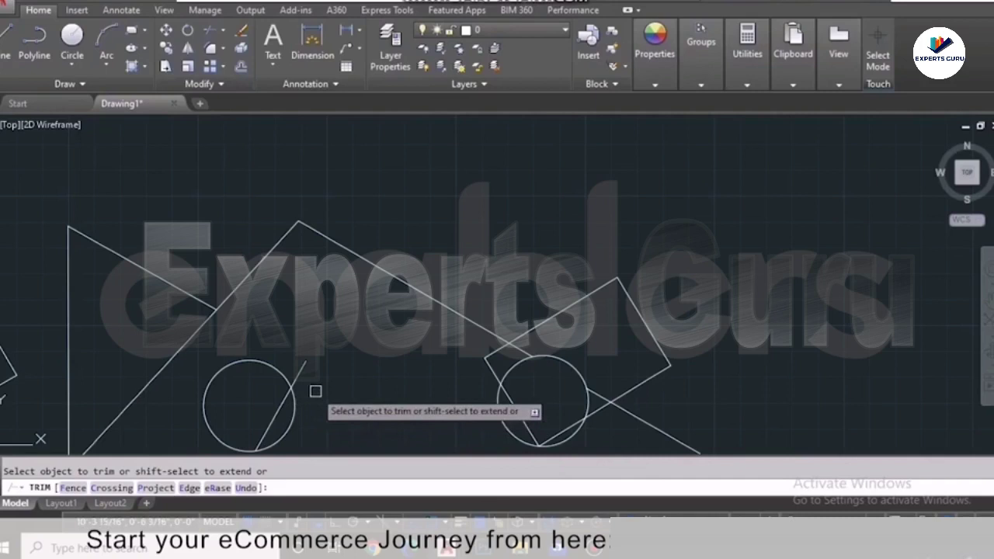
scroll(298, 421, "down", 3)
scroll(300, 424, "up", 3)
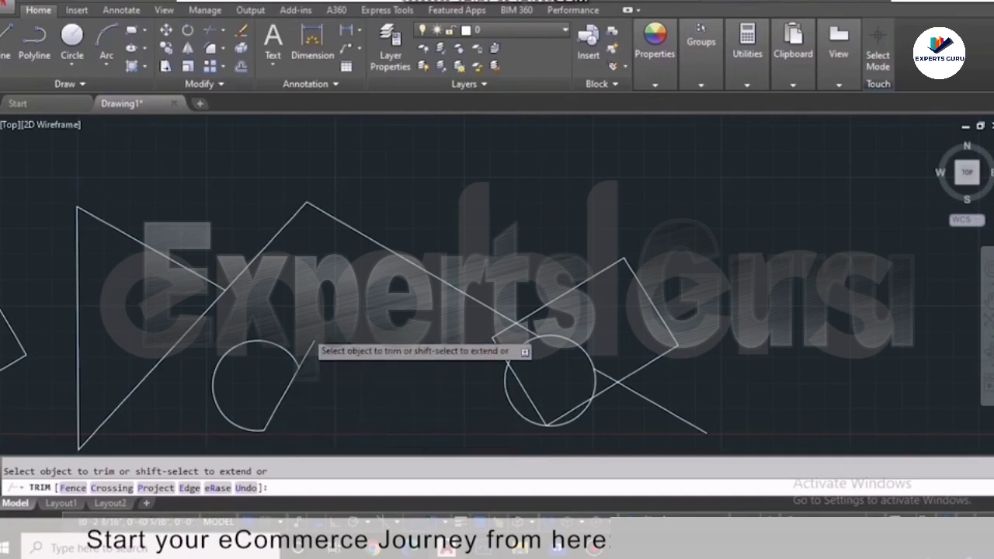
scroll(306, 332, "down", 2)
scroll(306, 332, "down", 2)
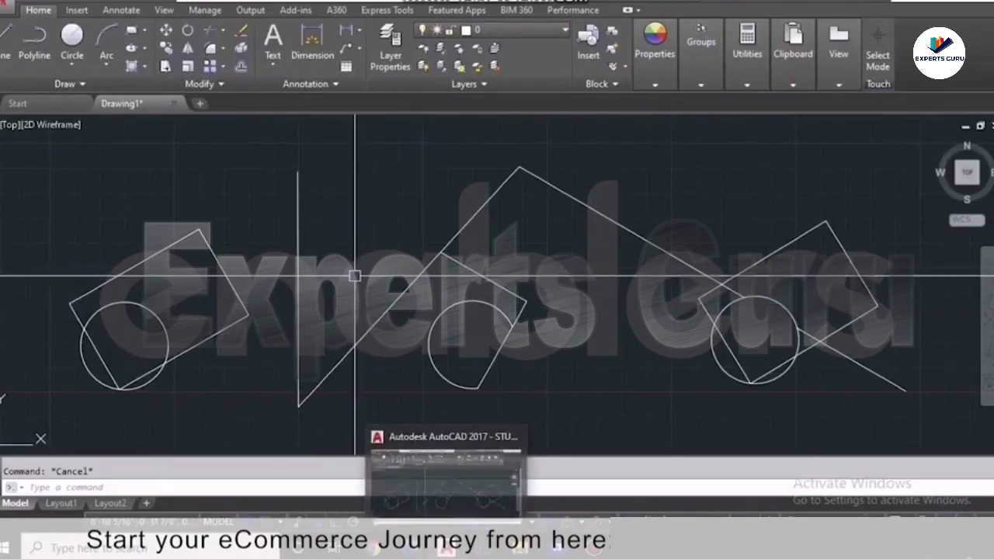
- Offset the rectangle 5 units both inside and outside
scroll(303, 275, "down", 4)
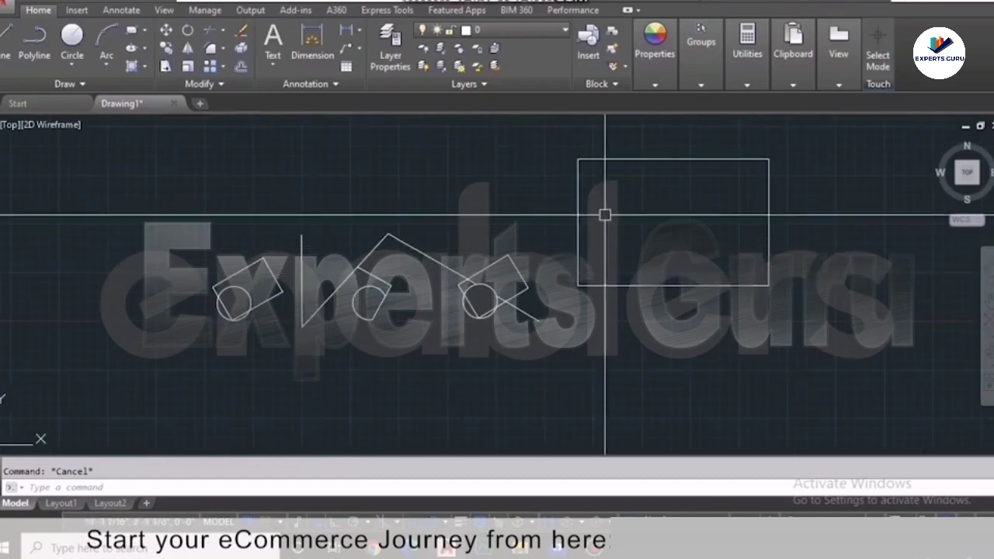
scroll(694, 179, "up", 2)
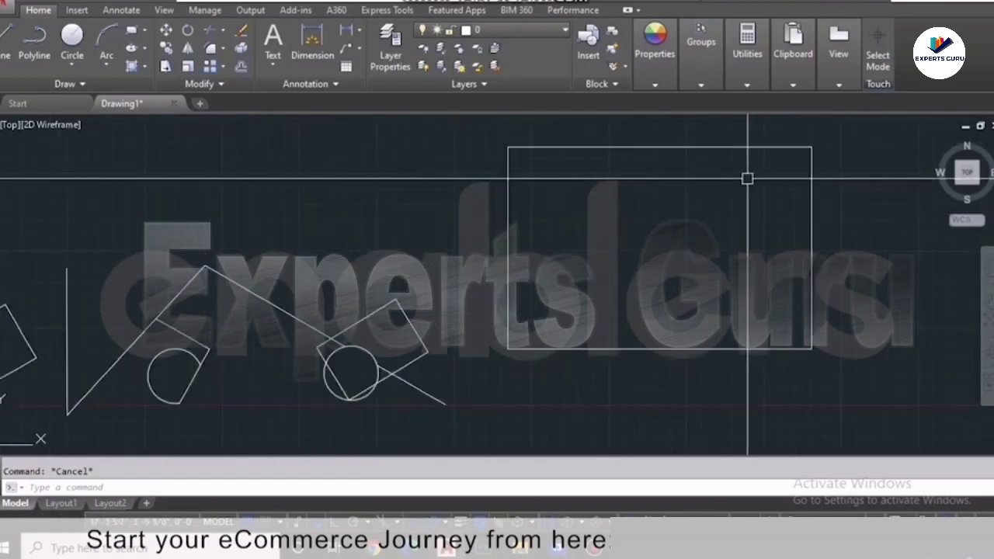
left_click(812, 190)
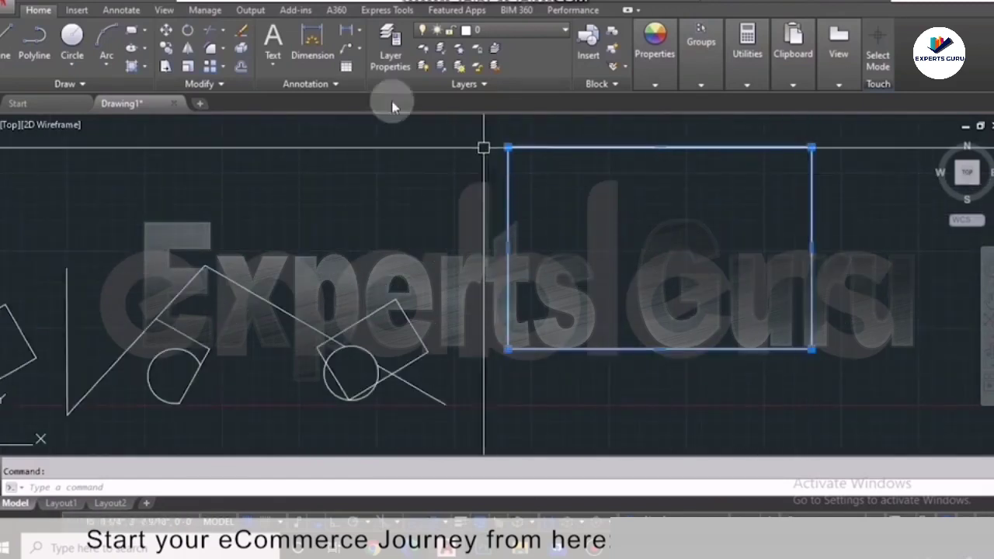
left_click(243, 66)
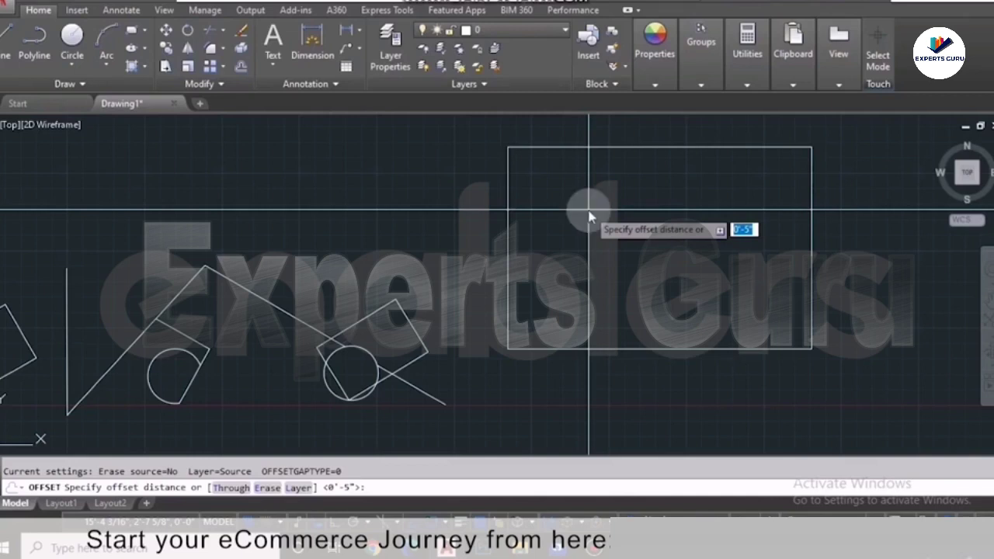
key("Return")
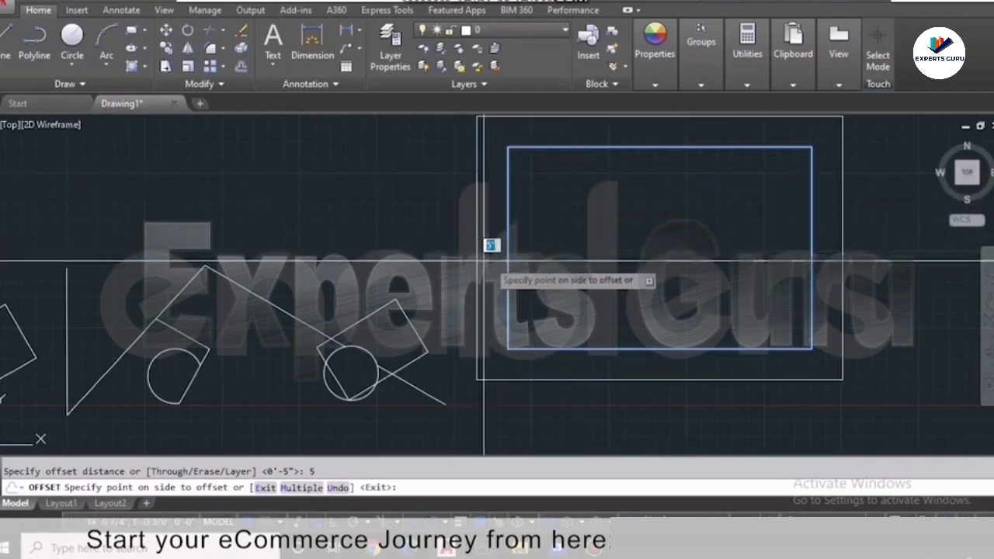
scroll(439, 270, "down", 3)
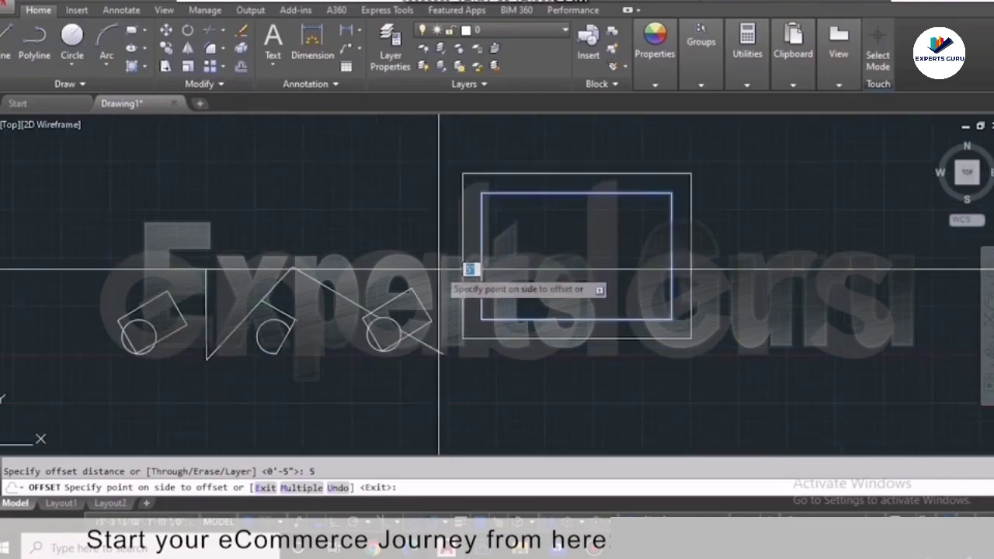
left_click(534, 238)
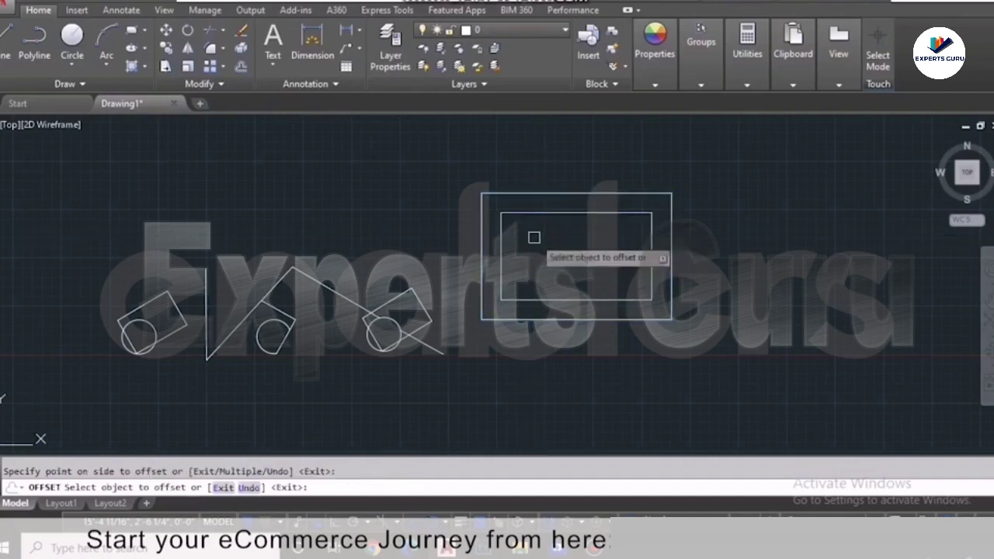
left_click(483, 238)
left_click(470, 246)
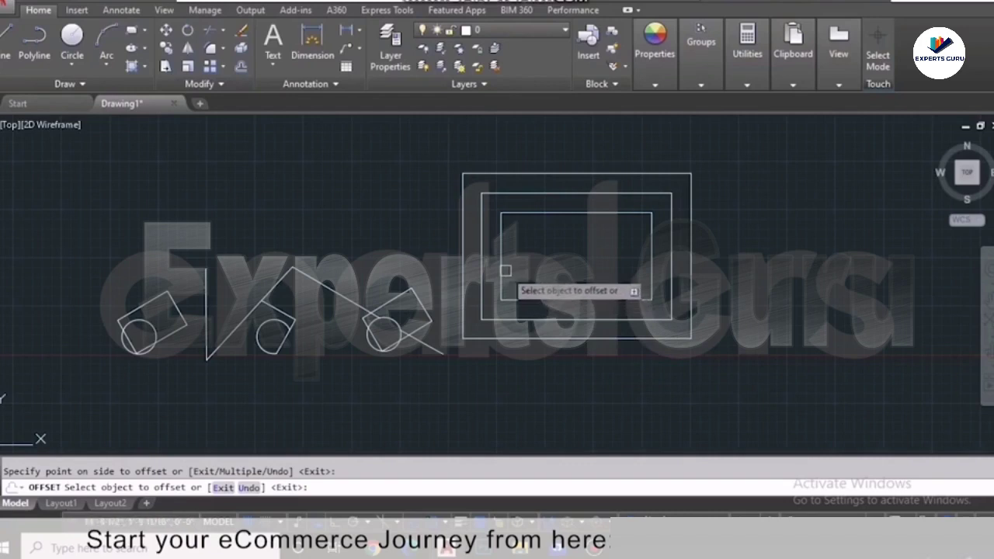
key("Escape")
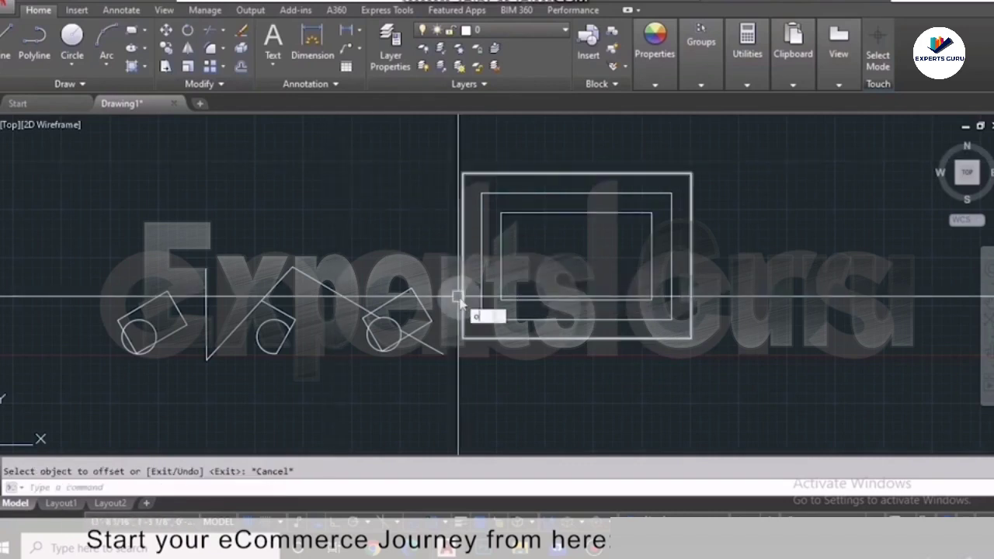
- Offset the middle rectangle 10 units outward
key("Return")
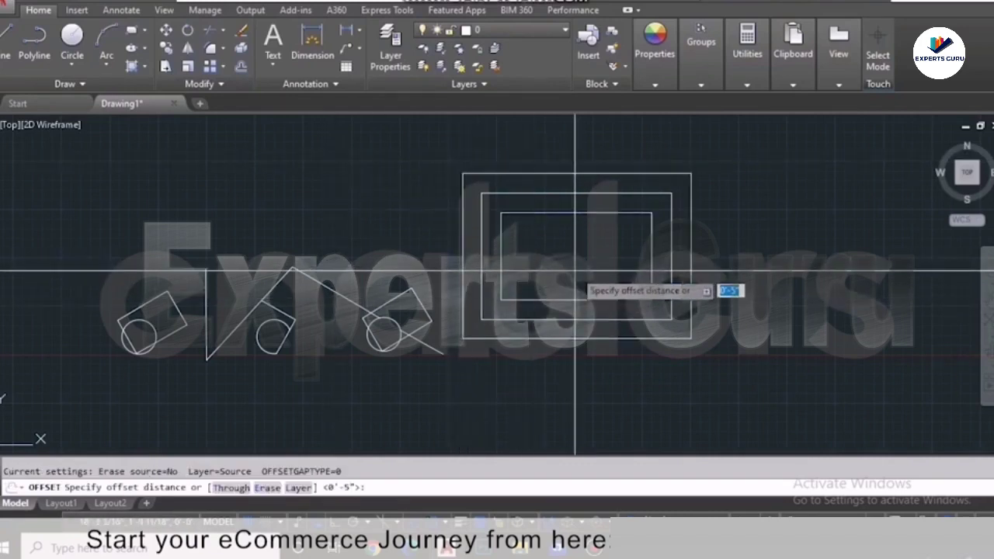
type("10")
key("Return")
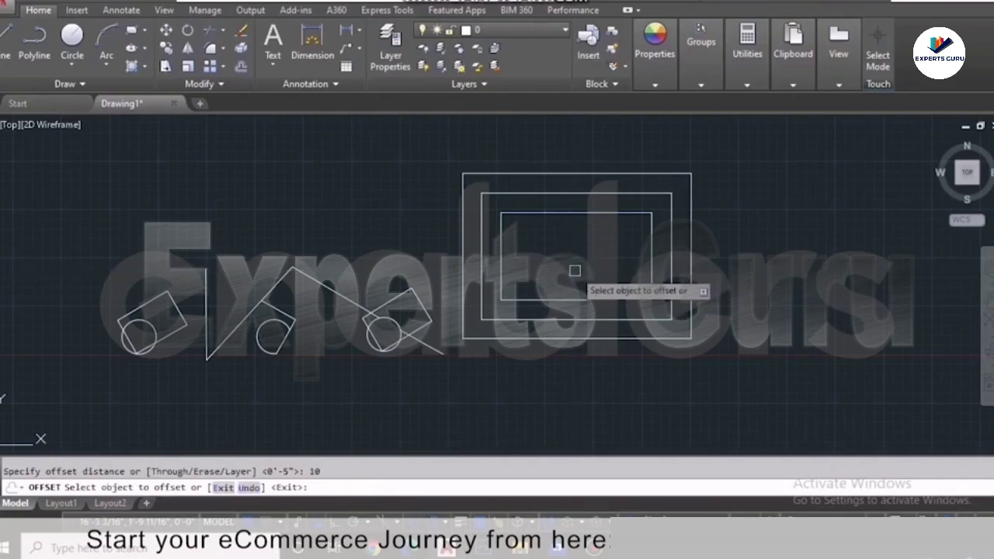
left_click(527, 191)
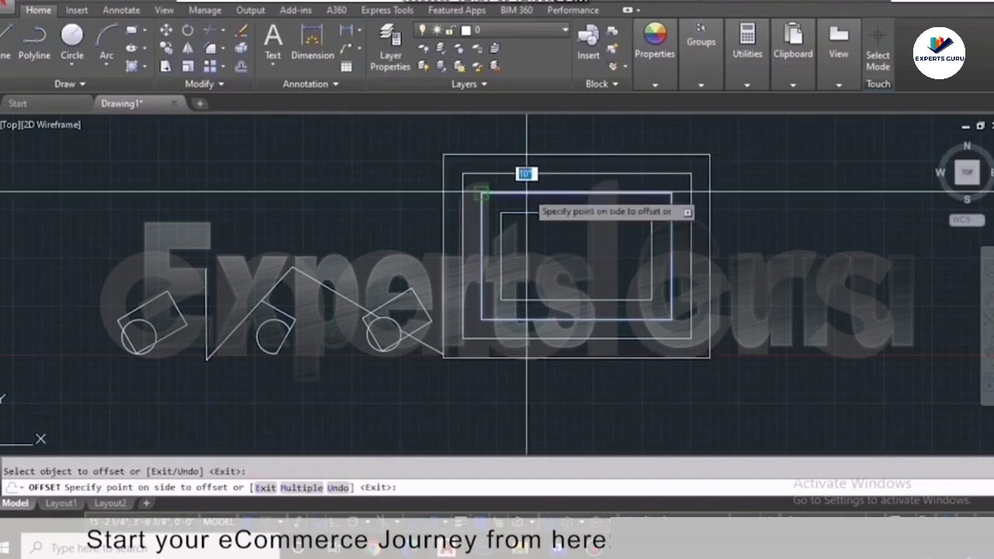
left_click(392, 199)
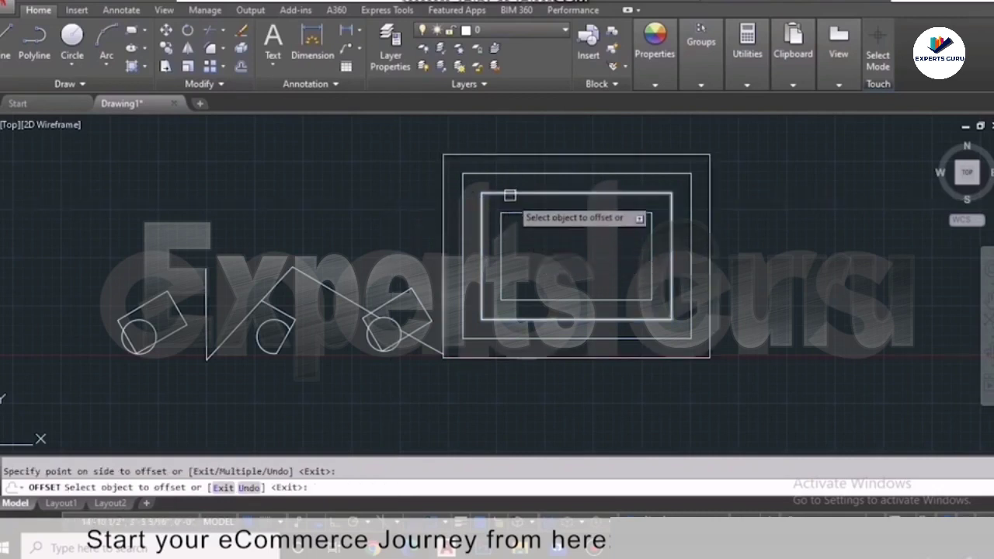
scroll(590, 299, "down", 3)
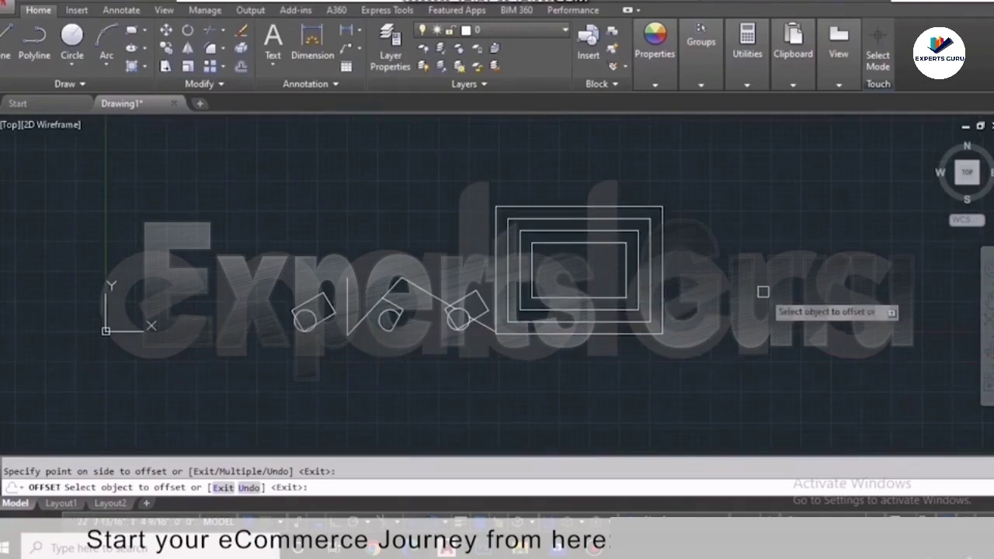
- Erase all 14 practice shapes and pan to bring the floor-plan reference image into view
key("Escape")
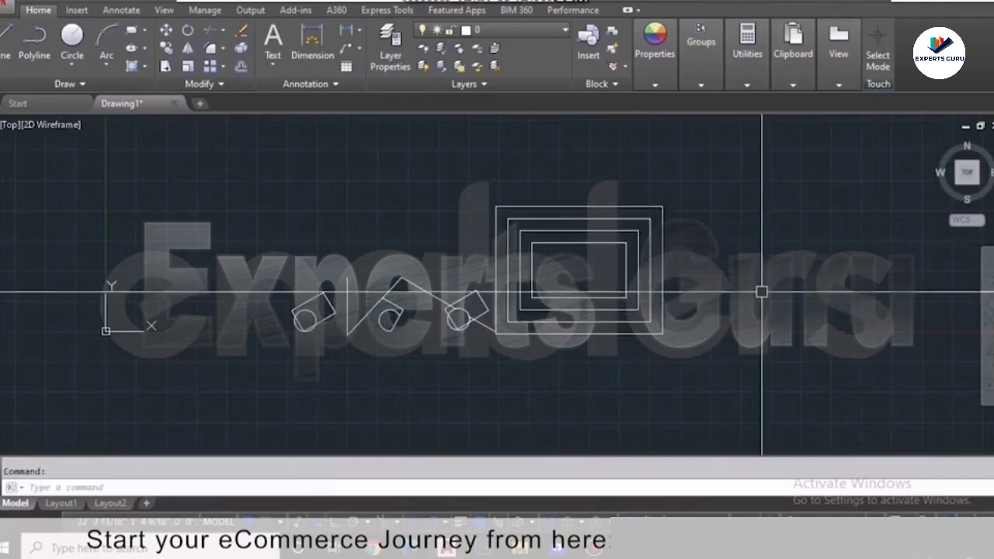
left_click(714, 179)
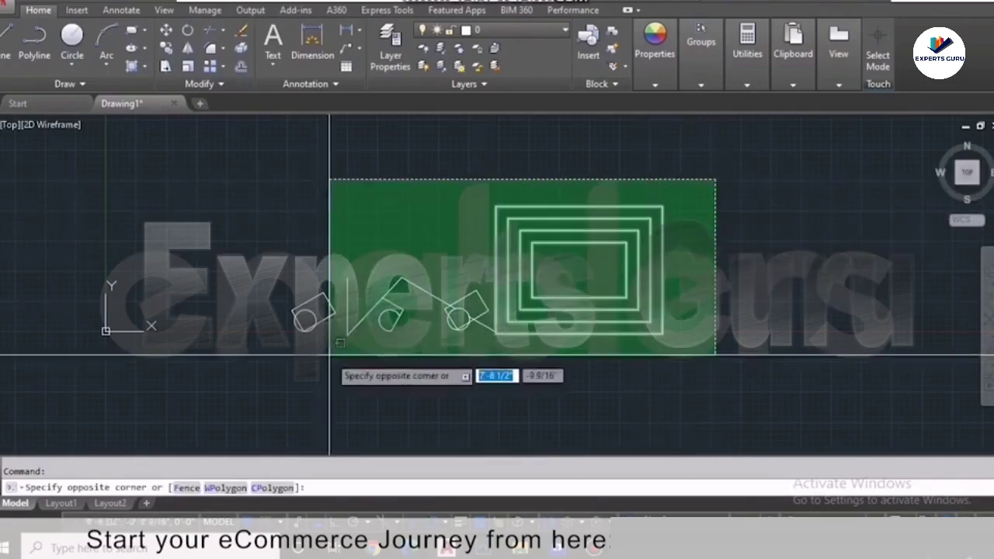
left_click(270, 376)
key("Delete")
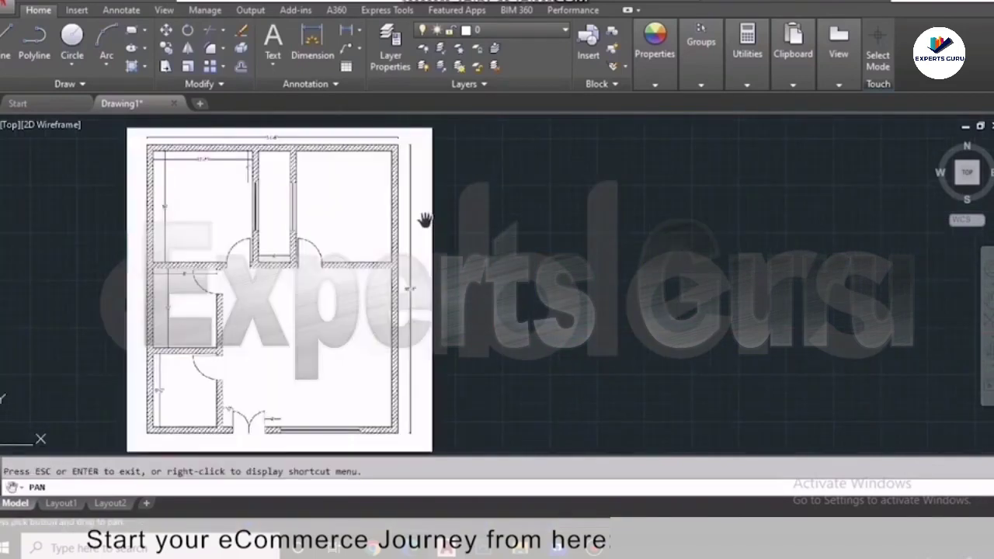
scroll(206, 153, "up", 2)
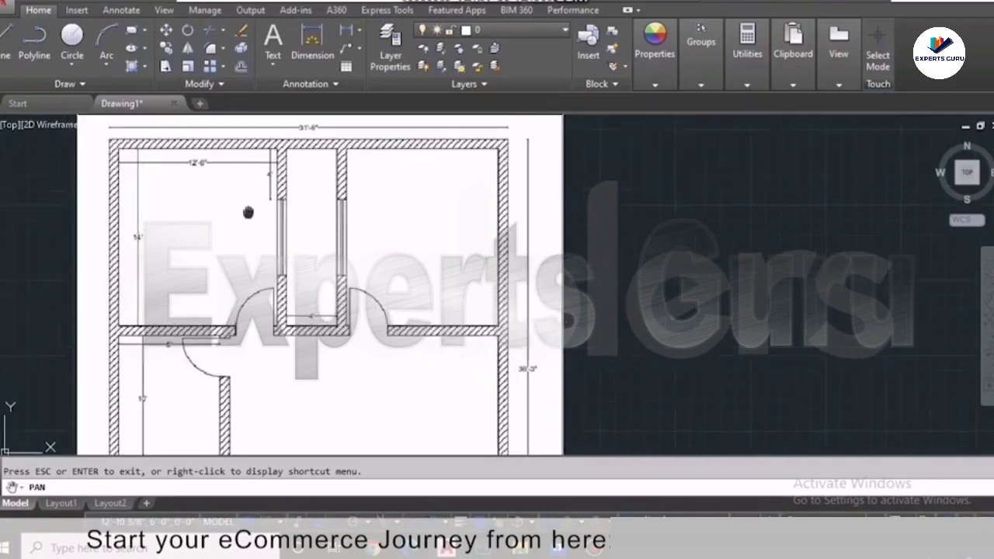
scroll(267, 226, "down", 2)
left_click_drag(298, 295, 294, 236)
left_click_drag(314, 171, 239, 196)
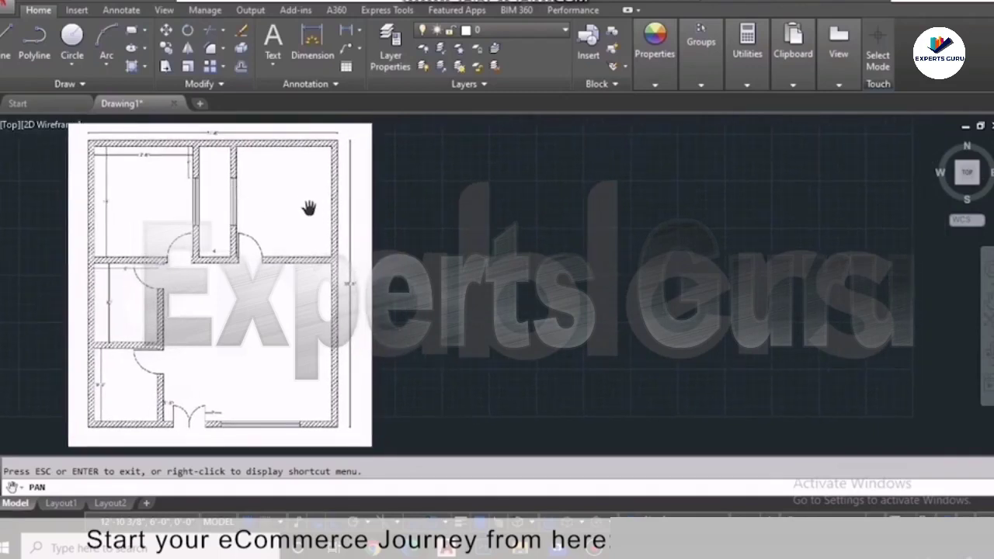
key("Escape")
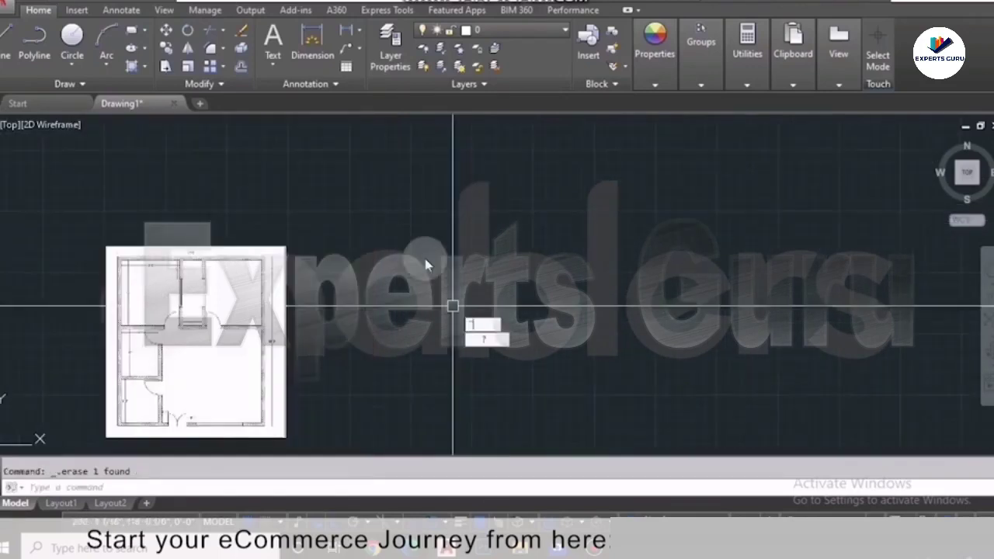
- Draw the closed outer wall outline with sides of 31'6", 36'3" and 31'6"
key("Escape")
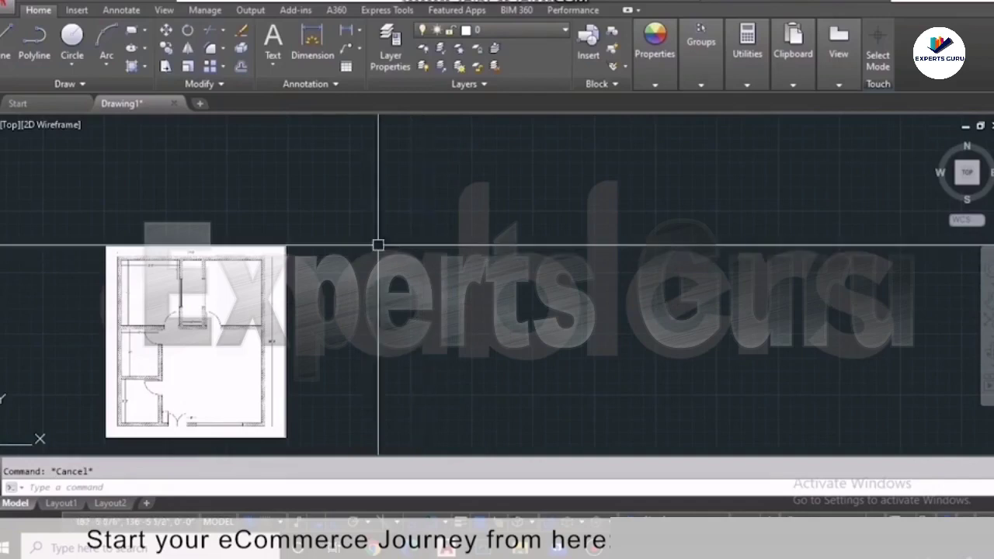
type("l")
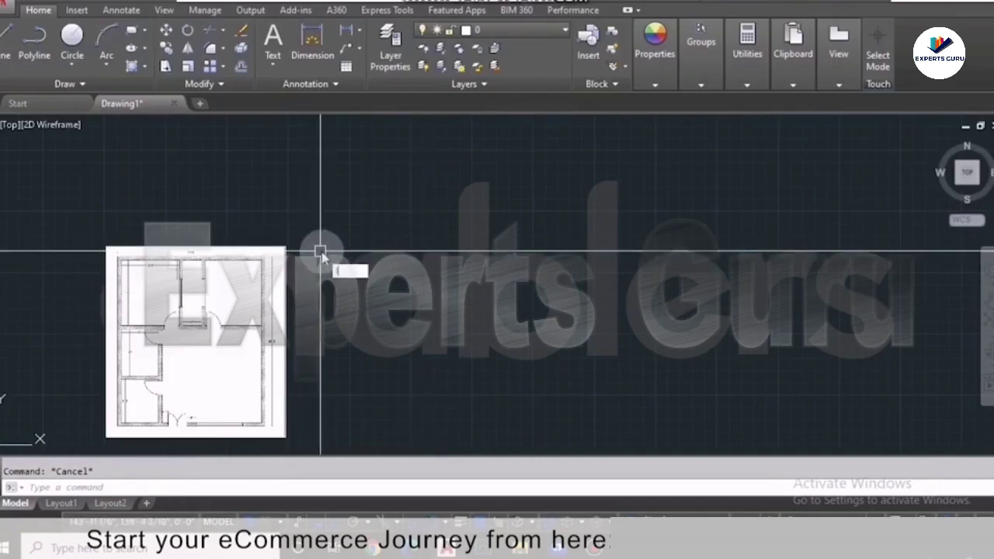
key("Return")
left_click(349, 247)
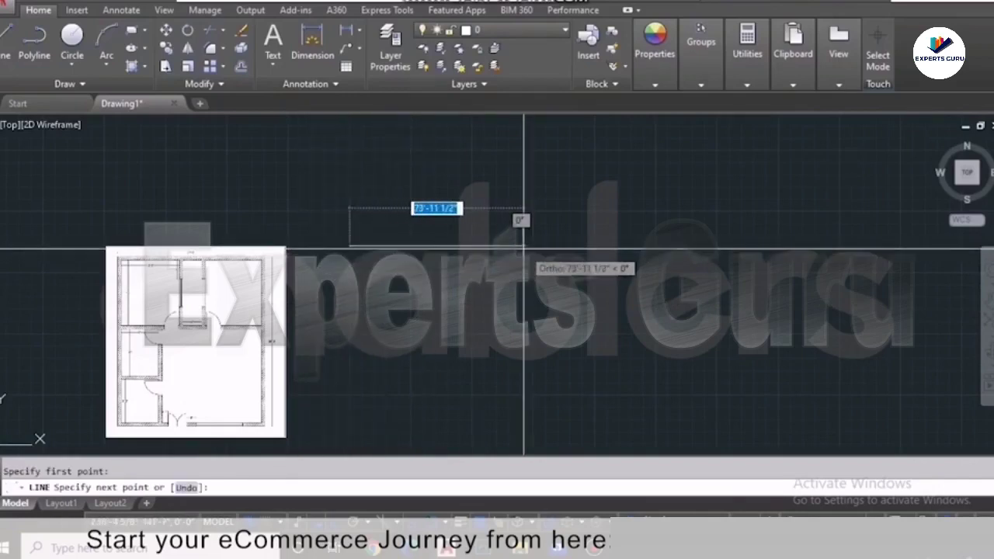
type("31")
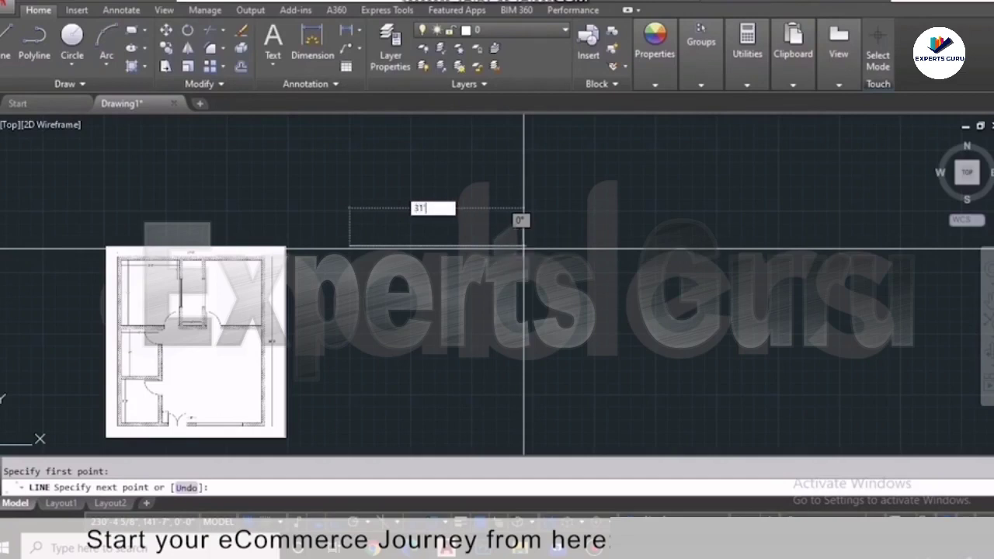
type("'6")
key("Return")
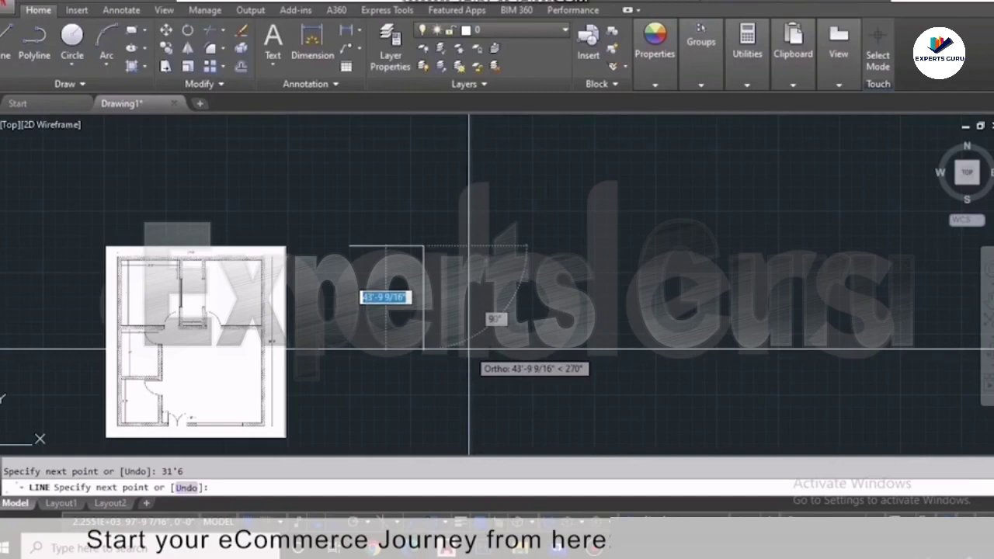
type("3")
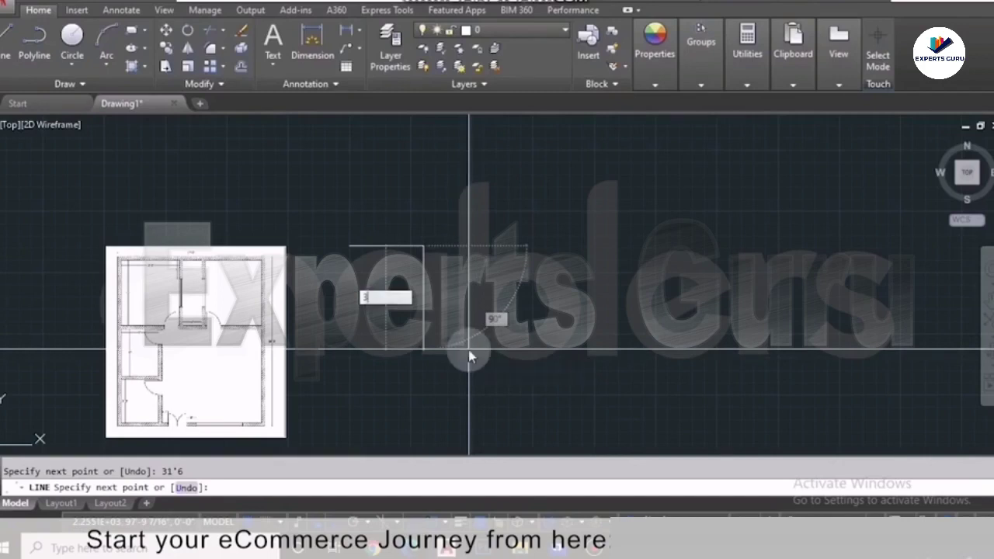
type("6'3")
key("Return")
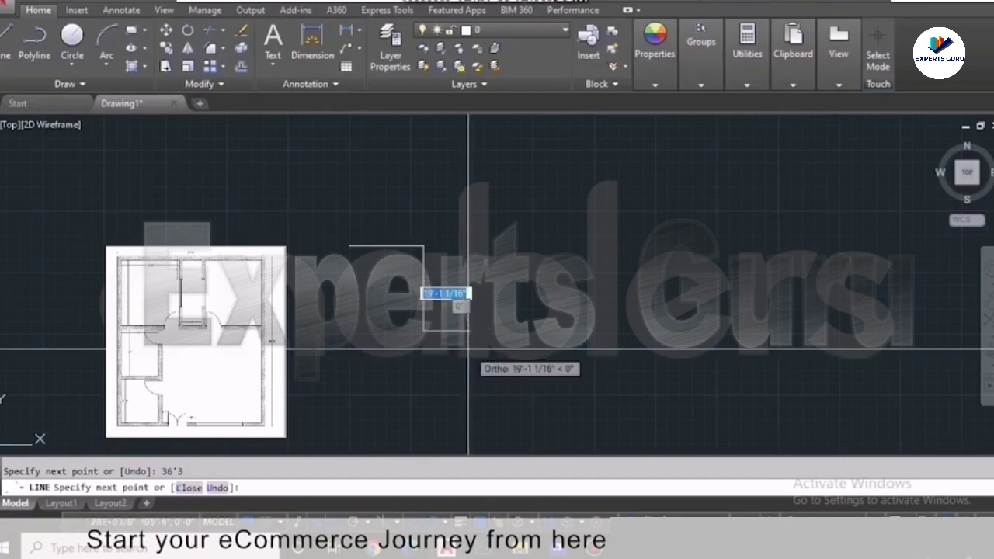
type("3")
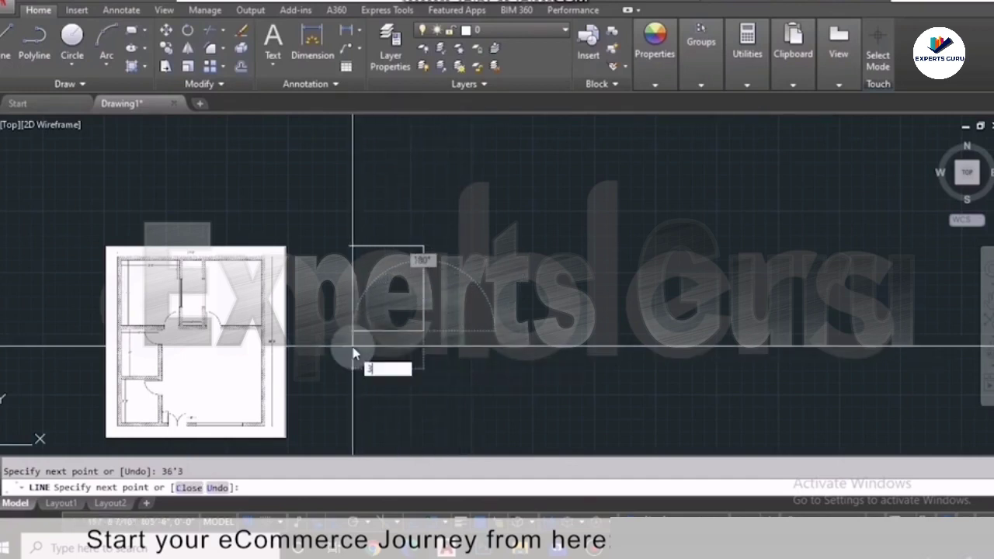
type("1'6")
key("Return")
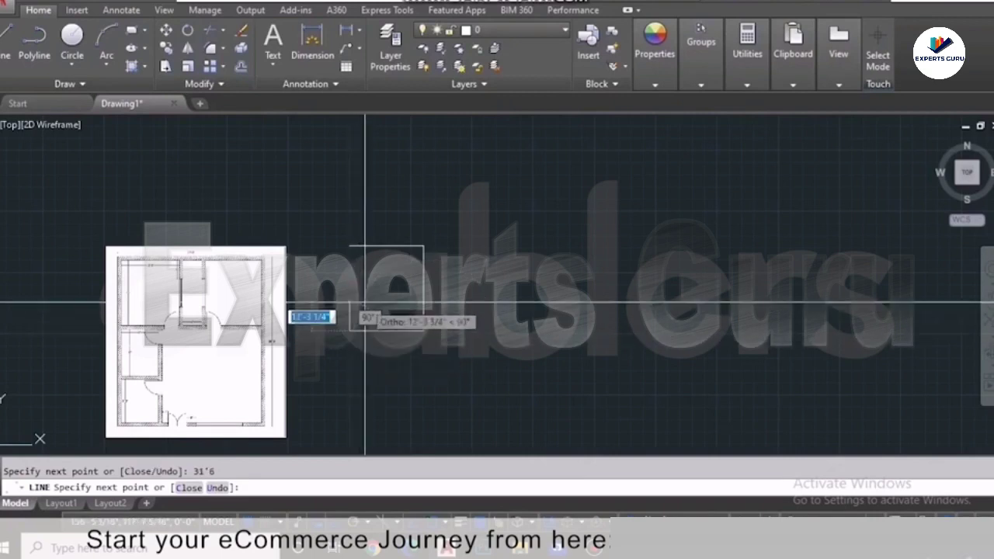
type("c")
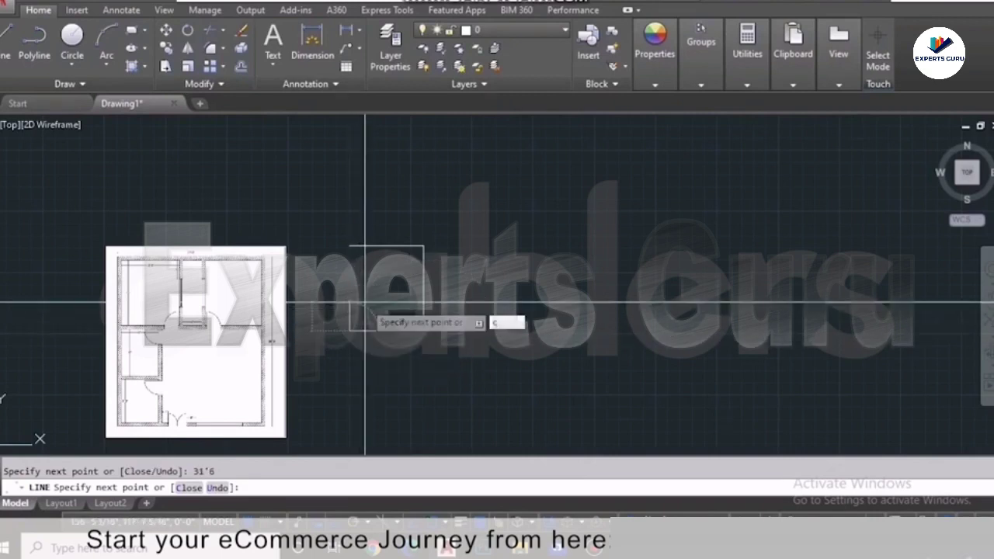
key("Return")
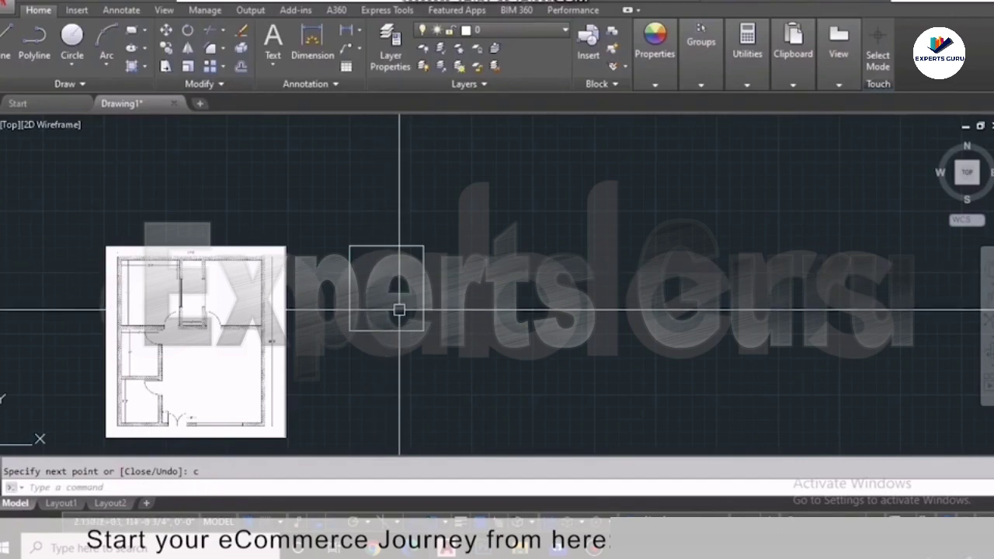
- Offset all four outer wall edges 9 inches inward
type("o")
key("Return")
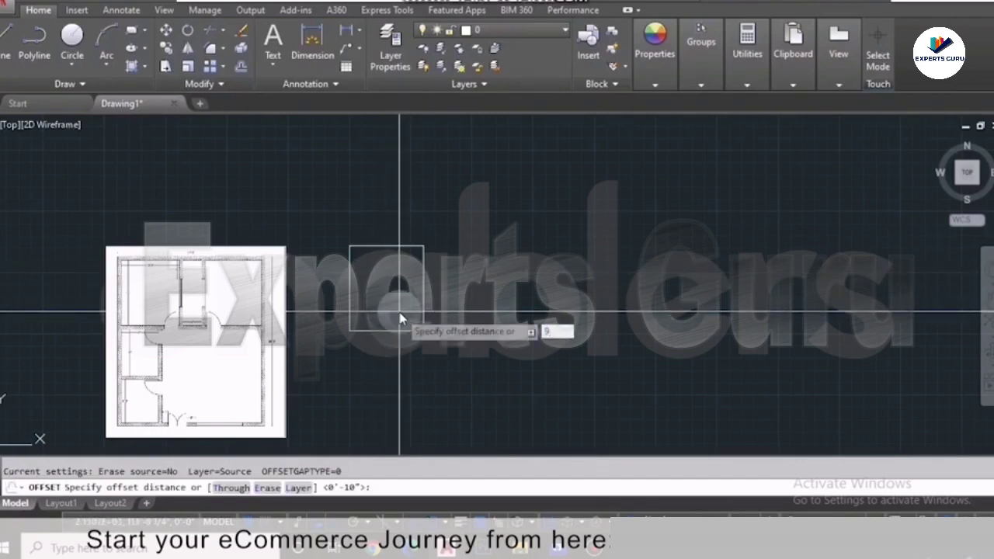
key("Return")
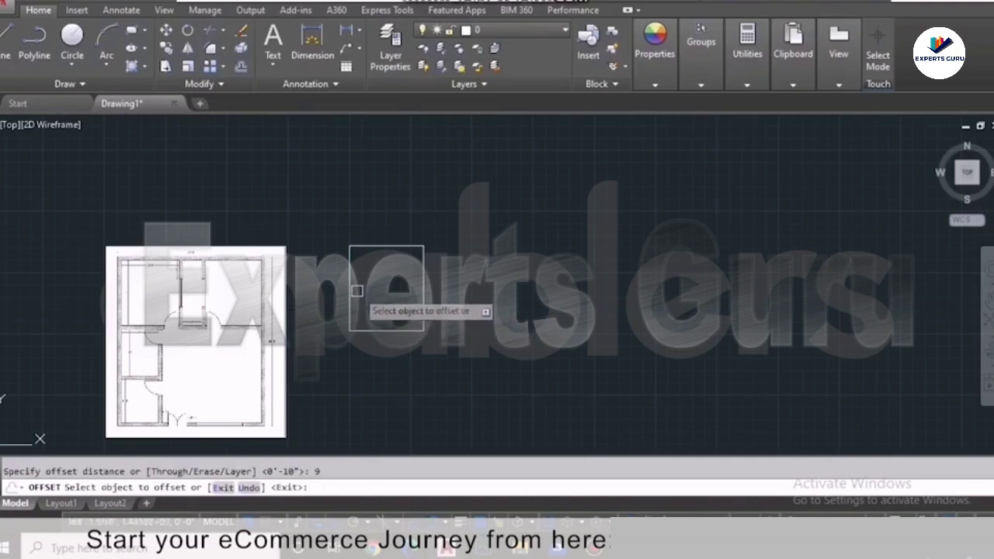
left_click(351, 290)
left_click(402, 289)
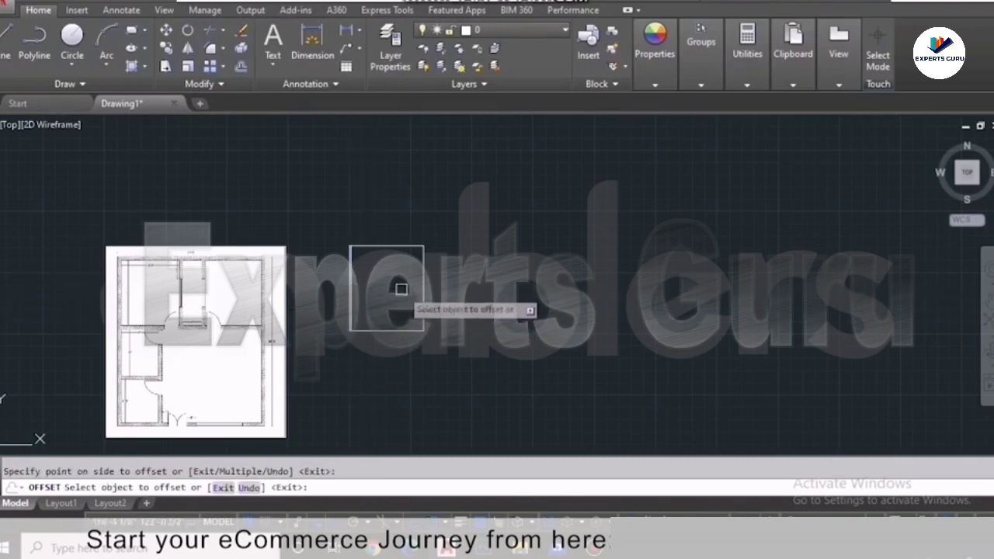
left_click(422, 289)
left_click(392, 264)
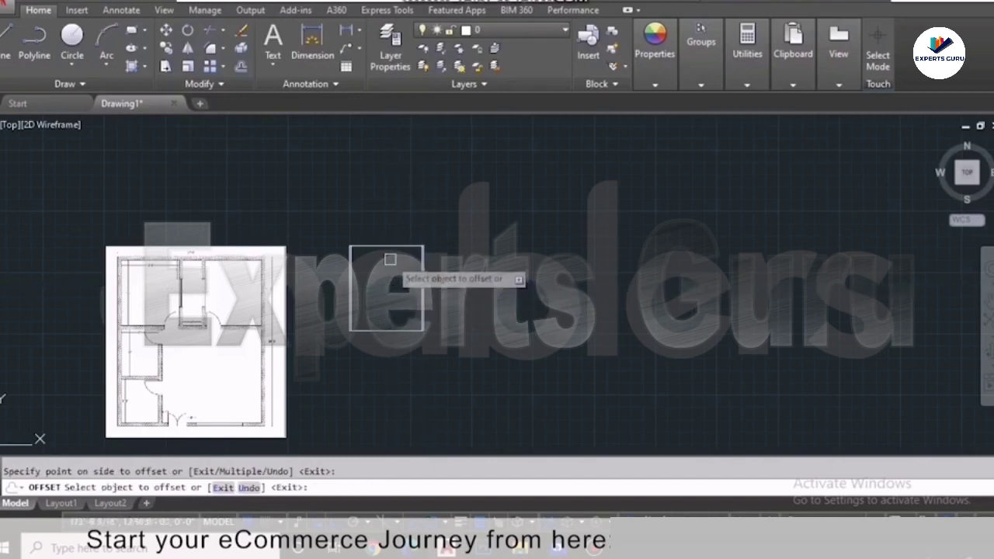
left_click(388, 249)
left_click(392, 285)
left_click(384, 328)
left_click(383, 300)
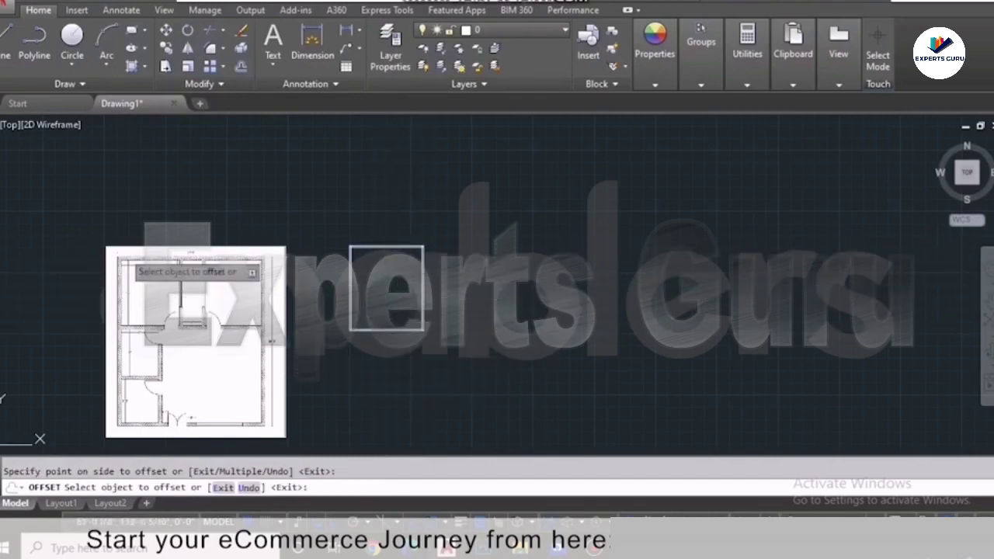
scroll(136, 272, "up", 4)
scroll(148, 281, "up", 4)
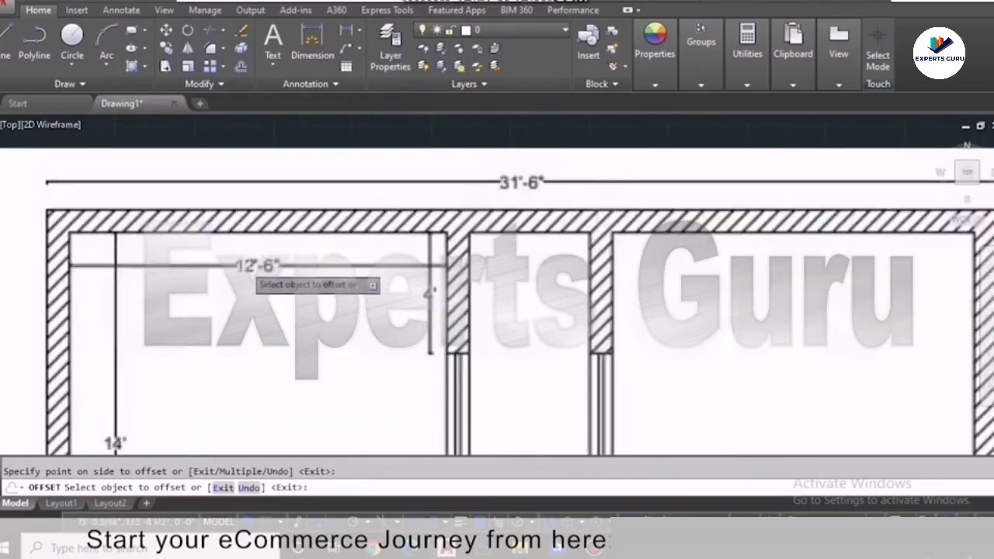
scroll(233, 349, "down", 6)
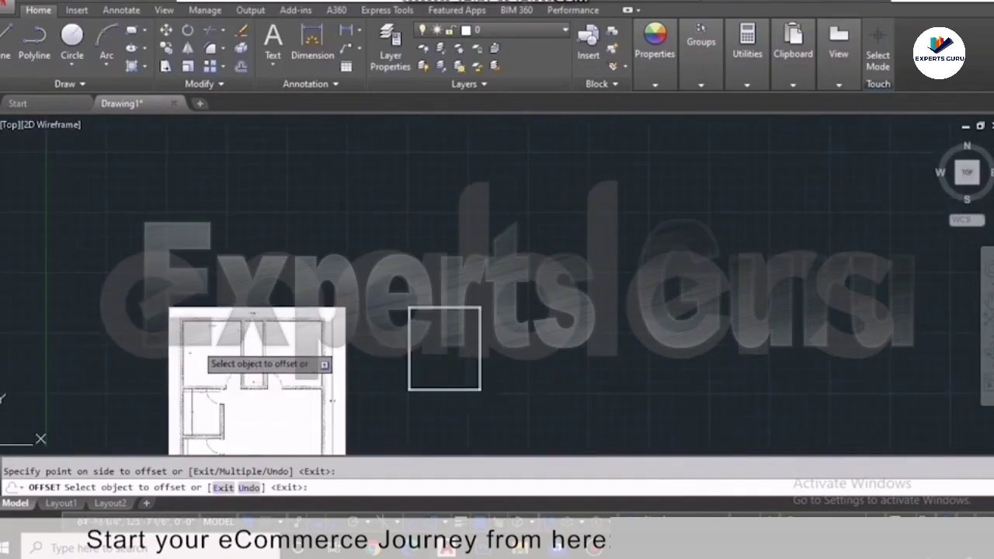
scroll(453, 343, "up", 2)
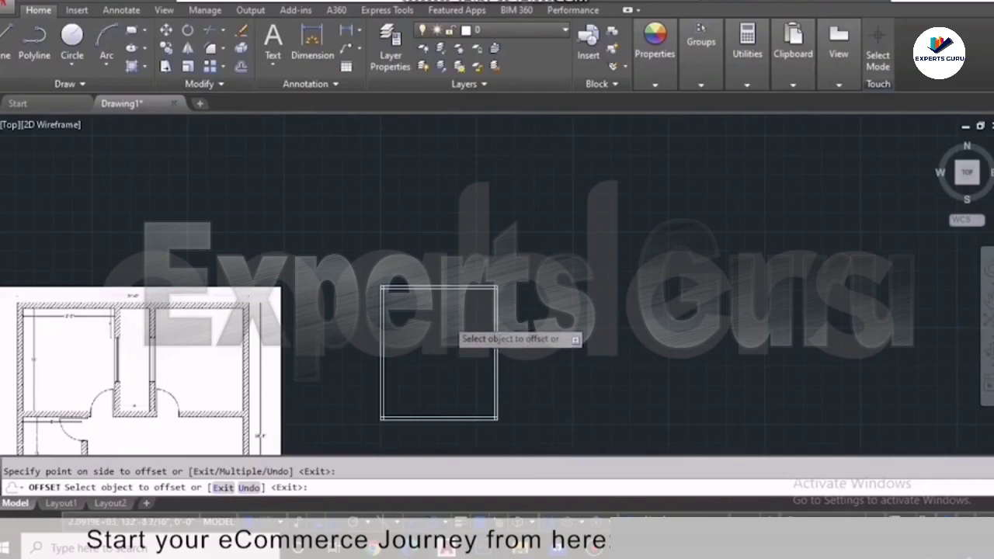
- Offset the left and right inner wall lines 12'6" inward as vertical interior walls
key("Escape")
key("Return")
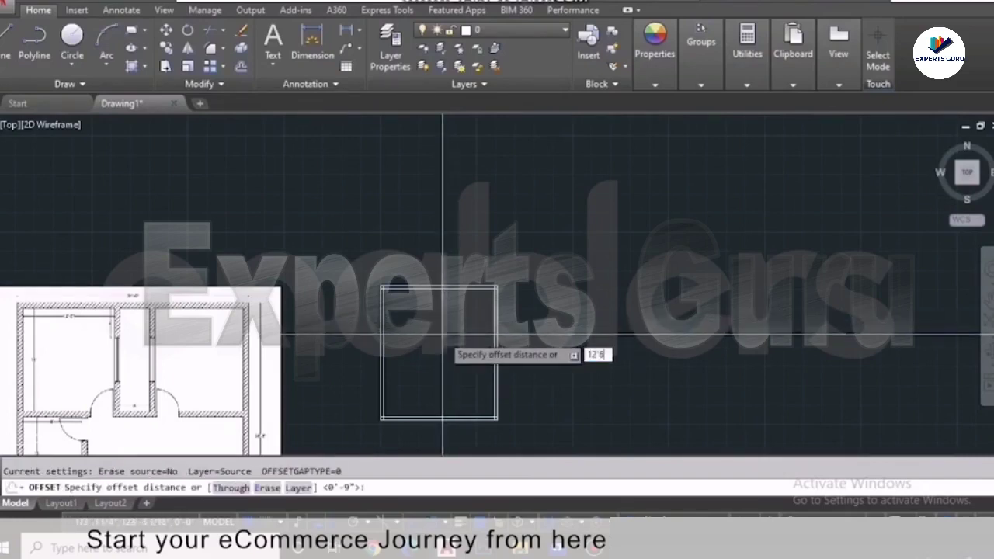
type("12'6")
key("Return")
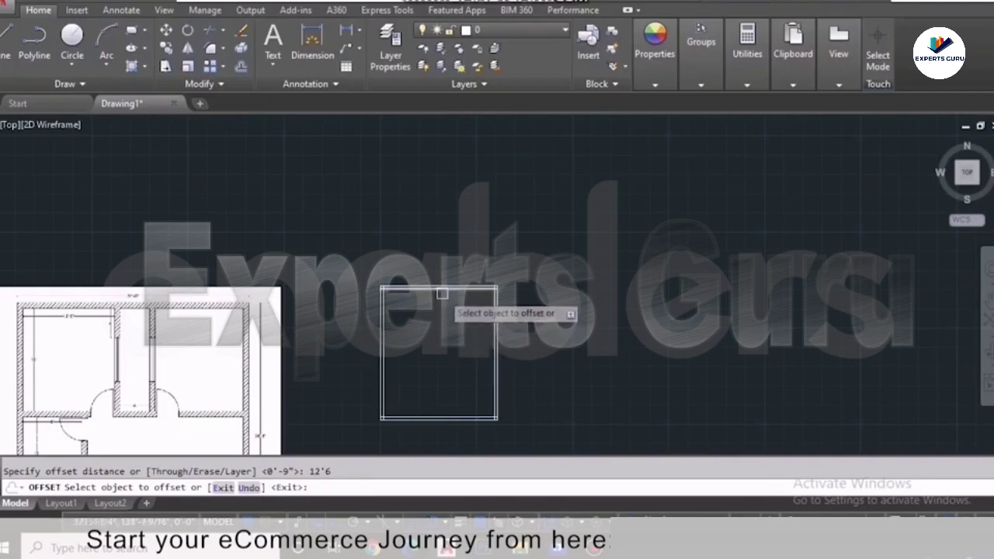
left_click(442, 294)
left_click(441, 326)
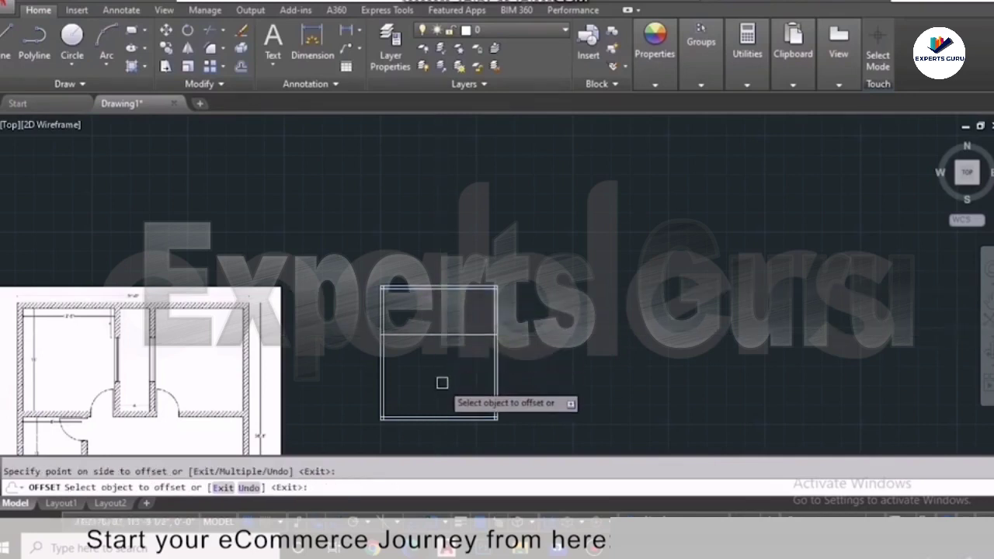
key("ctrl+z")
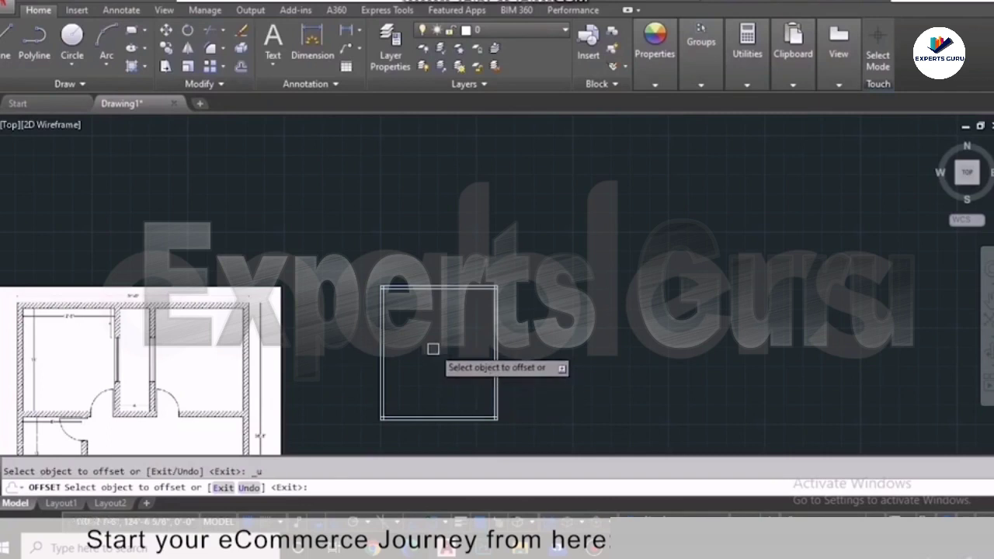
left_click(387, 334)
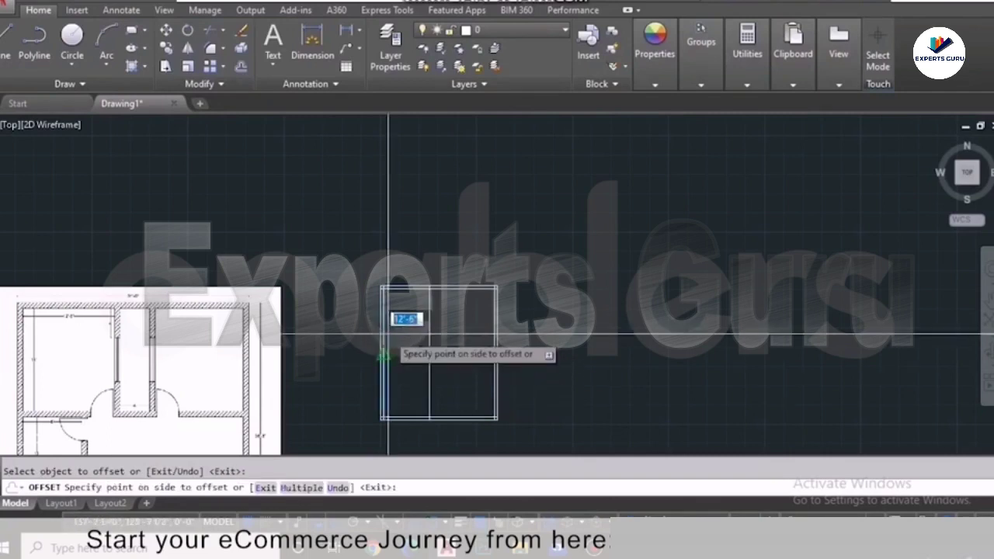
left_click(423, 333)
left_click(496, 334)
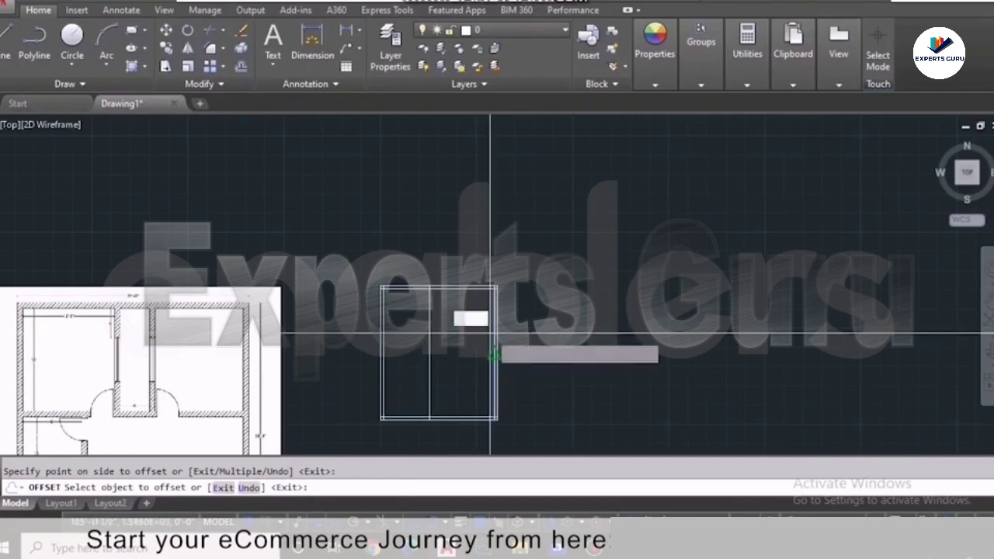
left_click(469, 395)
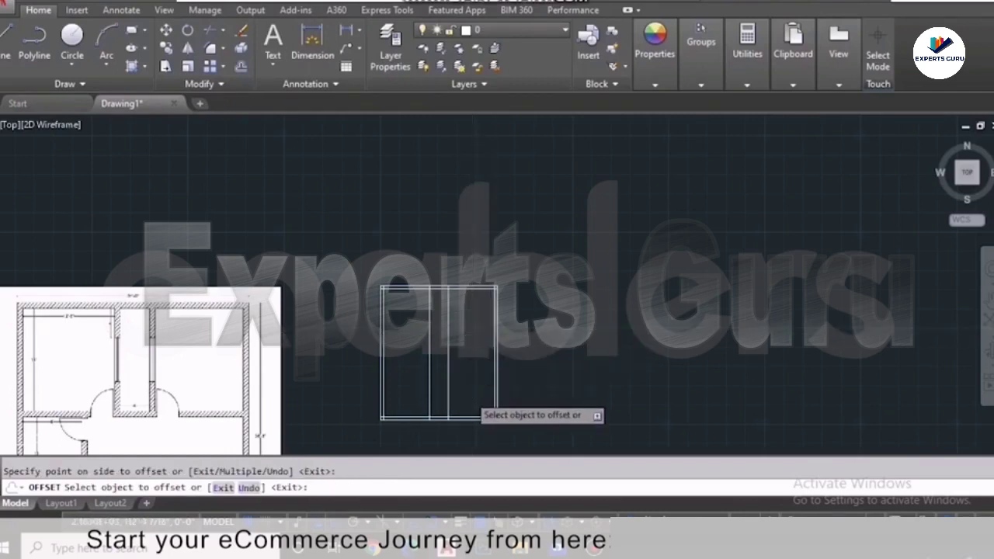
key("Escape")
- Offset the outline's top edge 14' inward as an interior wall line
key("Return")
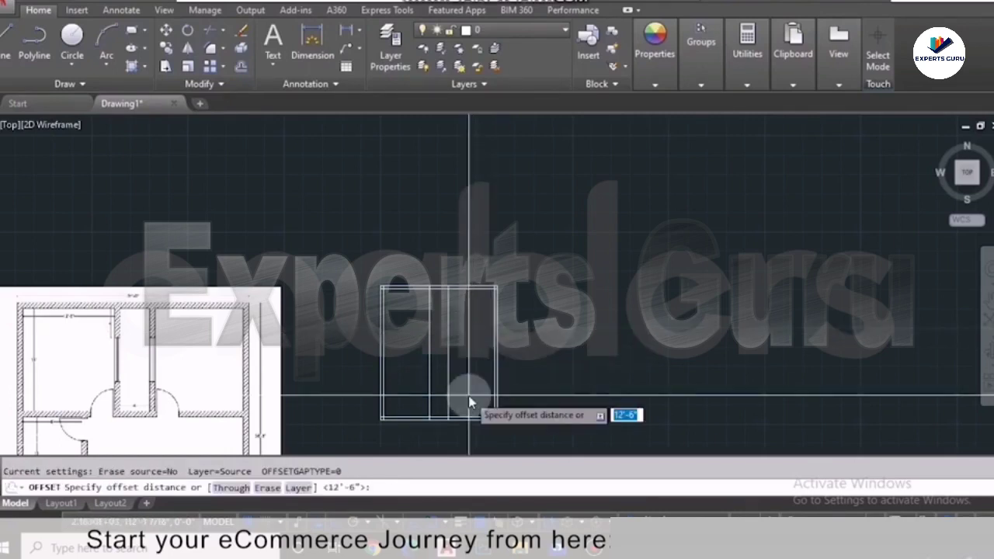
type("14")
key("Return")
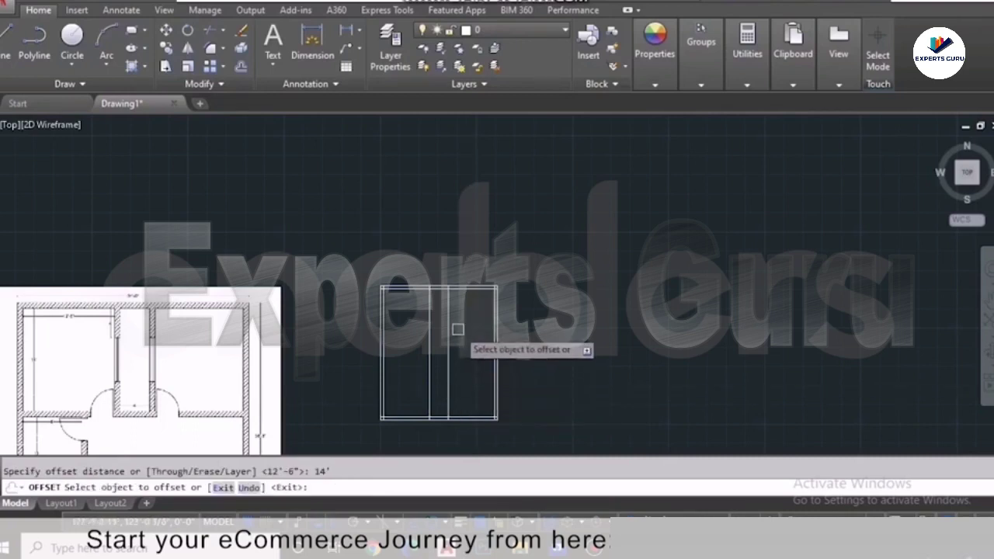
left_click(462, 288)
left_click(472, 307)
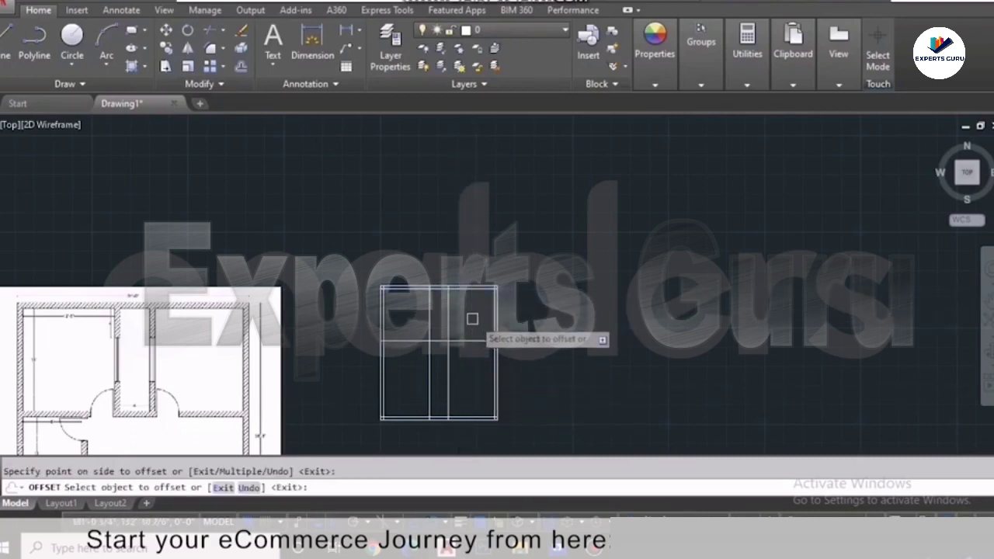
key("Escape")
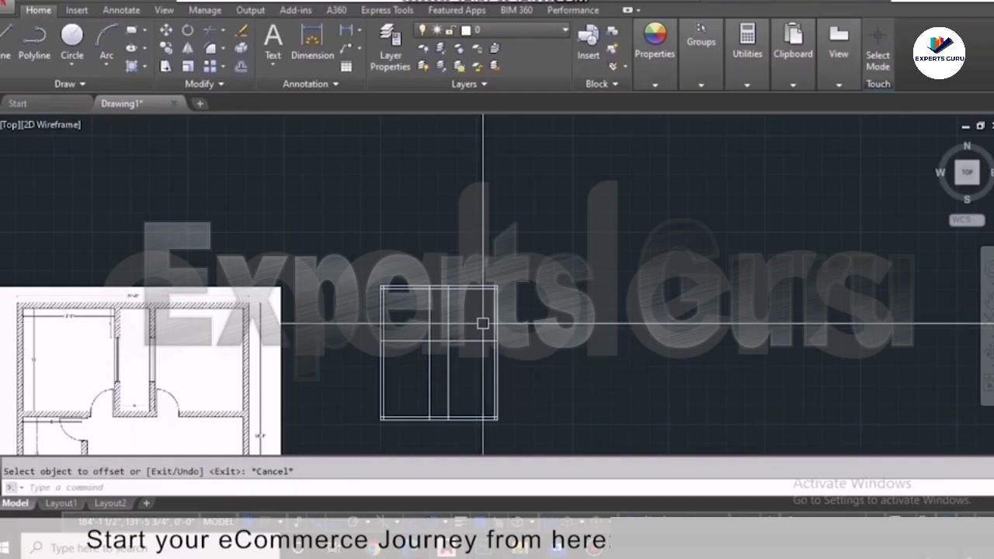
- Add 9" wall-thickness copies of the new horizontal line and both interior vertical lines
type("o")
key("Return")
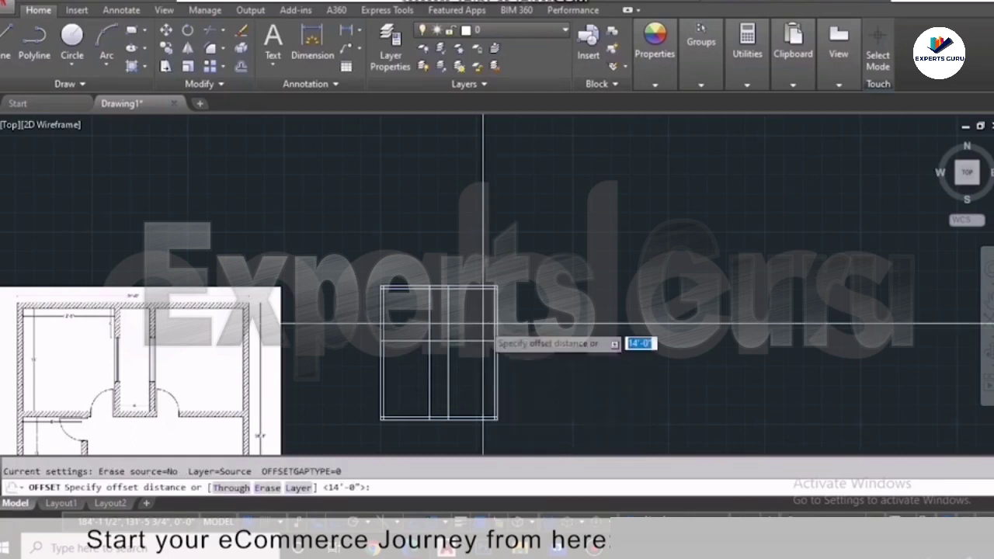
type("9")
key("Return")
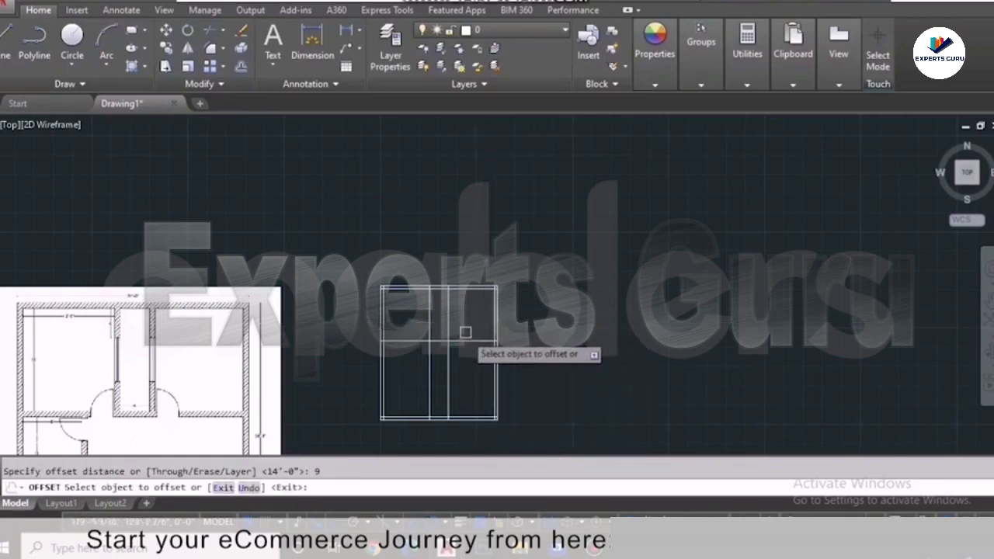
left_click(469, 337)
left_click(473, 362)
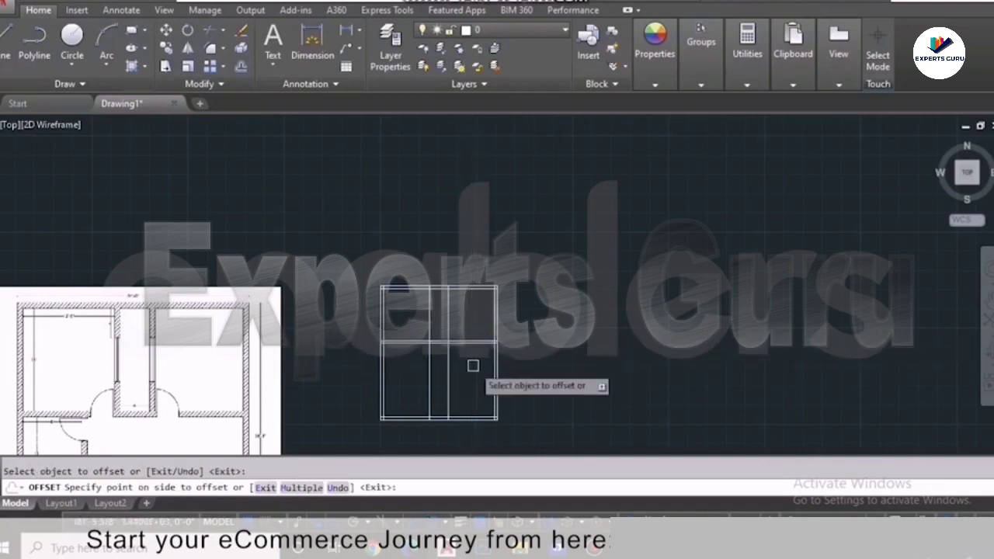
left_click(448, 328)
left_click(427, 327)
left_click(430, 311)
left_click(455, 337)
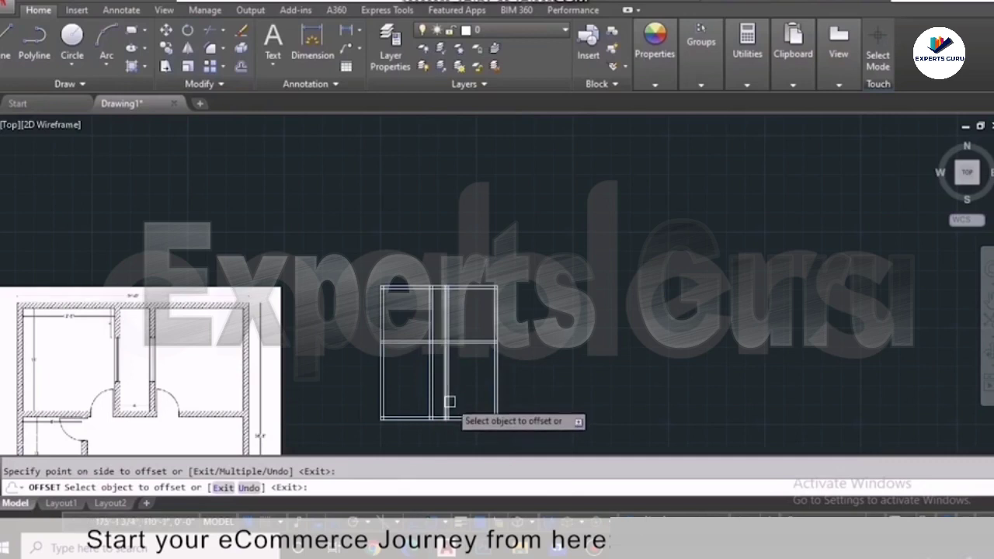
key("Escape")
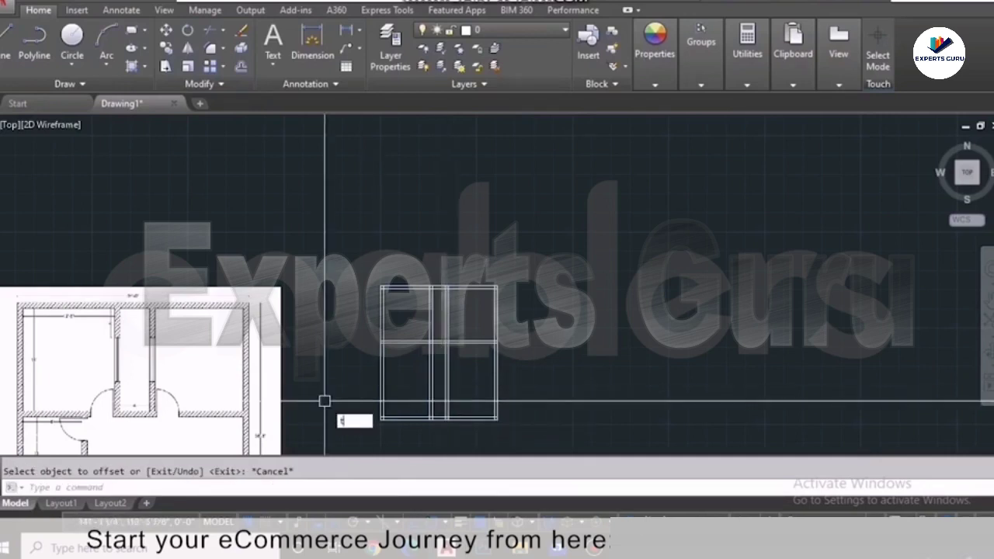
- With TR, trim the overlapping wall lines and the stray lines at the top wall junctions
type("tr")
key("Return")
key("Return")
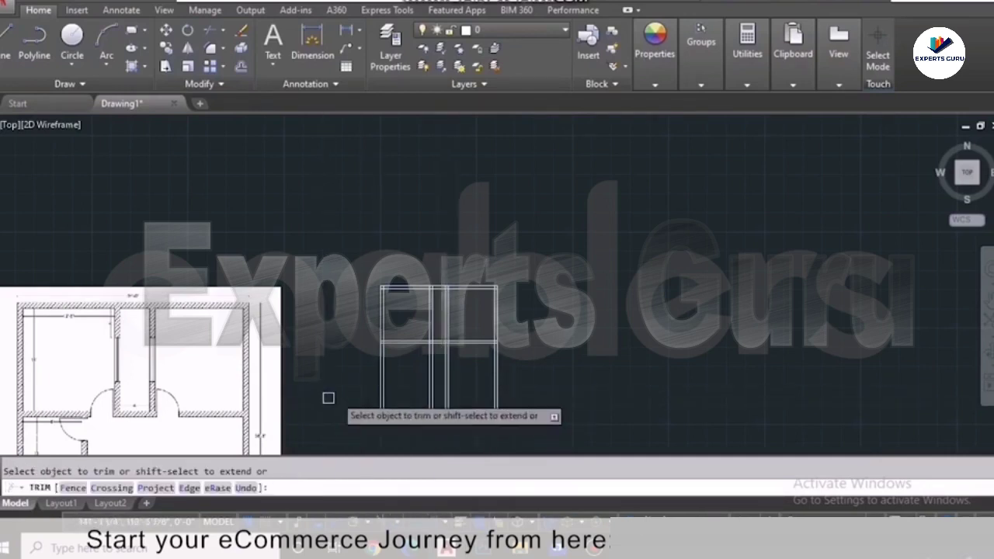
left_click(465, 359)
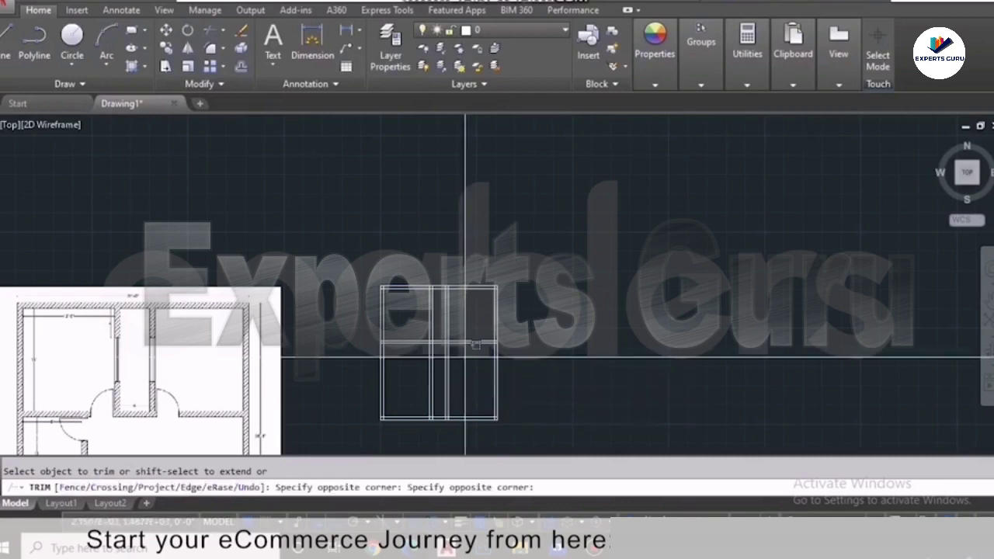
left_click(420, 377)
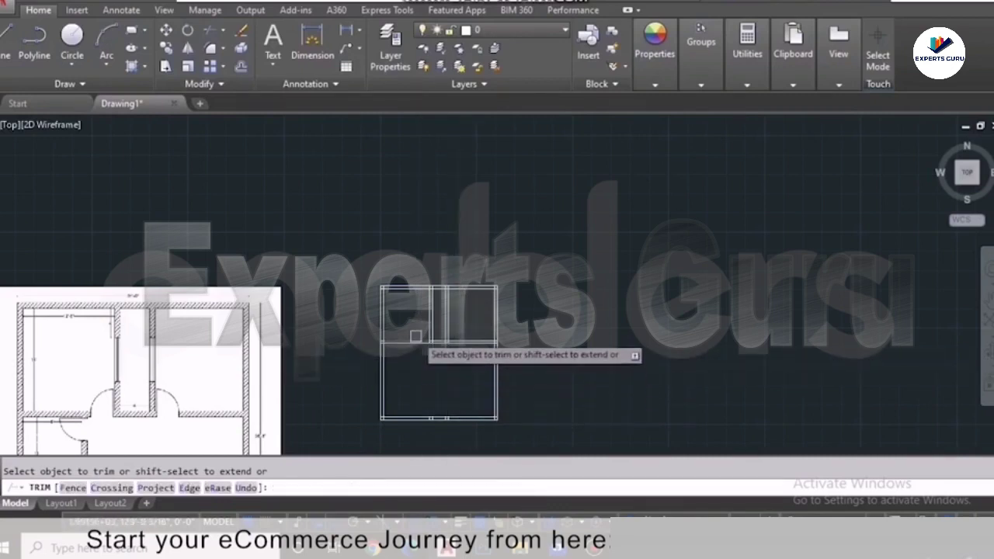
scroll(417, 333, "up", 2)
scroll(435, 265, "up", 3)
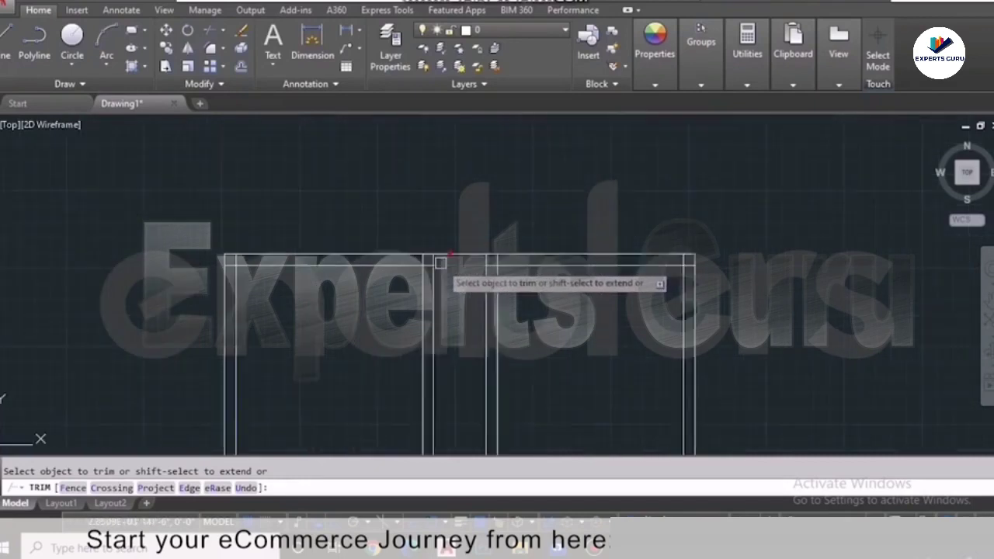
left_click(404, 263)
left_click(432, 262)
left_click(418, 276)
left_click(581, 250)
- Cut away the wall stubs and trim the extra lines back to the wall frame
left_click(615, 271)
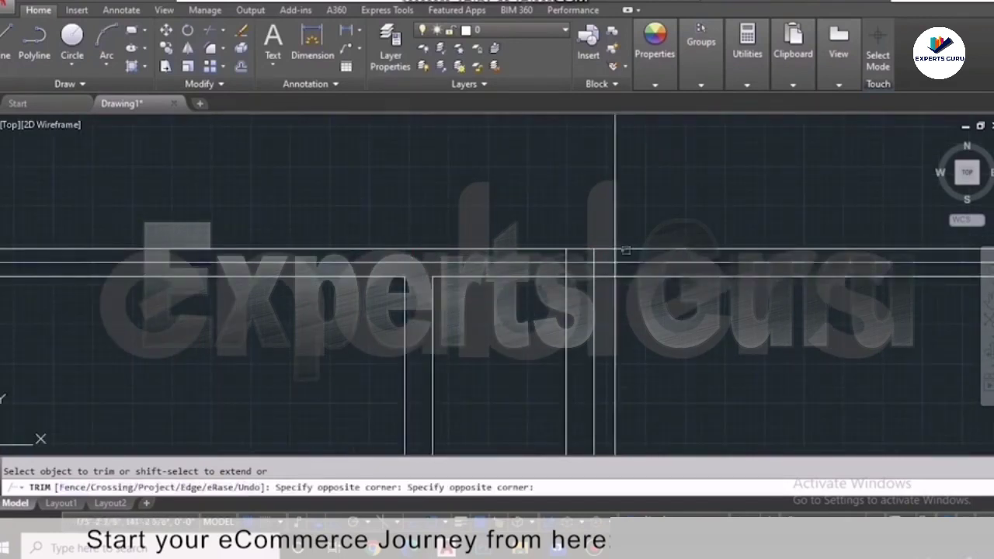
left_click(557, 264)
scroll(573, 295, "down", 3)
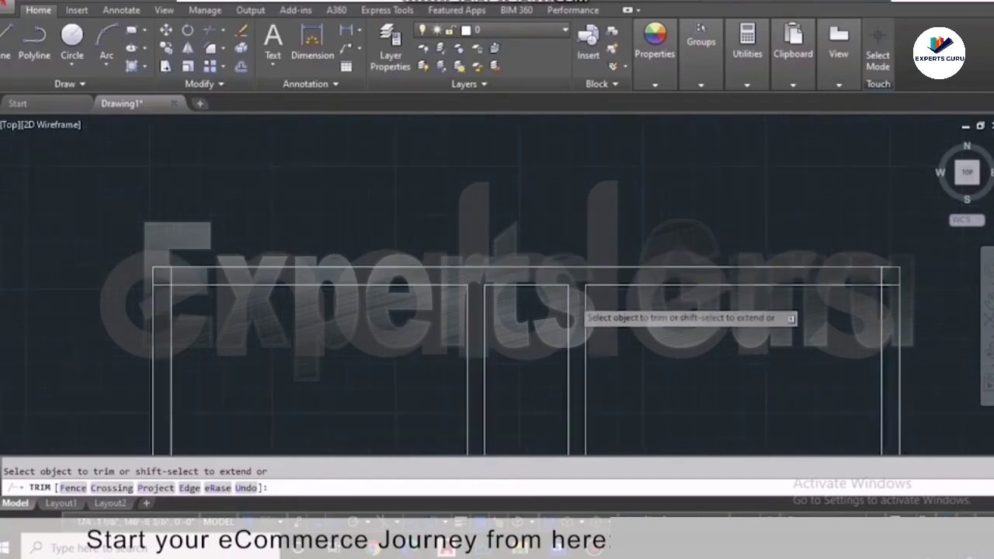
scroll(312, 276, "up", 5)
left_click(341, 292)
left_click(336, 291)
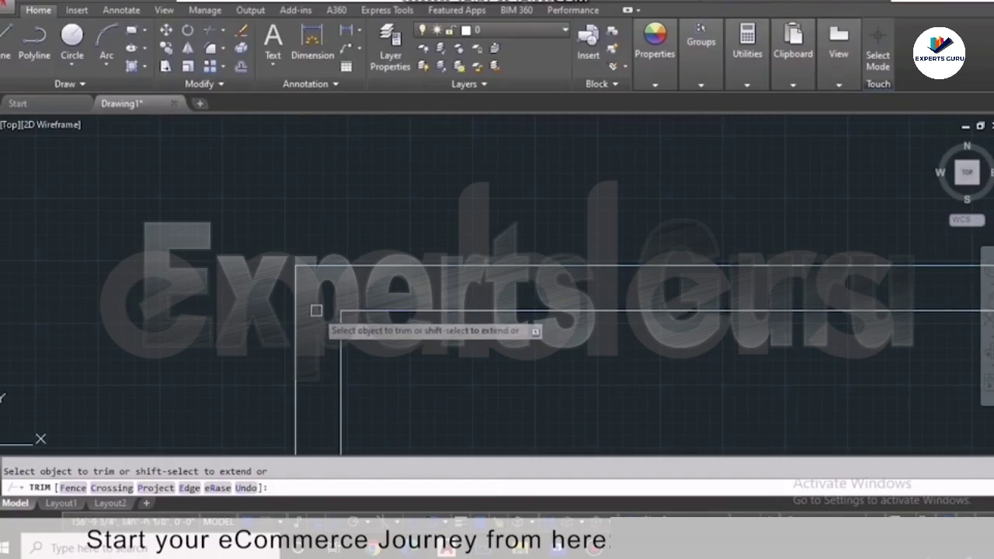
left_click(314, 320)
scroll(734, 322, "up", 3)
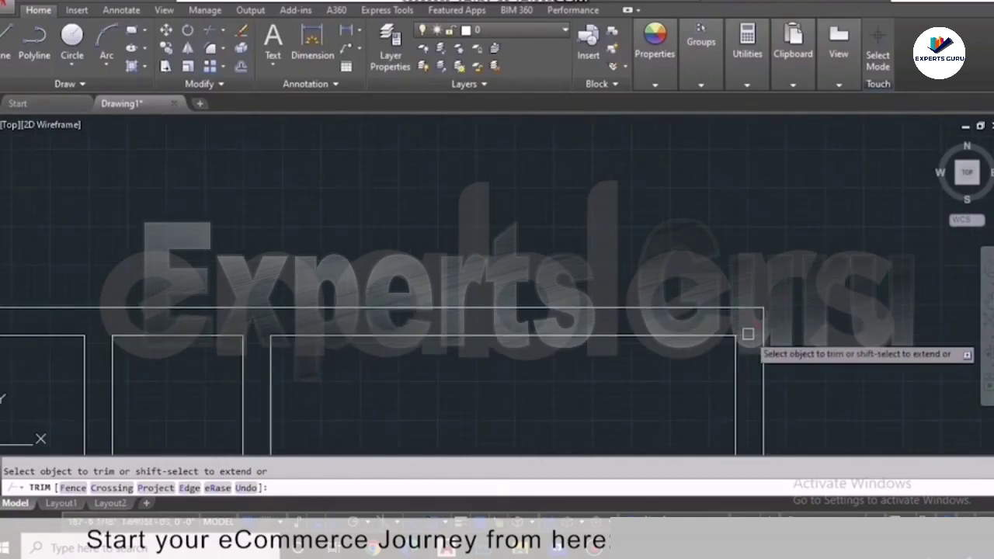
scroll(736, 321, "down", 4)
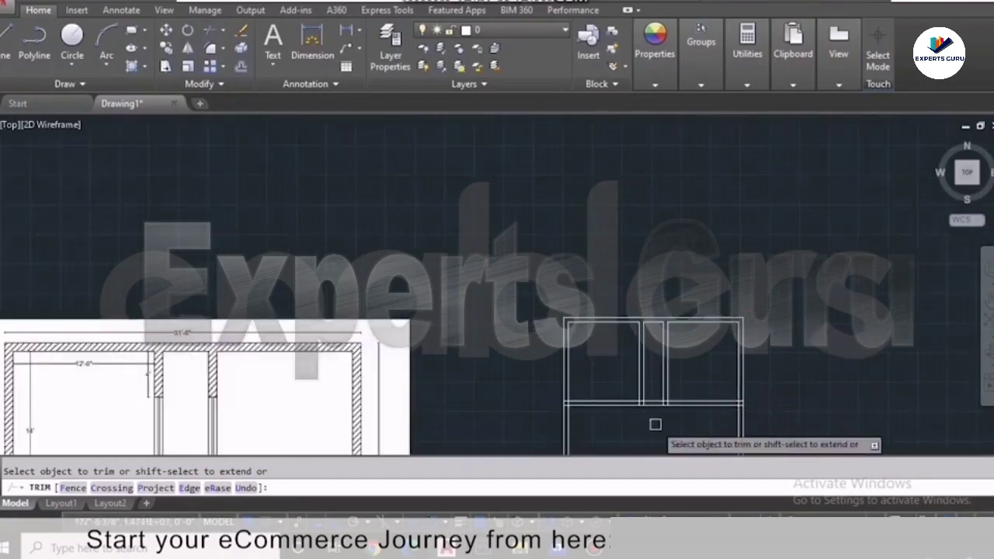
scroll(655, 421, "up", 5)
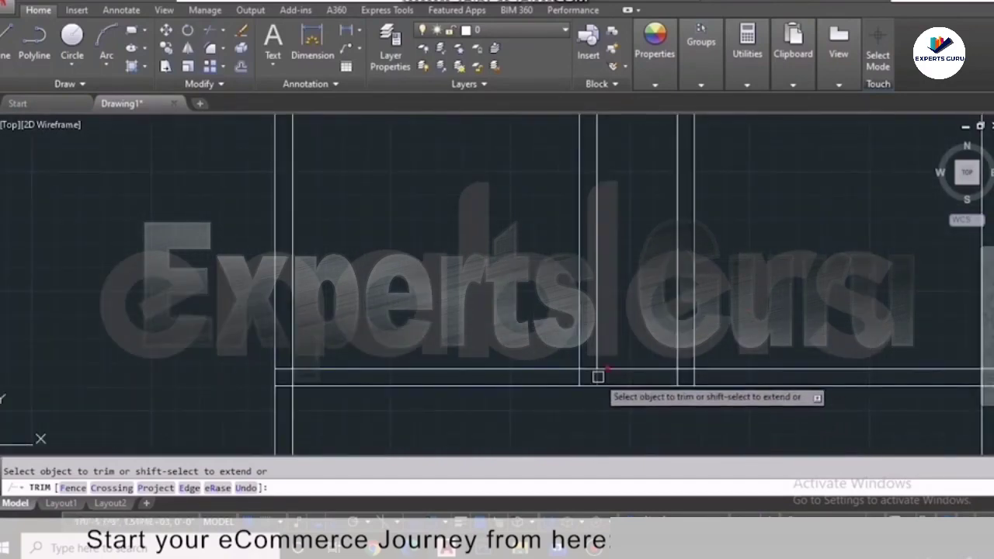
- Remove the short segments between the wall verticals so the two top rooms join neatly
left_click(590, 368)
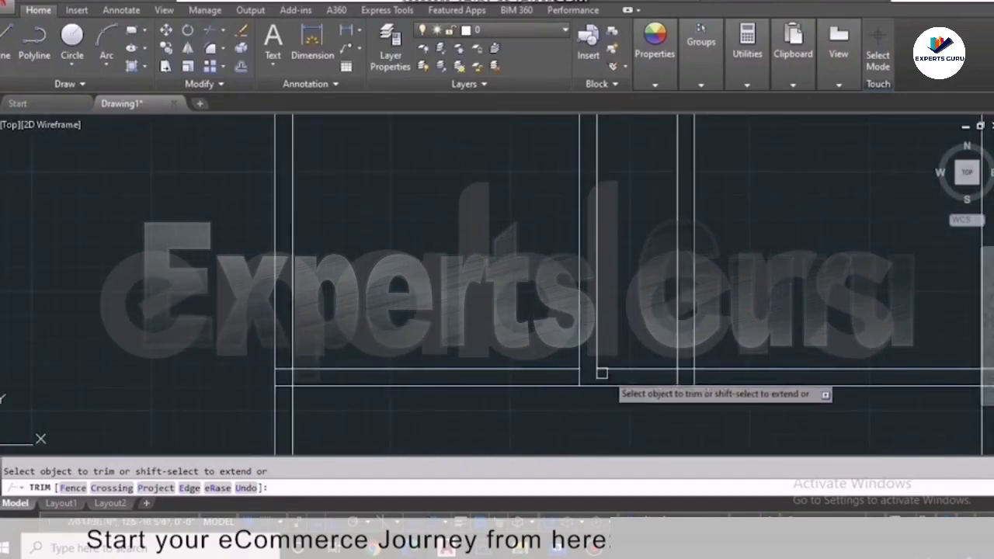
left_click(687, 370)
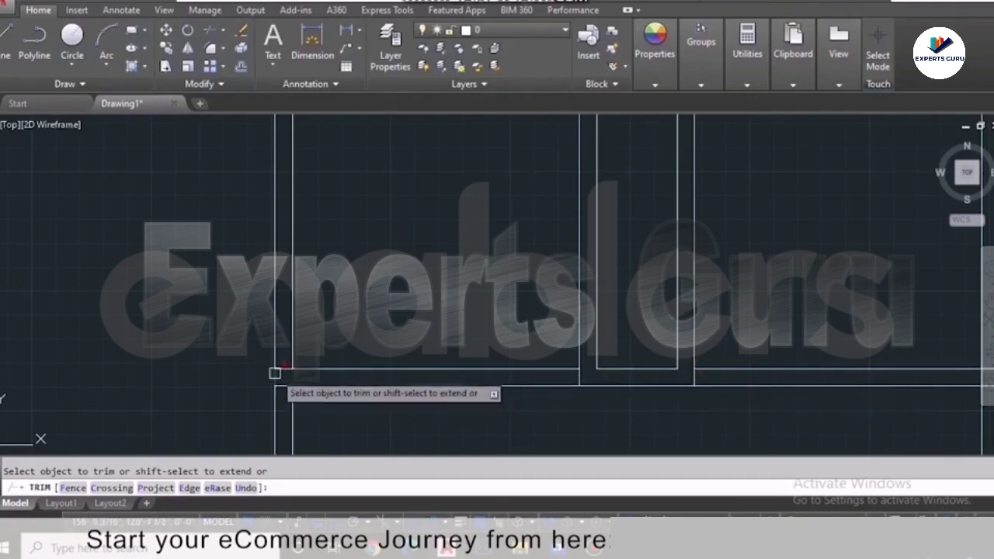
scroll(279, 392, "down", 3)
scroll(521, 386, "up", 3)
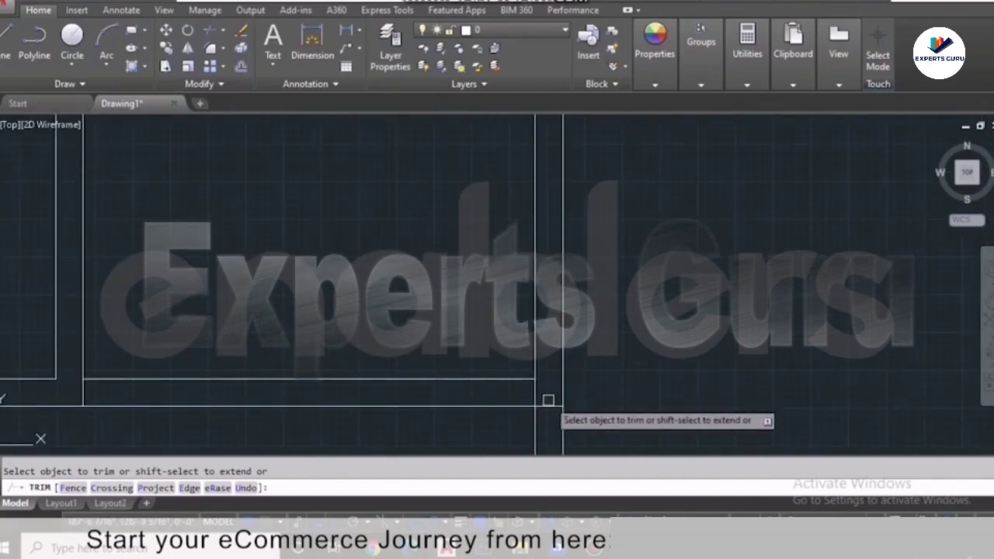
left_click_drag(547, 386, 548, 407)
left_click(548, 407)
scroll(526, 394, "down", 4)
scroll(525, 350, "down", 2)
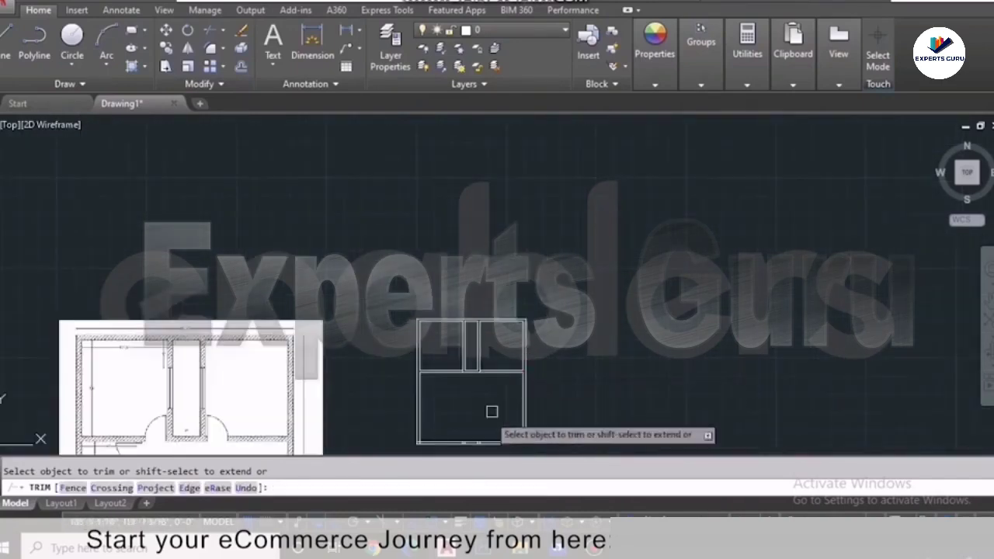
scroll(439, 429, "up", 2)
key("Escape")
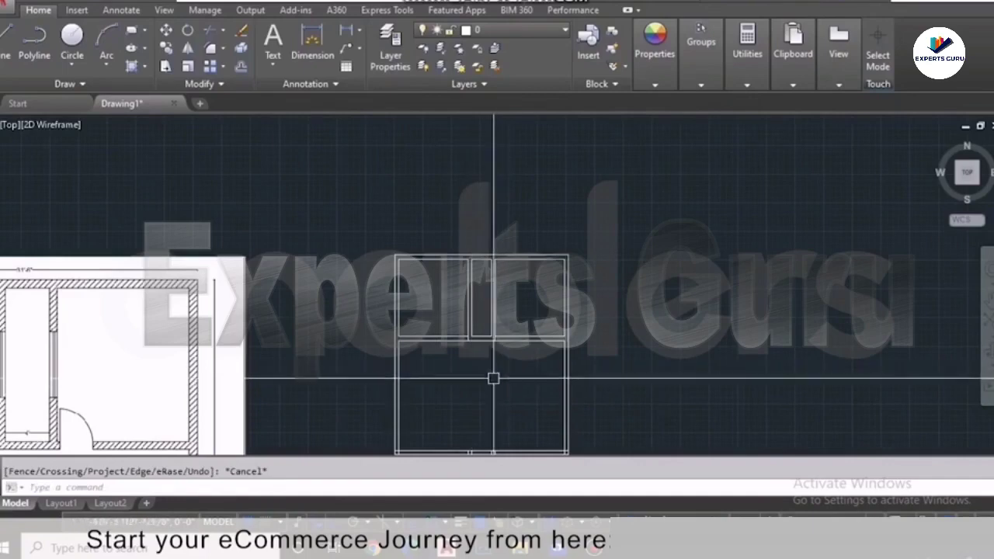
- Offset a wall line by 8 feet
scroll(54, 400, "down", 3)
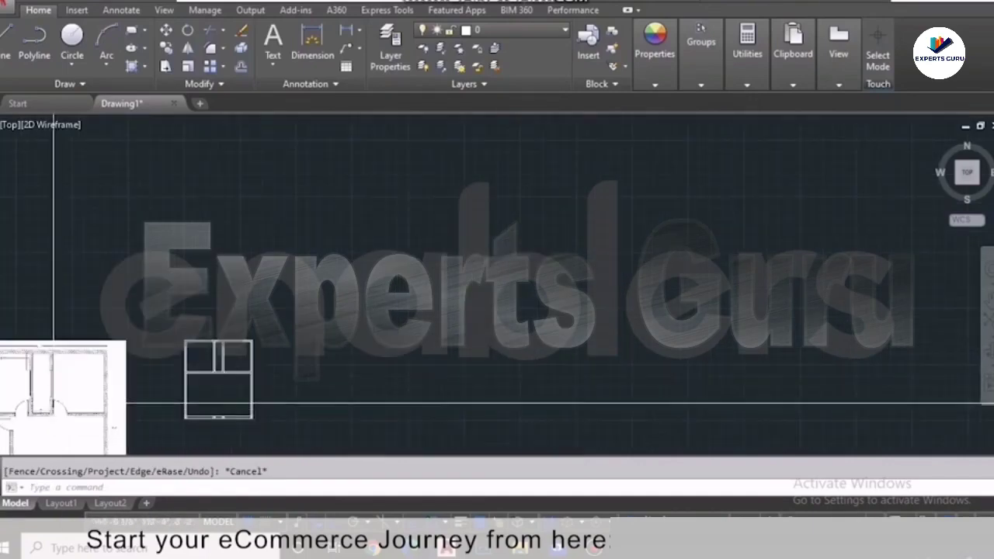
scroll(54, 400, "down", 1)
scroll(55, 400, "up", 1)
scroll(54, 400, "up", 5)
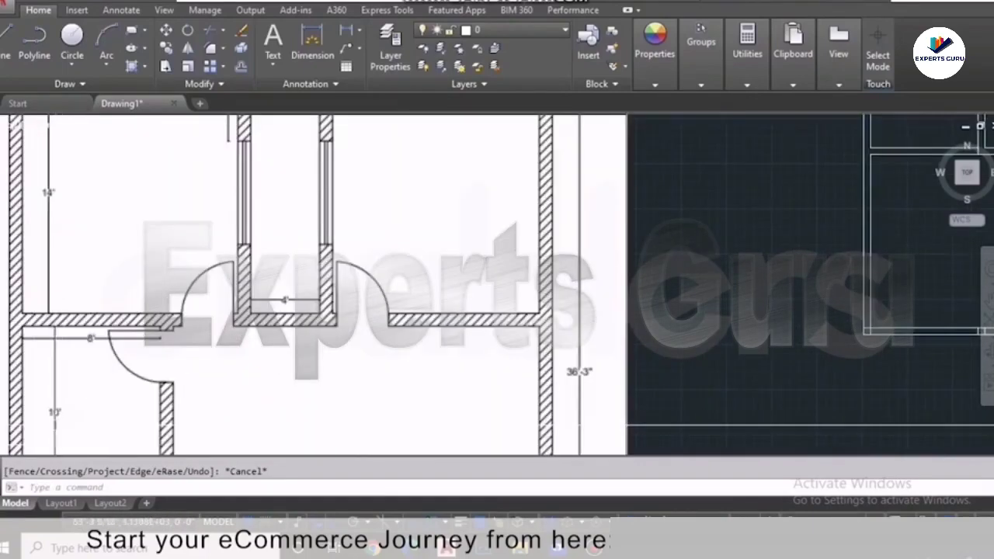
scroll(54, 365, "down", 4)
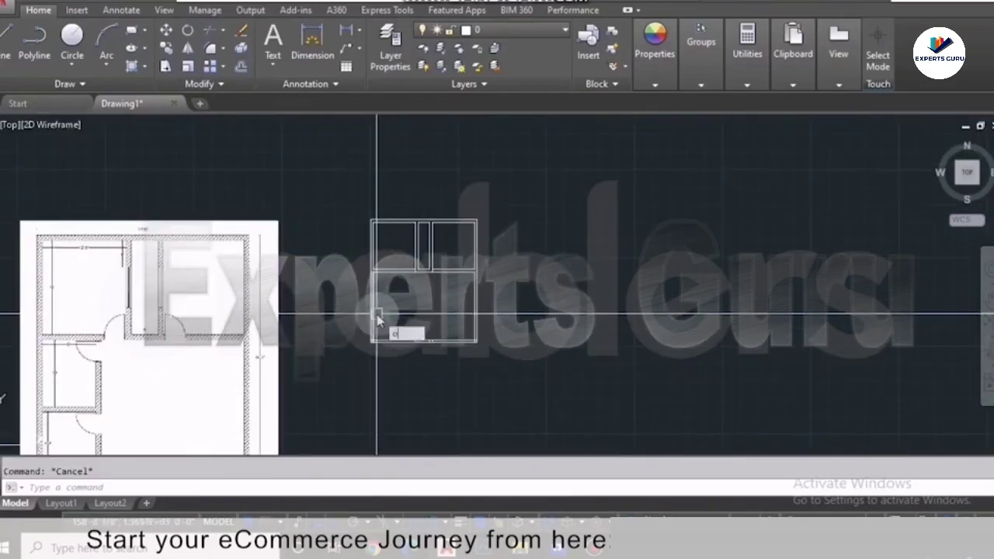
key("Return")
type("8")
key("Return")
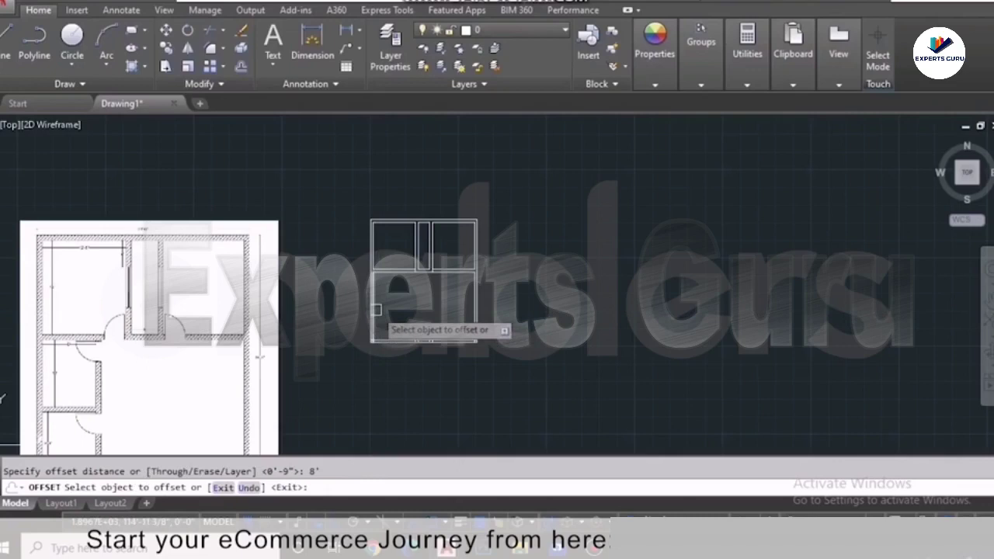
left_click(396, 307)
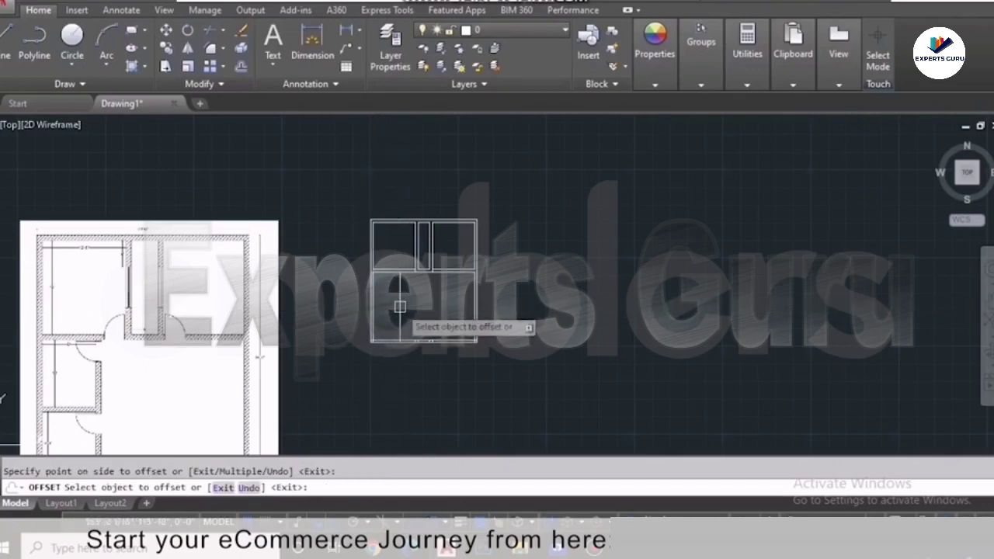
key("Escape")
- Offset the horizontal wall line to place a 10-foot copy lower in the plan
key("Return")
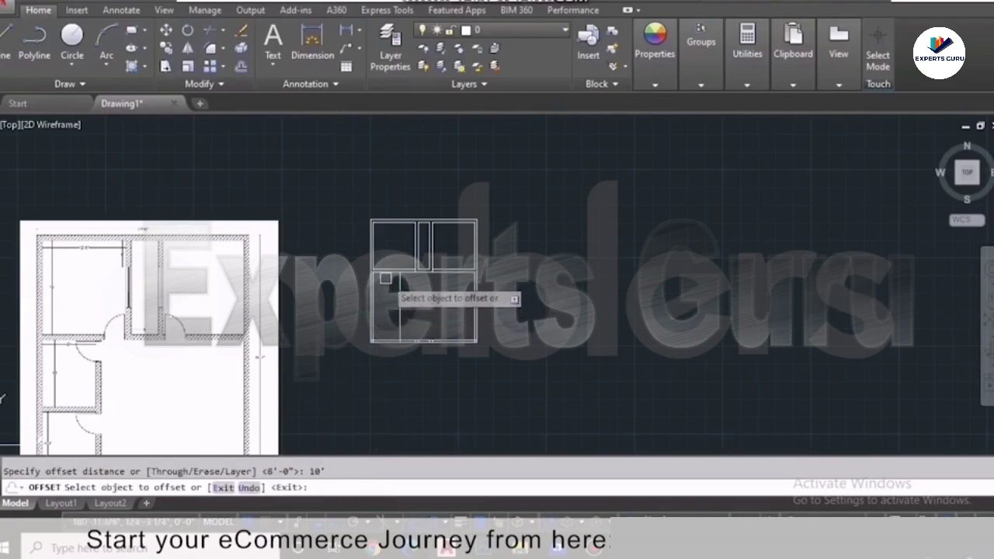
left_click(386, 273)
left_click(383, 334)
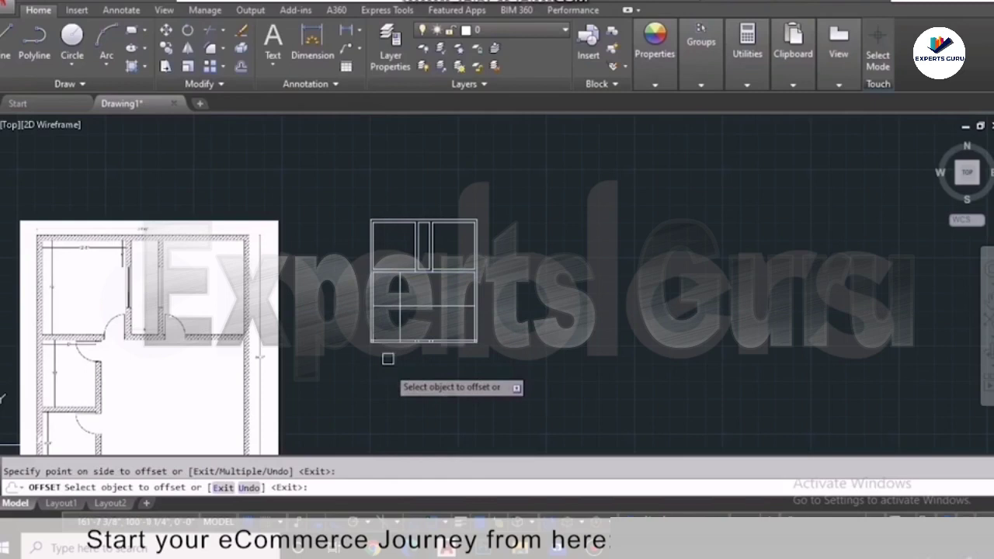
key("Escape")
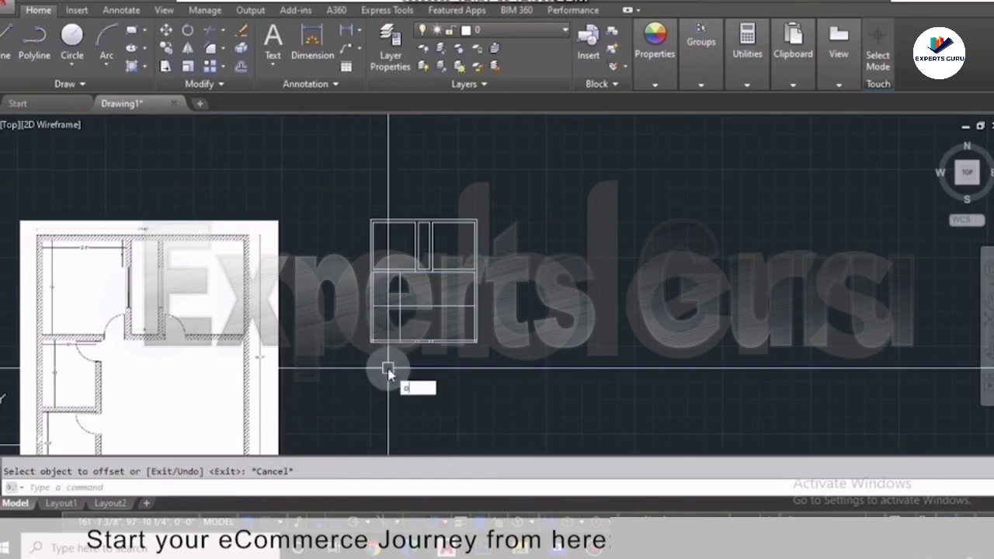
- Offset two interior wall lines by 9 to give the partitions wall thickness
key("Return")
key("Return")
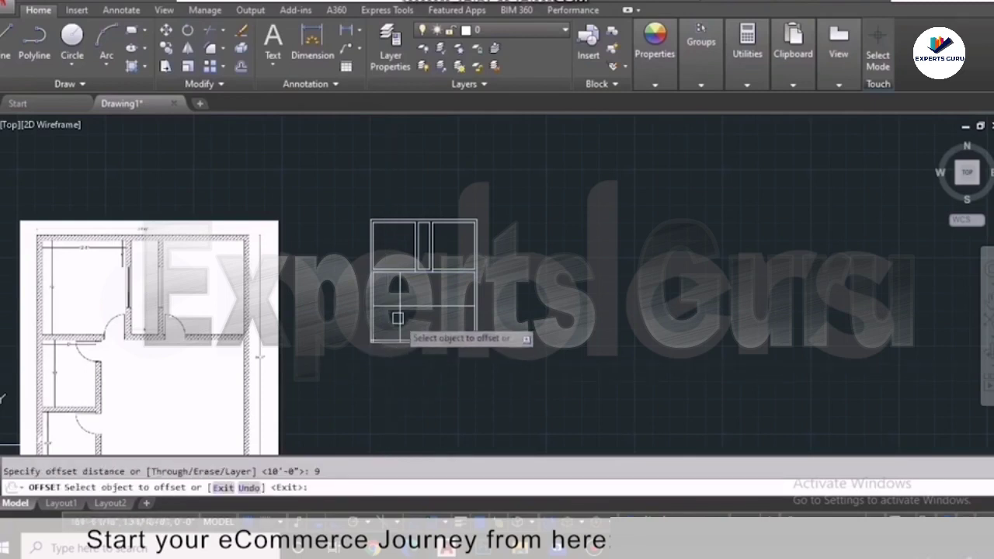
left_click(399, 299)
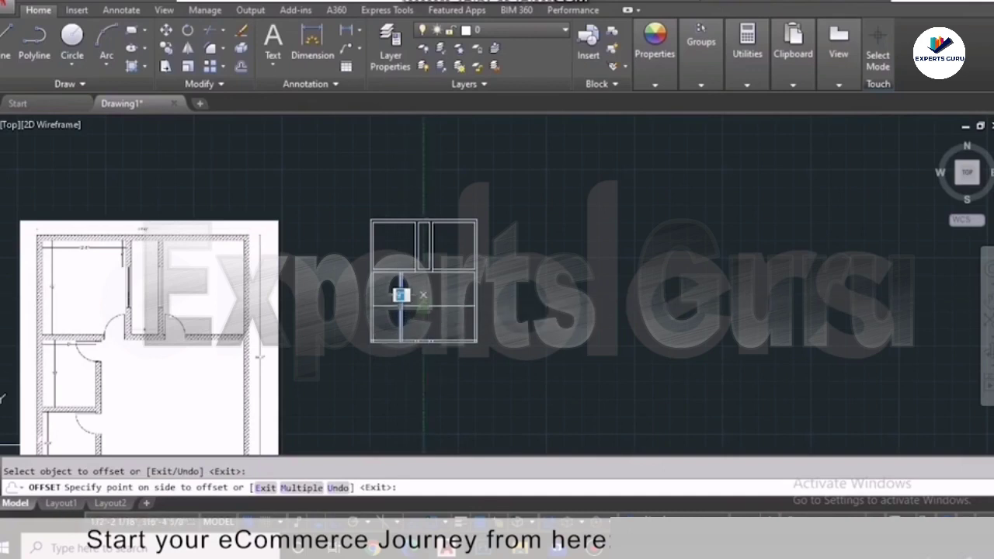
left_click(424, 311)
left_click(424, 308)
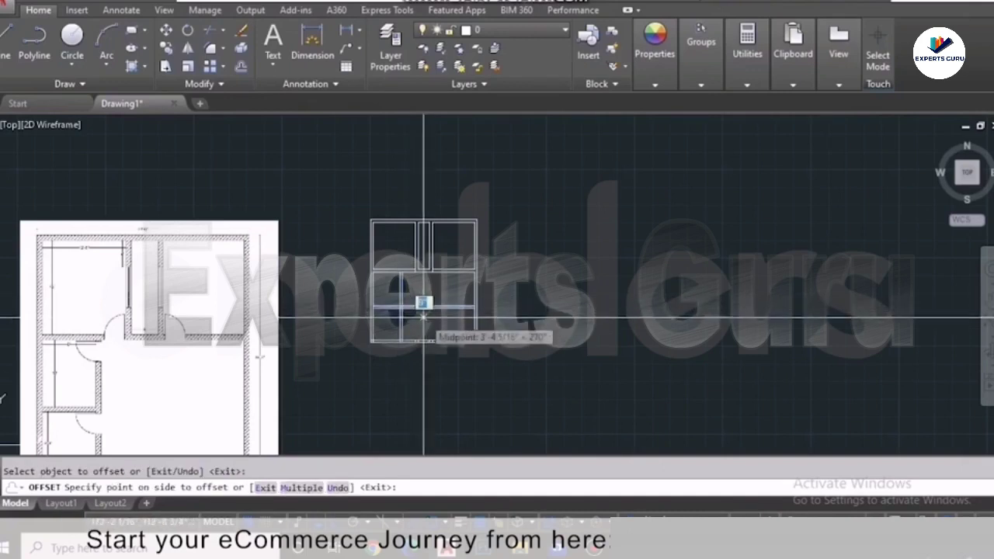
left_click(423, 316)
scroll(403, 334, "up", 5)
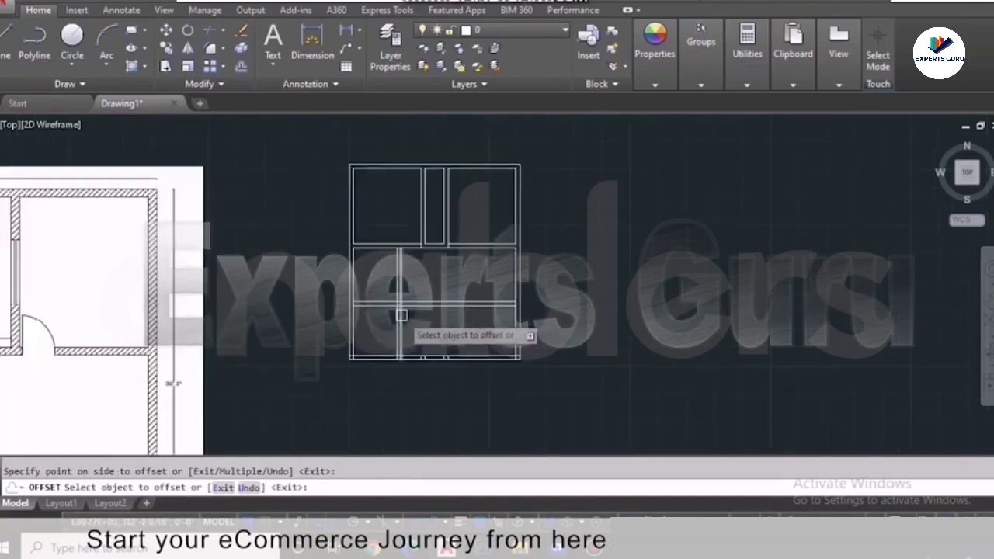
key("Escape")
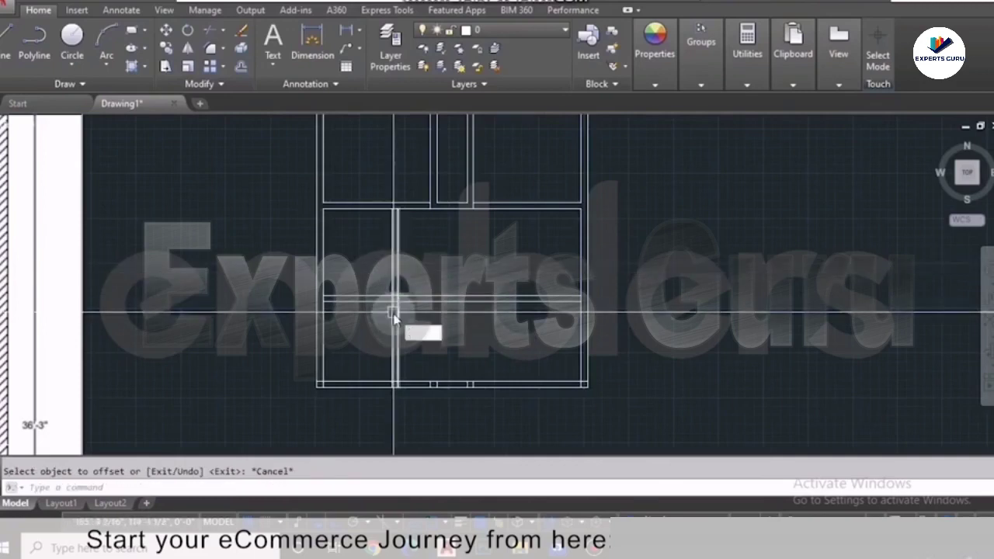
- Trim all overlapping wall segments at the new interior junctions, using every line as an edge
key("Return")
key("Return")
scroll(400, 299, "up", 5)
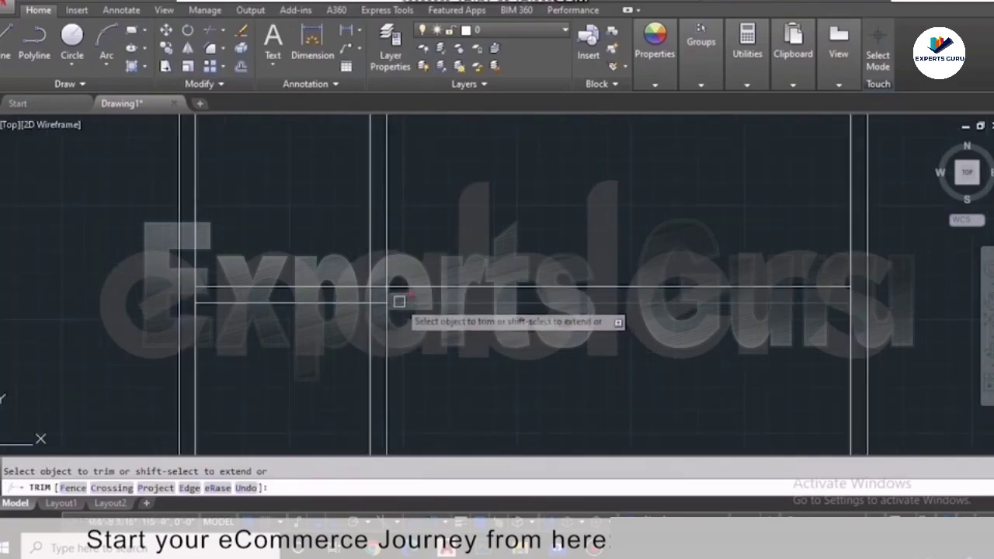
mouse_move(427, 259)
left_mouse_down()
mouse_move(410, 310)
mouse_move(381, 304)
left_mouse_up()
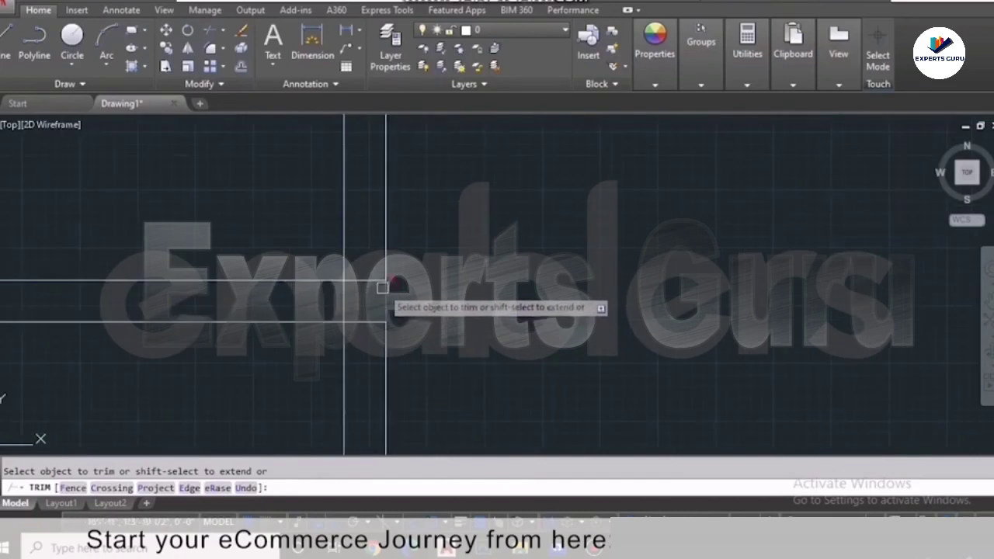
scroll(345, 314, "down", 4)
scroll(345, 314, "down", 2)
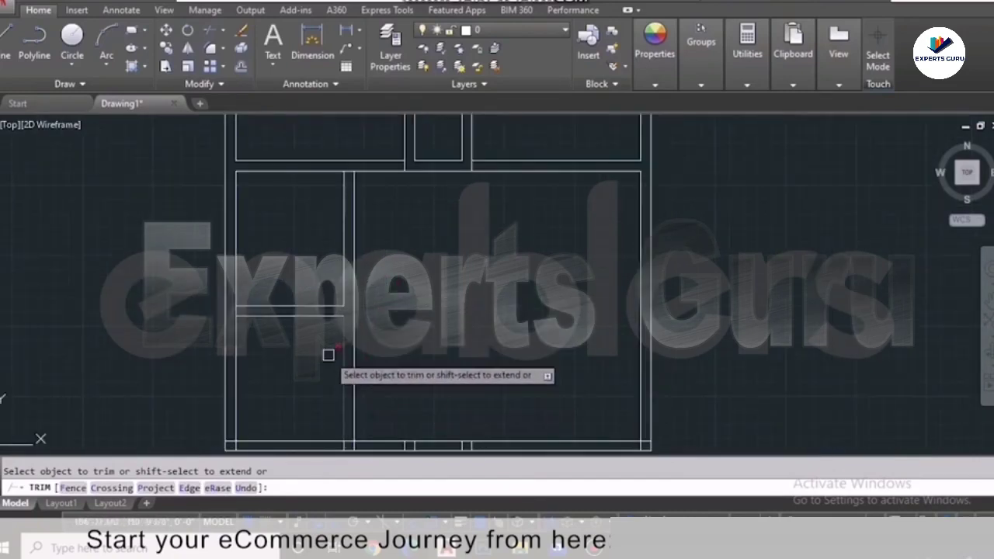
scroll(356, 131, "up", 4)
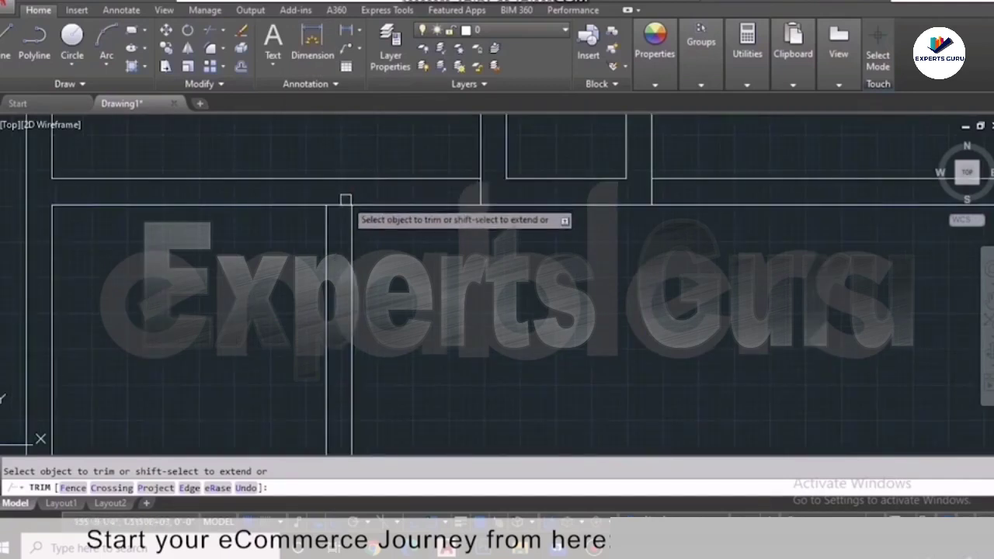
scroll(345, 200, "down", 4)
scroll(383, 201, "up", 3)
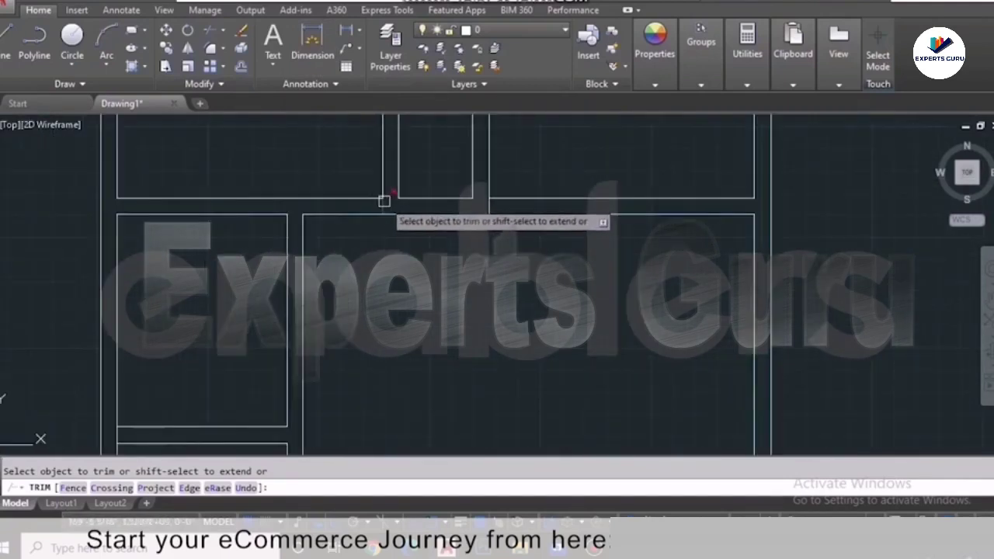
- Trim the short segment between two walls and the short vertical stub at the bottom
left_click(385, 199)
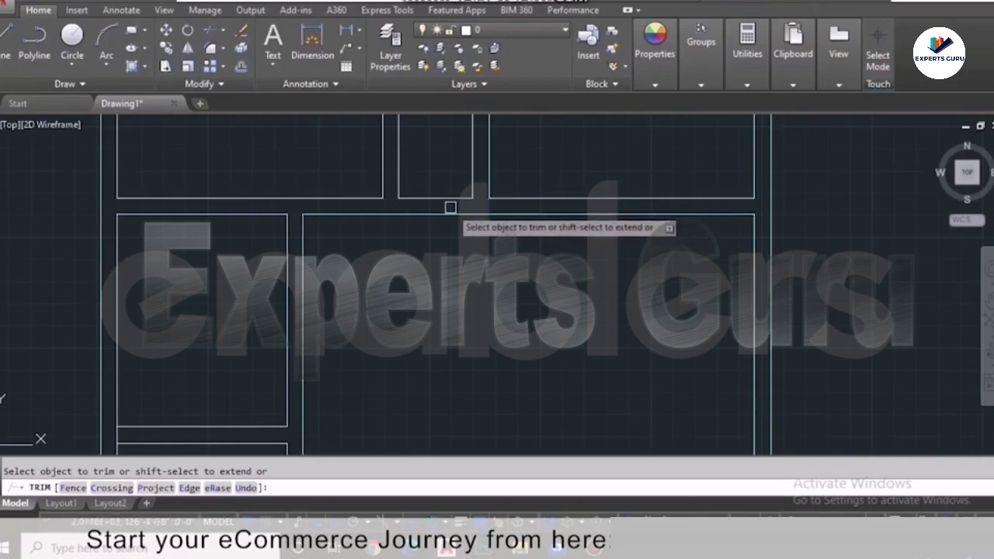
scroll(450, 208, "down", 4)
scroll(303, 276, "up", 5)
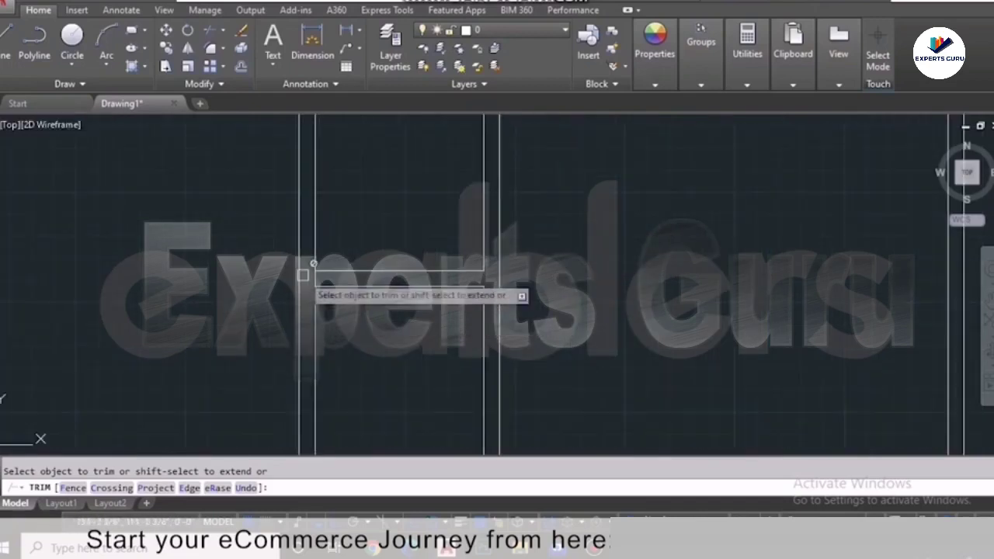
scroll(319, 277, "down", 3)
scroll(341, 357, "up", 4)
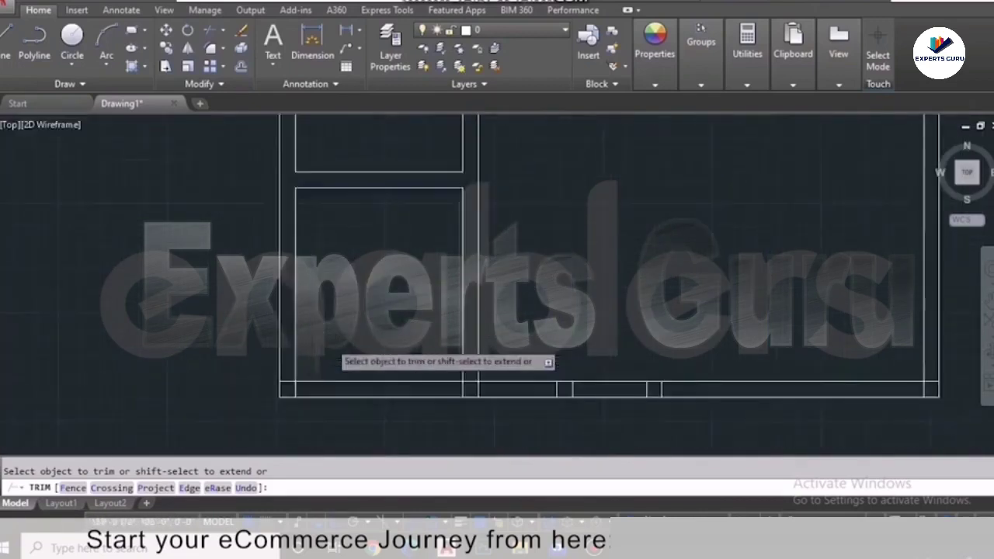
left_click(271, 417)
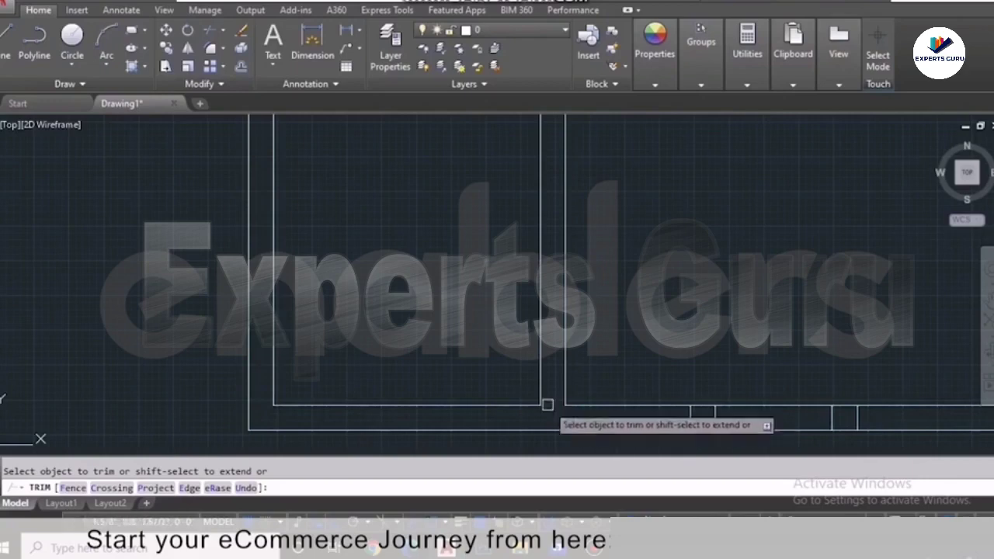
scroll(547, 405, "down", 2)
scroll(822, 390, "up", 3)
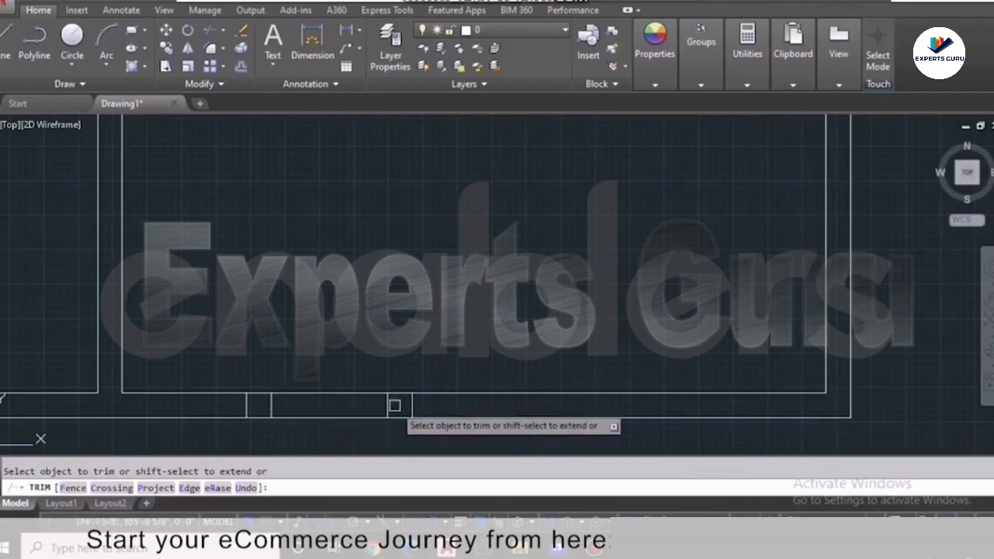
- Window-select the four short vertical stubs in the bottom wall strip and delete them
key("Escape")
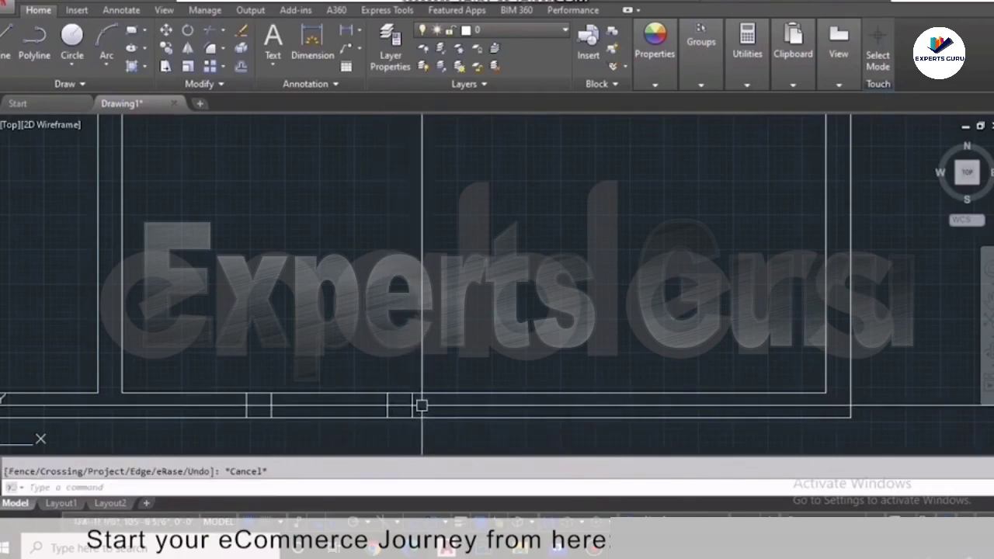
left_click(422, 404)
left_click(241, 411)
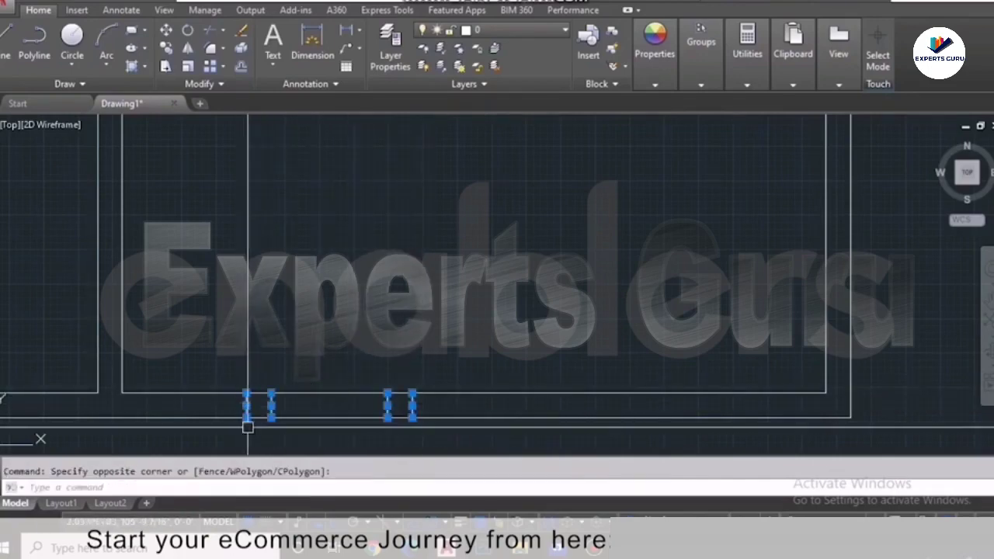
key("Delete")
scroll(475, 327, "down", 5)
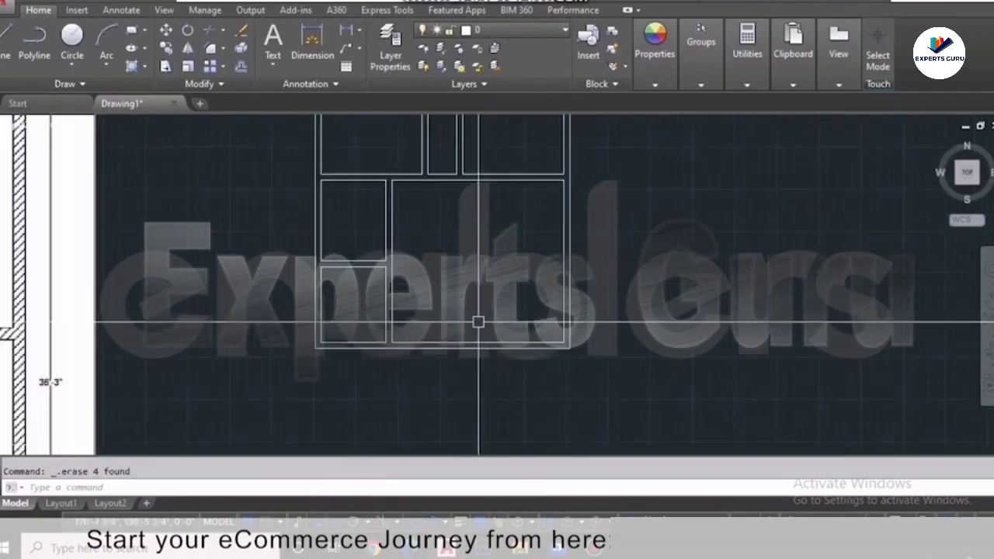
scroll(478, 322, "down", 2)
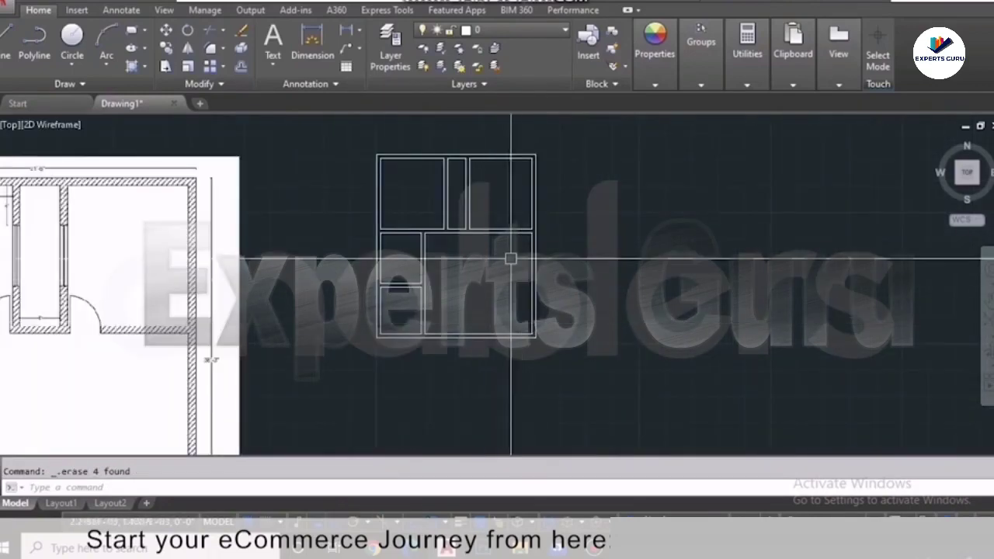
scroll(507, 233, "down", 2)
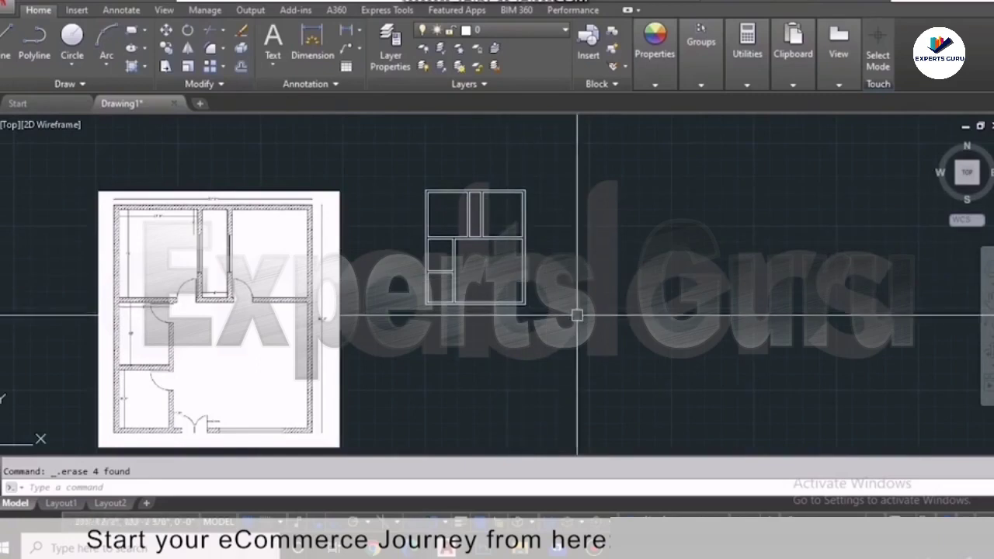
scroll(216, 233, "up", 4)
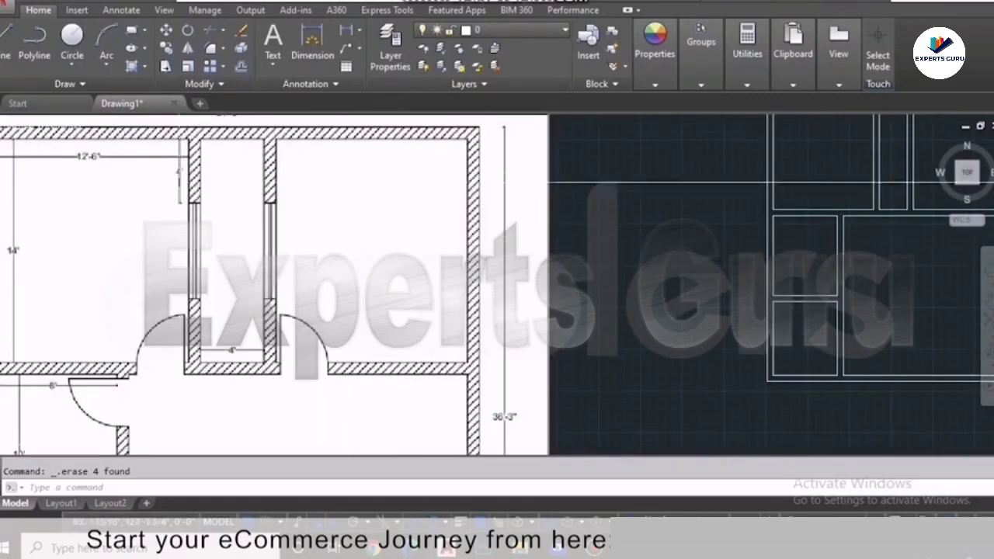
scroll(197, 200, "down", 2)
- Offset the narrow middle room's top line down and bottom line up by 4'
scroll(199, 204, "down", 2)
key("Escape")
type("o")
key("Return")
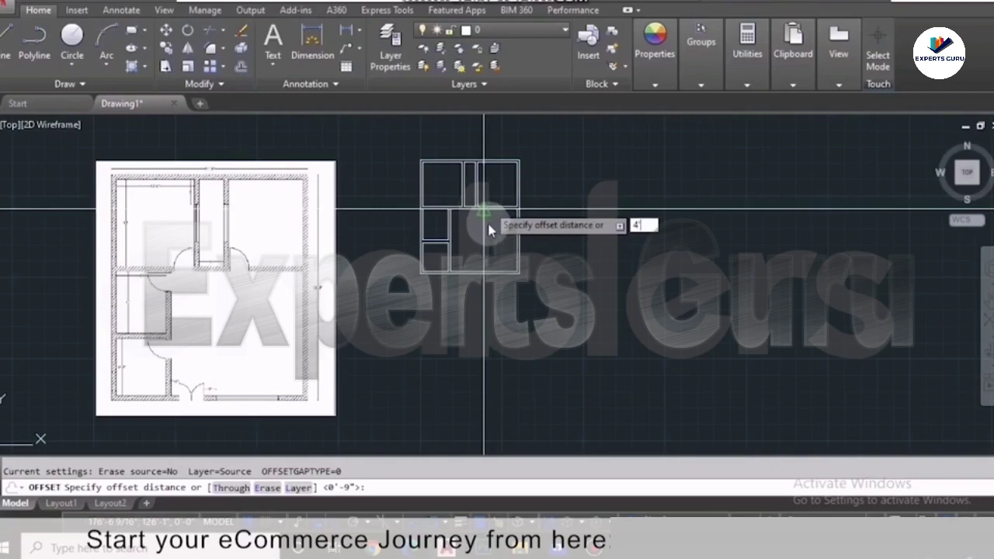
key("Return")
scroll(473, 170, "up", 4)
scroll(447, 156, "up", 2)
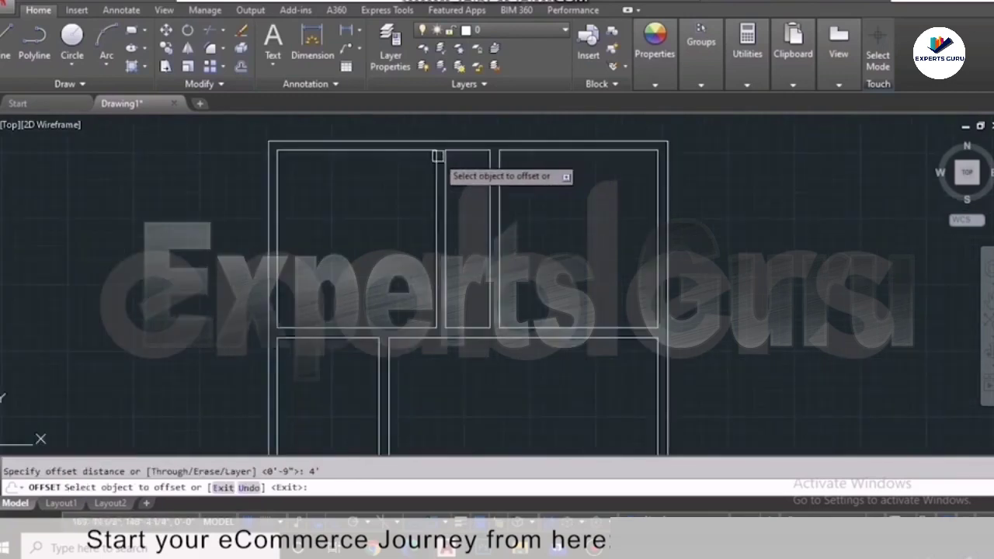
left_click(469, 151)
left_click(471, 189)
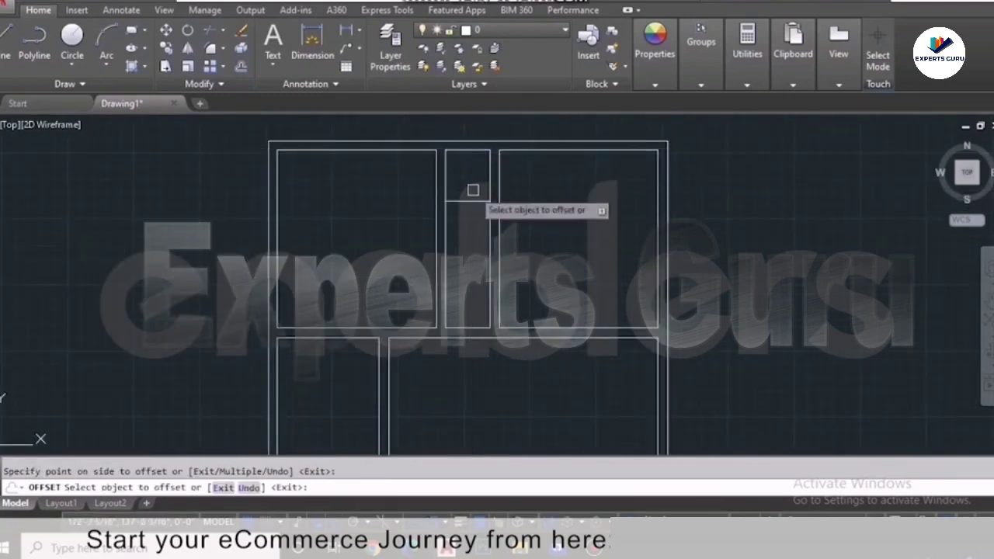
left_click(473, 327)
left_click(471, 309)
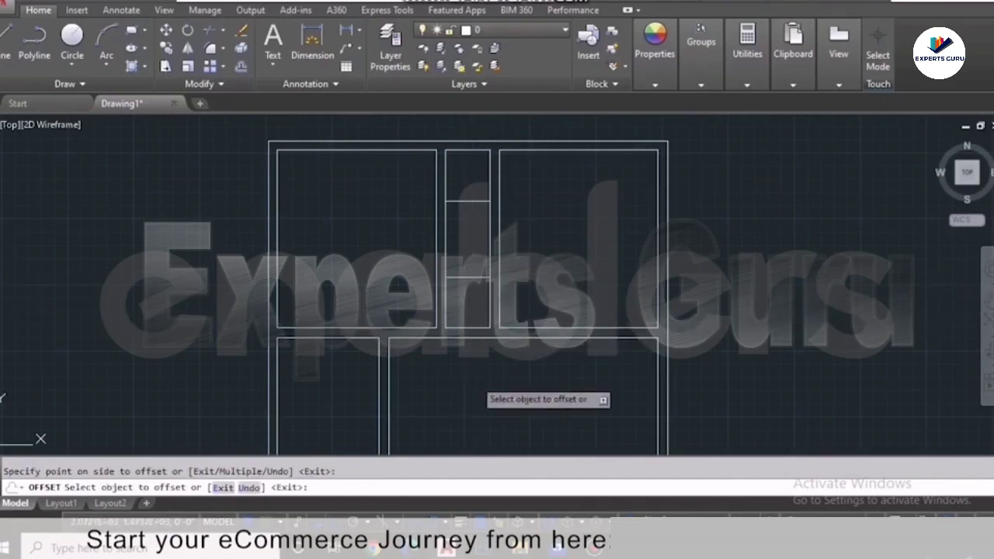
key("Escape")
- Extend the two new horizontal lines in the middle room to the nearest walls
type("ex")
key("Return")
key("Return")
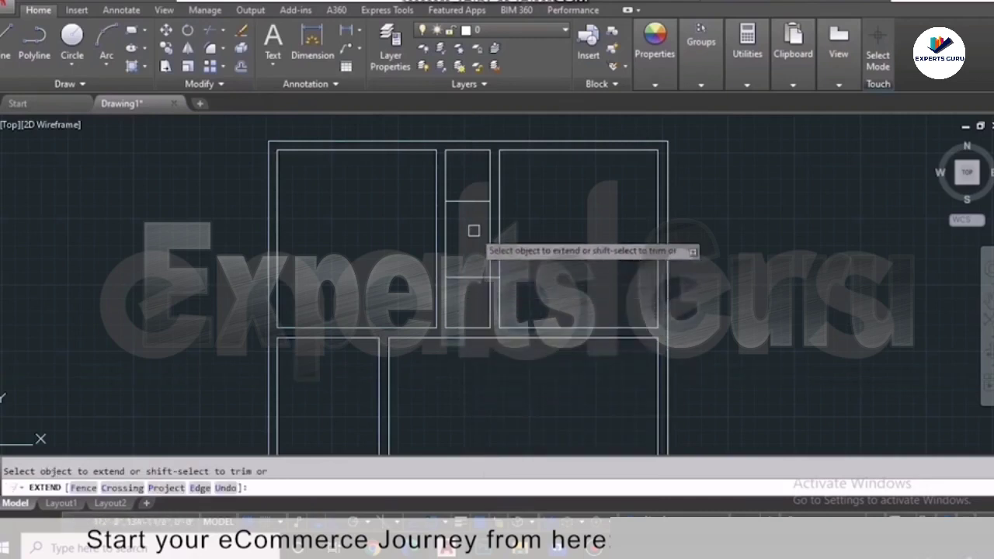
left_click(458, 204)
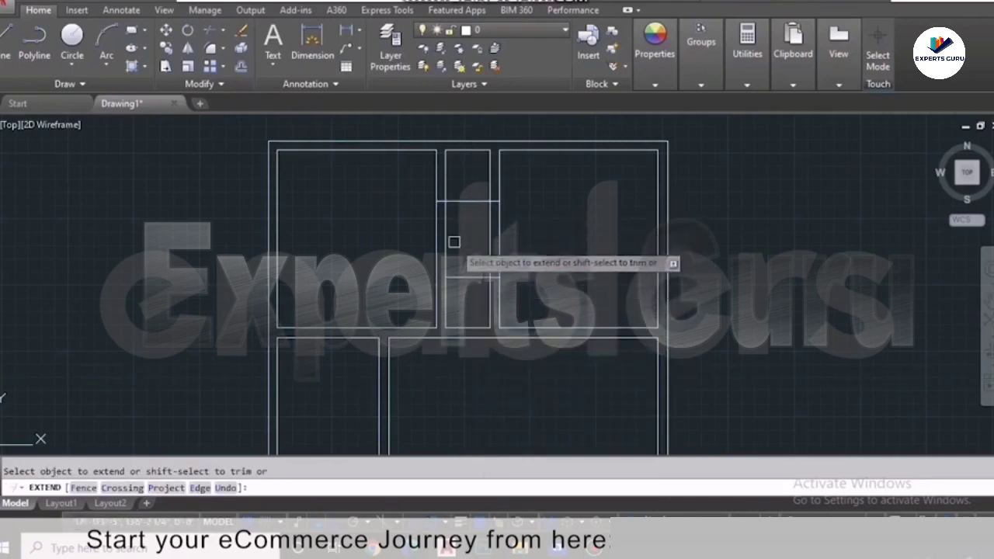
left_click(454, 277)
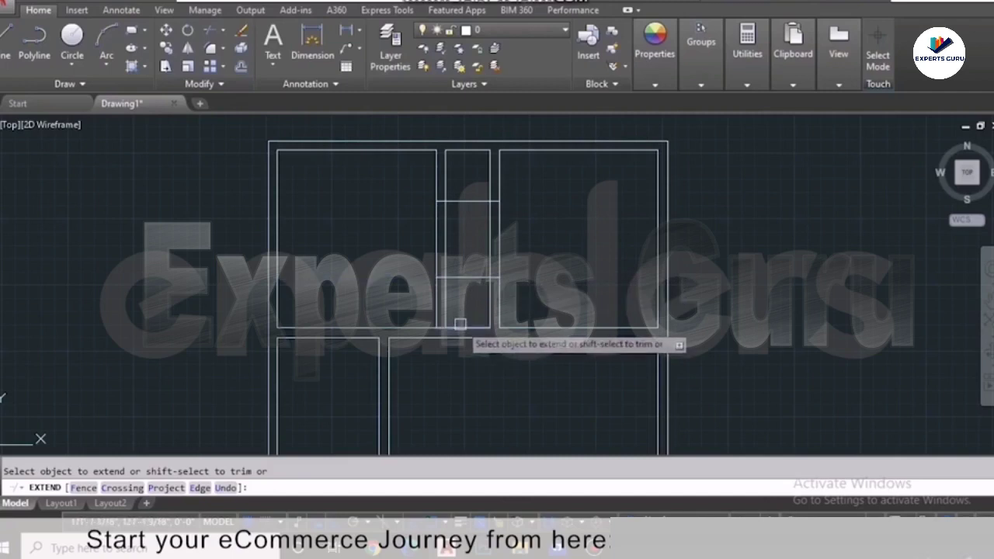
key("Escape")
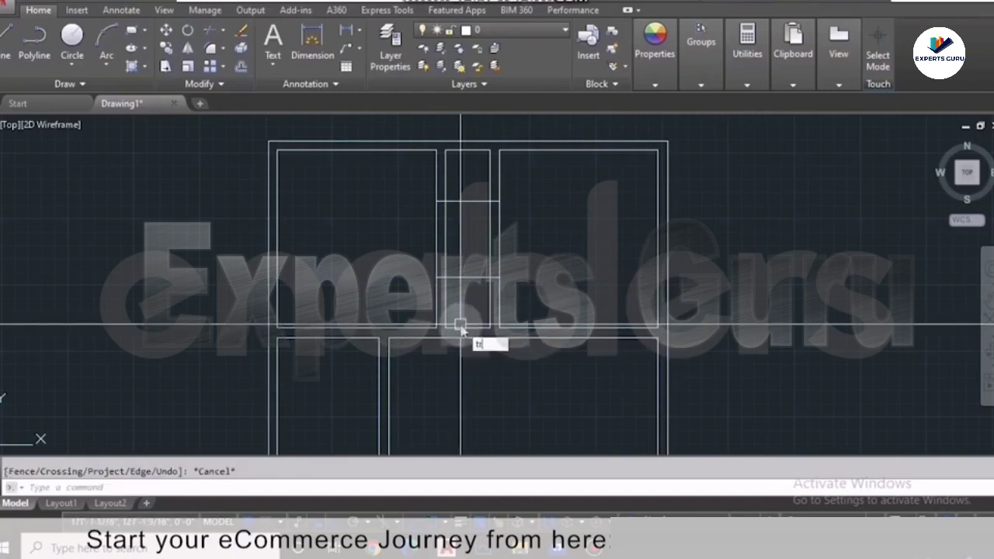
- Trim the inner segments of the upper and lower lines, opening the middle room's side walls
key("Return")
left_click(464, 202)
left_click(473, 276)
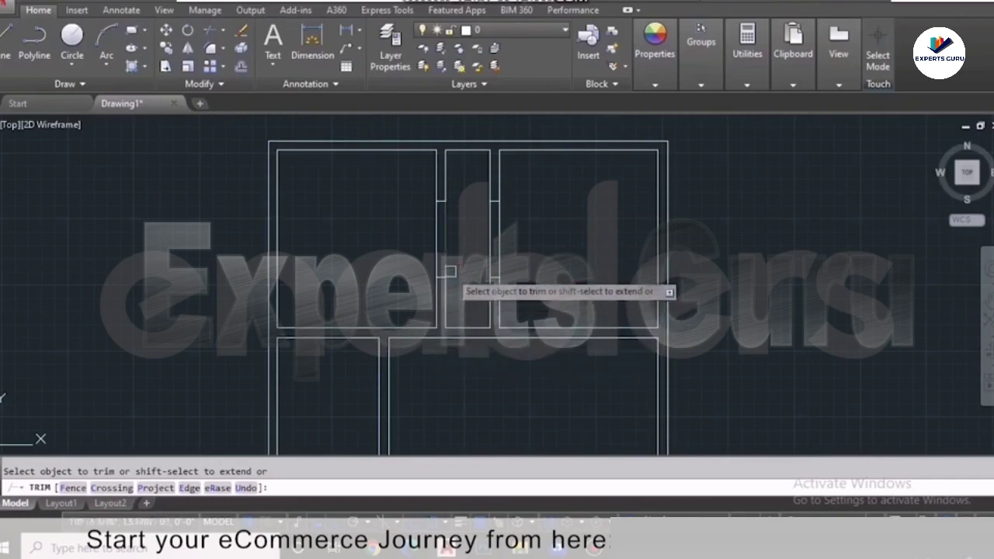
scroll(451, 271, "down", 5)
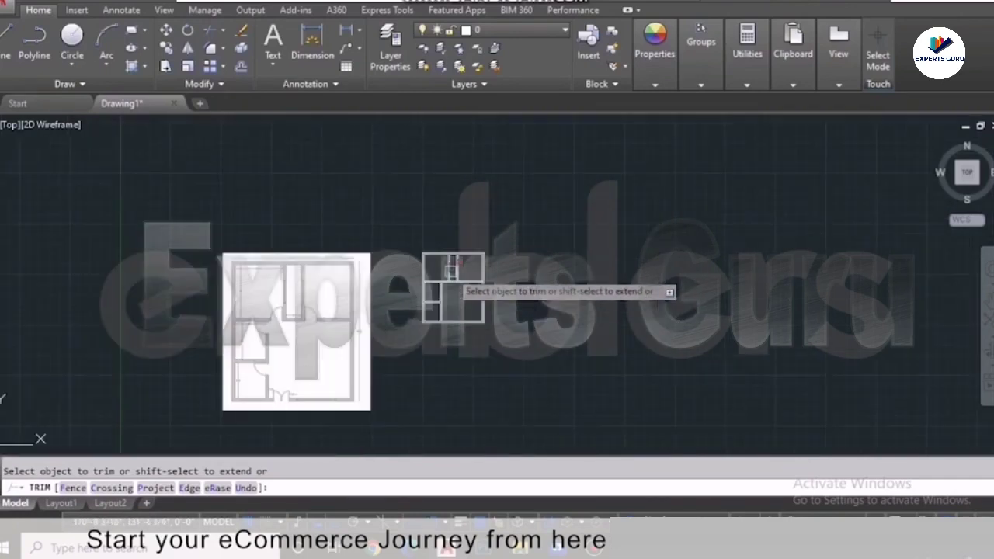
scroll(326, 396, "up", 4)
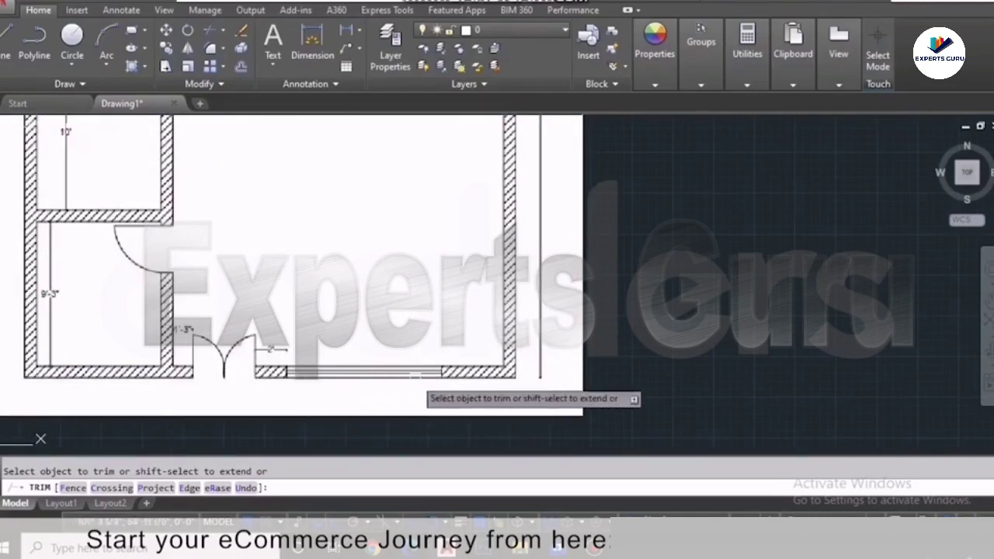
scroll(466, 333, "down", 5)
scroll(582, 289, "up", 4)
scroll(581, 310, "down", 4)
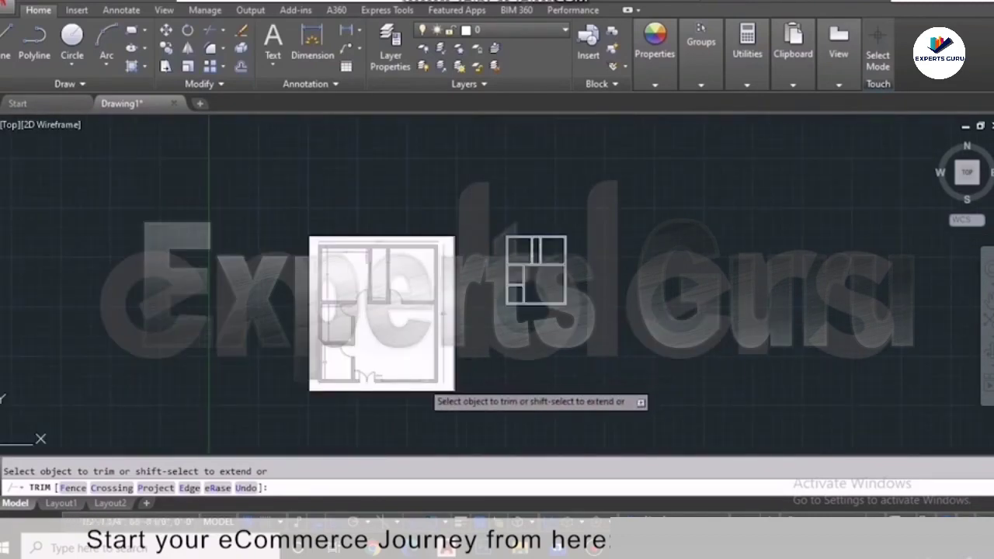
scroll(428, 371, "up", 3)
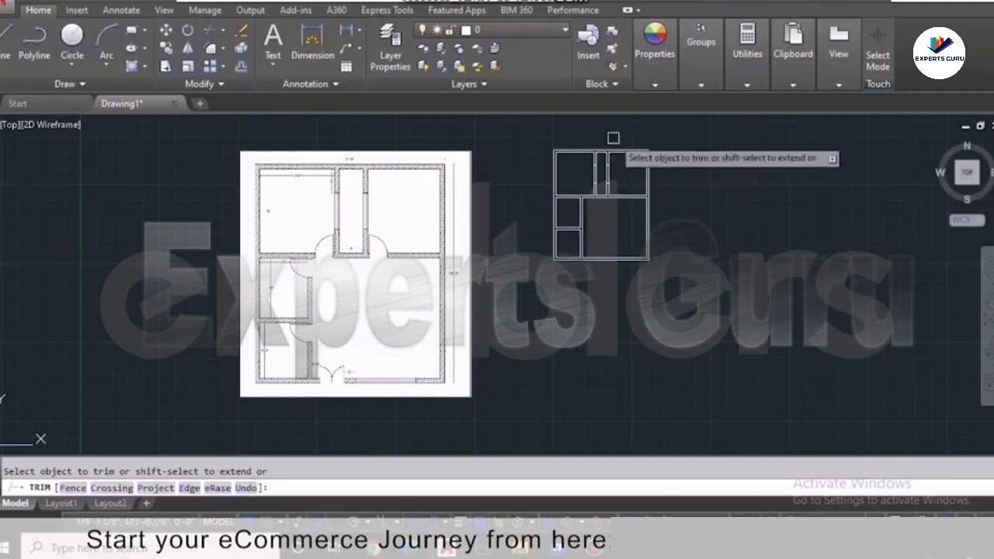
scroll(610, 162, "up", 2)
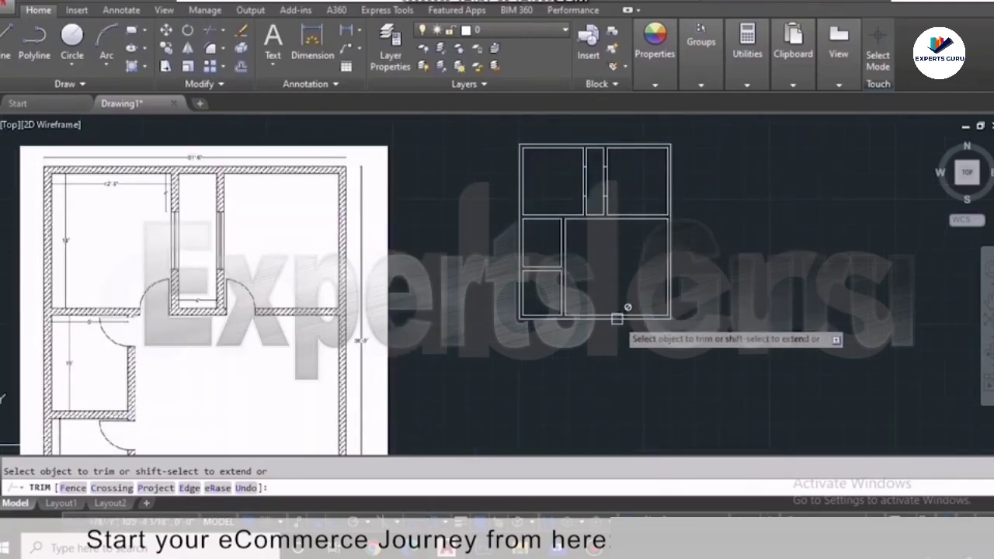
- End trimming and offset the right outer wall 4' inward as a new interior wall line
key("Escape")
key("Return")
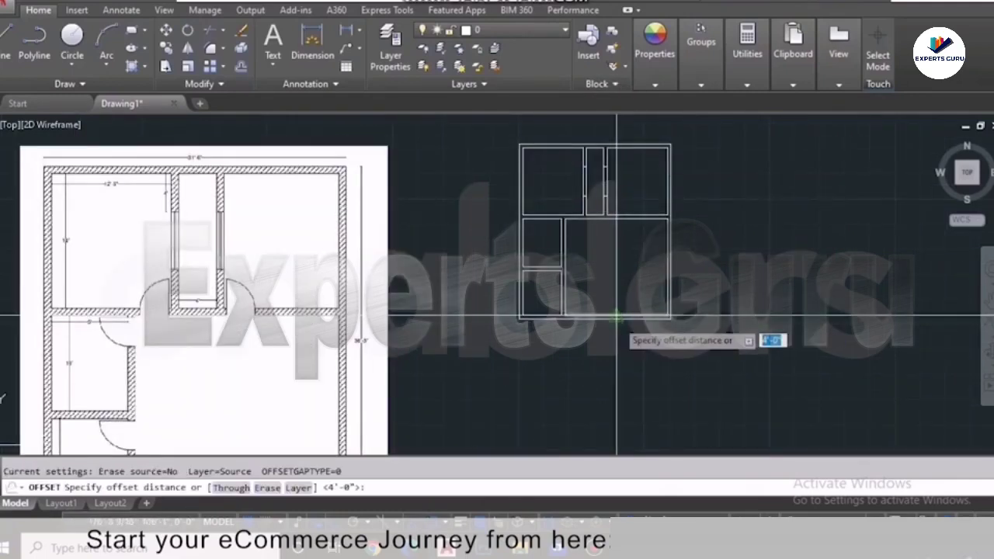
type("4'")
key("Return")
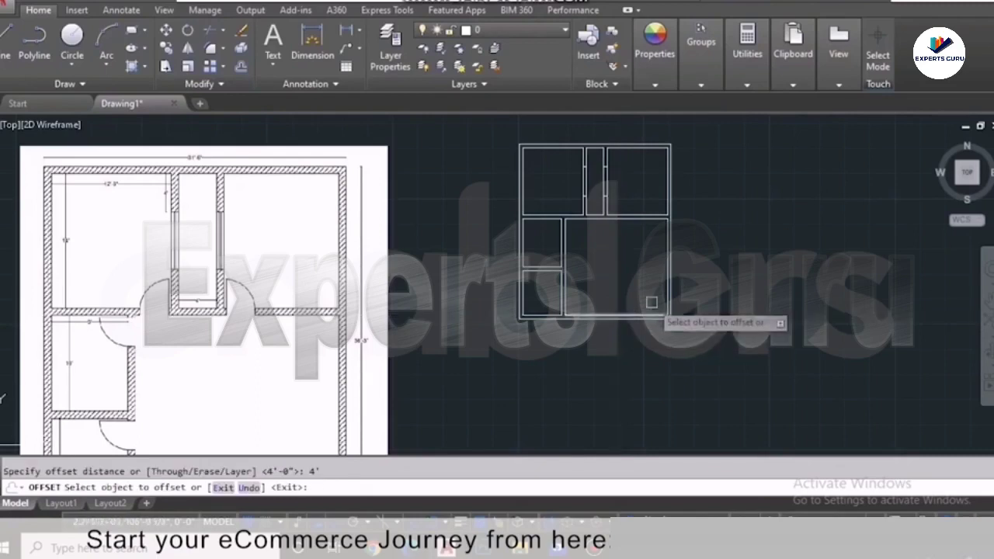
scroll(655, 299, "up", 2)
left_click(670, 303)
left_click(595, 302)
scroll(589, 379, "down", 4)
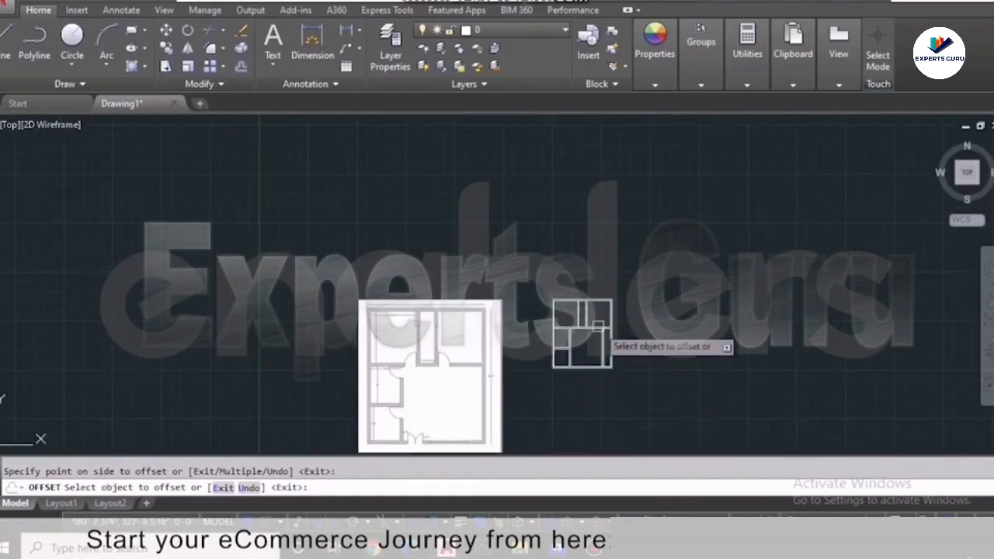
key("Escape")
- Offset the inner vertical wall line 1'-3" to its right
scroll(595, 359, "up", 2)
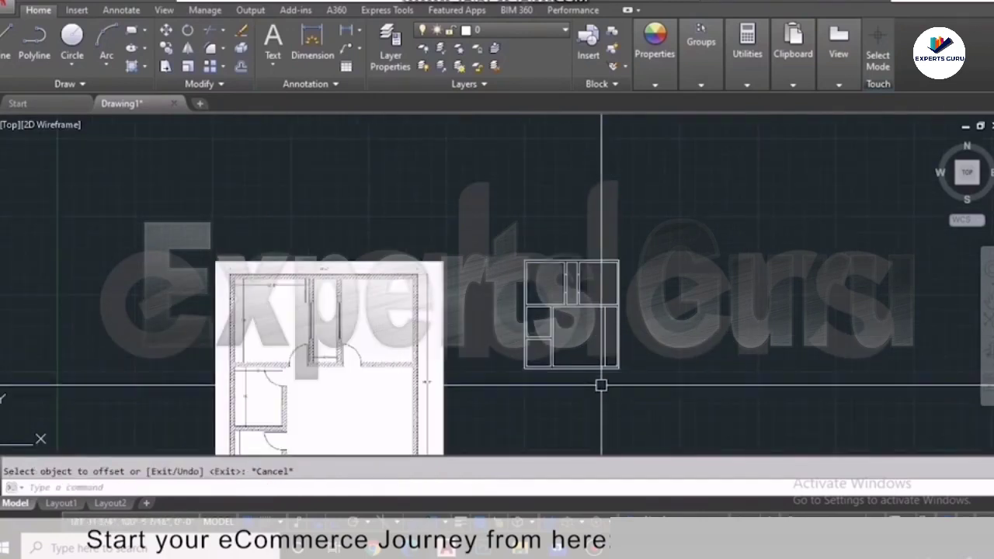
scroll(599, 385, "down", 2)
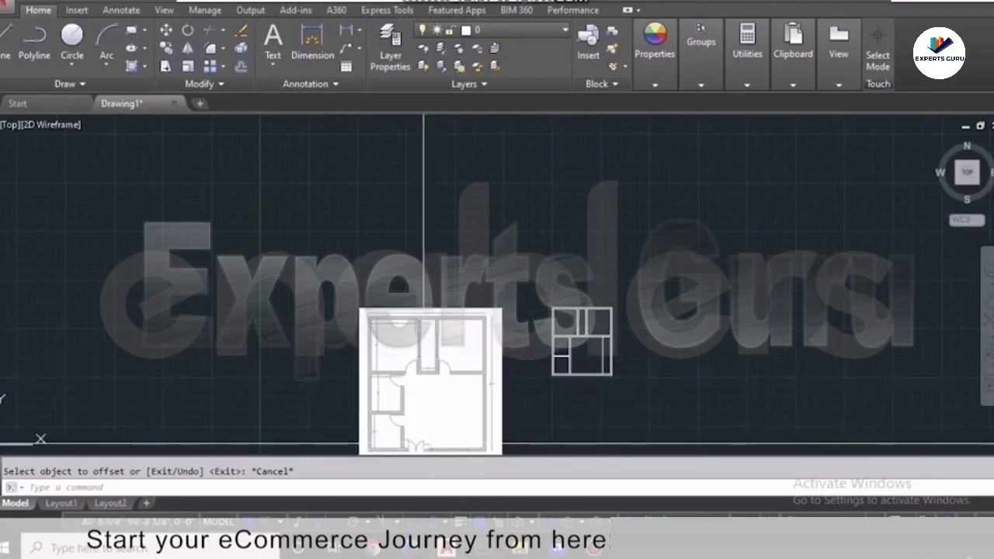
scroll(572, 406, "down", 2)
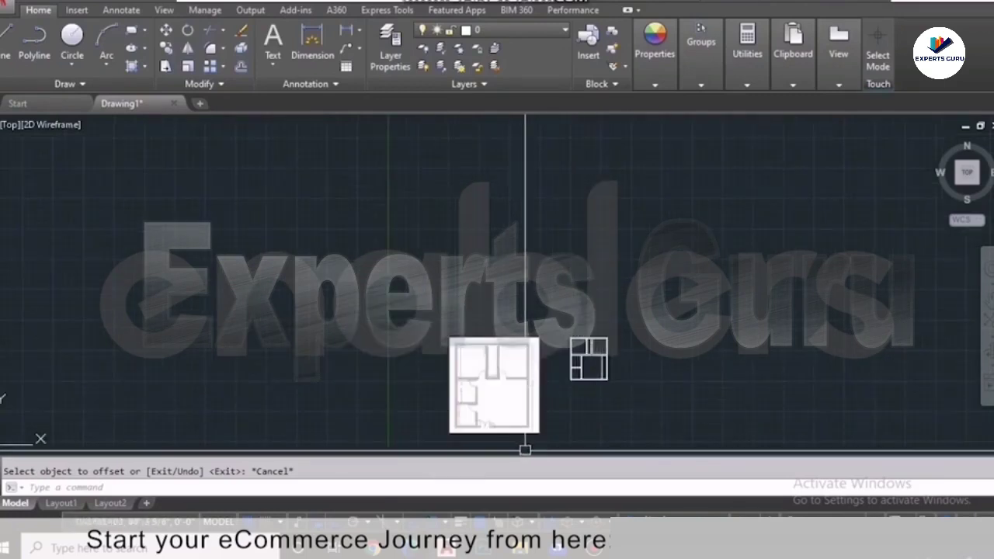
scroll(501, 424, "up", 4)
scroll(501, 424, "up", 5)
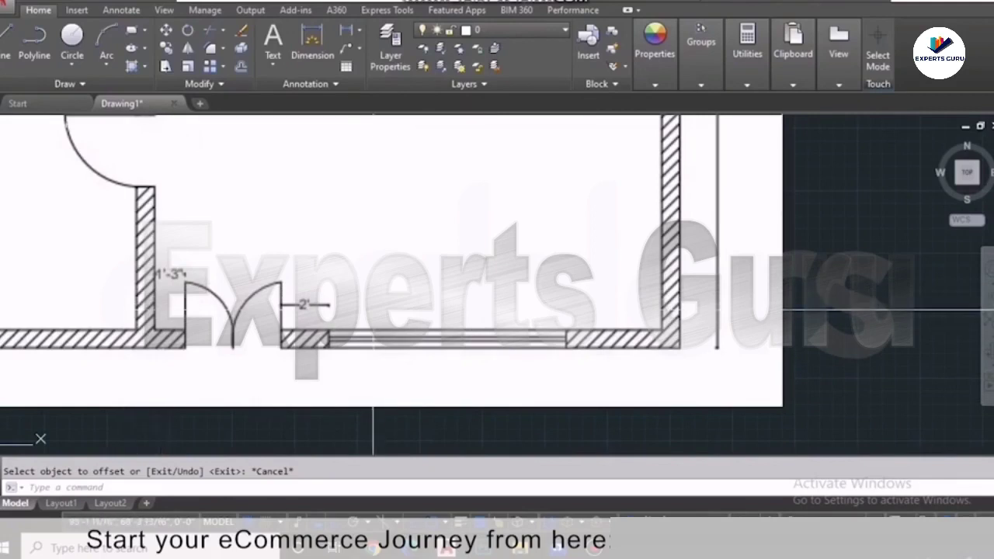
scroll(354, 326, "down", 4)
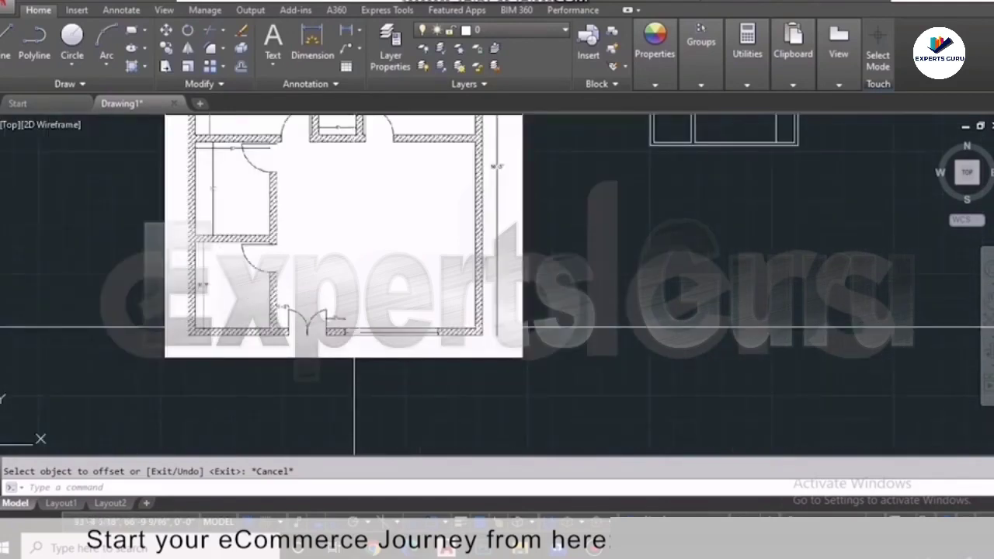
scroll(354, 326, "down", 2)
key("Escape")
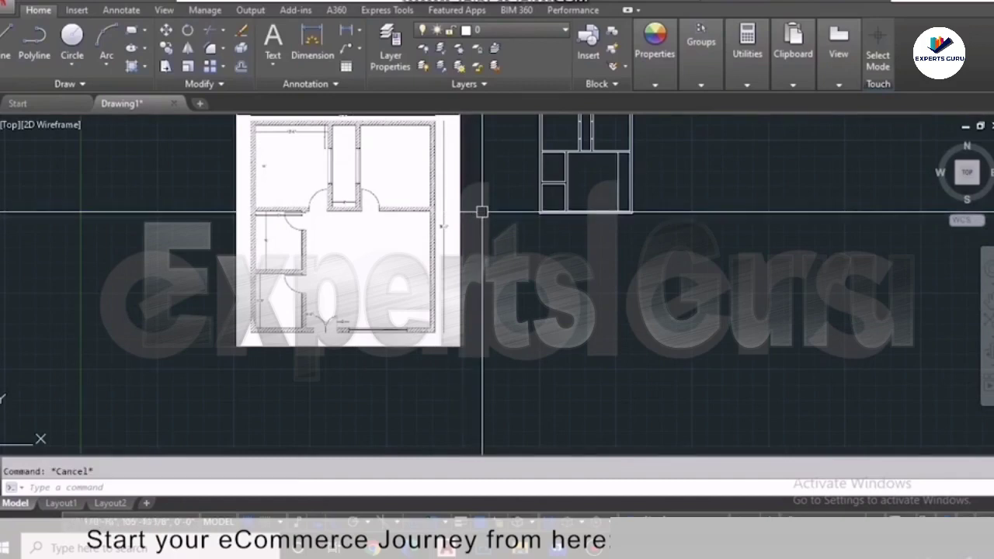
type("o")
key("Return")
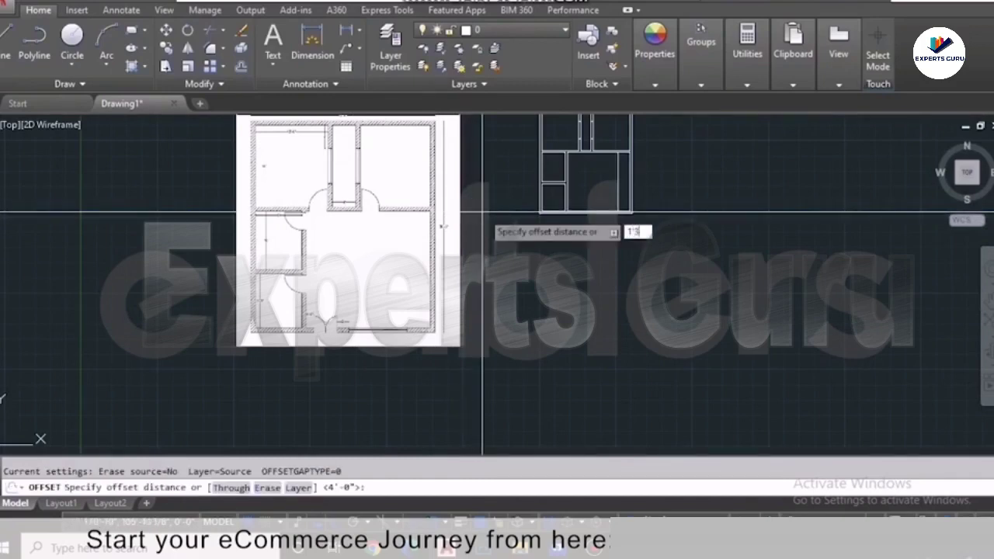
key("Return")
scroll(579, 207, "up", 2)
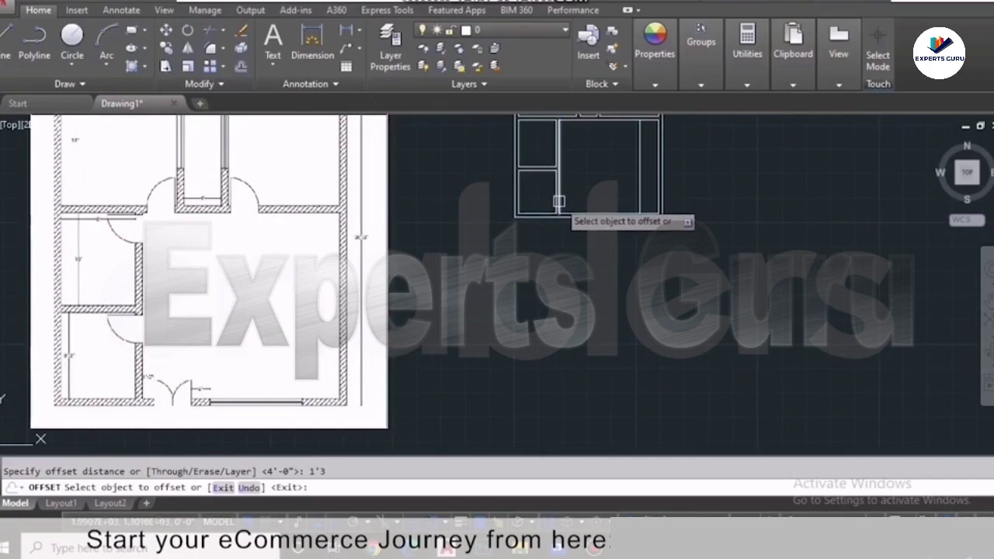
left_click(564, 201)
left_click(584, 203)
key("Escape")
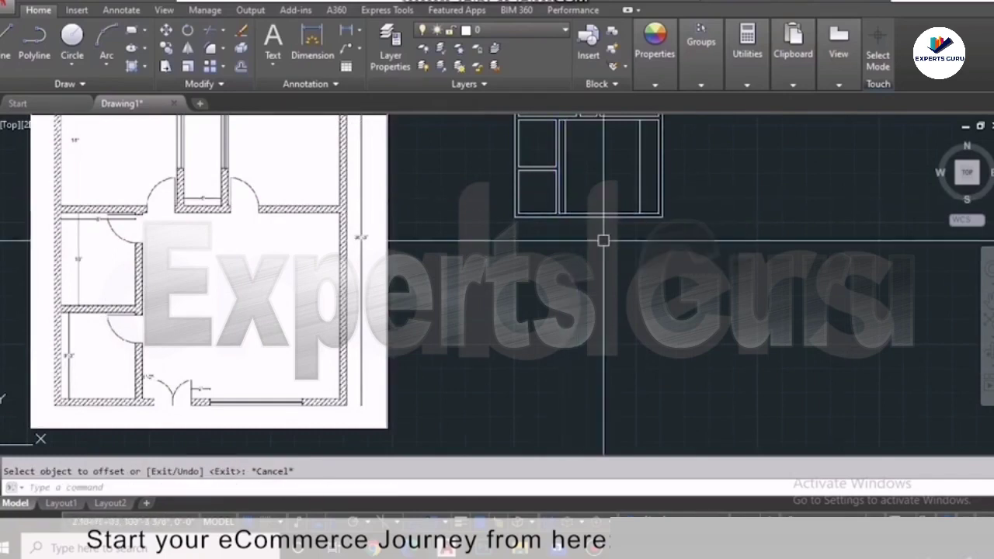
- Add a 4' offset copy of an inner vertical wall line
key("Return")
type("4")
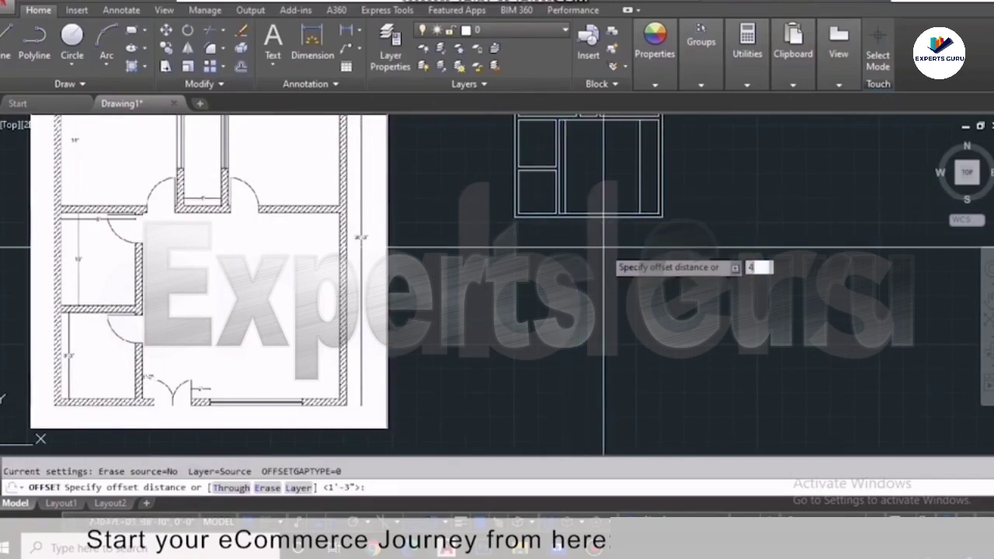
type("'")
key("Return")
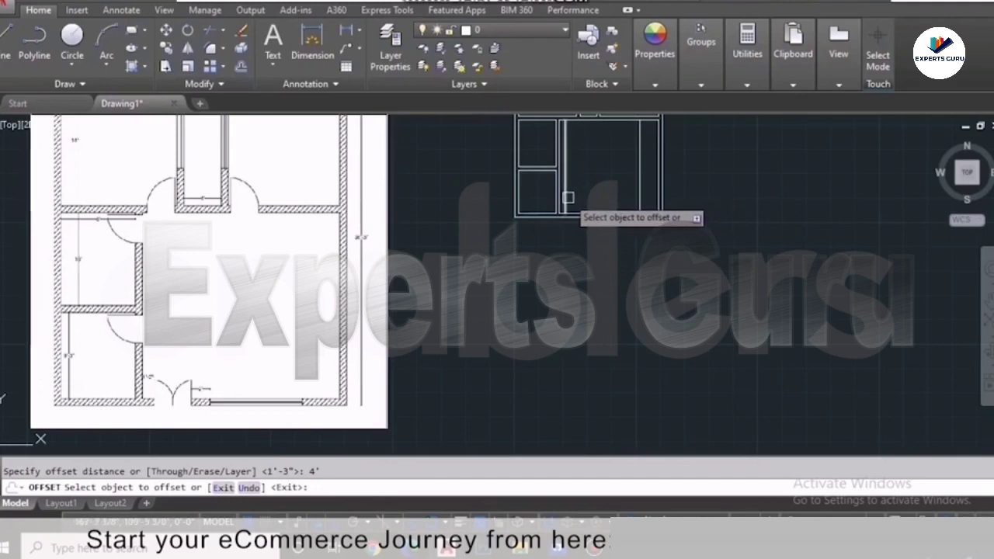
left_click(568, 198)
left_click(592, 189)
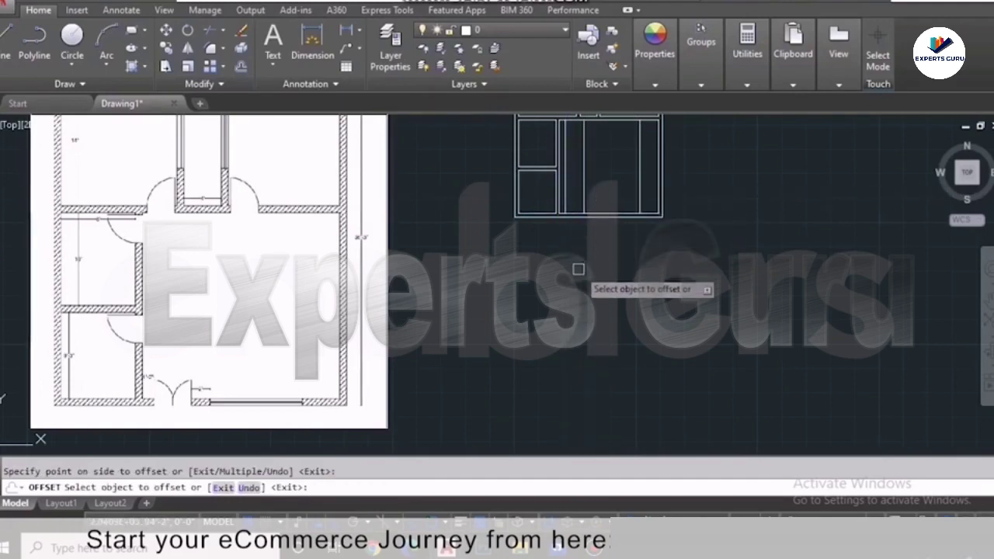
key("Escape")
- Add a 2' offset copy beside that wall line in the right-hand room
type("o")
key("Return")
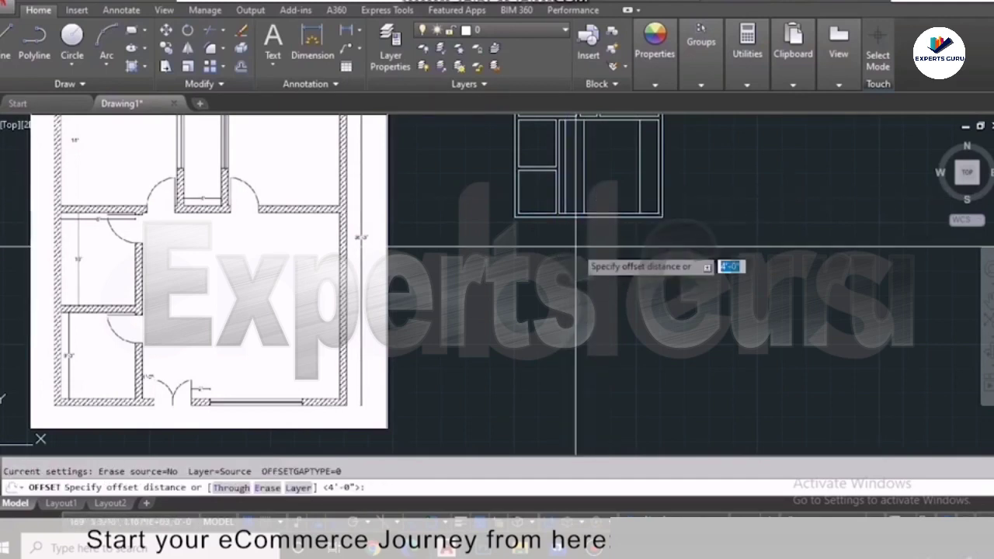
type("2'")
key("Return")
left_click(581, 186)
left_click(610, 184)
scroll(589, 125, "up", 3)
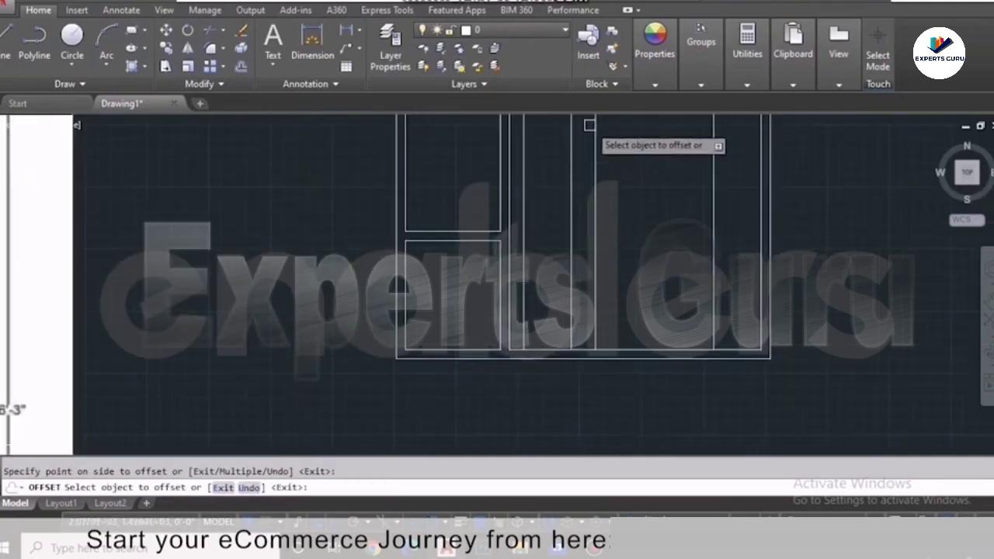
key("Escape")
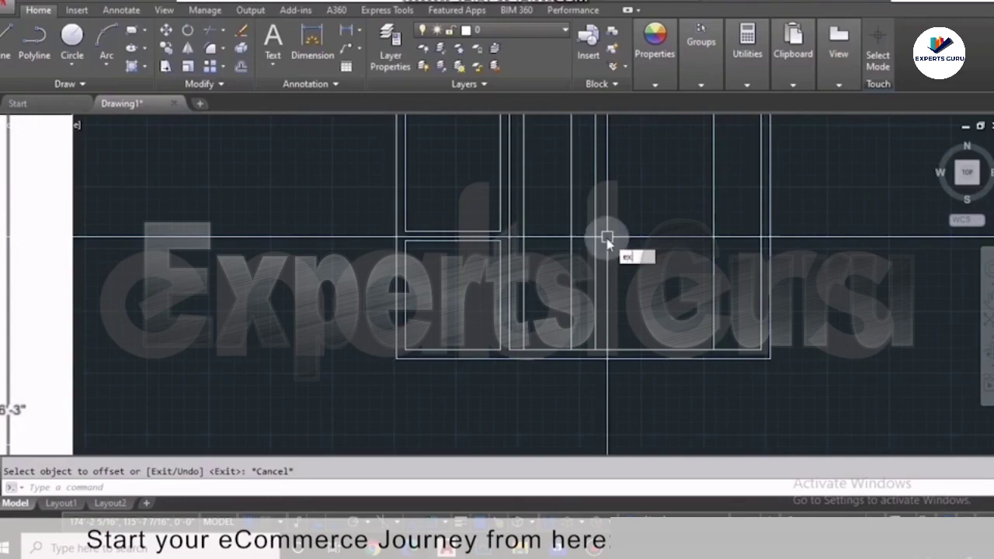
- Extend the two new vertical wall lines down to the bottom wall
key("Return")
key("Return")
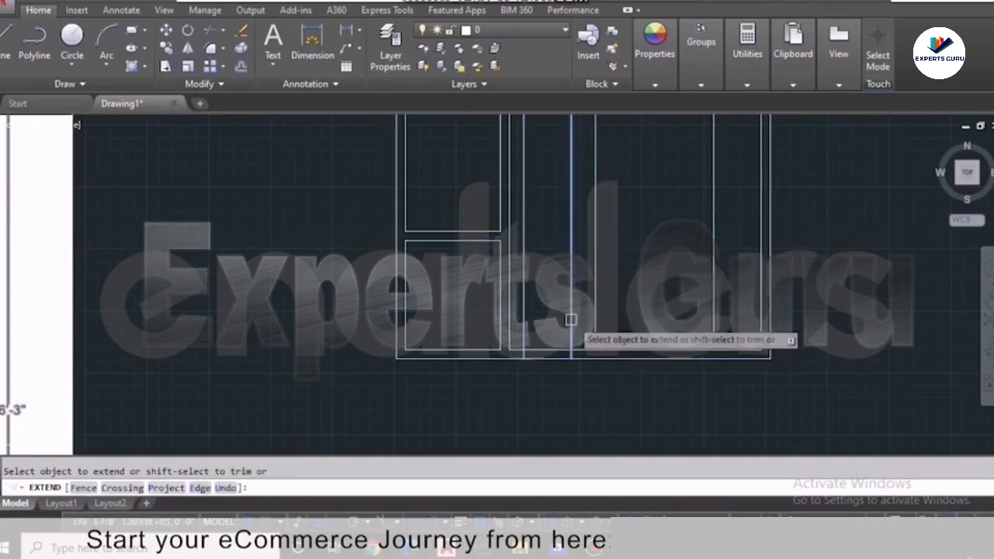
left_click(600, 356)
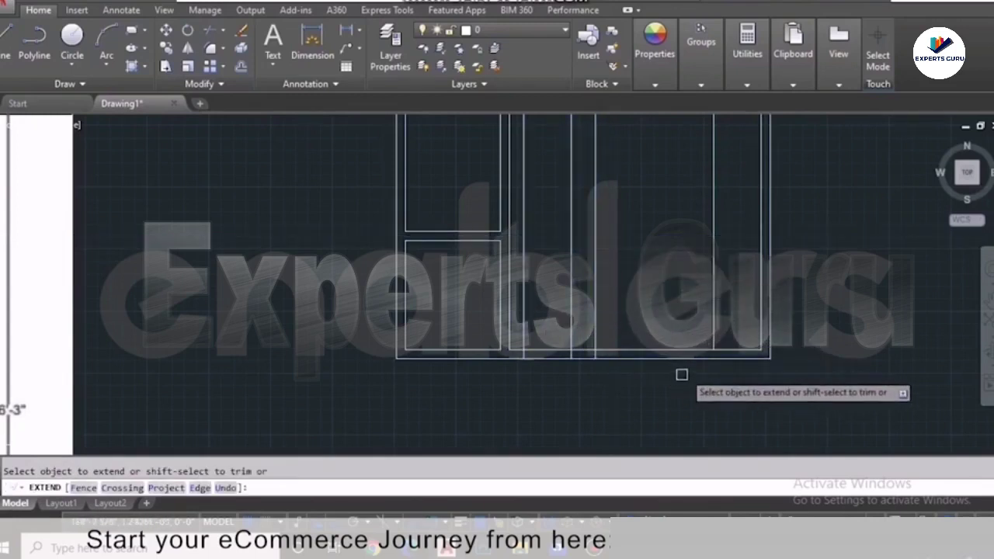
left_click(716, 342)
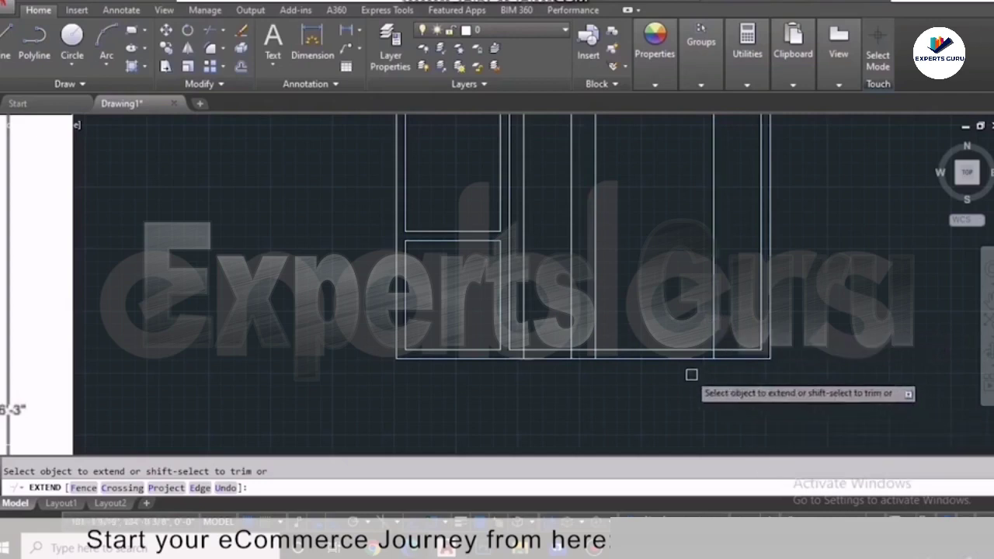
key("Escape")
- Trim the excess ends where the new wall lines meet the bottom wall
type("tr")
key("Return")
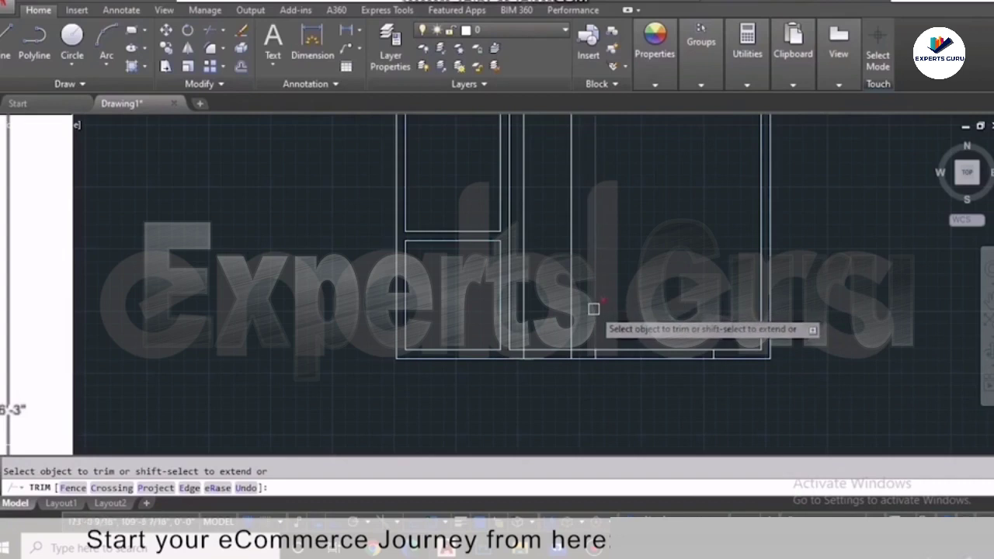
scroll(605, 350, "down", 2)
scroll(605, 350, "down", 1)
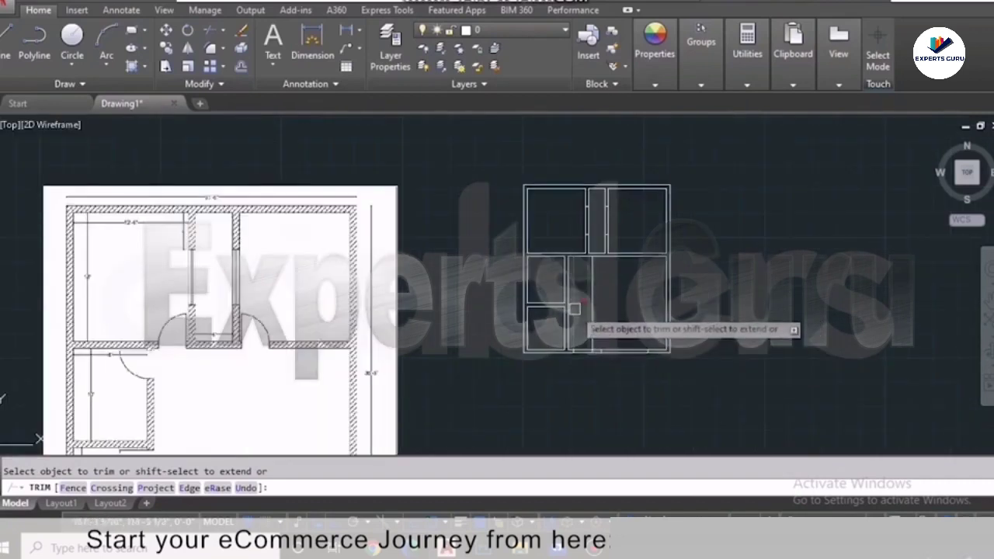
scroll(626, 348, "up", 6)
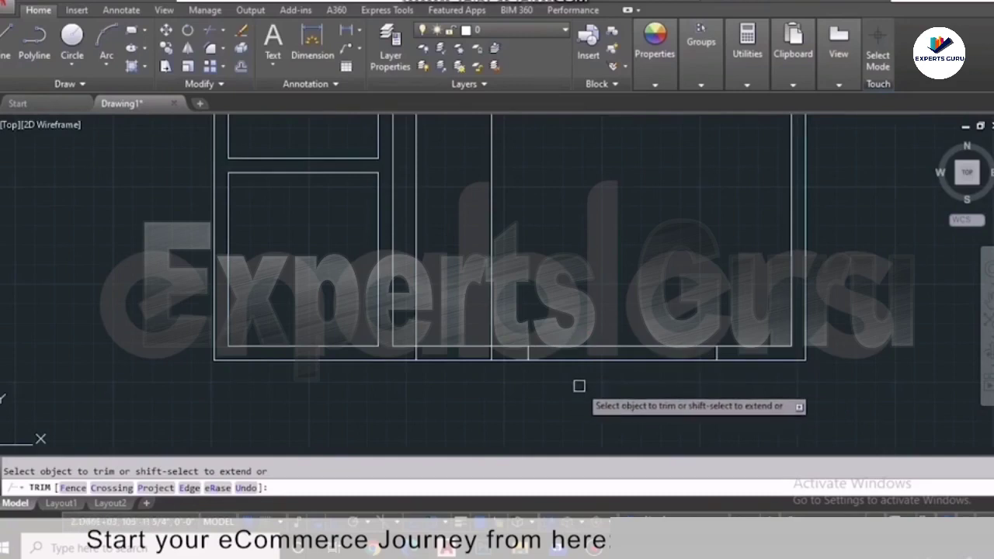
key("Escape")
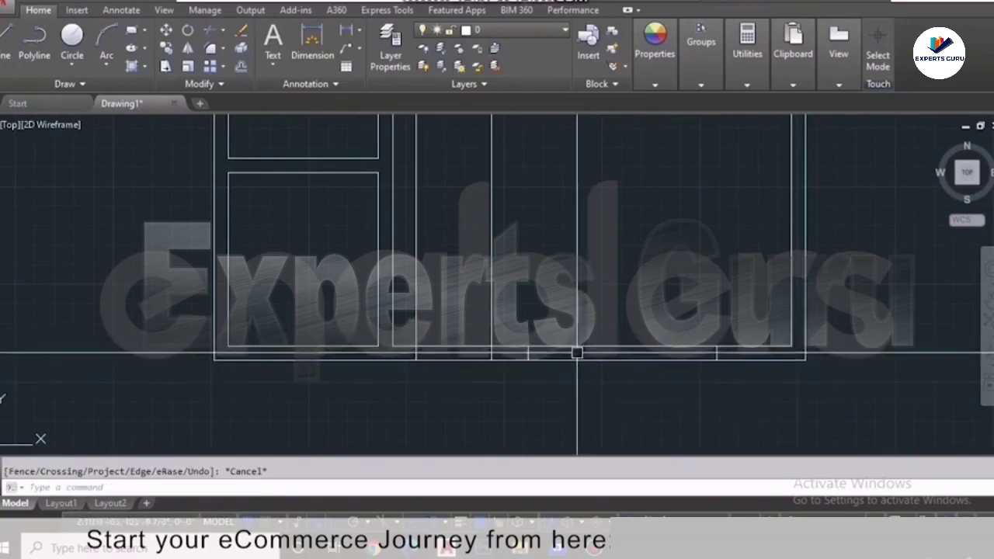
scroll(577, 353, "down", 6)
scroll(190, 308, "up", 4)
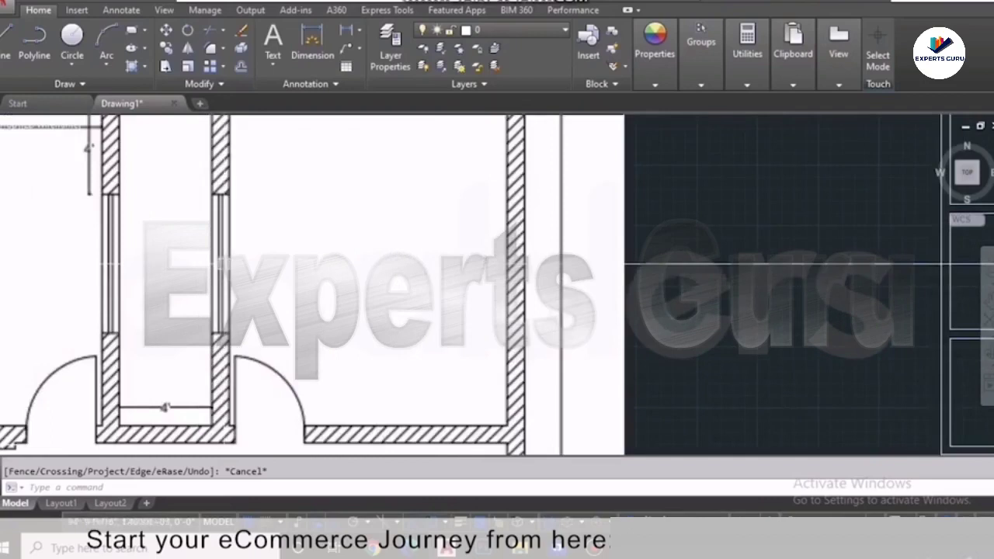
scroll(562, 274, "down", 4)
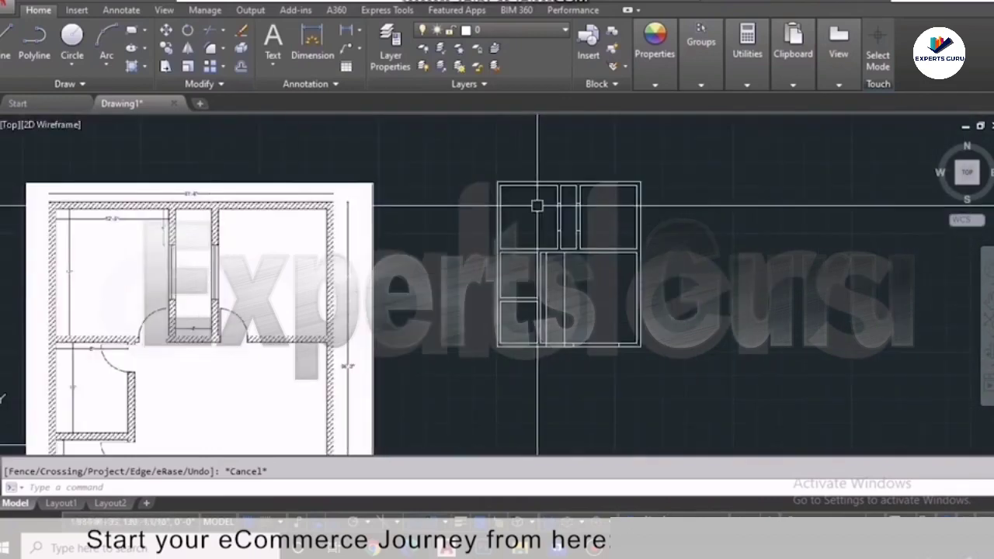
scroll(562, 201, "up", 2)
scroll(562, 201, "up", 4)
- Offset the vertical wall and door lines 3.5 to add wall thickness to the new partitions
type("o")
key("Return")
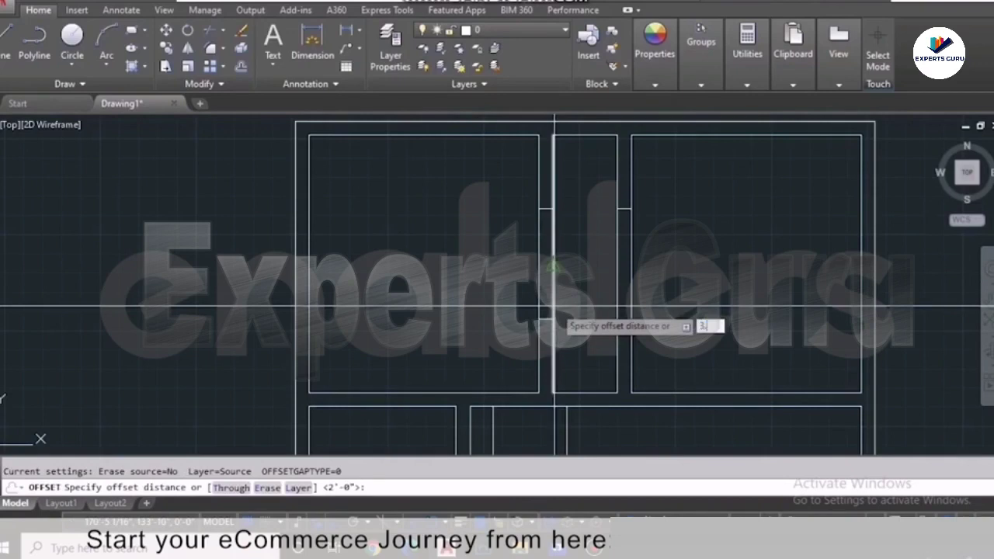
key("Return")
scroll(555, 262, "up", 2)
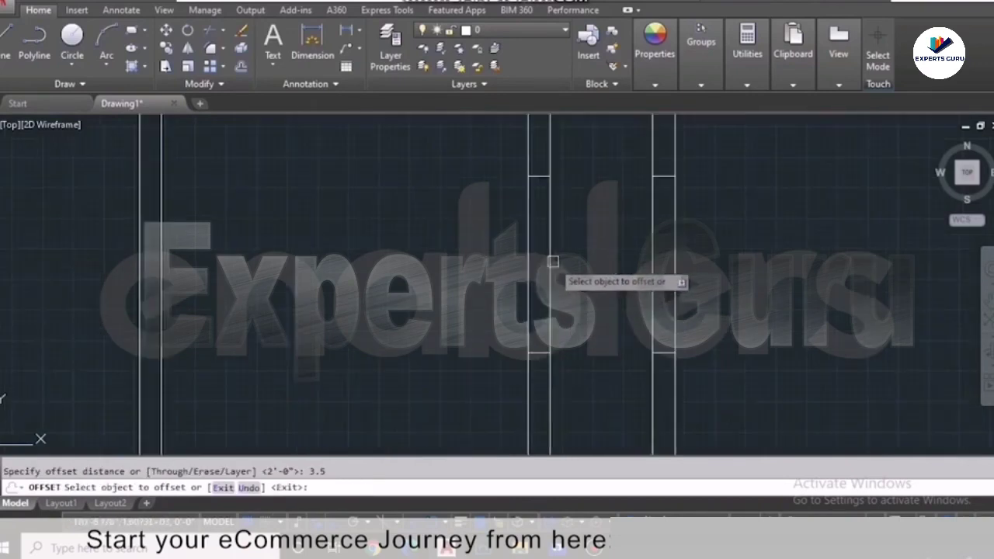
left_click(552, 255)
left_click(528, 261)
left_click(543, 264)
left_click(656, 274)
left_click(683, 269)
left_click(675, 272)
left_click(625, 271)
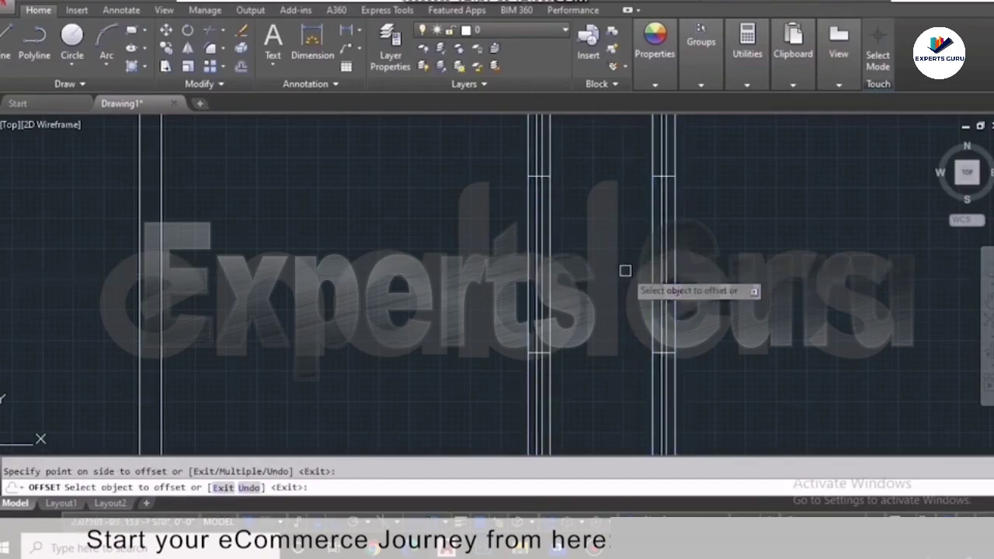
- Make two 3.5 parallel copies of the bottom wall line on its inner side
scroll(621, 268, "down", 5)
scroll(641, 396, "up", 5)
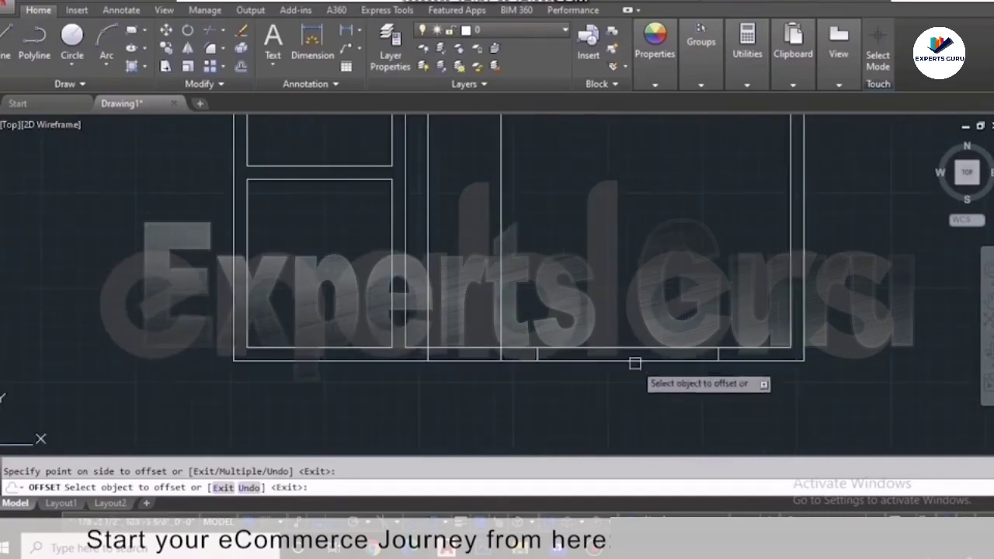
left_click(635, 362)
left_click(635, 356)
left_click(634, 362)
left_click(635, 345)
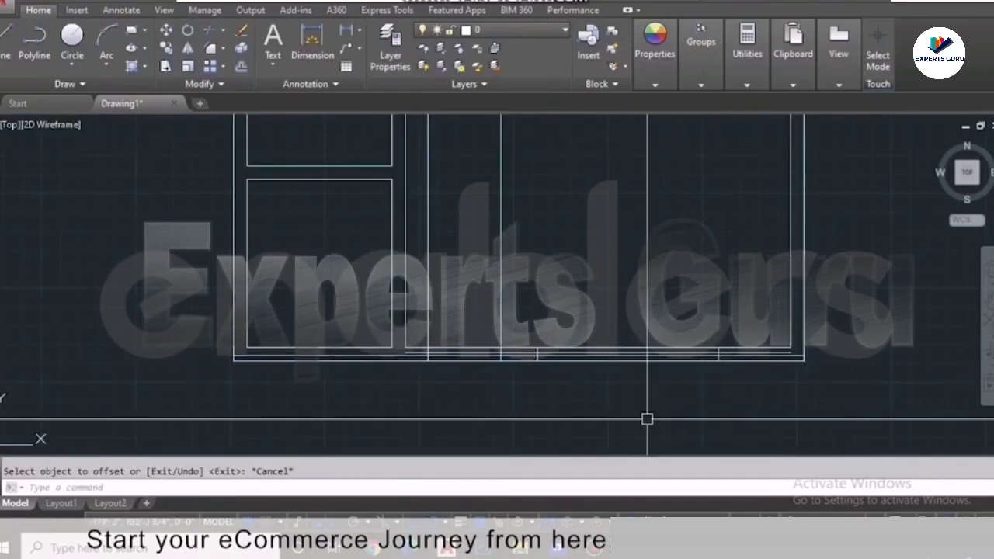
- Trim the two overhanging horizontal lines past the wall to open gaps between the 3.5 lines
key("Return")
scroll(699, 361, "up", 2)
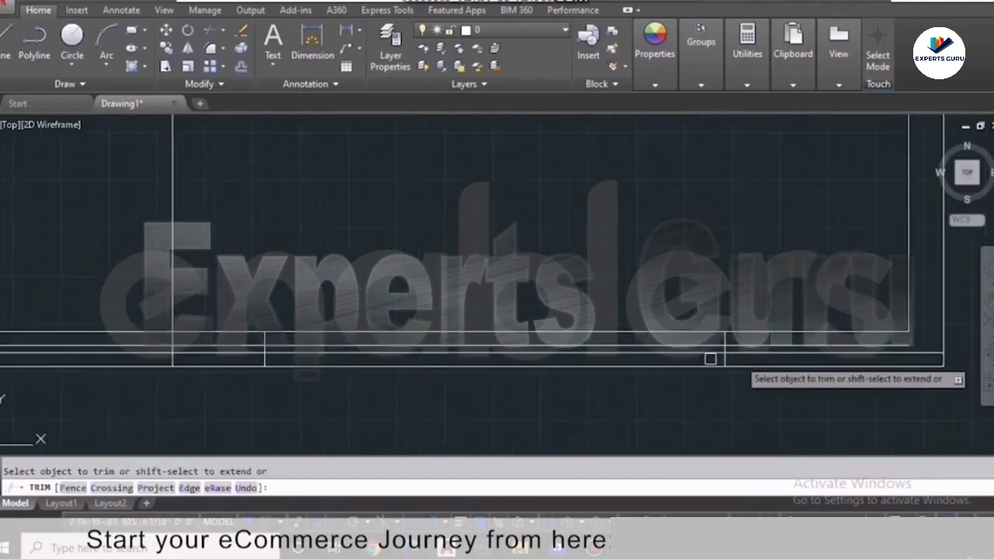
left_click(753, 354)
left_click(751, 344)
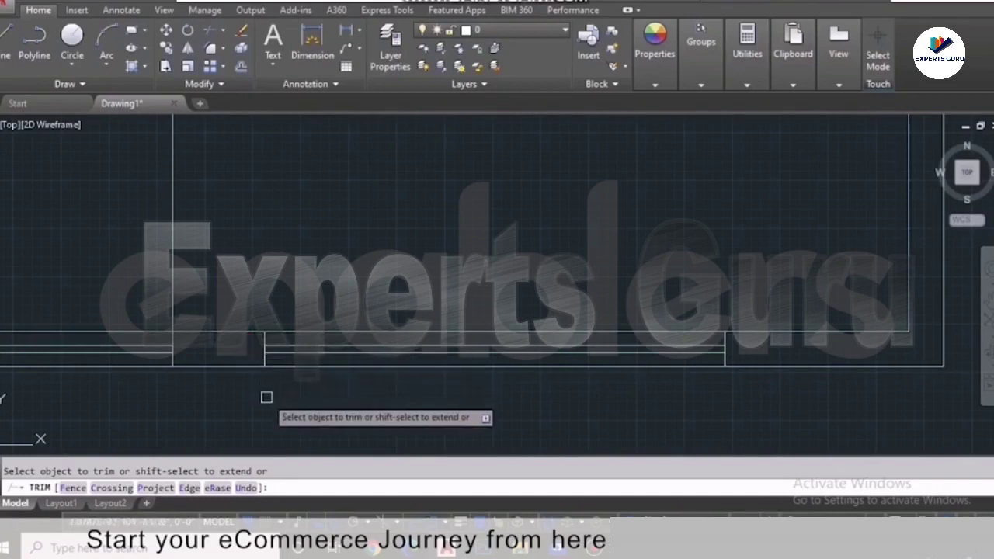
scroll(266, 376, "down", 3)
scroll(256, 134, "down", 5)
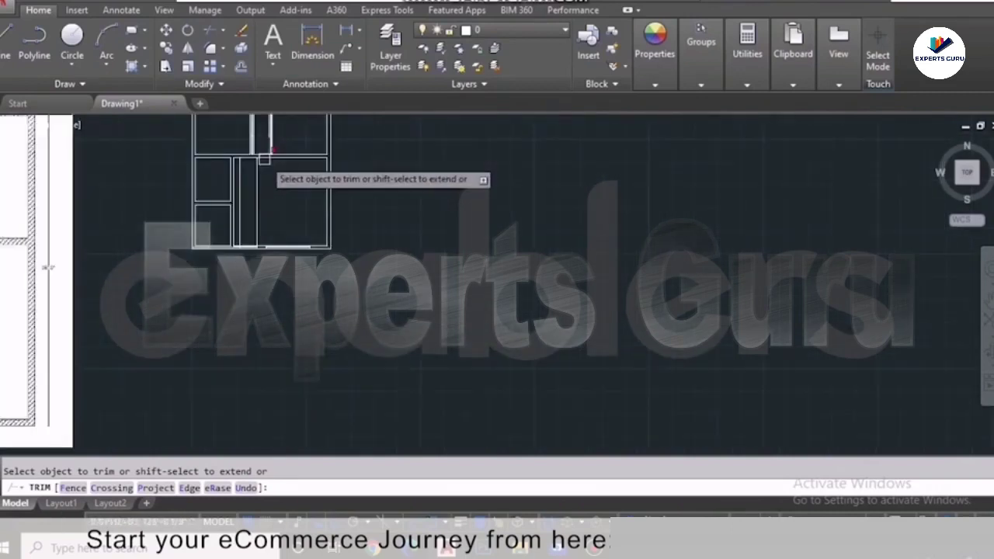
scroll(264, 134, "up", 6)
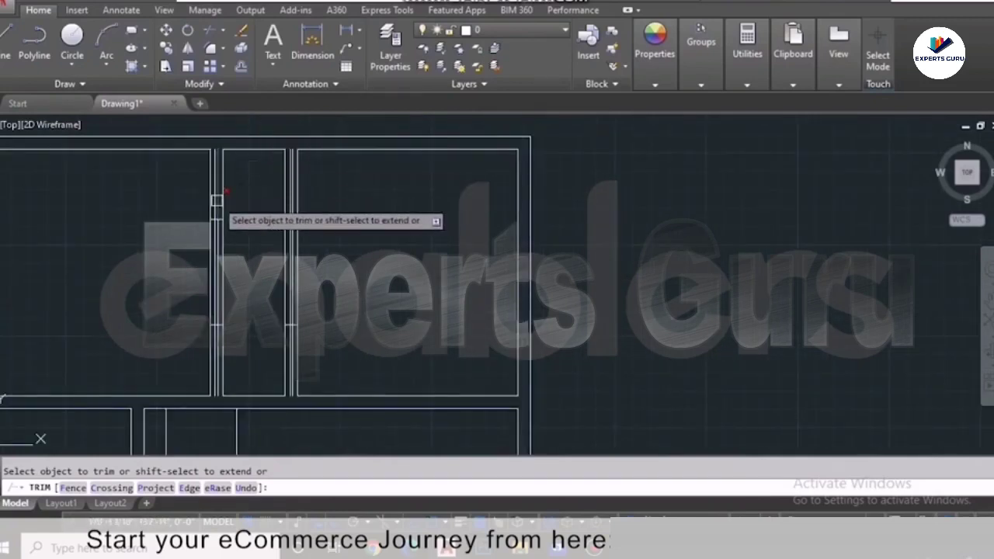
scroll(216, 200, "up", 2)
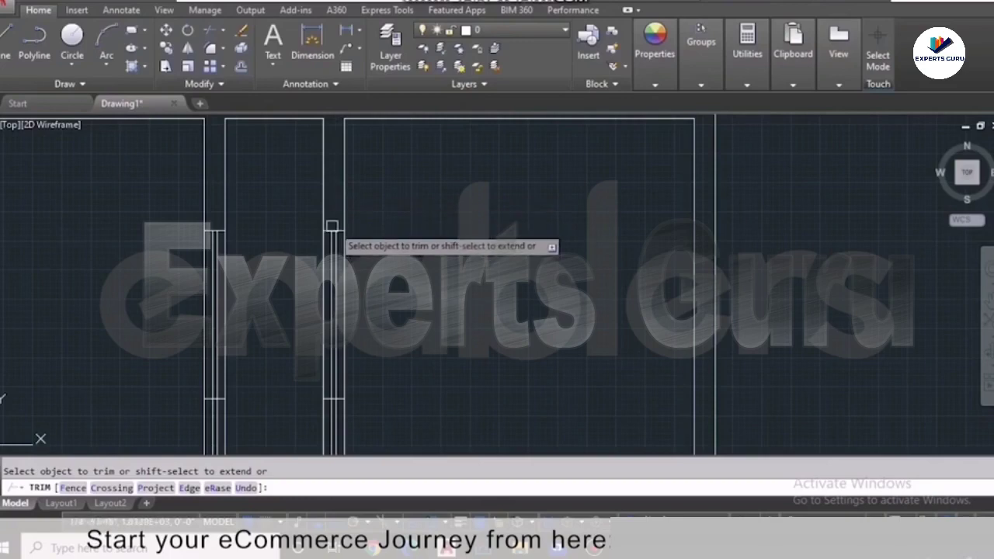
scroll(331, 272, "down", 2)
scroll(328, 334, "up", 2)
scroll(330, 289, "up", 2)
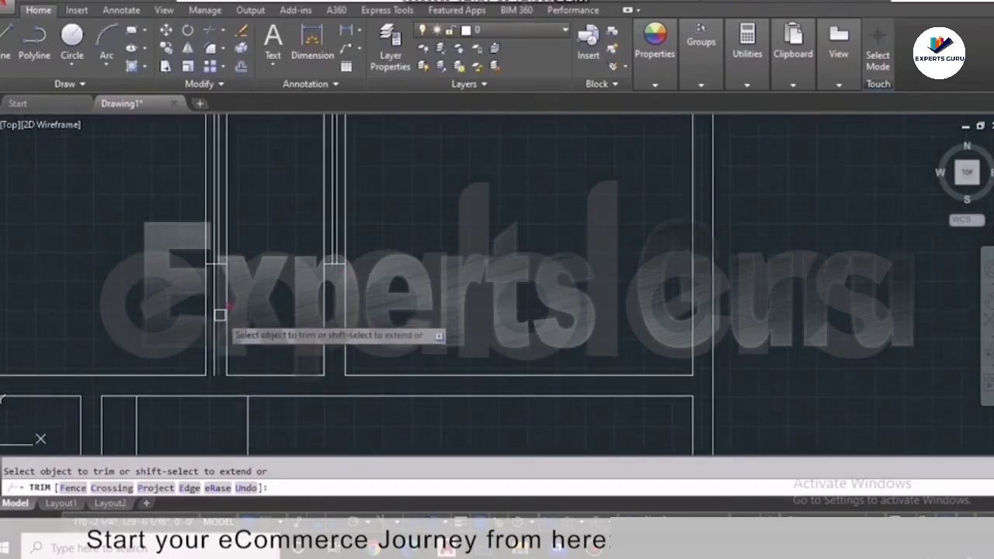
scroll(212, 312, "down", 6)
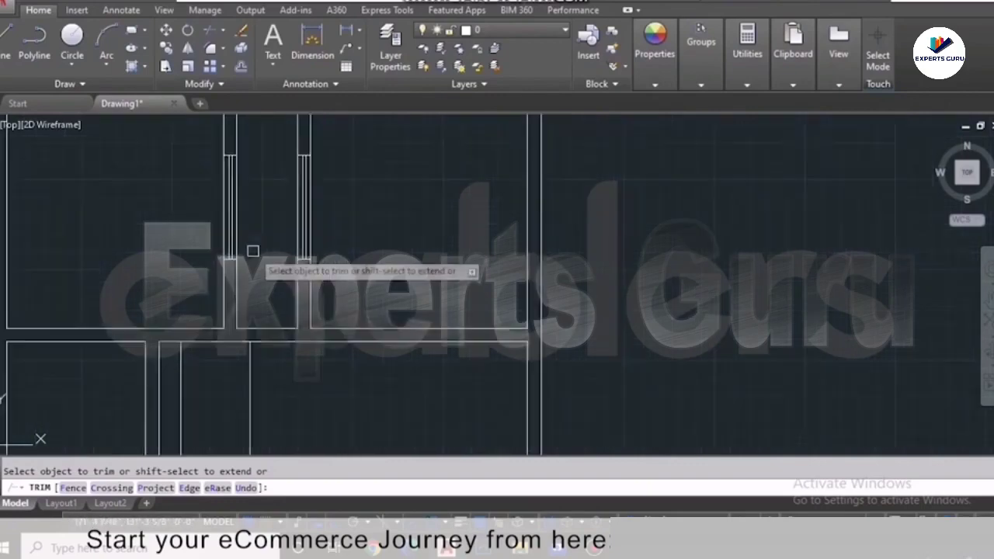
scroll(266, 357, "up", 2)
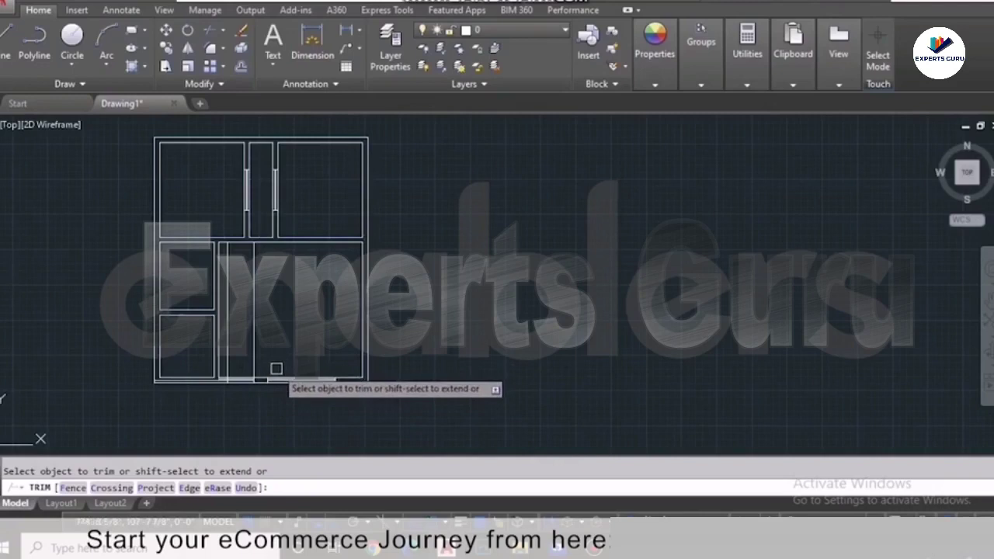
key("Escape")
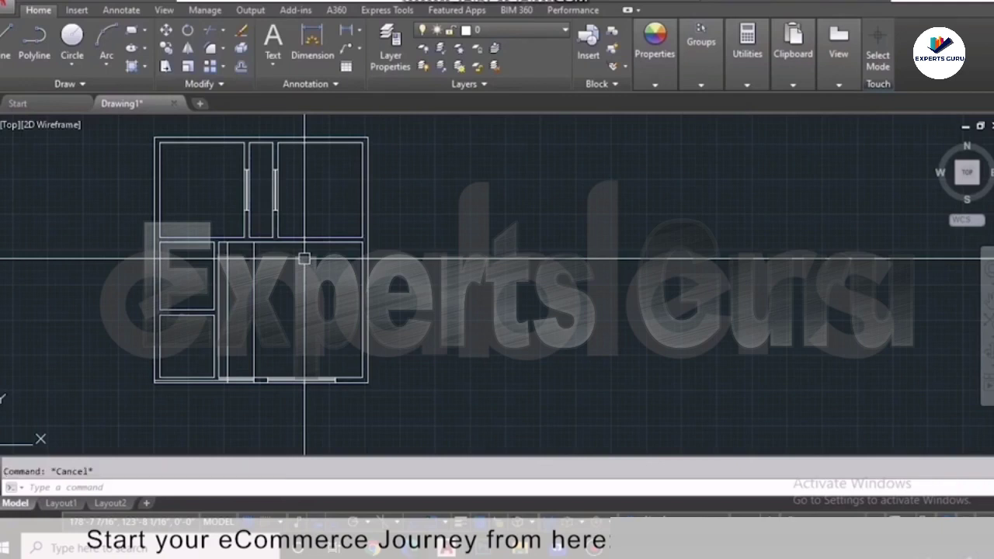
- Offset two wall lines in the upper rooms by 3
type("o")
key("Return")
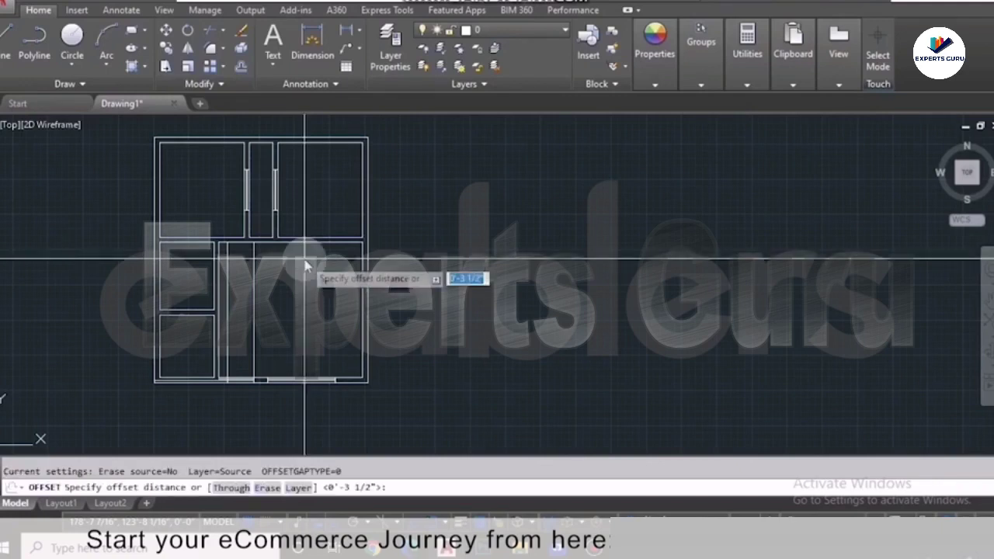
key("Return")
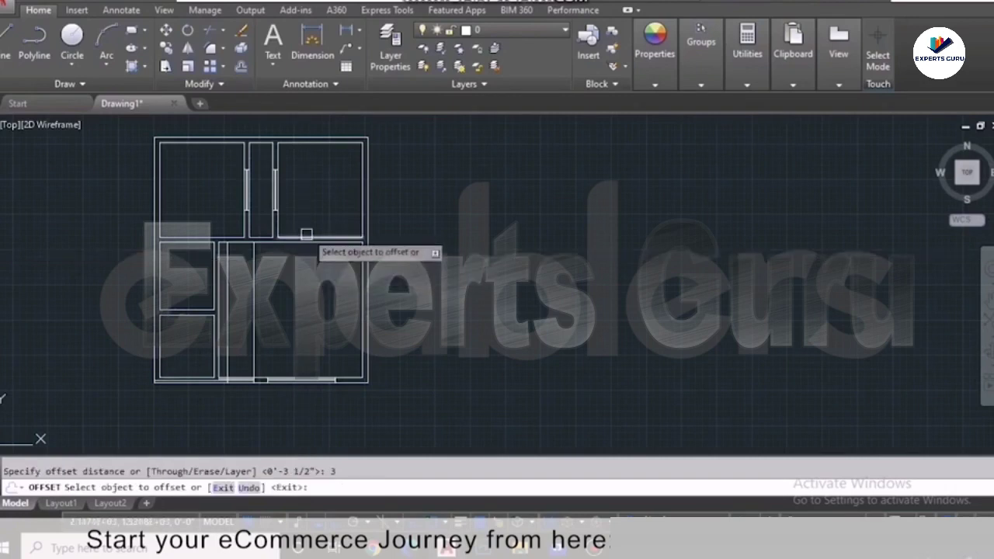
left_click(278, 215)
left_click(282, 212)
left_click(240, 213)
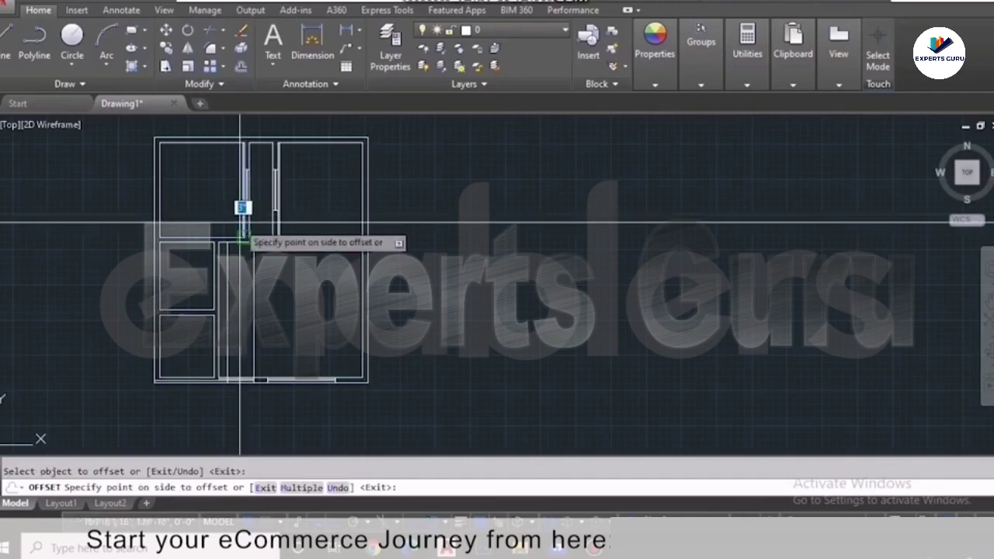
left_click(238, 221)
- Offset another room wall and the lower-left room's top wall downward by 3
left_click(198, 241)
left_click(196, 295)
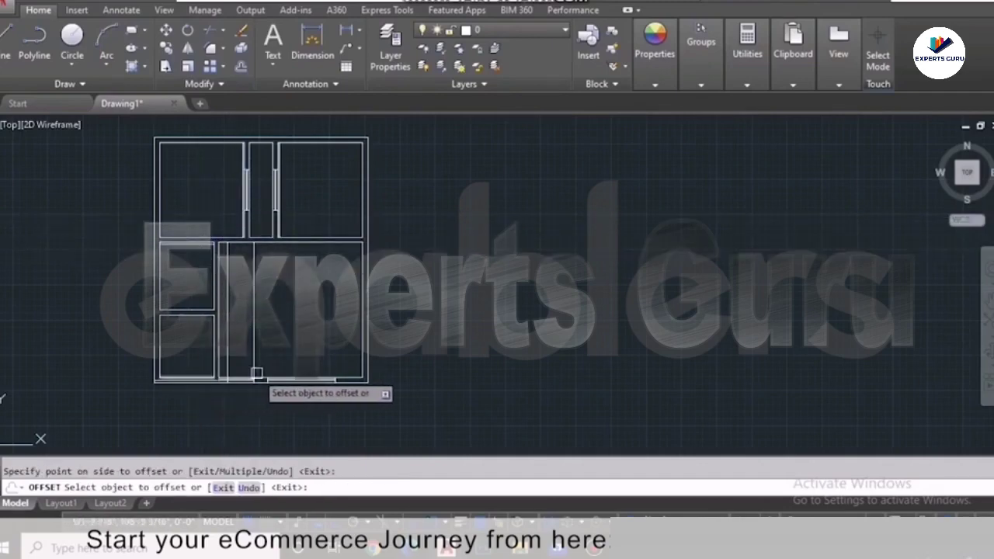
scroll(250, 378, "down", 3)
scroll(229, 415, "down", 2)
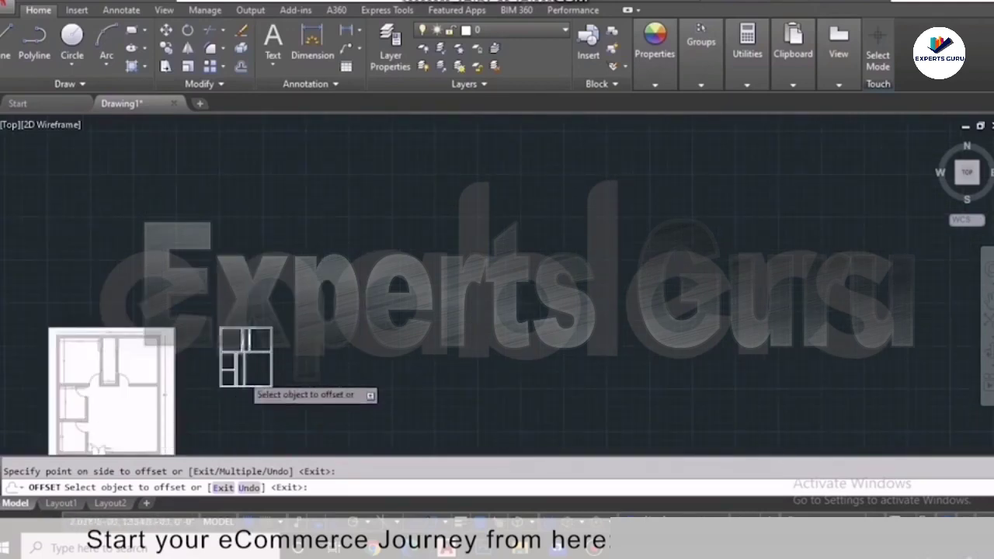
scroll(242, 376, "up", 6)
left_click(222, 367)
left_click(222, 383)
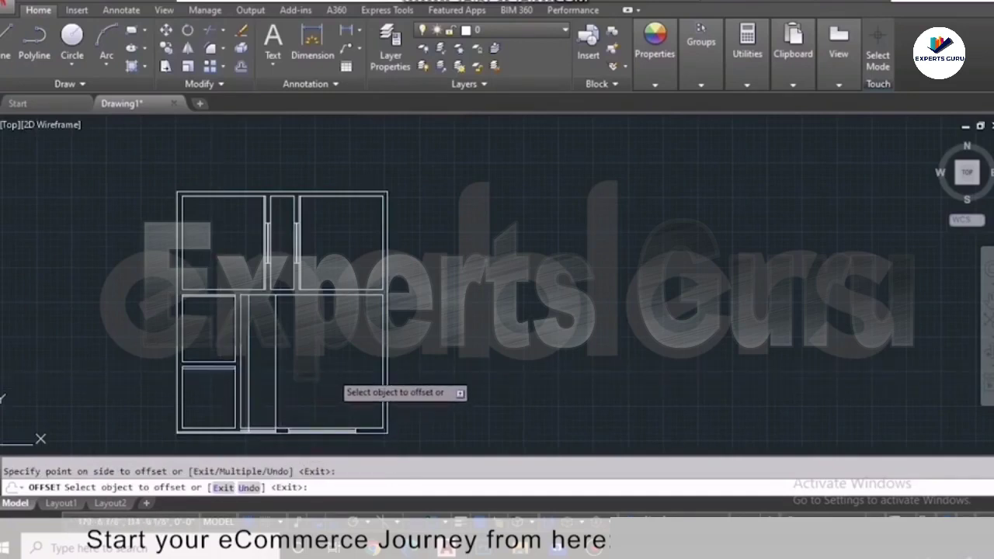
key("Escape")
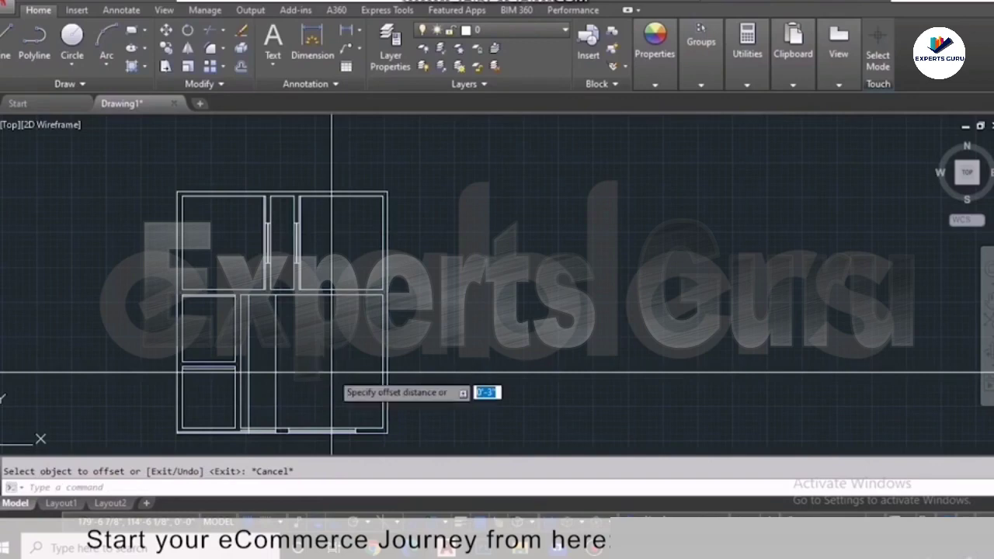
- Offset a vertical wall line in the lower-left rooms 3' to its left
type("'")
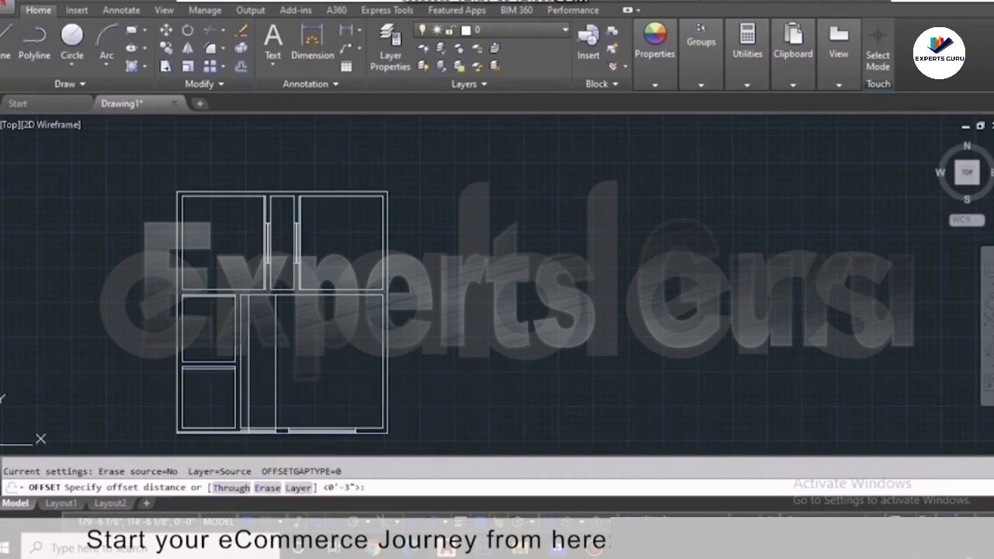
key("Return")
scroll(303, 278, "up", 2)
scroll(301, 278, "up", 2)
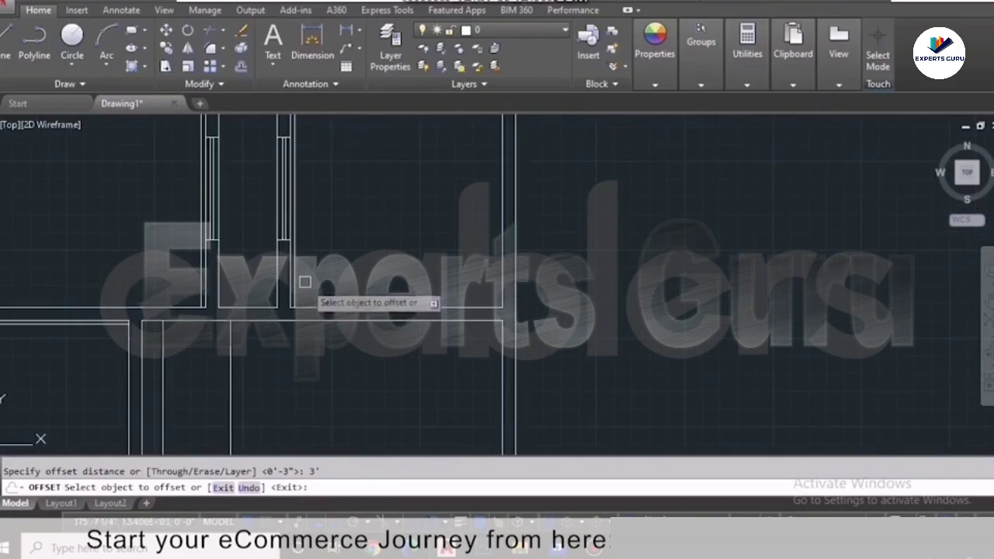
left_click(299, 287)
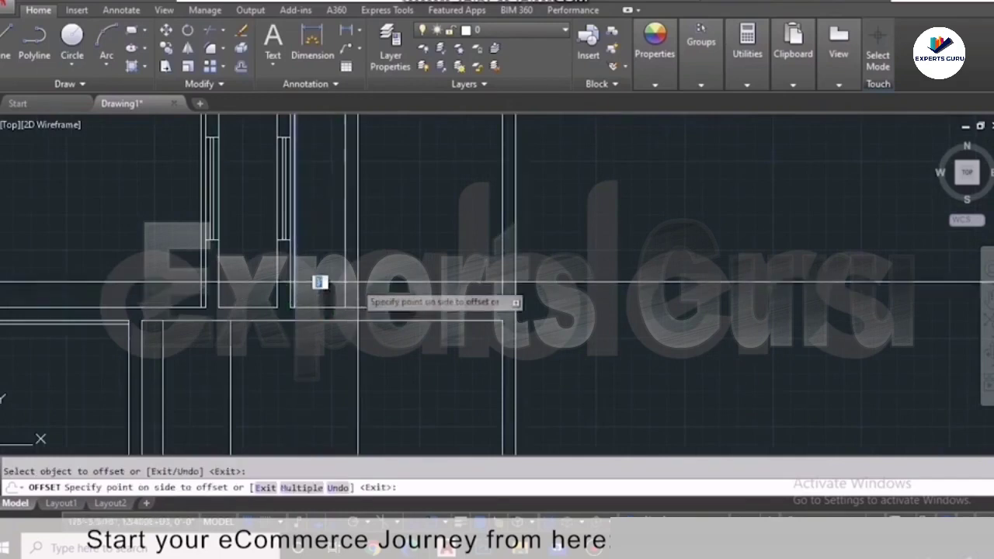
left_click(204, 285)
left_click(148, 302)
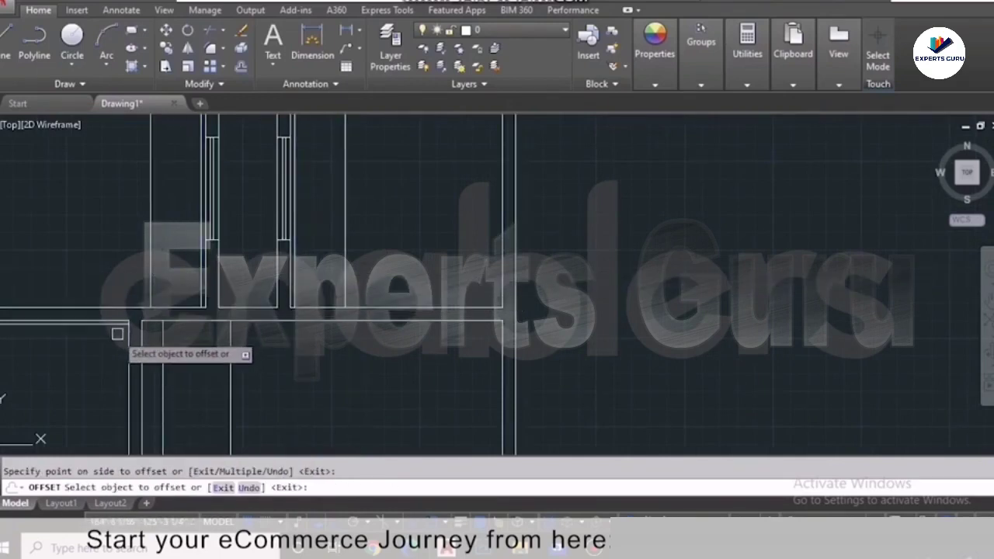
- Offset two horizontal wall lines 3' in the lower-left rooms
left_click(109, 327)
left_click(111, 348)
scroll(111, 349, "down", 3)
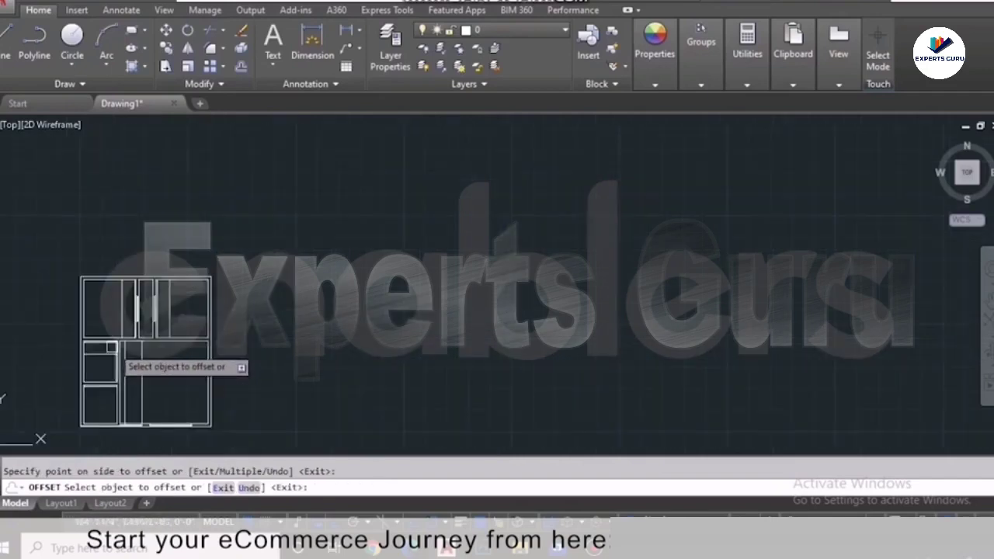
scroll(101, 401, "up", 3)
left_click(126, 367)
left_click(130, 349)
scroll(240, 319, "down", 3)
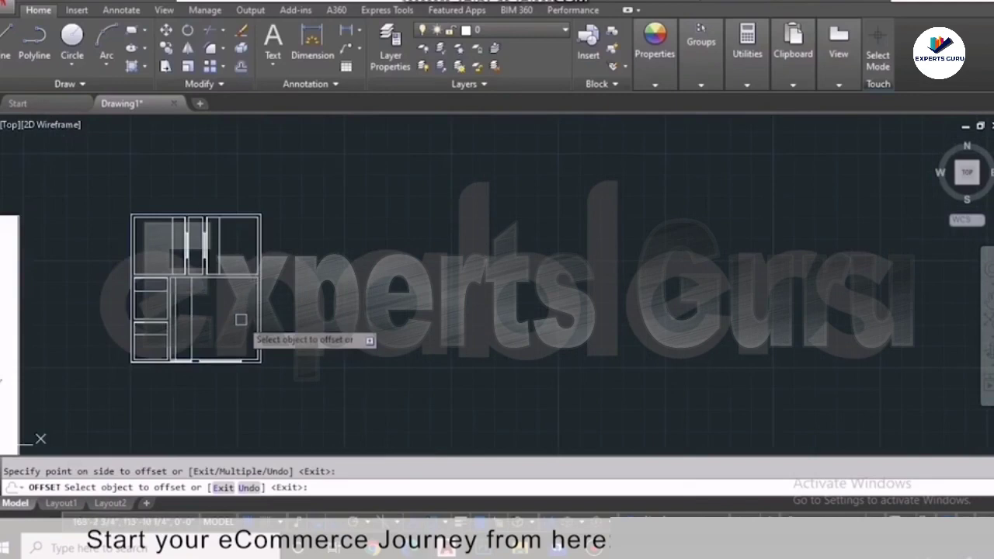
key("Escape")
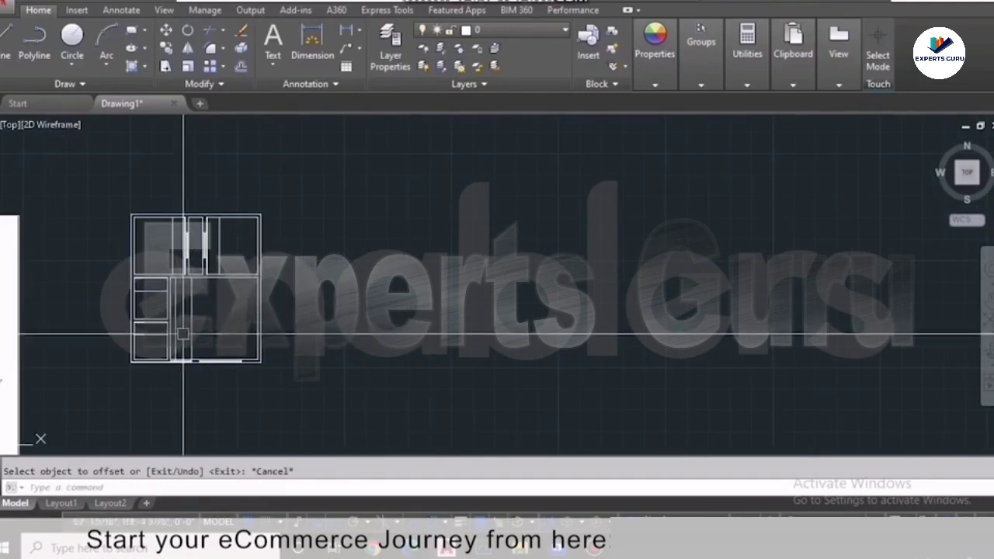
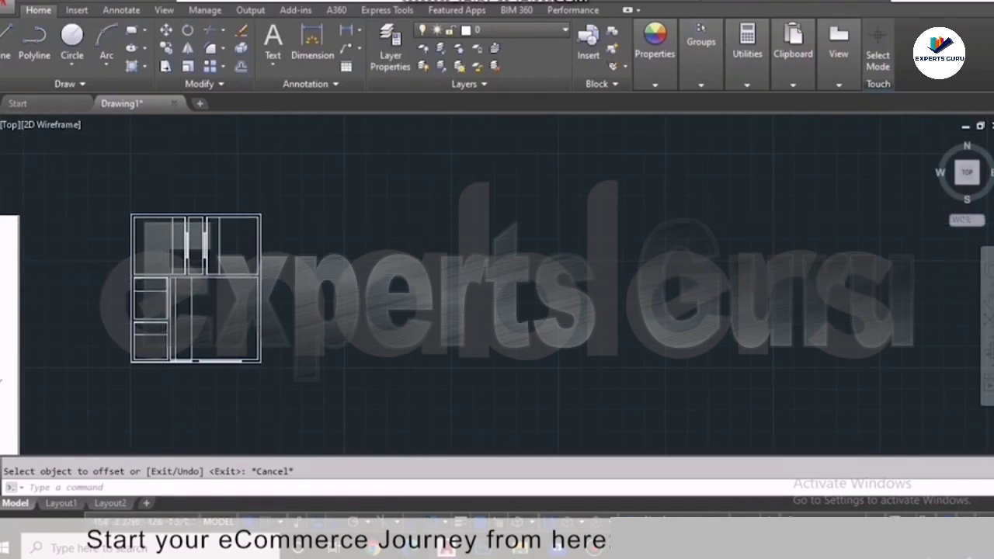
- Start OFFSET and set the offset distance to 3'
scroll(168, 305, "up", 2)
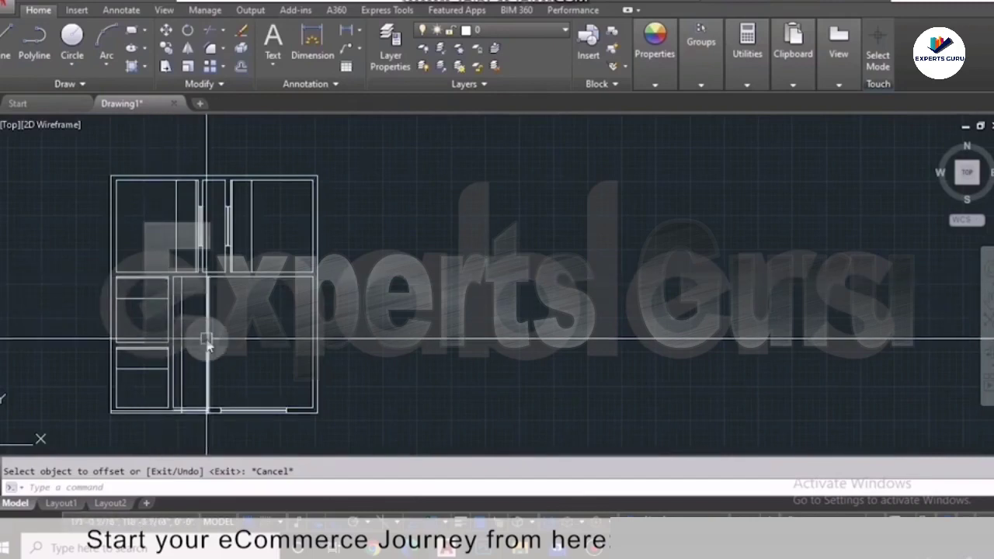
key("Return")
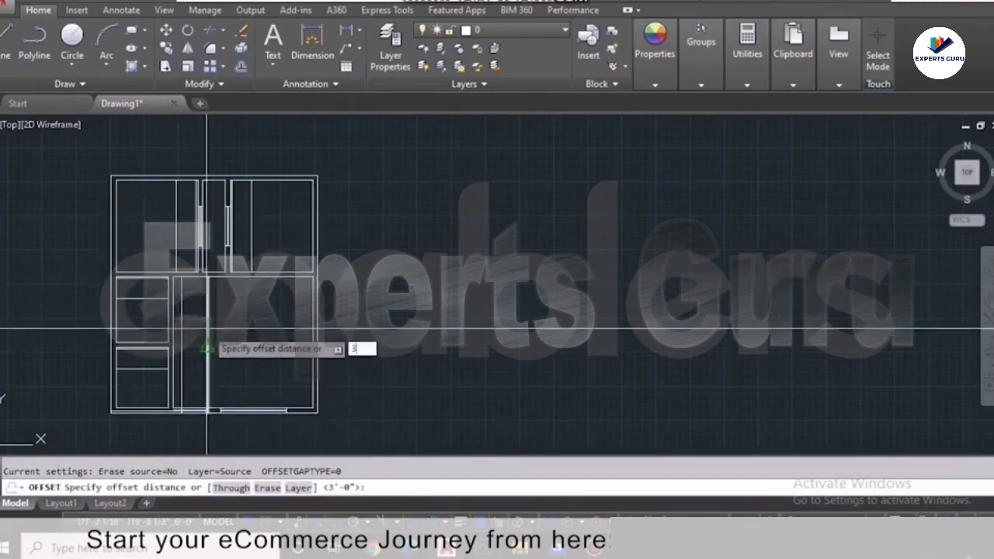
key("Return")
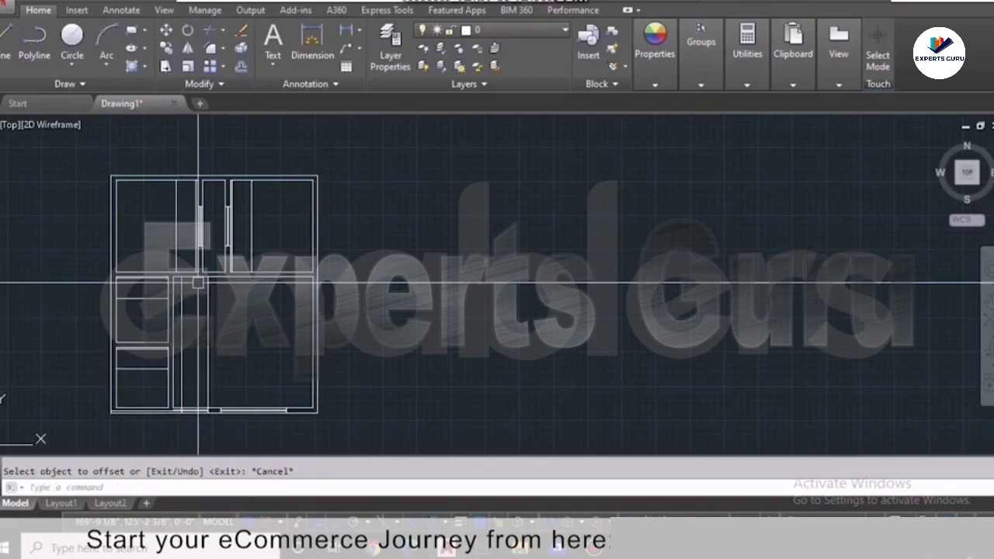
type("o")
key("Return")
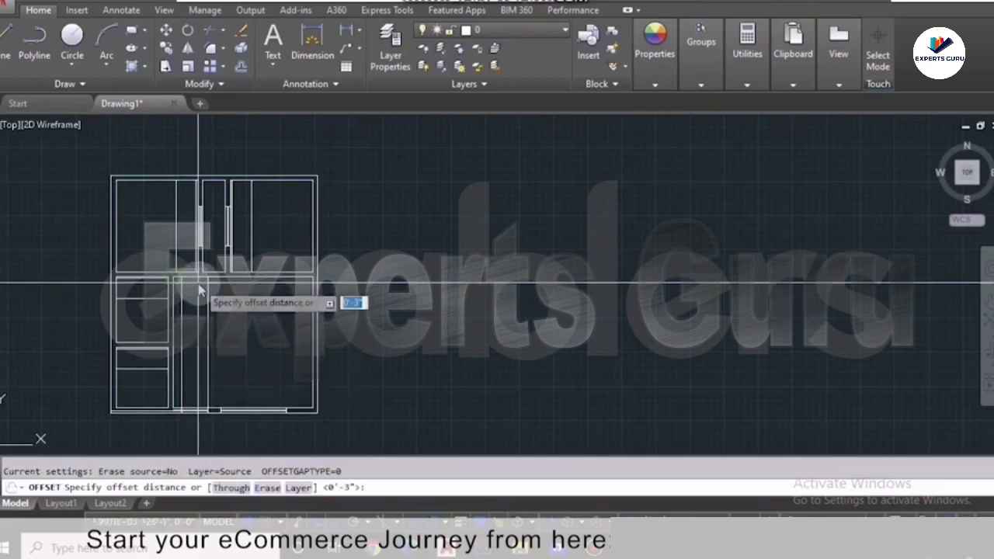
type("3'")
key("Return")
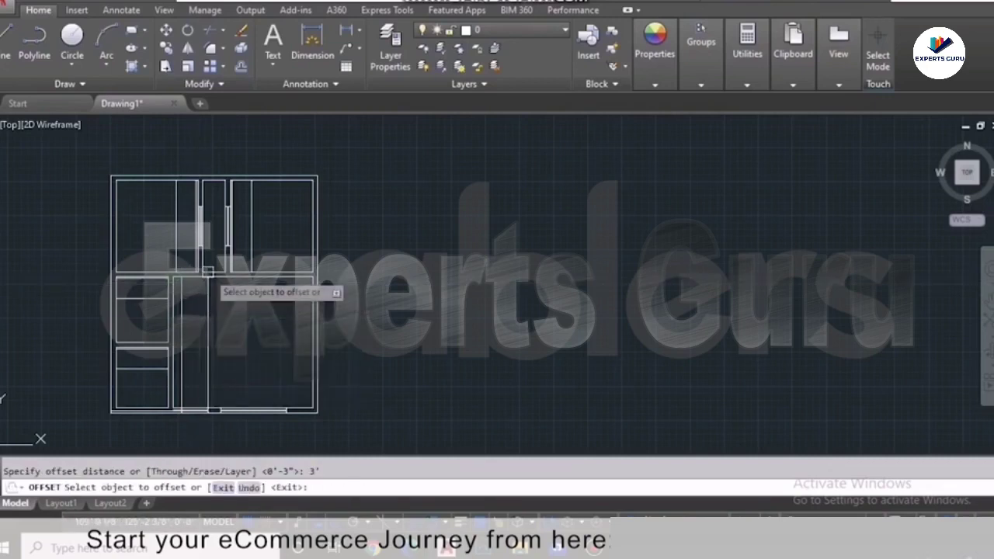
- Offset two horizontal lines 3' upward, then end the command
scroll(242, 268, "up", 2)
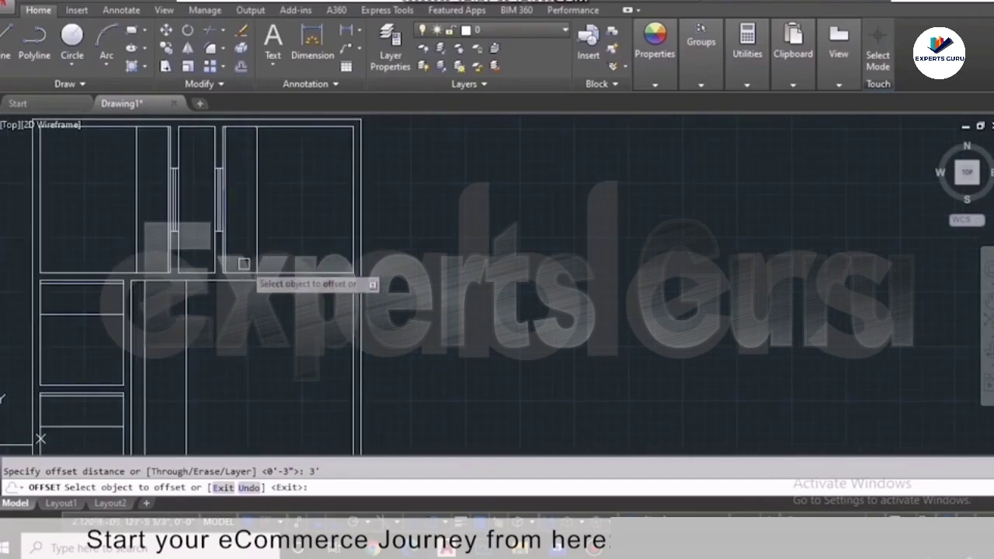
scroll(243, 272, "up", 2)
left_click(243, 282)
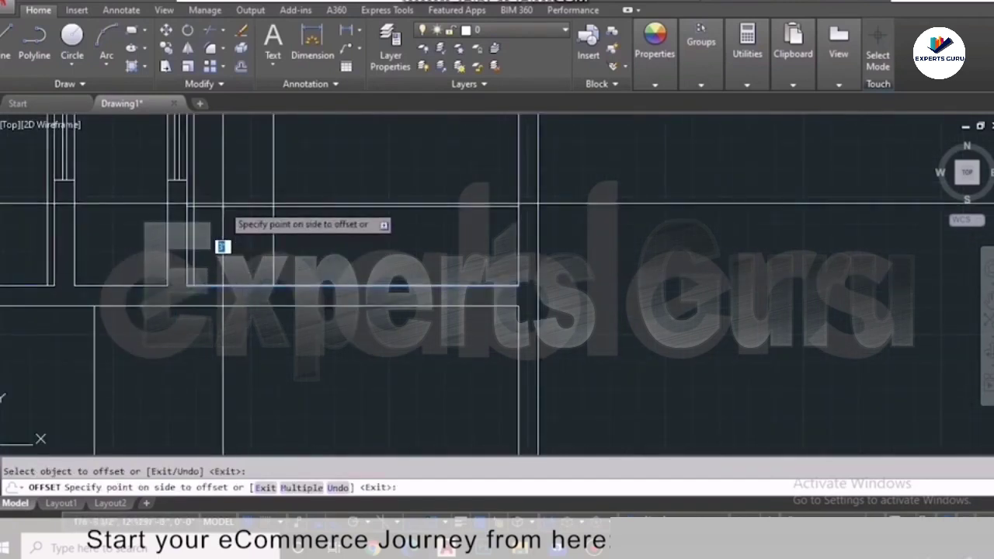
left_click(222, 207)
scroll(127, 250, "down", 2)
scroll(143, 230, "up", 3)
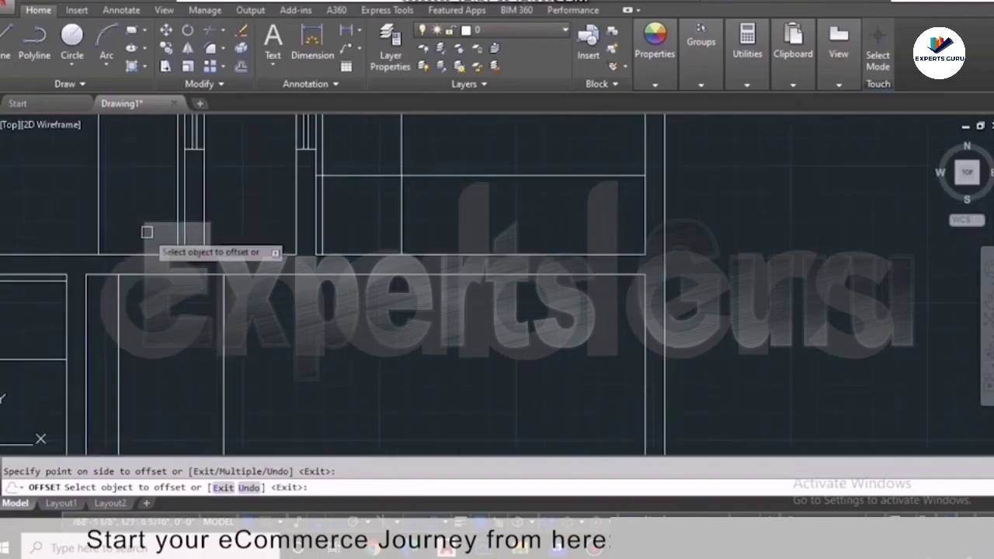
left_click(152, 254)
left_click(147, 203)
scroll(148, 216, "down", 4)
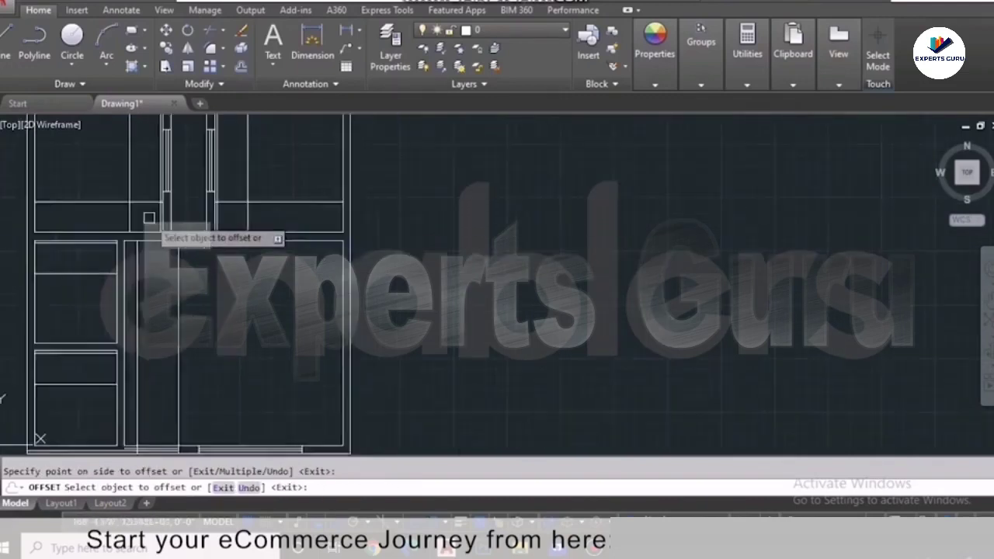
scroll(145, 246, "down", 3)
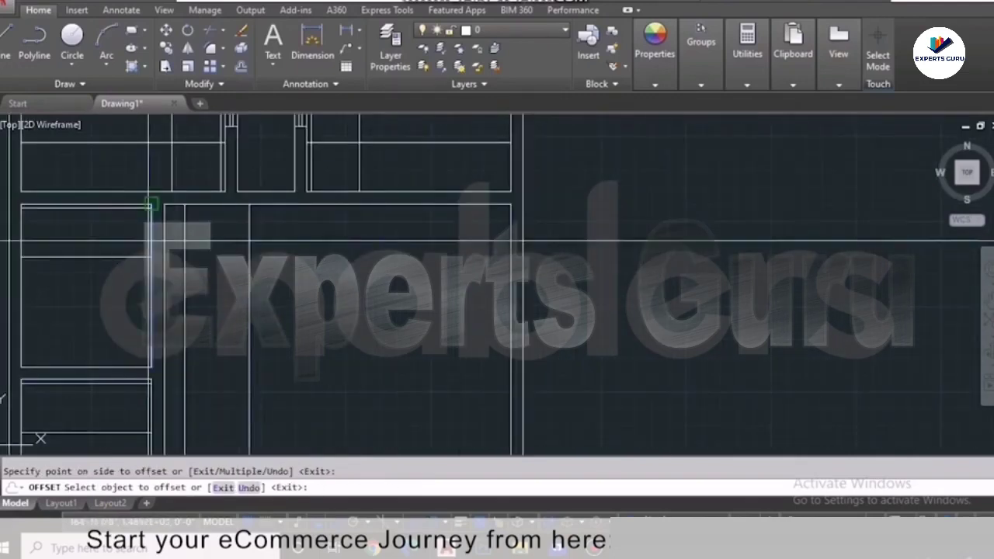
scroll(137, 305, "up", 4)
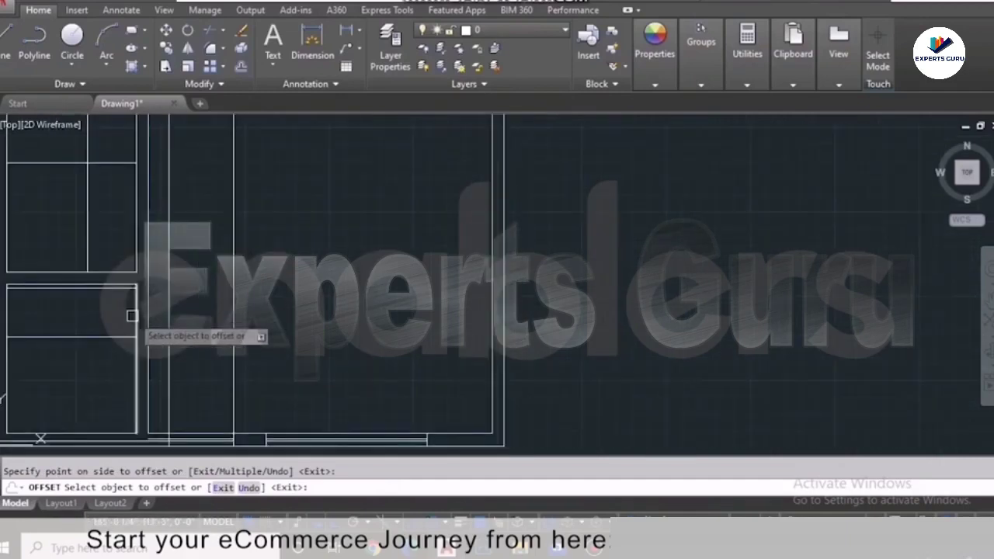
scroll(140, 302, "down", 2)
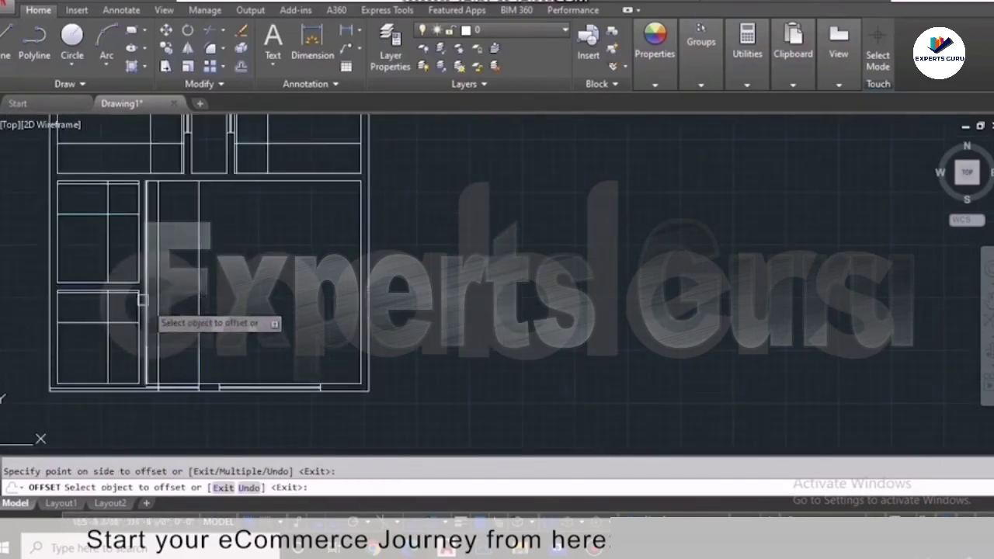
key("Escape")
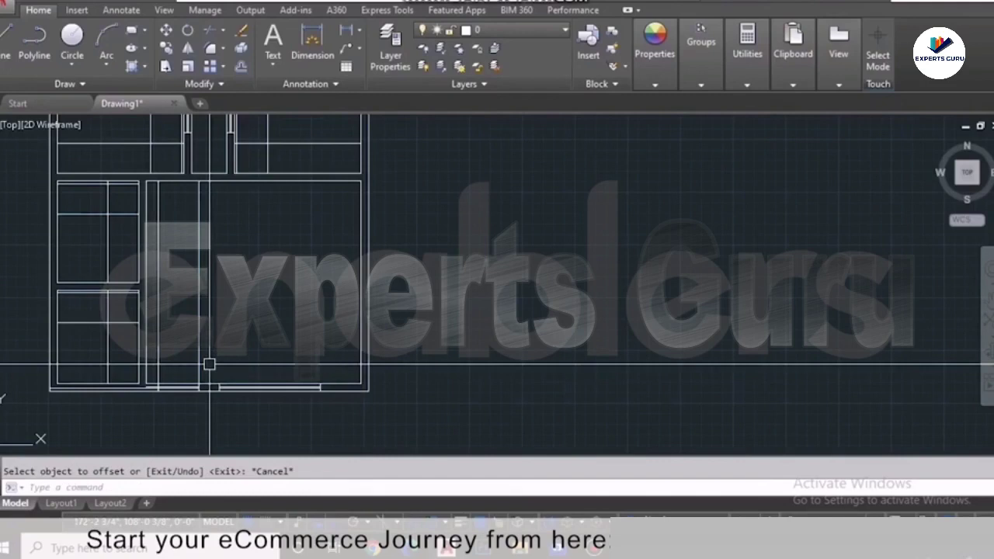
- Trim with all edges as boundaries, removing three excess segments around the small rectangle
key("Return")
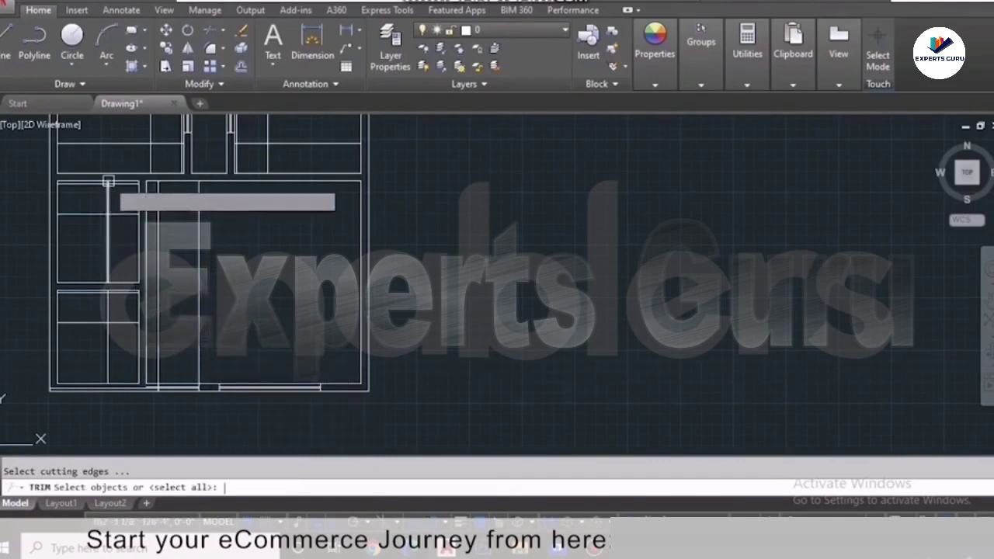
key("Return")
scroll(94, 185, "up", 4)
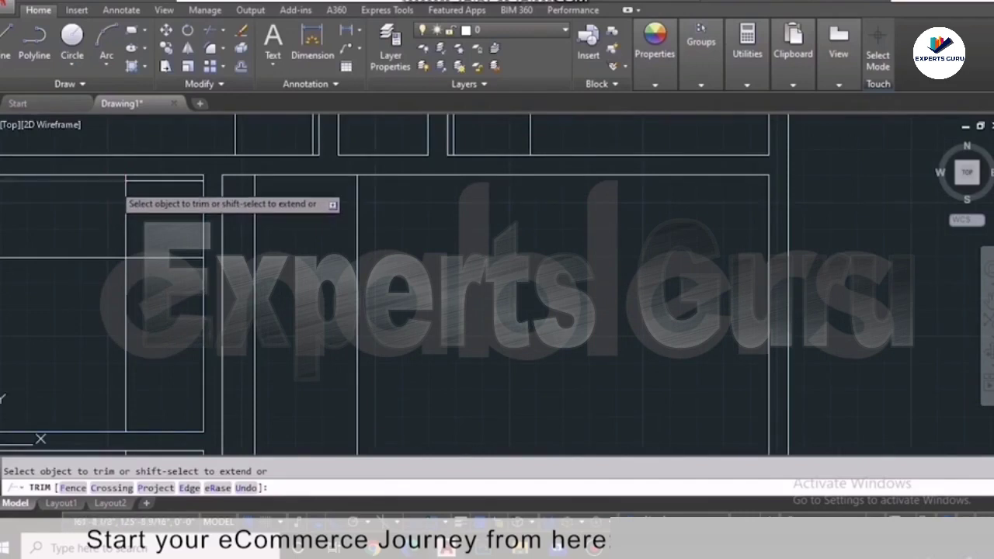
scroll(121, 181, "up", 6)
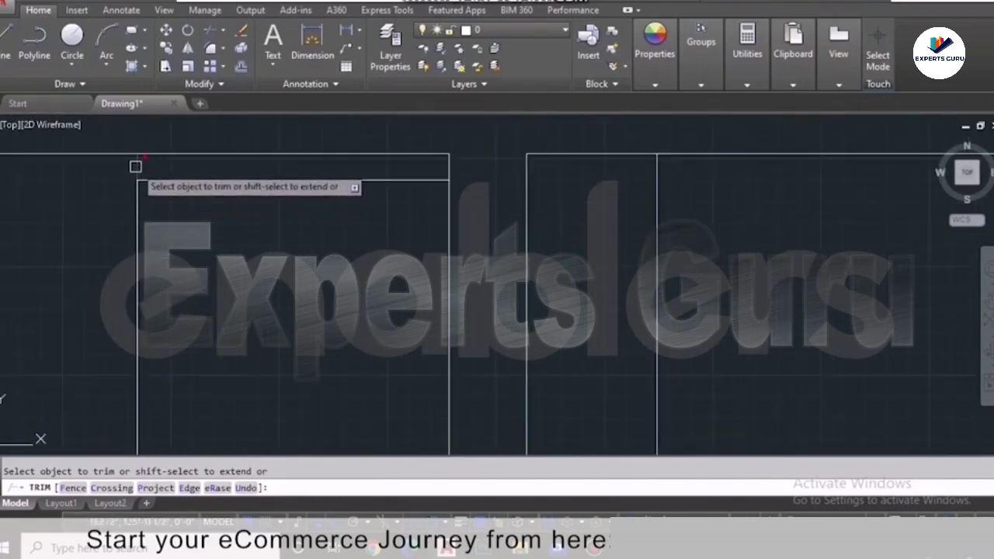
scroll(142, 188, "down", 4)
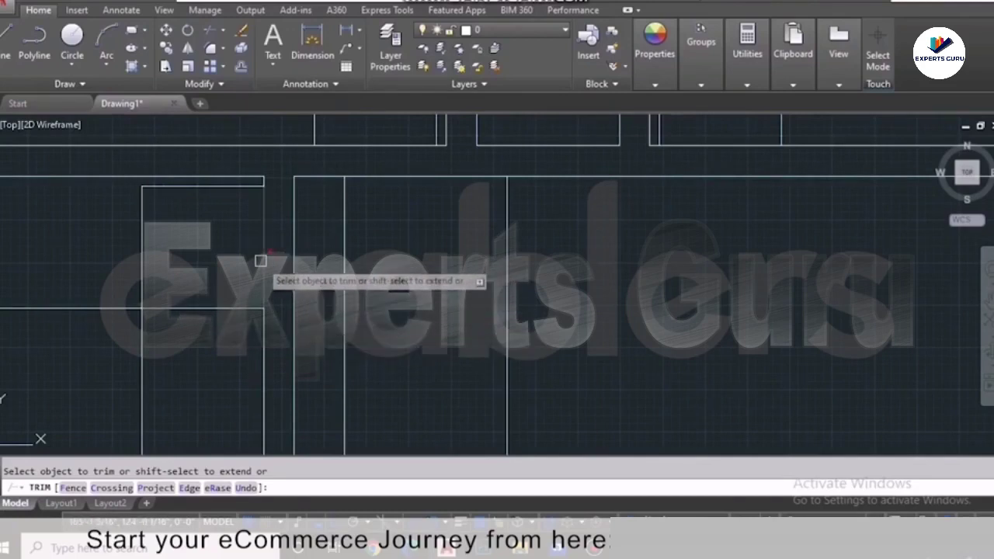
scroll(305, 281, "down", 3)
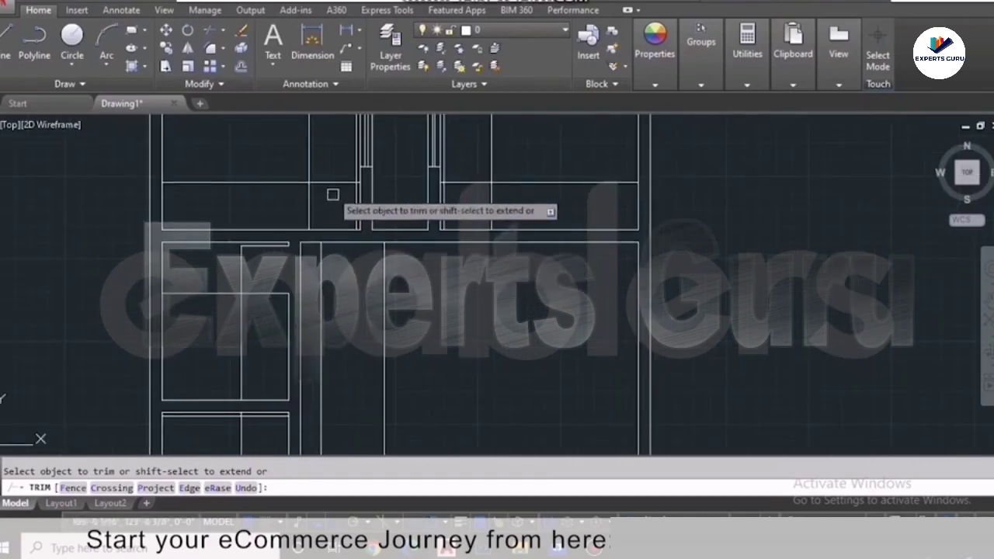
left_click(308, 156)
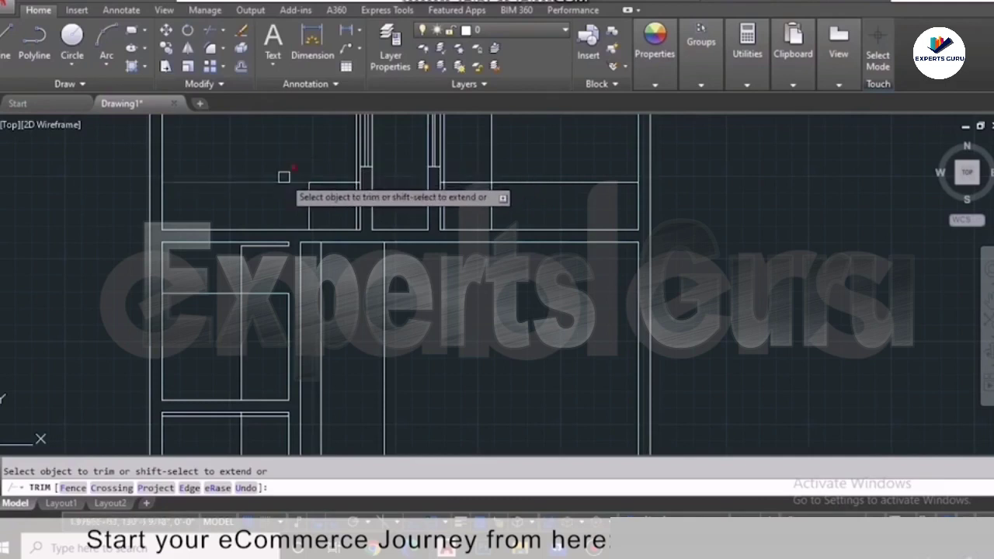
left_click(283, 177)
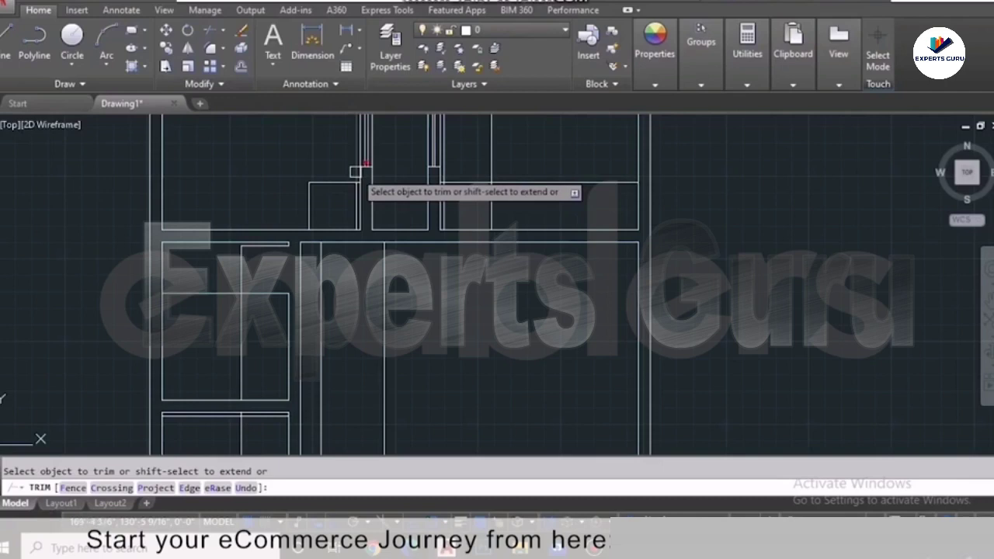
left_click(355, 171)
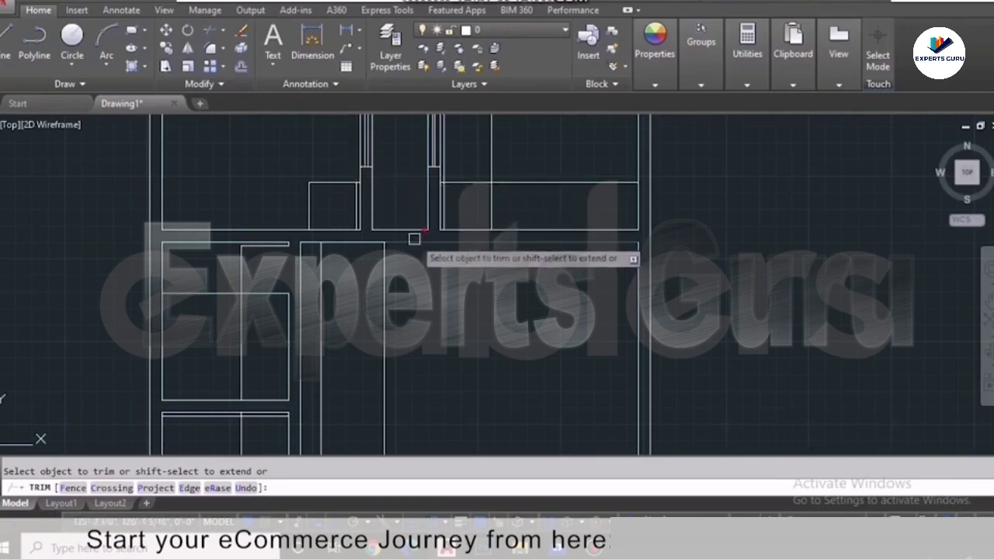
- Trim the lower part of the vertical line and the horizontal segment left of it
scroll(359, 182, "up", 4)
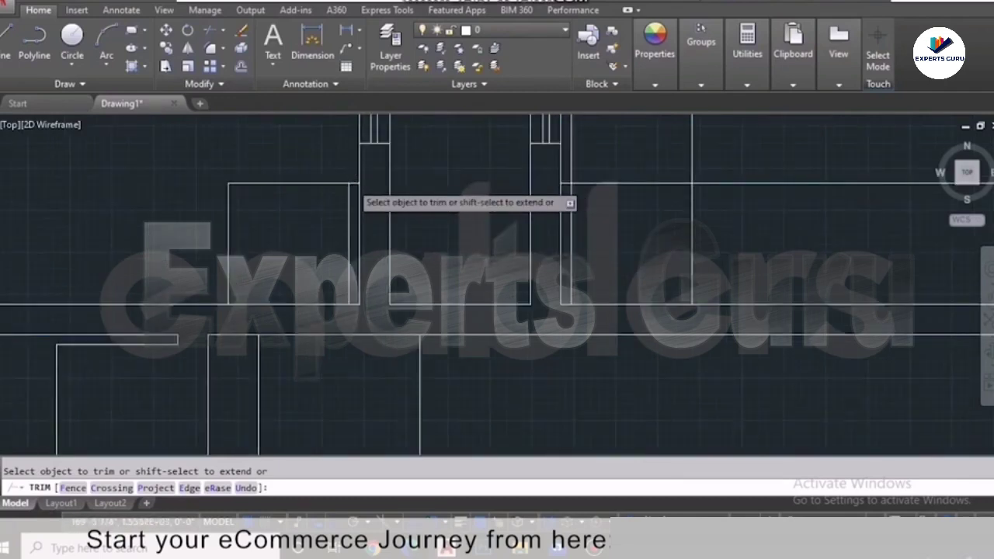
scroll(351, 182, "up", 3)
scroll(354, 186, "down", 5)
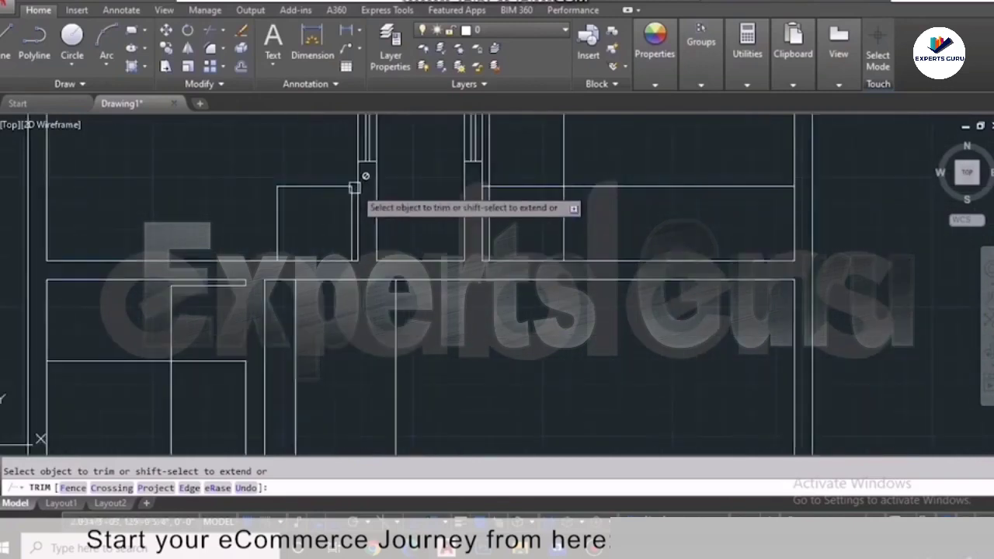
left_click(171, 389)
left_click(145, 361)
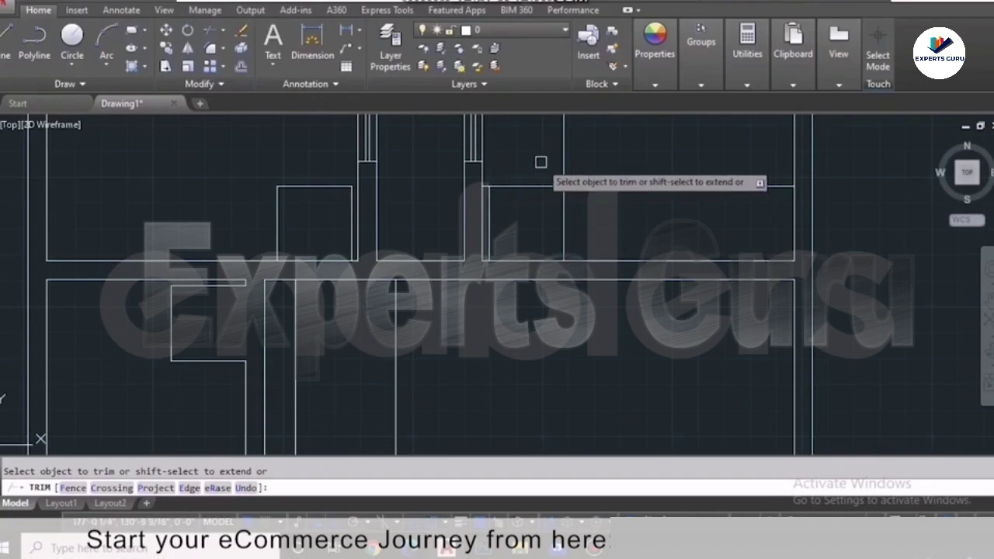
- Window-trim the remaining overlaps, including the rectangle's bottom-edge piece and the vertical line below it
left_click(566, 187)
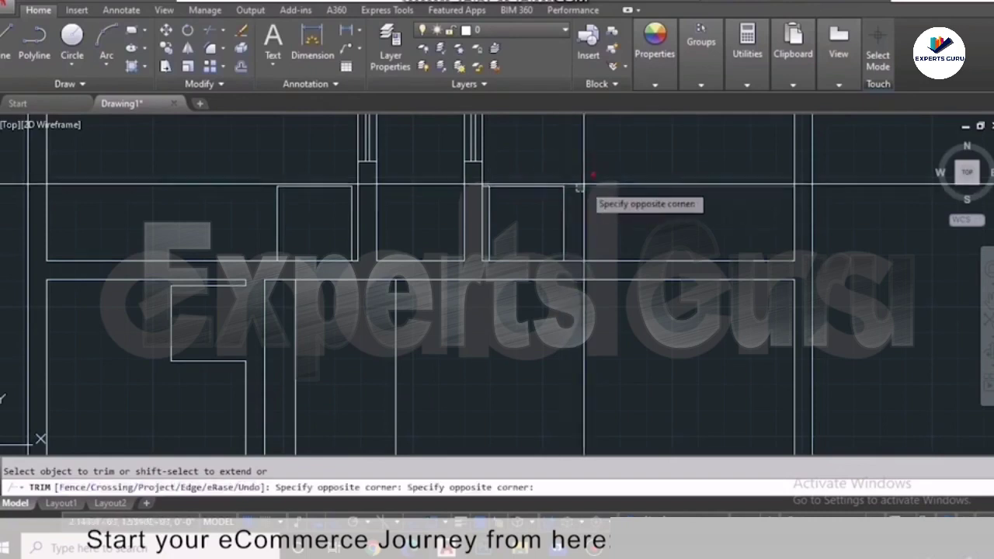
left_click(578, 188)
scroll(577, 175, "up", 5)
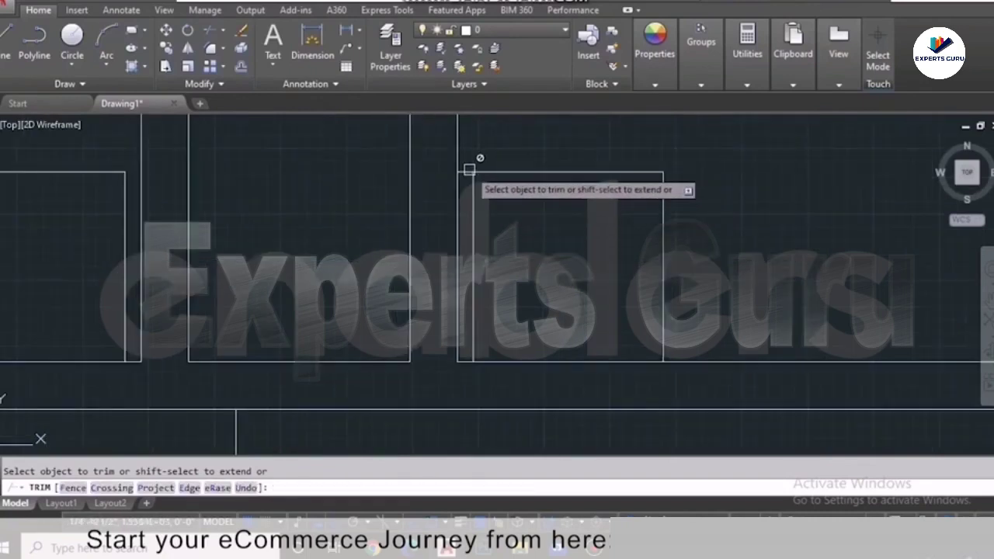
scroll(521, 175, "down", 5)
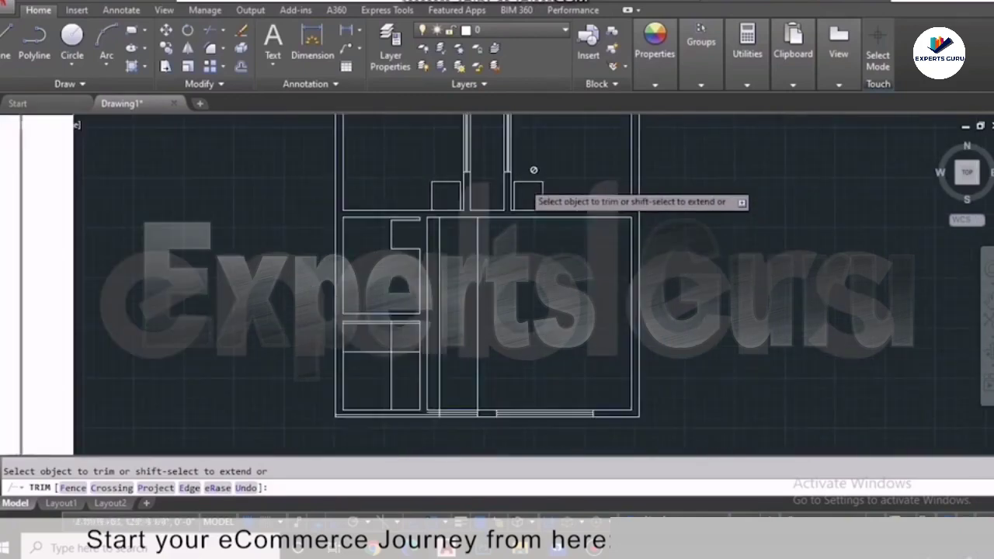
scroll(396, 365, "up", 4)
left_click(388, 373)
left_click(348, 350)
left_click(349, 350)
left_click(372, 375)
scroll(377, 254, "up", 4)
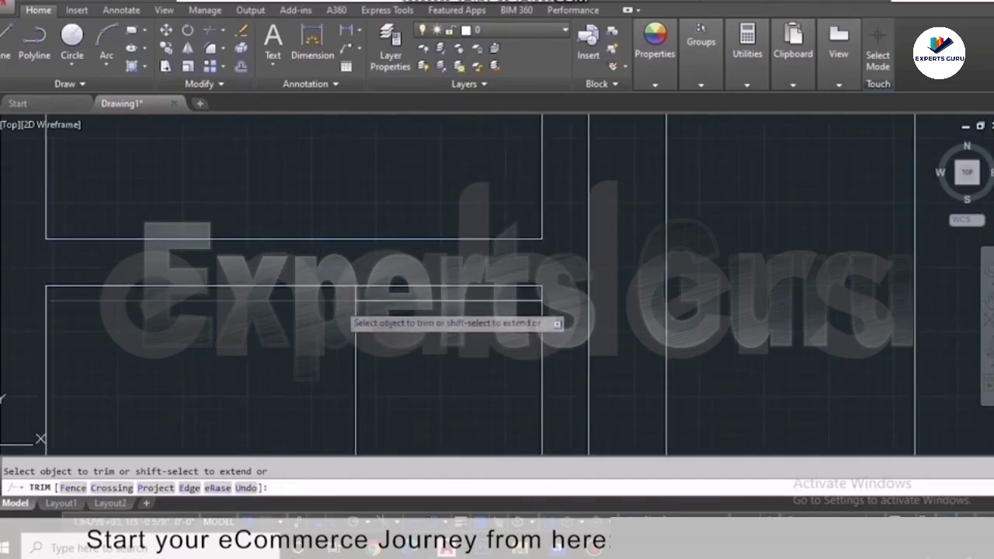
scroll(347, 302, "down", 5)
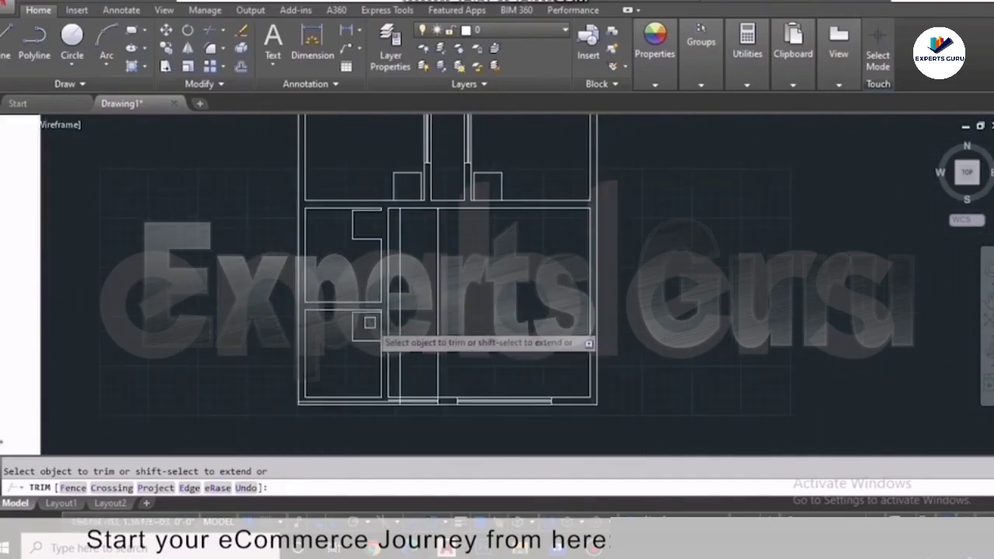
key("Escape")
type("ex")
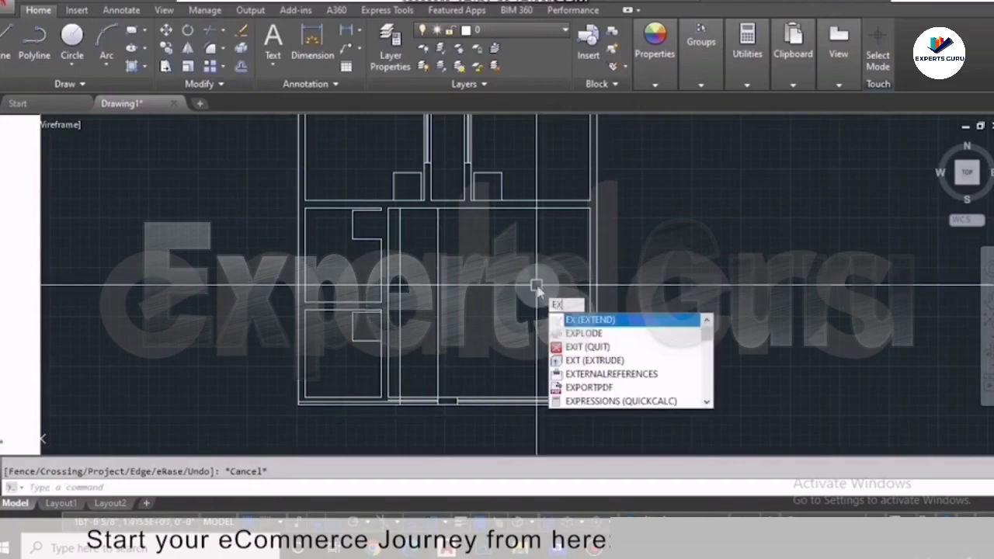
left_click(577, 321)
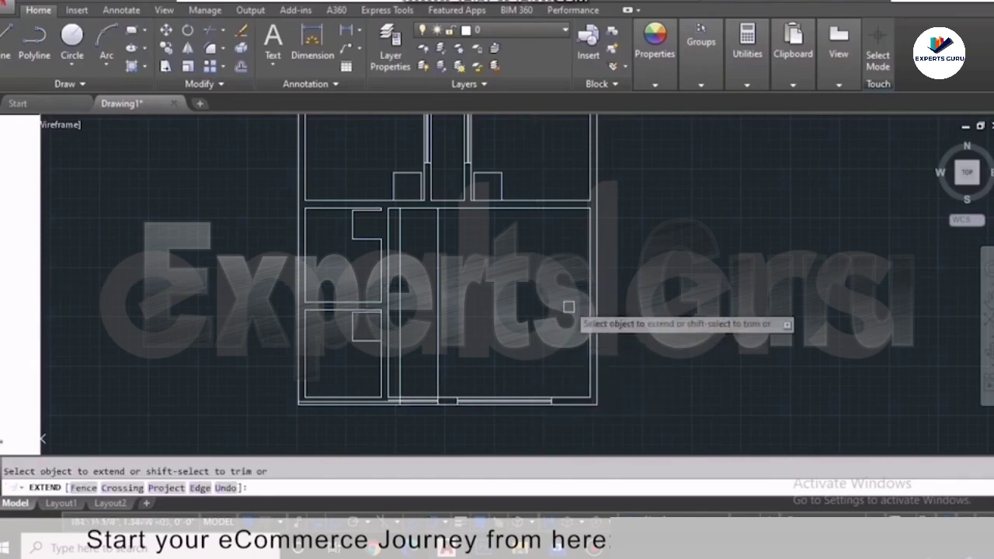
scroll(423, 210, "up", 4)
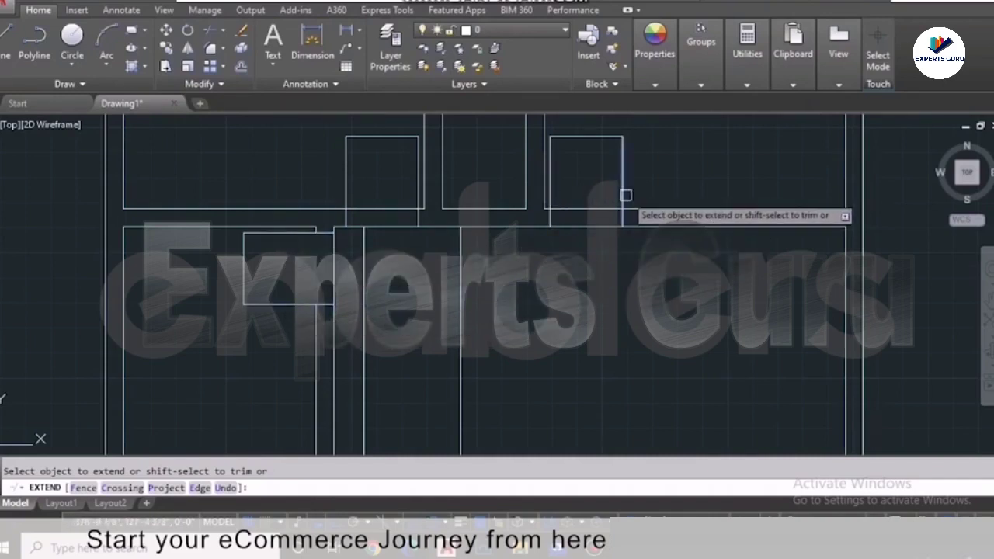
scroll(590, 229, "down", 4)
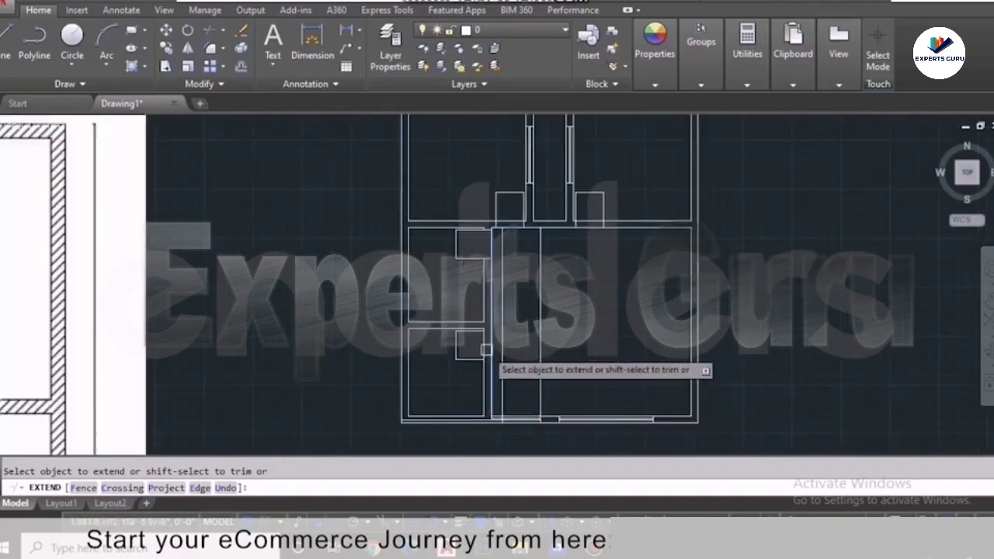
scroll(480, 334, "up", 4)
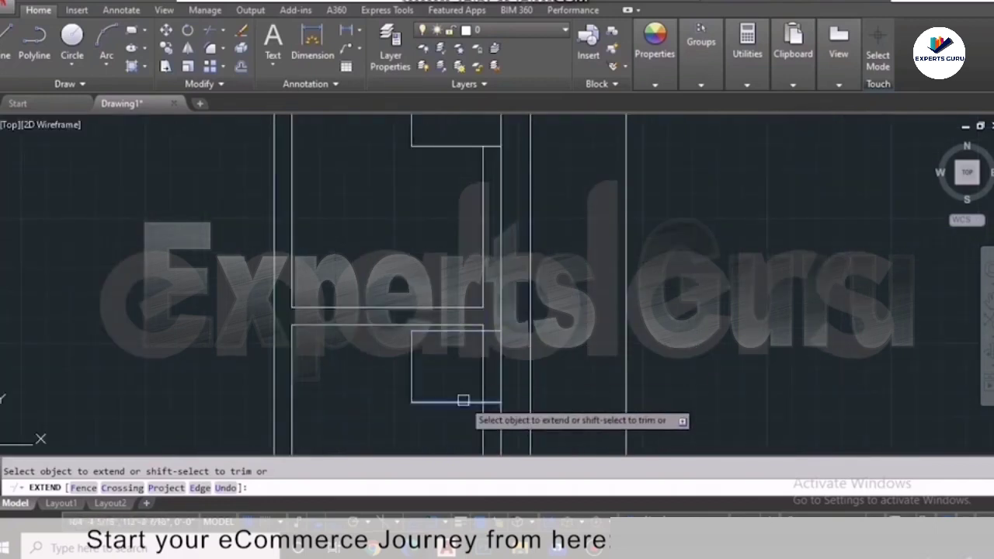
scroll(533, 350, "down", 4)
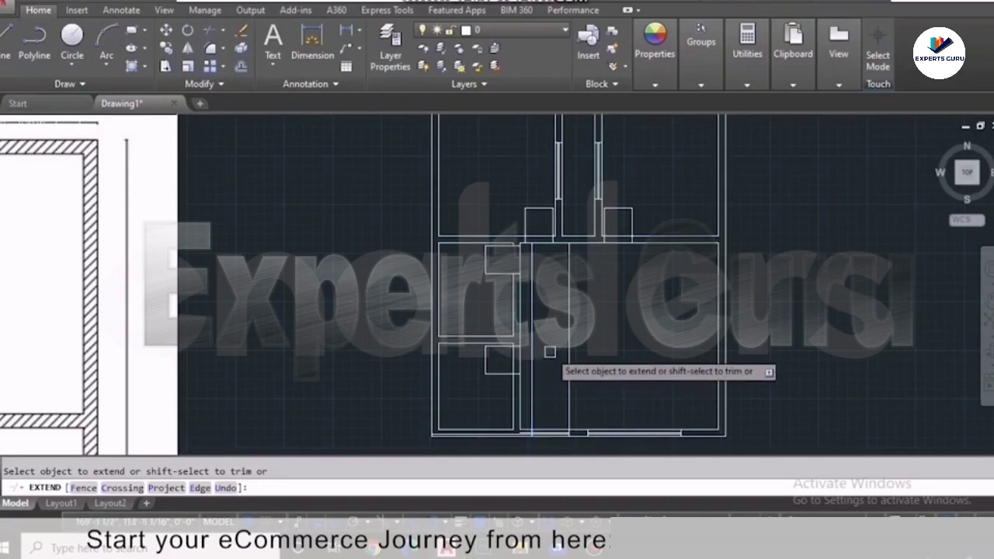
key("Escape")
- Draw a 3-point arc door swing for the left corridor doorway
scroll(549, 403, "down", 4)
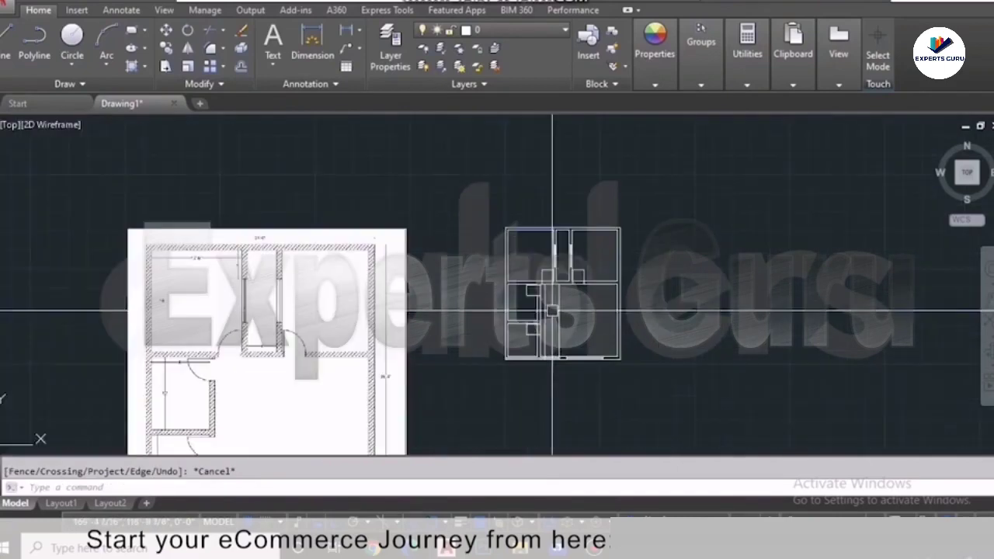
scroll(237, 327, "up", 5)
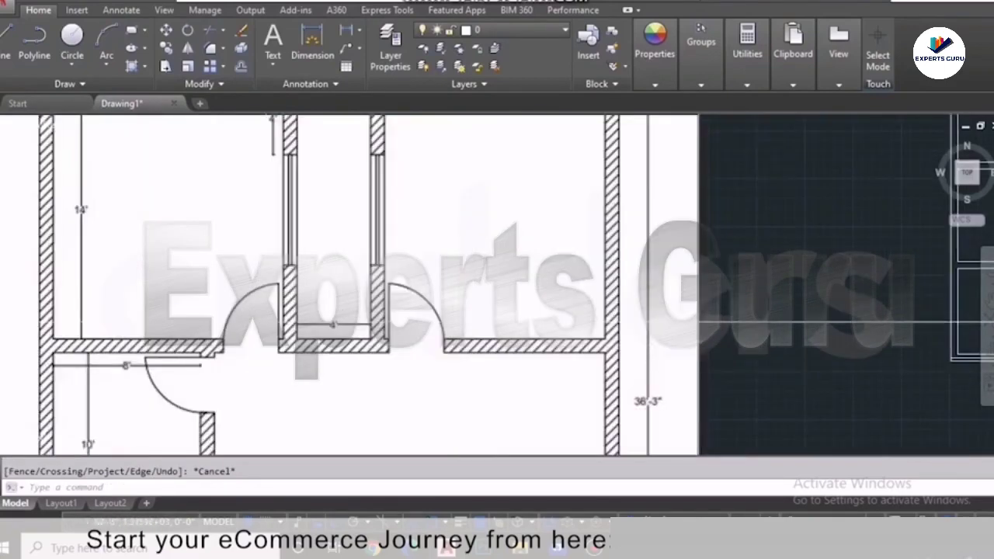
scroll(242, 300, "down", 5)
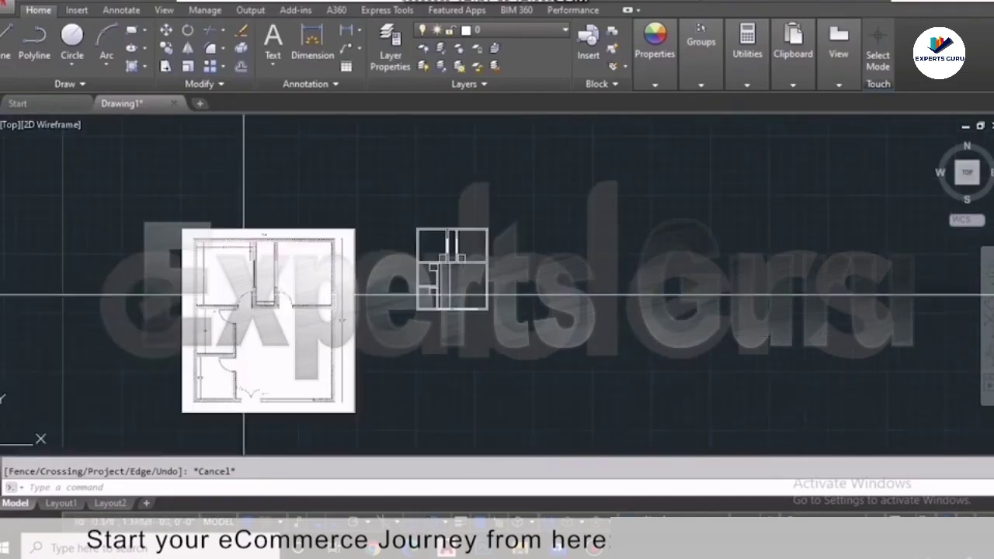
scroll(464, 264, "up", 6)
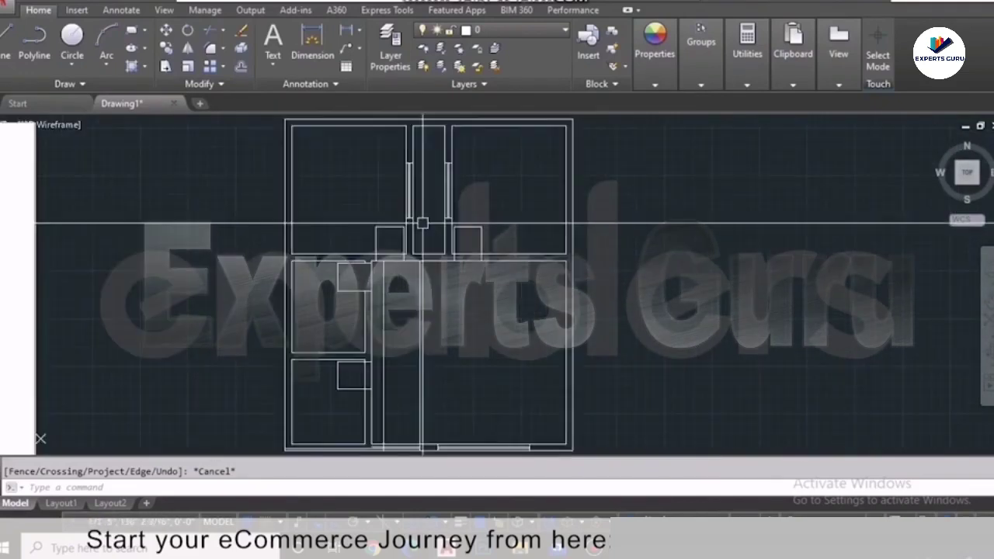
left_click(111, 32)
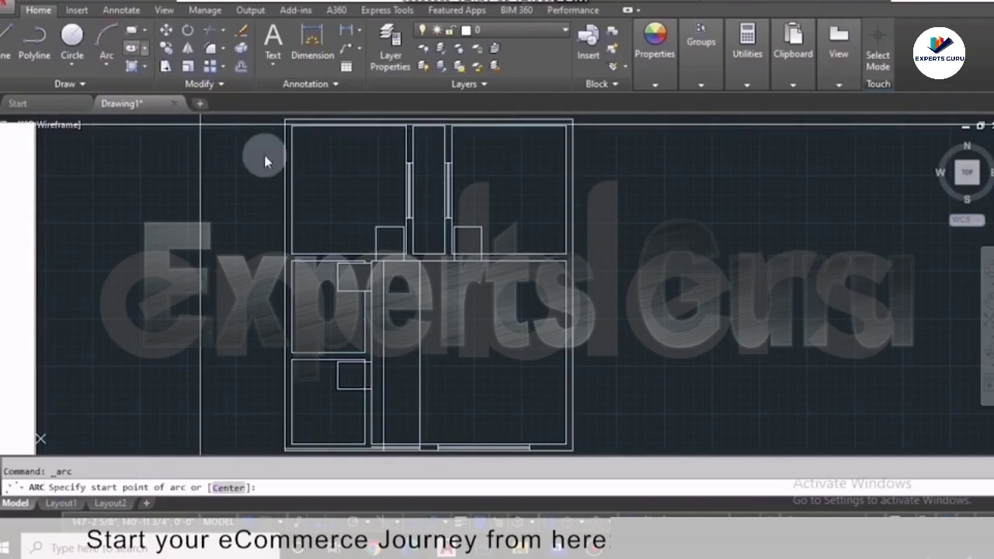
scroll(463, 209, "up", 4)
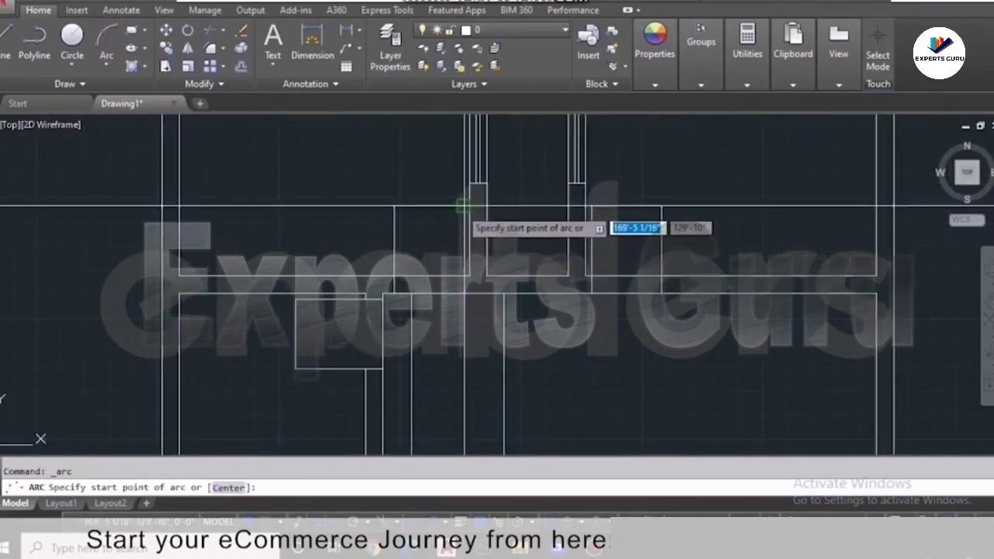
left_click(463, 208)
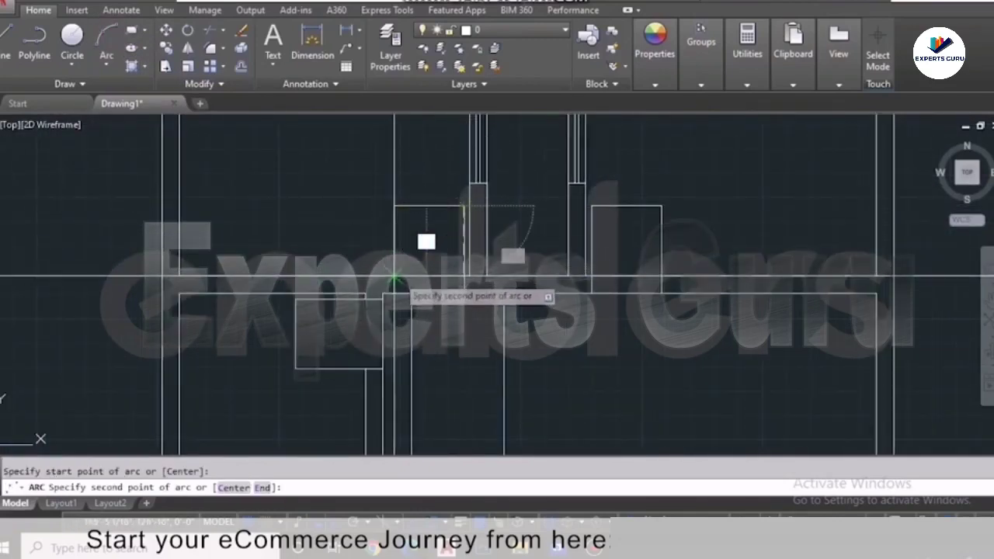
left_click(395, 276)
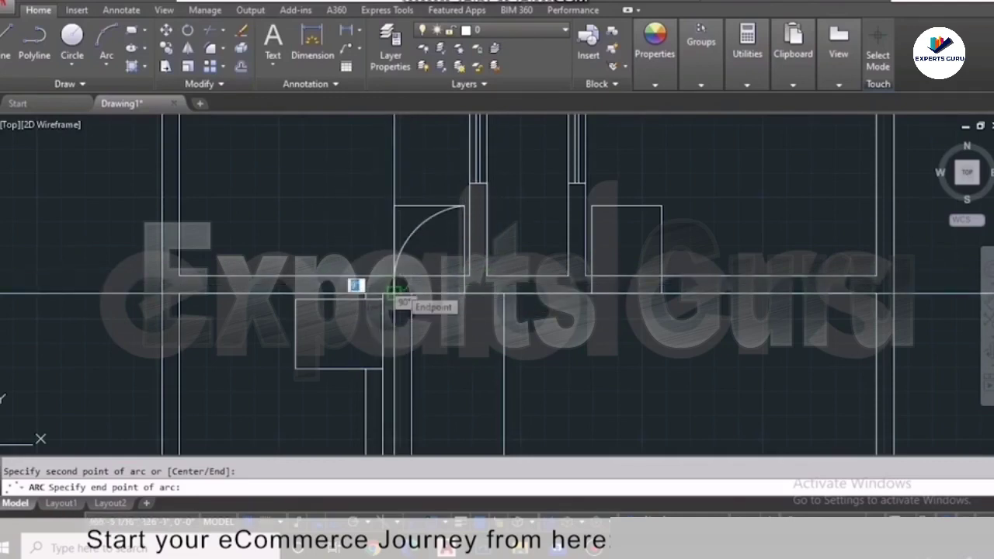
left_click(394, 293)
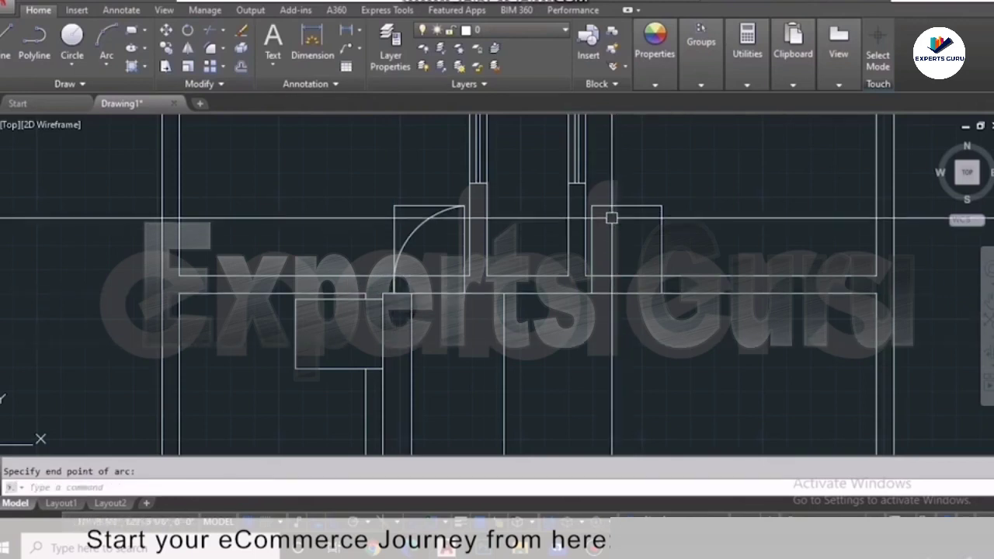
- Draw the mirrored door swing arc for the right corridor doorway
key("Return")
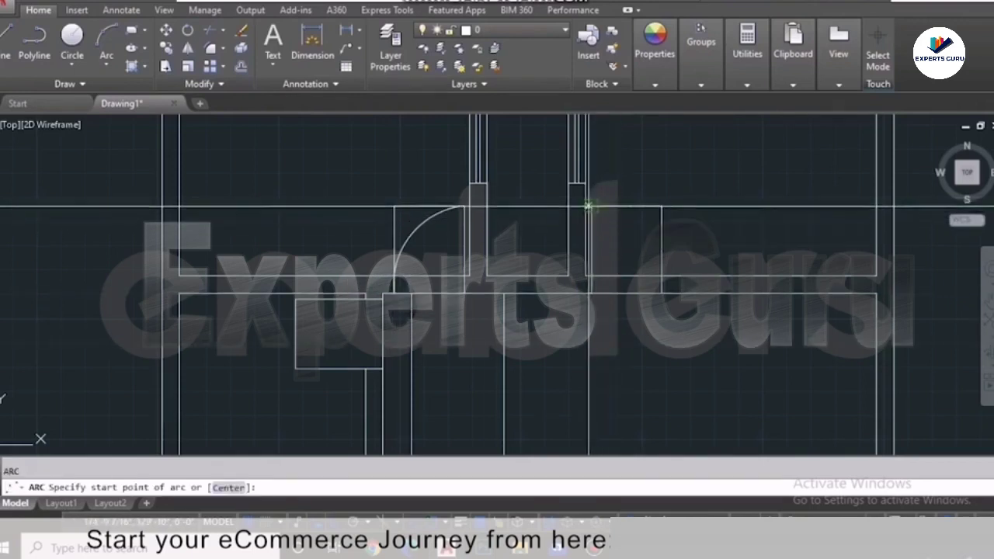
left_click(591, 207)
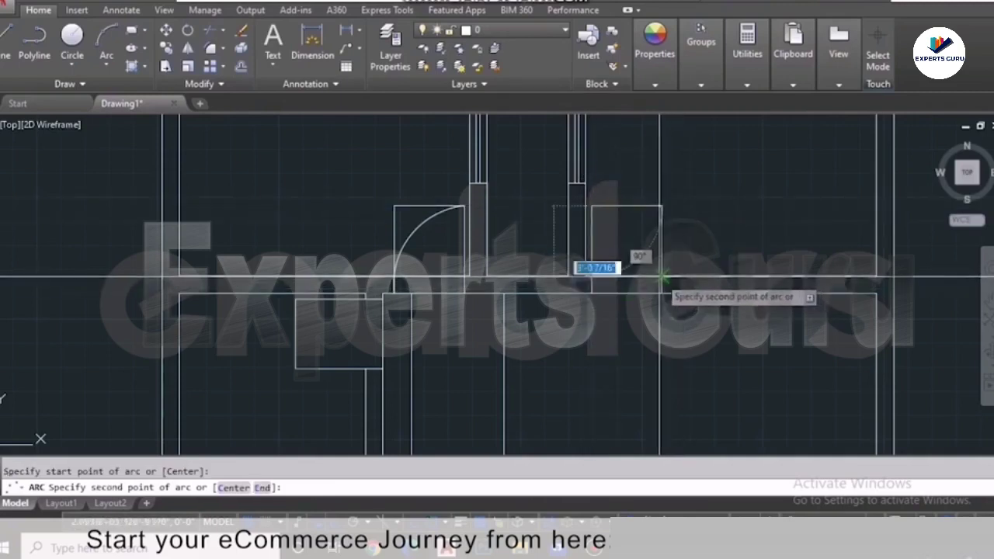
left_click(662, 275)
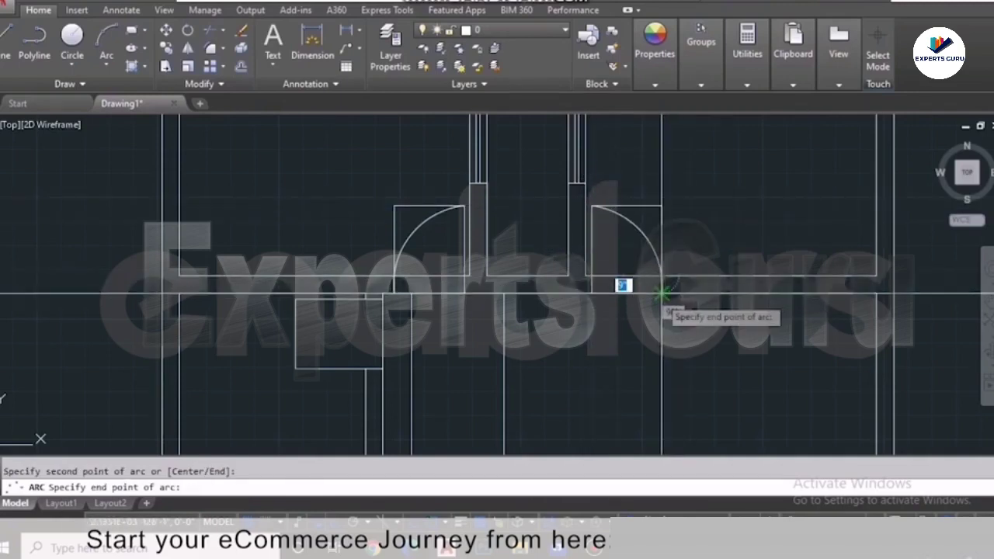
left_click(661, 293)
key("Return")
key("ctrl+z")
- Draw a door swing arc for the door in the left room
left_click(106, 46)
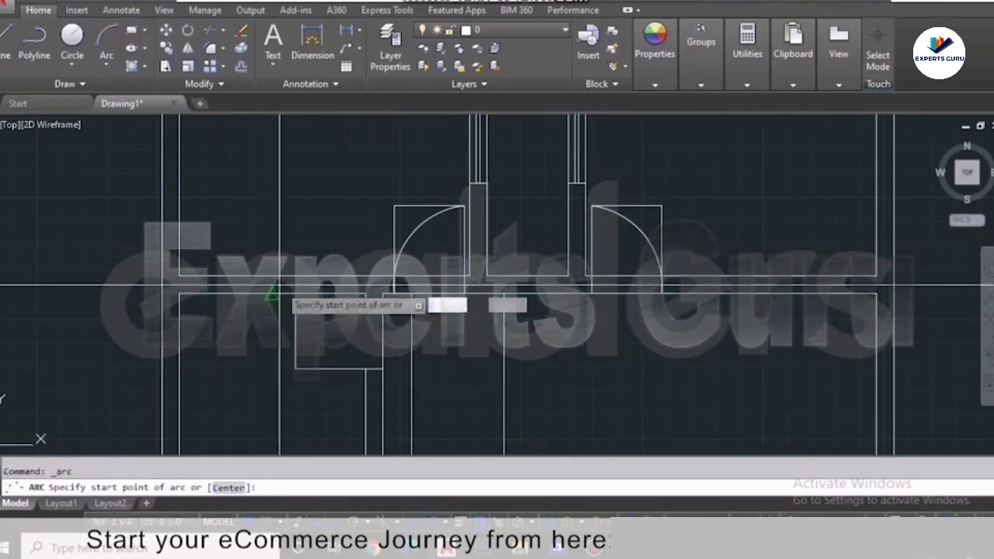
left_click(383, 293)
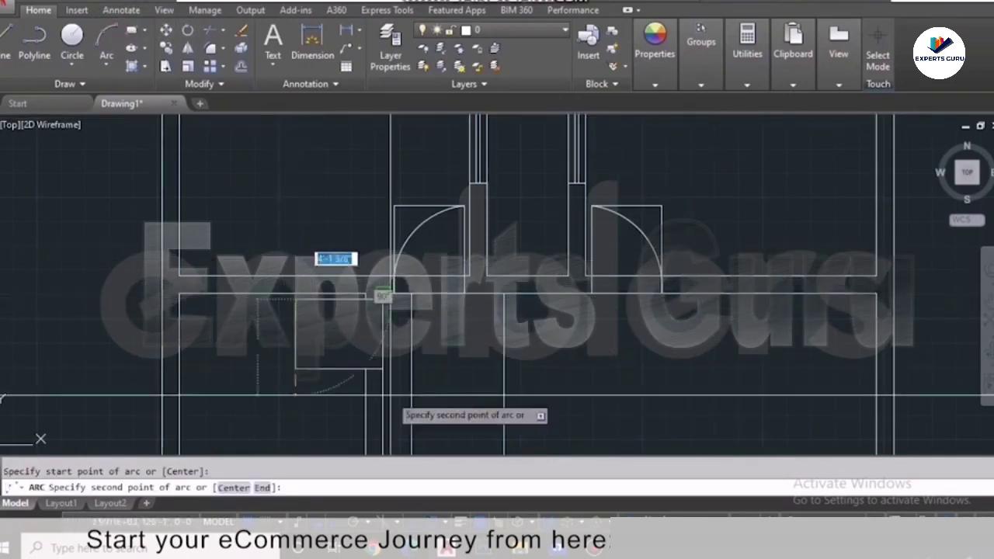
left_click(365, 370)
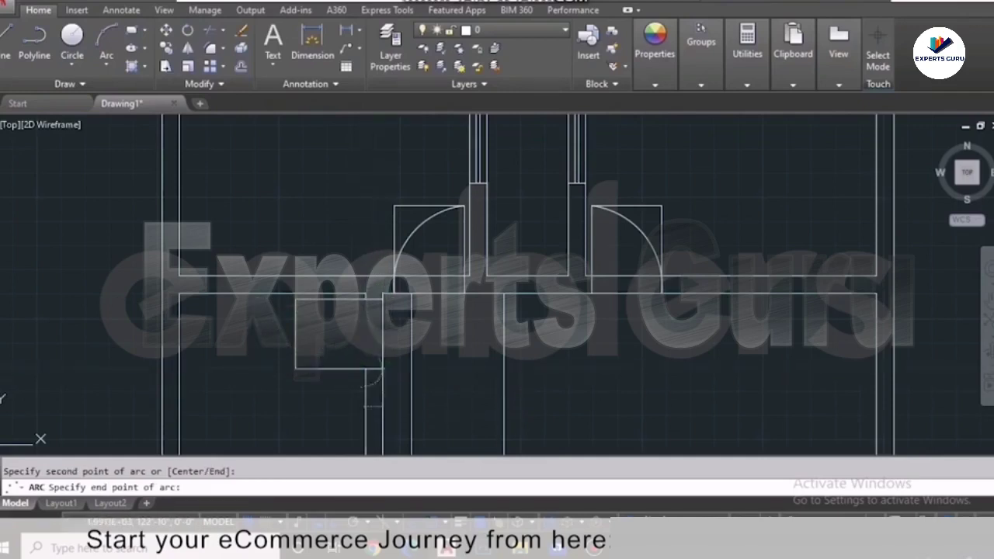
left_click(382, 369)
scroll(464, 347, "down", 5)
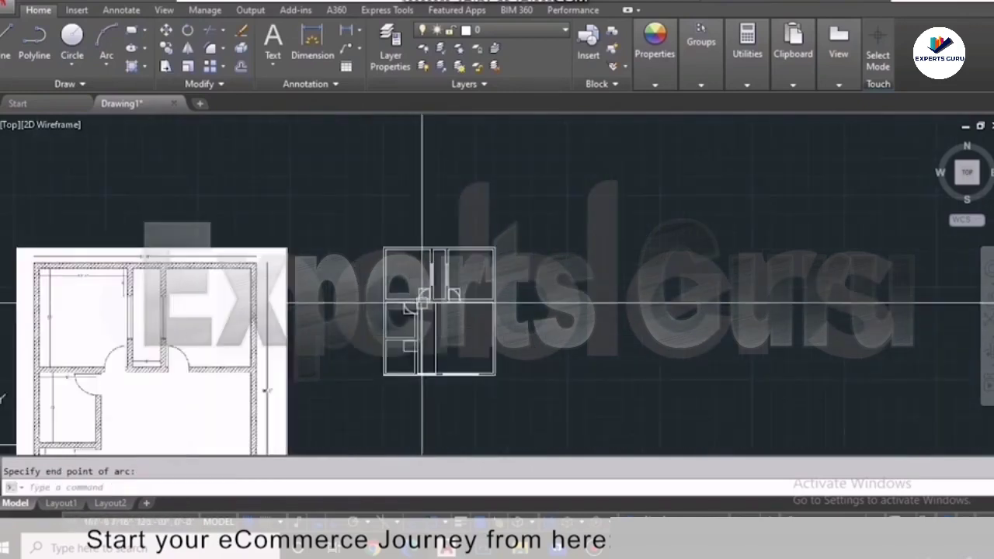
- Draw a door swing arc for the lower left room's doorway
scroll(410, 335, "up", 5)
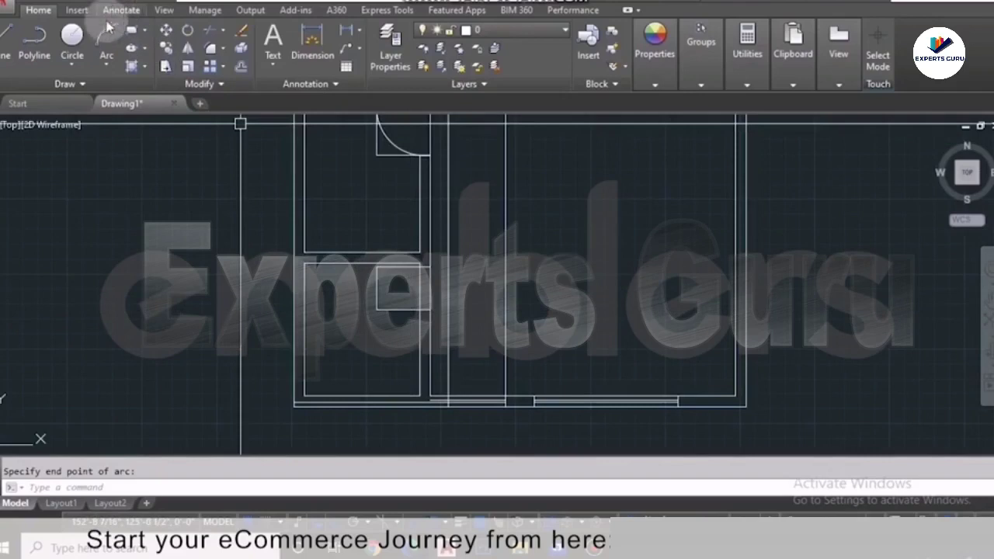
left_click(106, 39)
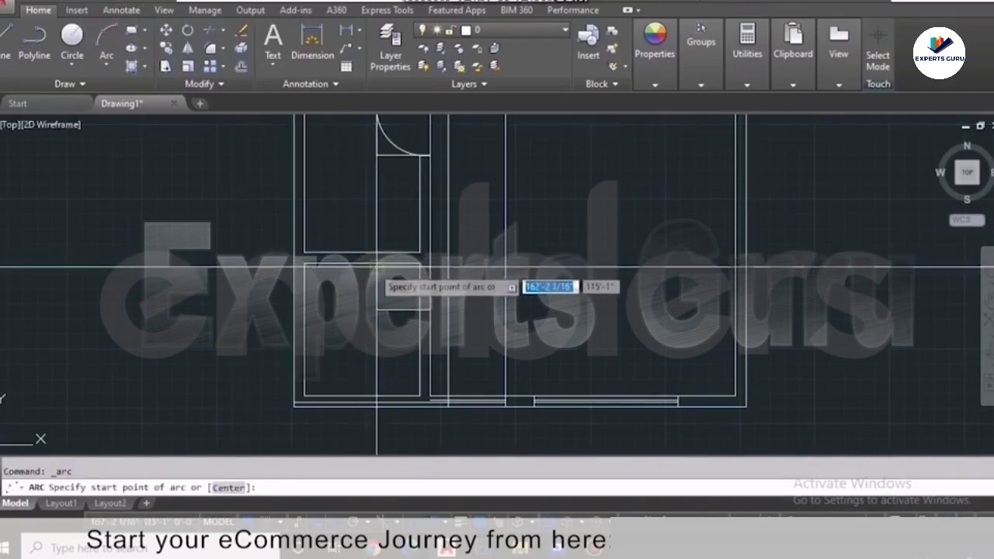
left_click(376, 267)
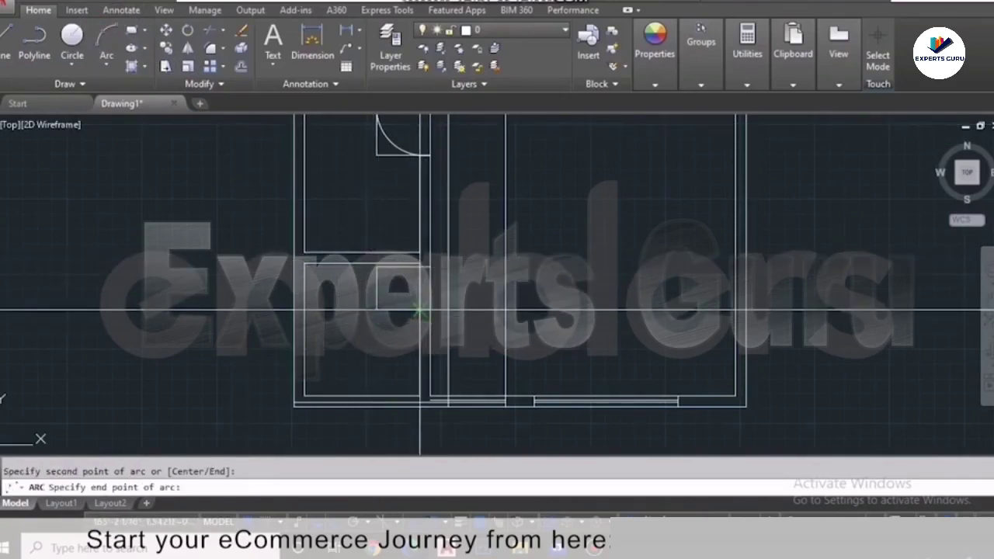
left_click(430, 309)
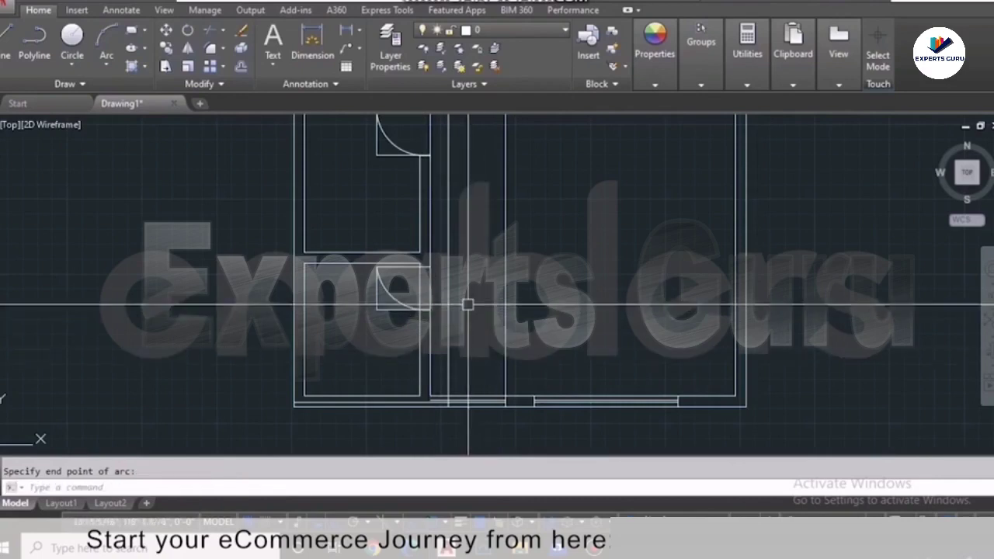
- Delete the stray wall line and the leftover door-leaf line across the door opening
scroll(466, 292, "down", 4)
scroll(478, 193, "up", 5)
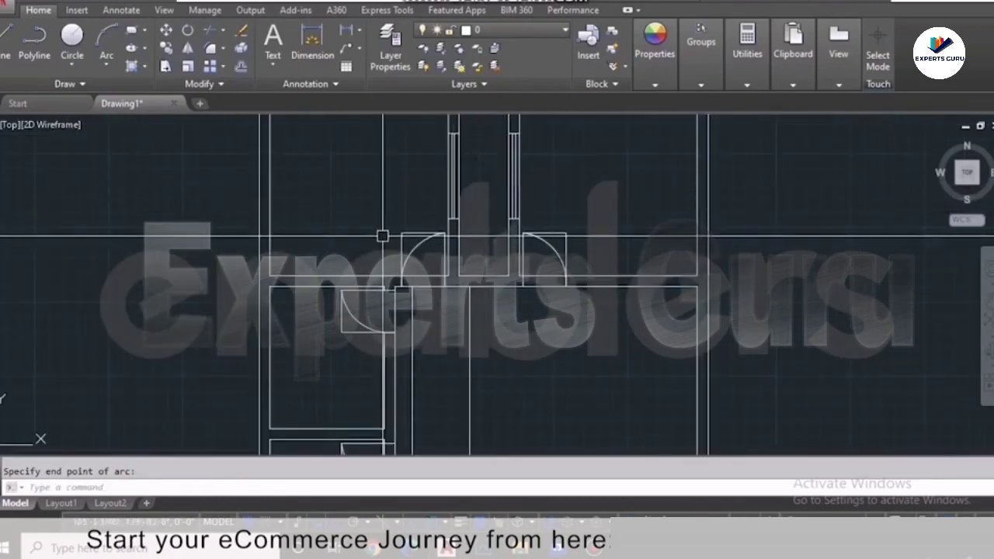
left_click(403, 233)
key("Delete")
key("Delete")
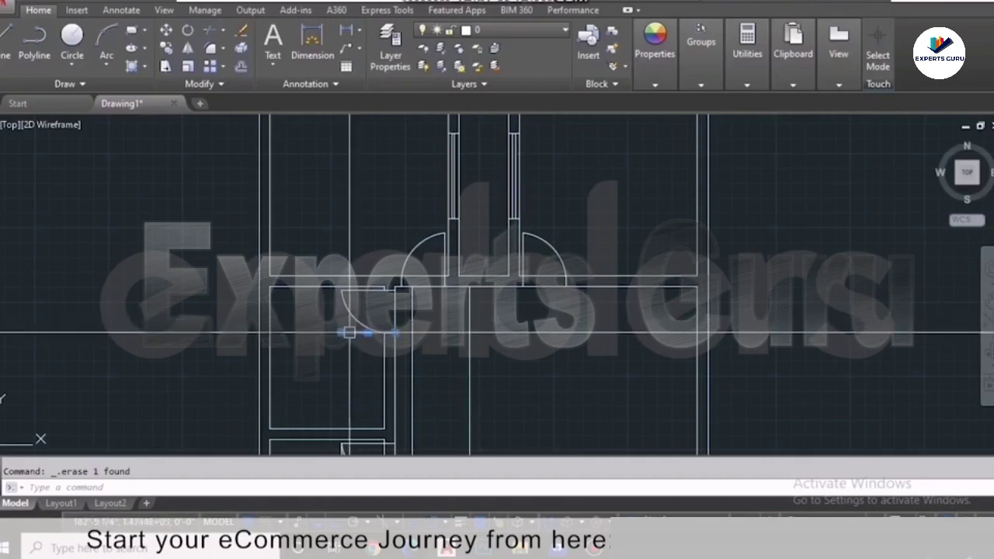
scroll(391, 287, "down", 5)
scroll(372, 381, "up", 5)
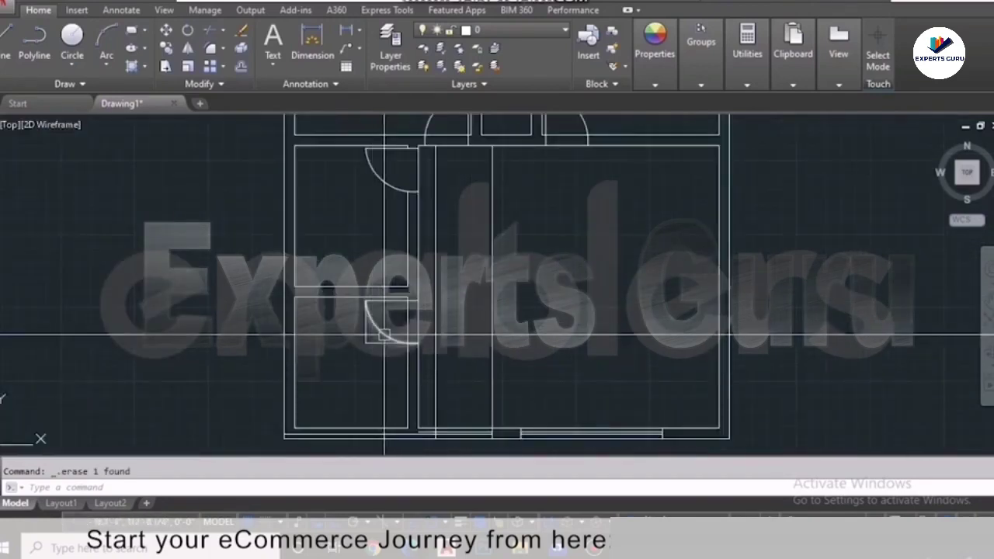
key("Delete")
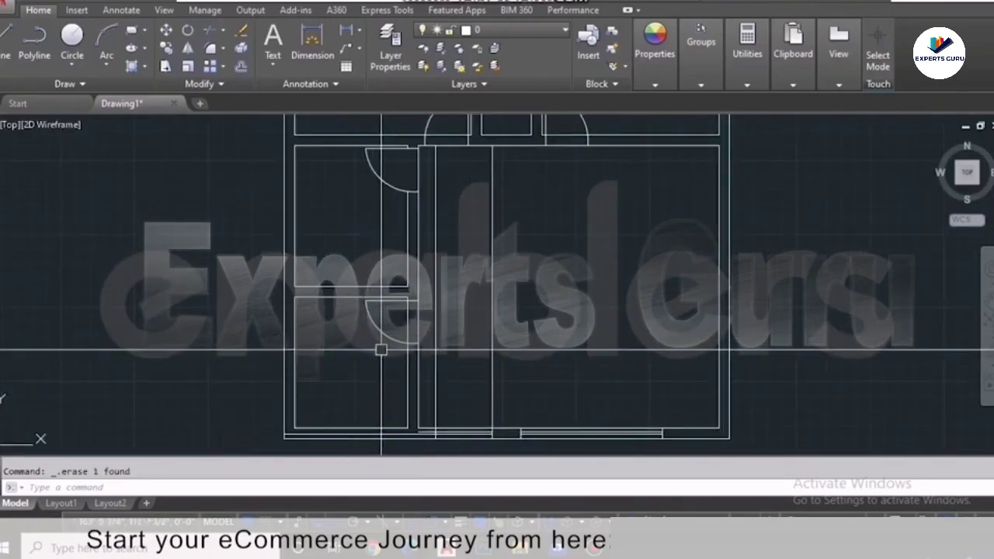
scroll(394, 311, "down", 2)
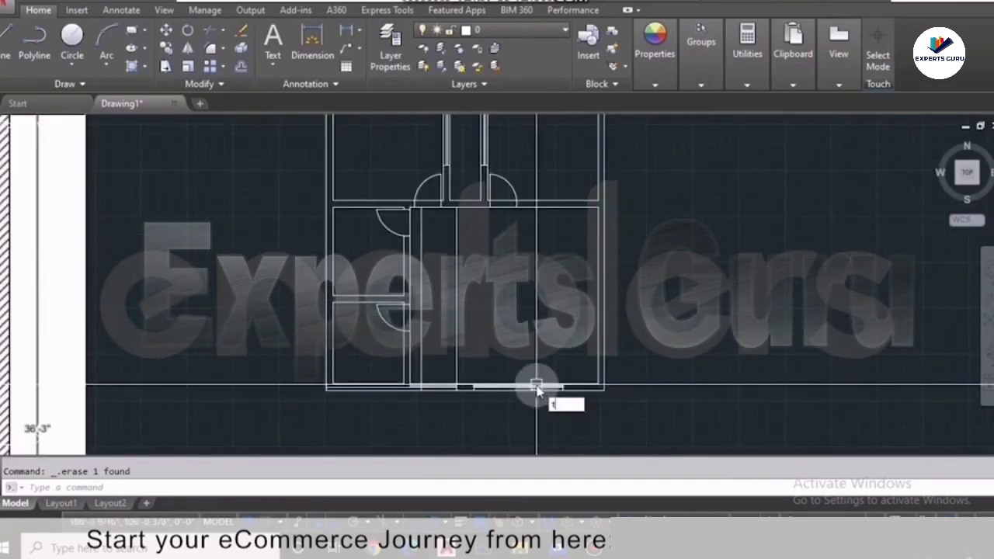
middle_click_drag(536, 389, 598, 383)
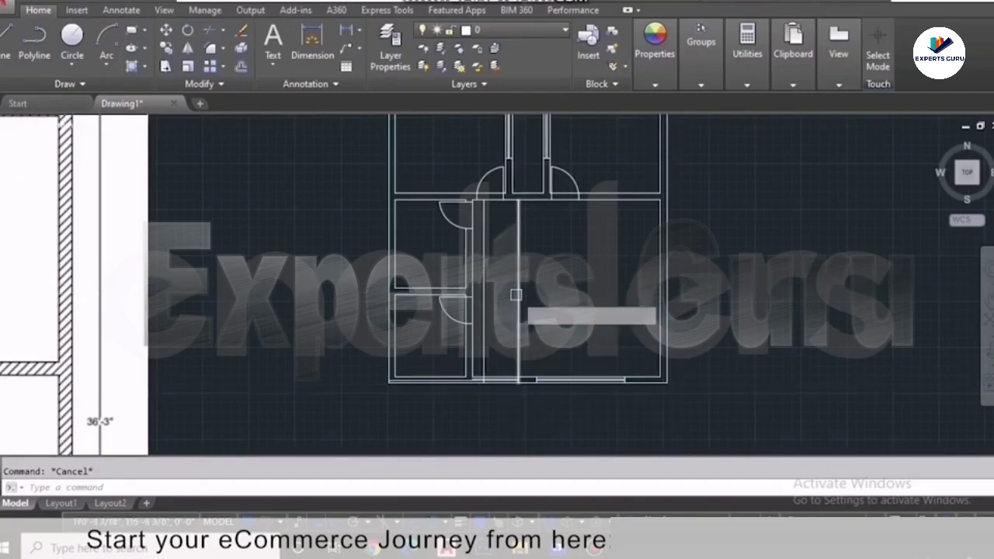
key("Return")
scroll(506, 230, "up", 3)
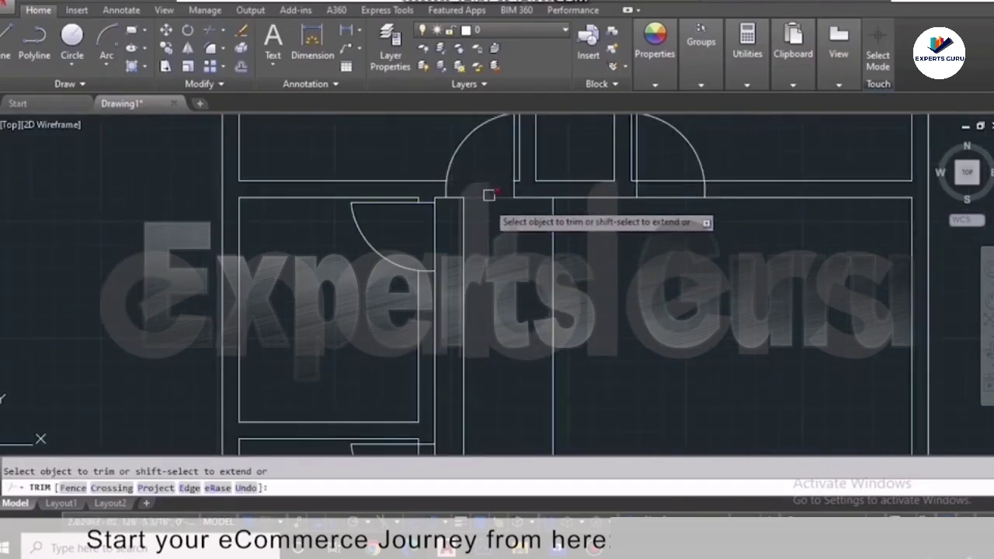
- Trim wall lines at the upper, left and lower-right door openings, then delete the stray line
left_click_drag(493, 172, 484, 213)
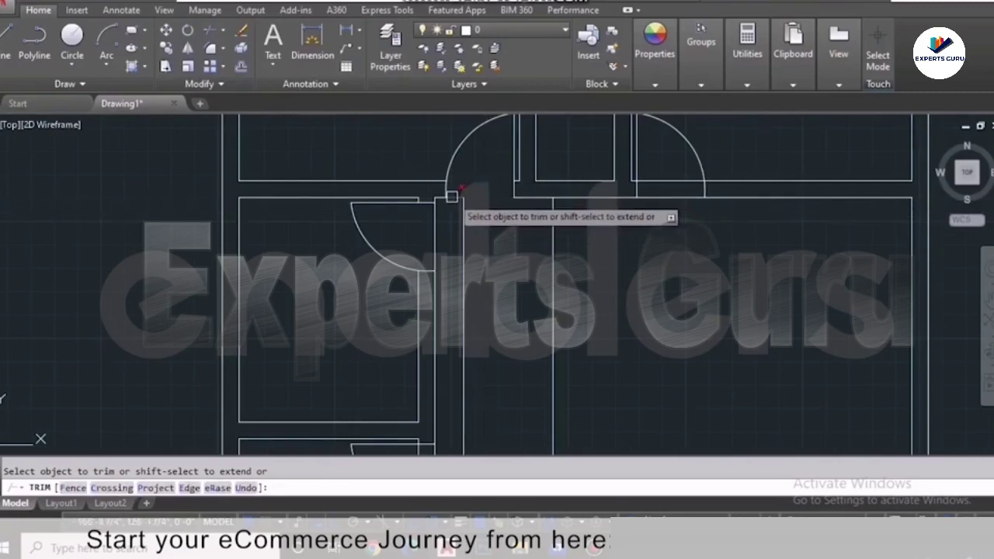
left_click(435, 221)
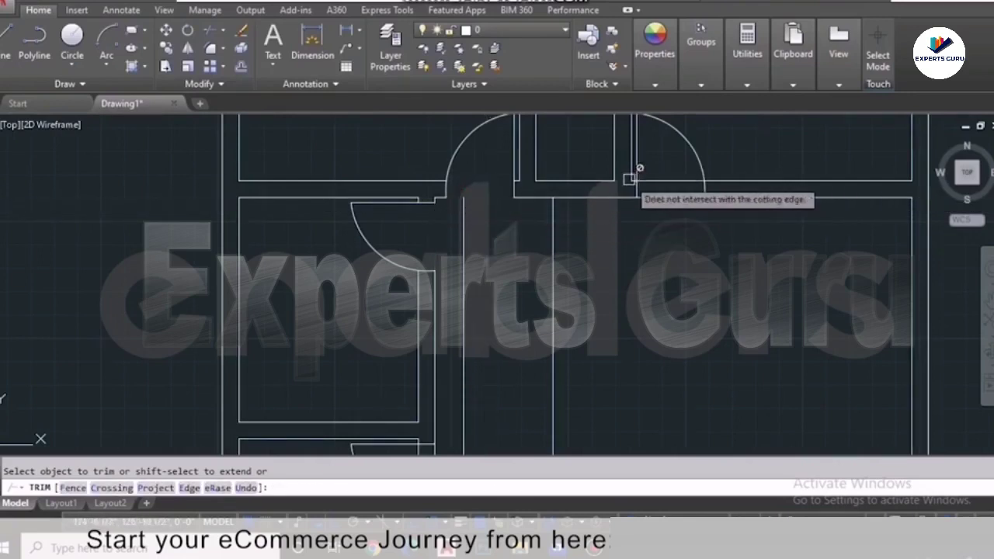
scroll(644, 253, "down", 5)
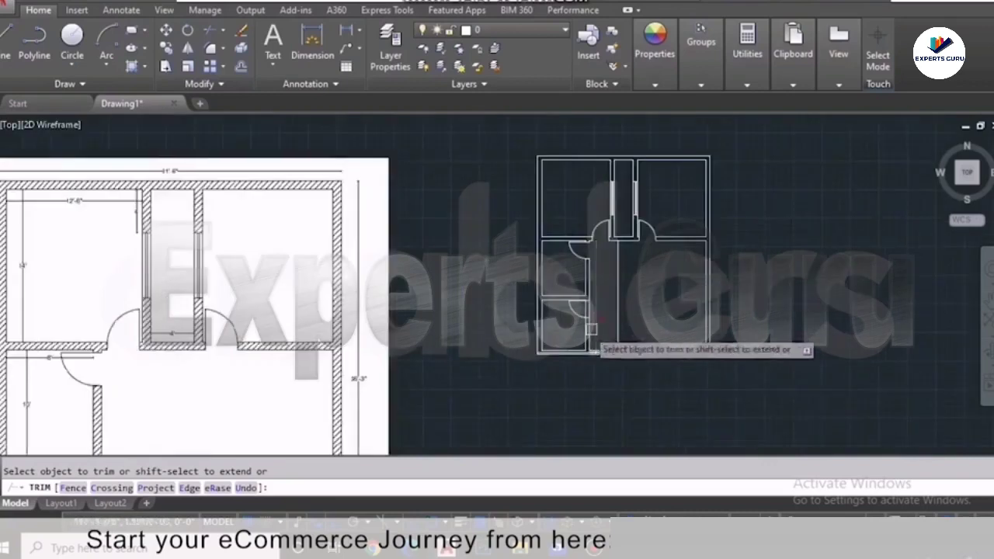
scroll(594, 293, "up", 4)
left_click(614, 283)
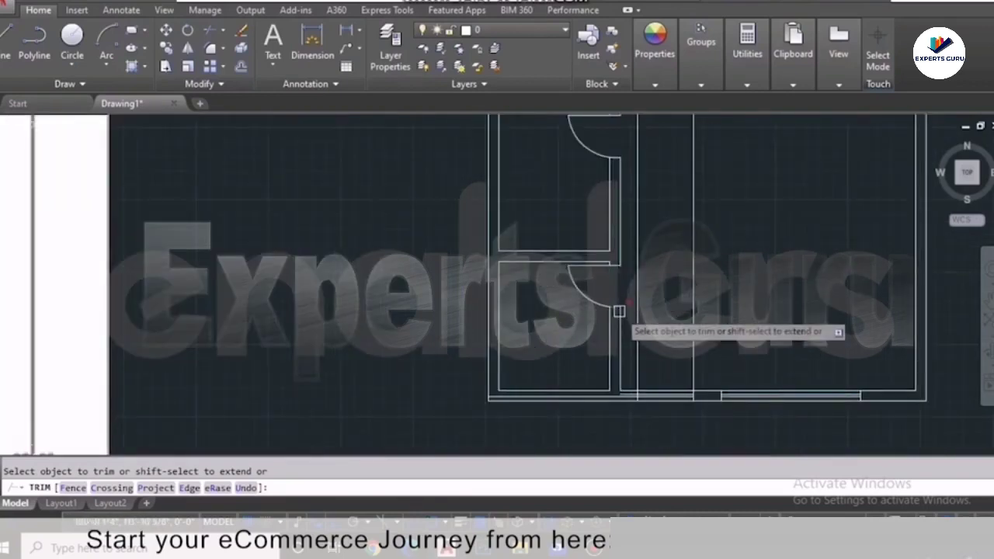
scroll(621, 322, "down", 3)
scroll(673, 362, "up", 5)
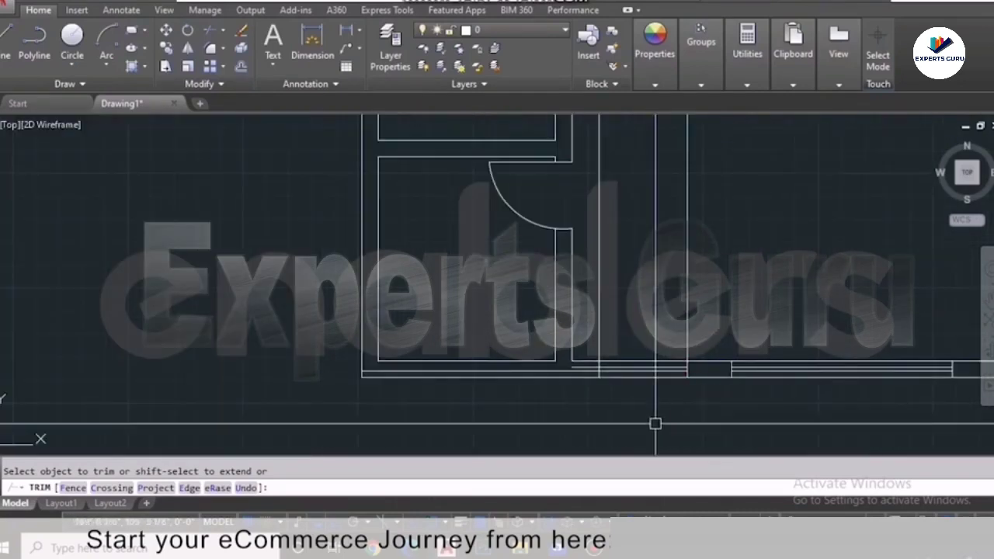
key("Escape")
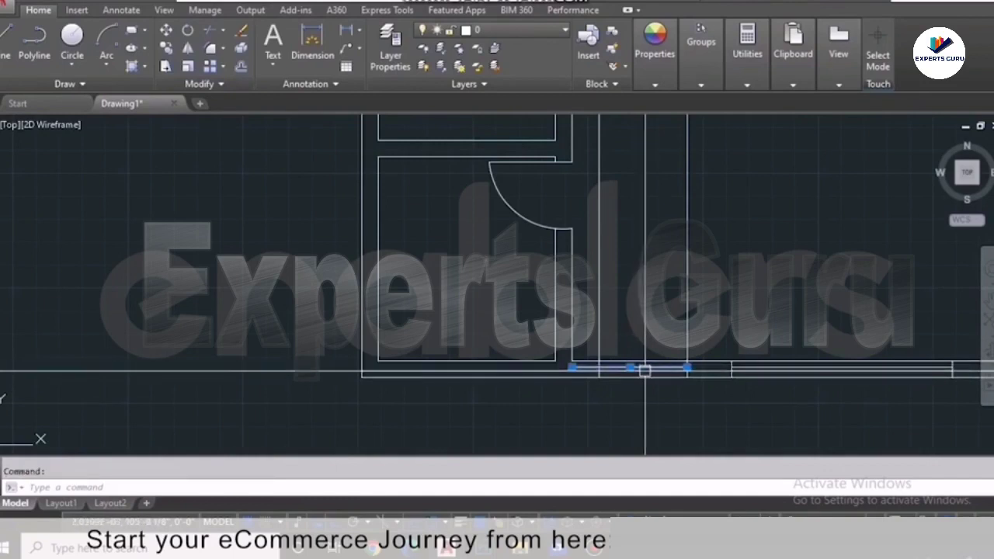
key("Delete")
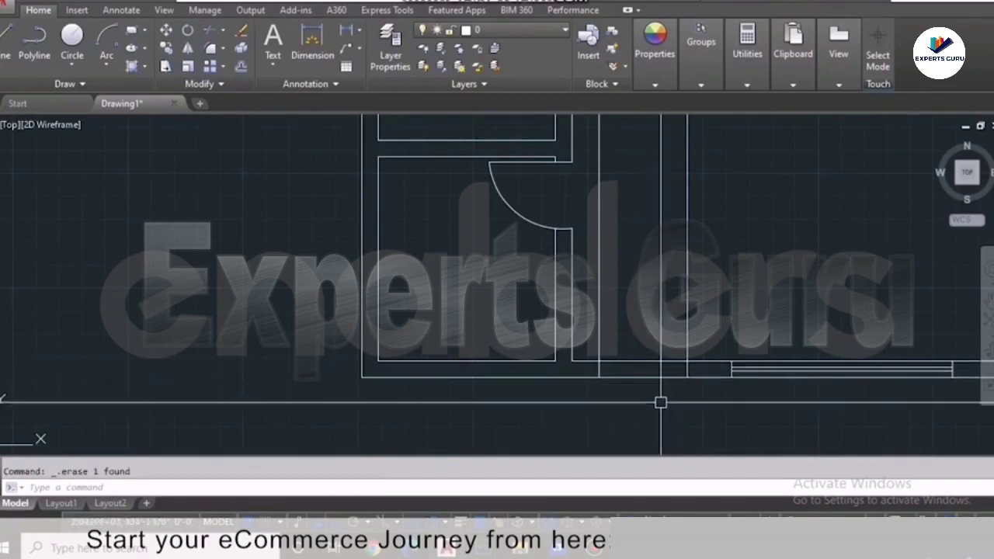
scroll(649, 372, "down", 3)
- Offset the right vertical wall line 2' left and the bottom wall line 2' up
scroll(649, 388, "down", 8)
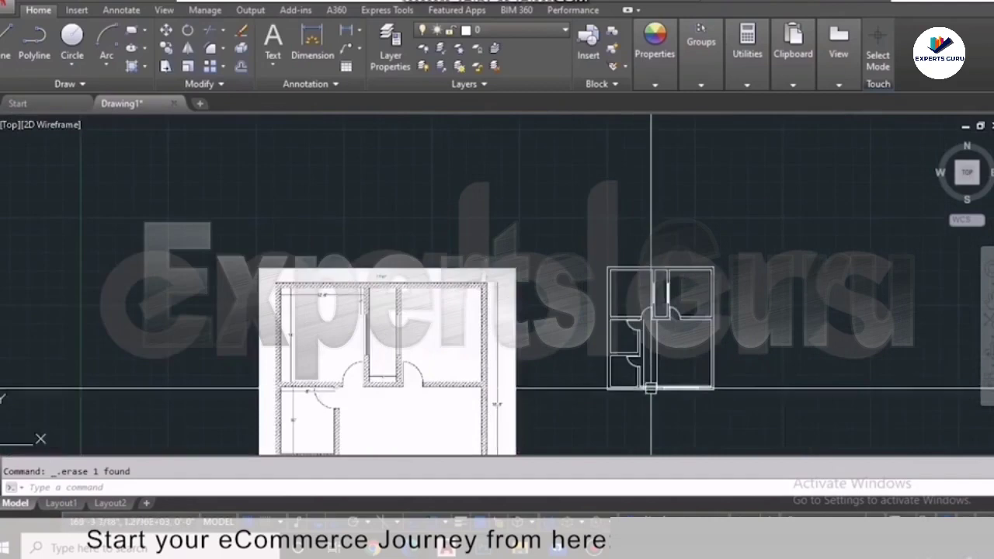
scroll(595, 434, "up", 6)
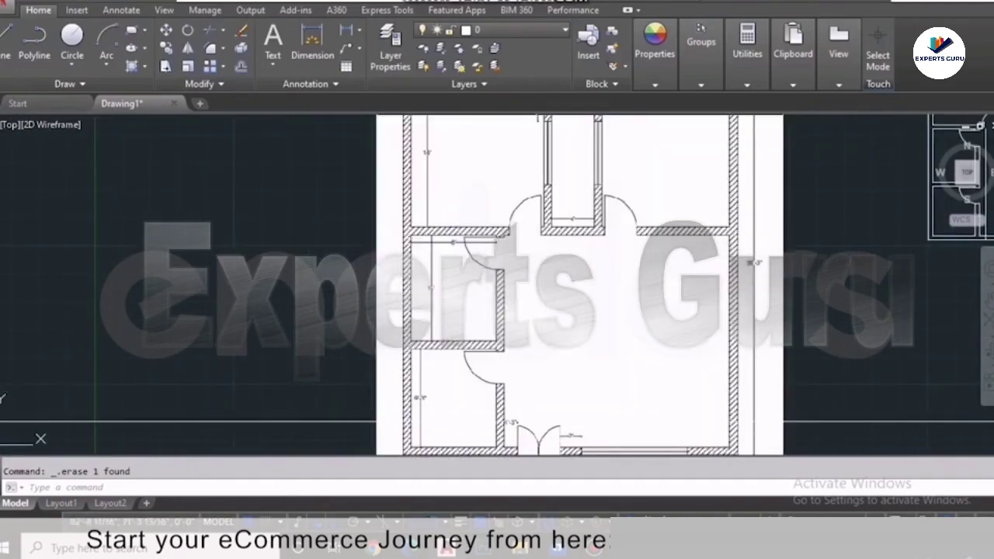
scroll(541, 424, "down", 6)
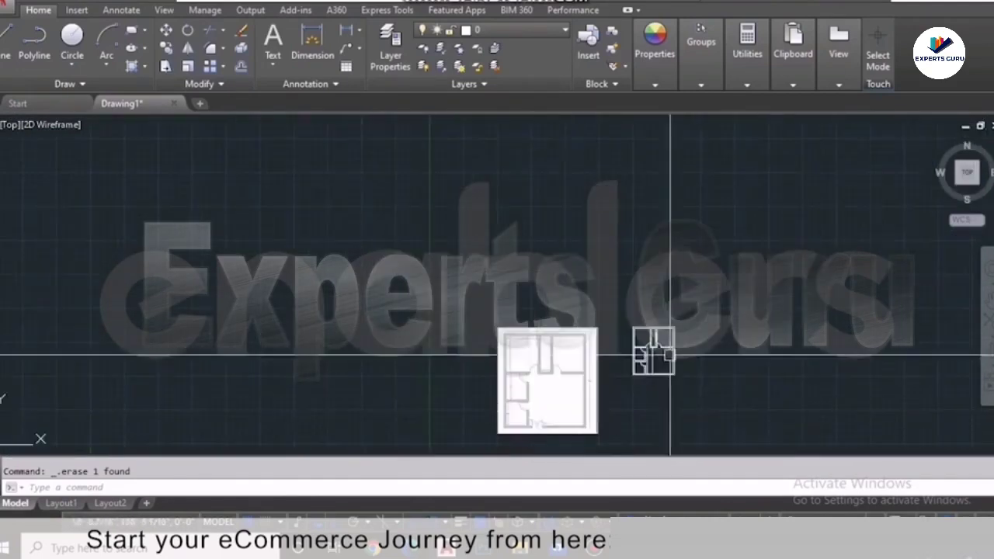
scroll(652, 373, "up", 4)
scroll(654, 375, "up", 3)
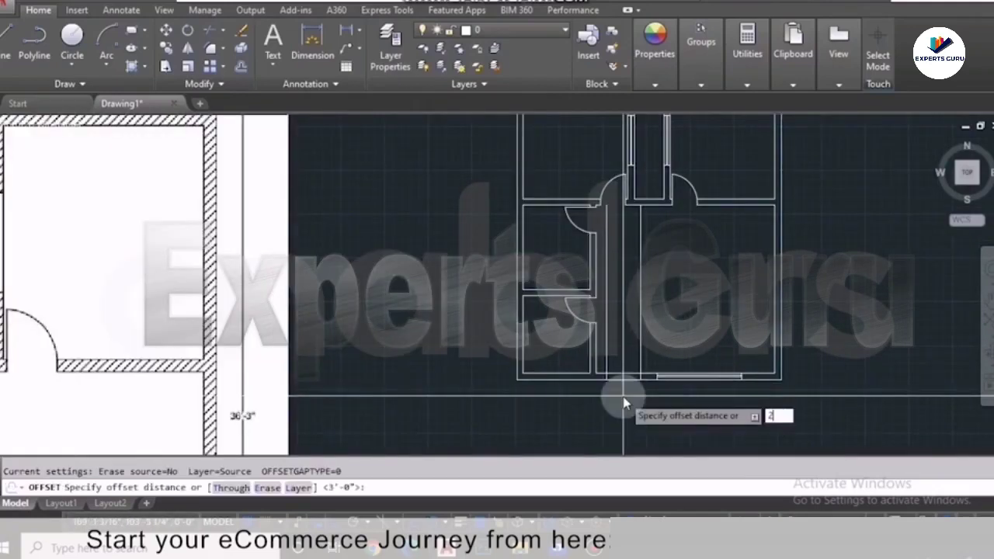
key("Return")
scroll(620, 368, "up", 2)
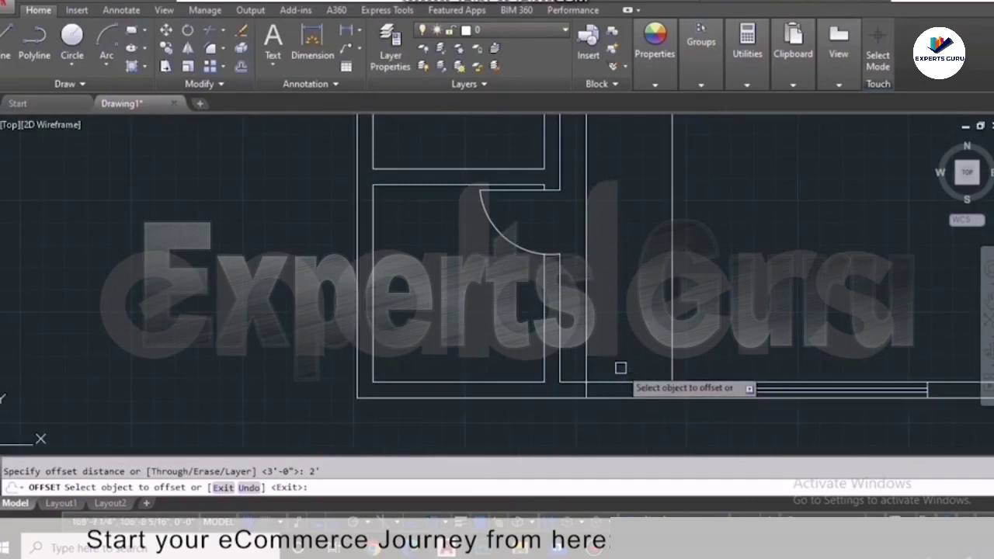
left_click(671, 349)
left_click(641, 351)
left_click(607, 382)
left_click(604, 322)
key("Escape")
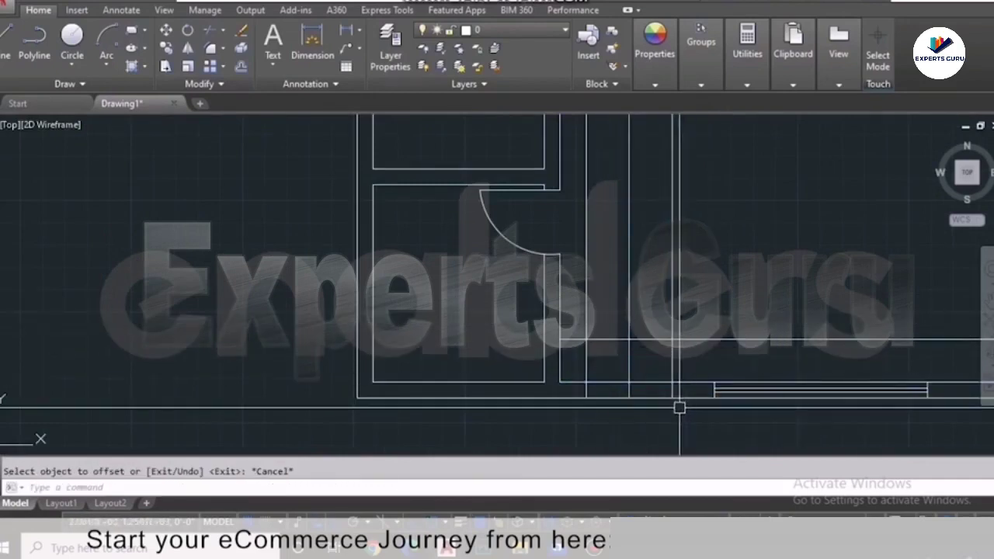
- Draw two mirrored 3-point arcs from the guide-line intersections down to the bottom wall
left_click(106, 42)
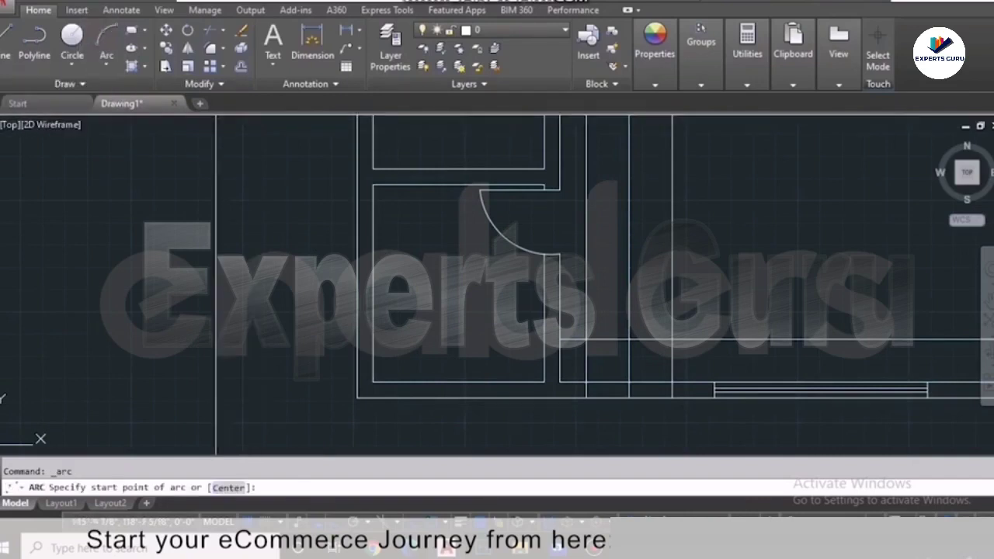
scroll(670, 381, "up", 2)
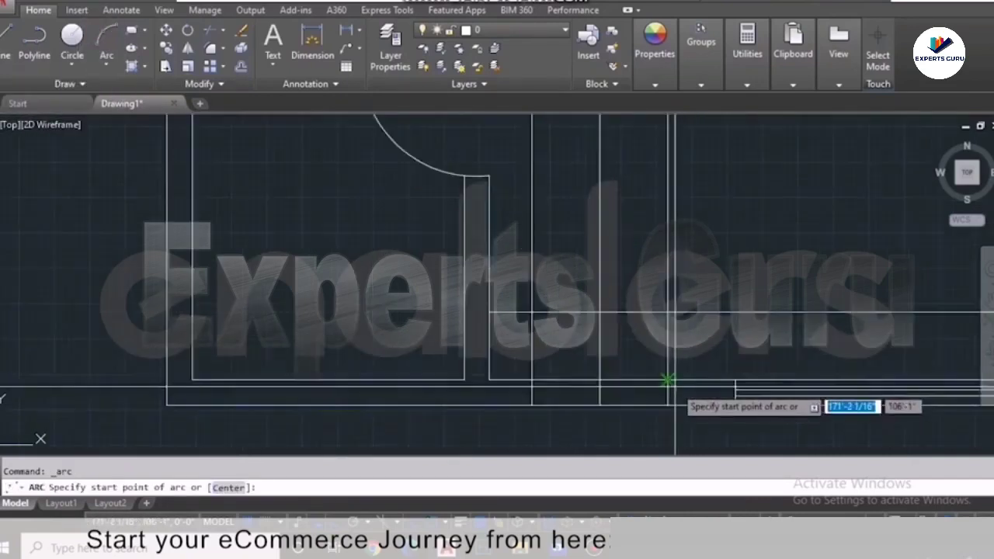
left_click(668, 317)
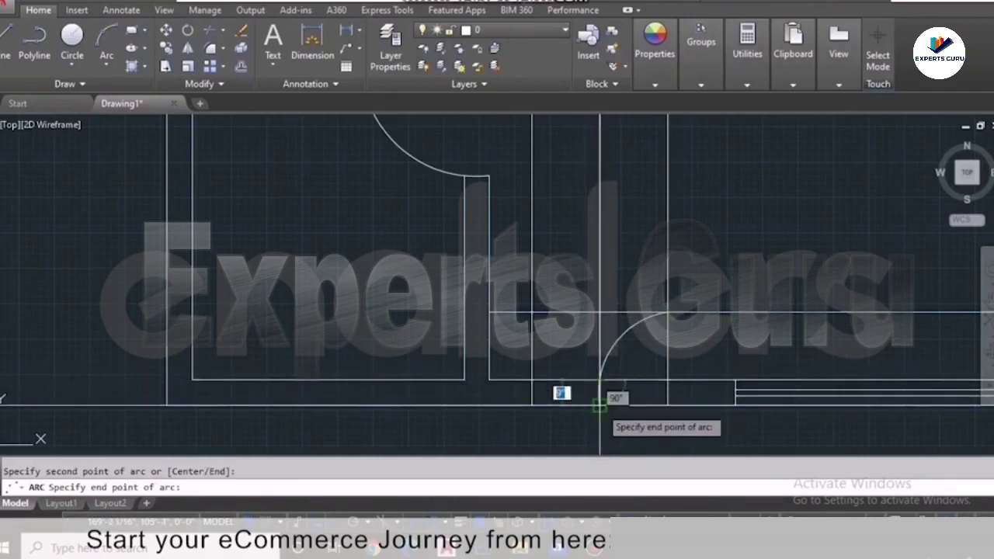
left_click(600, 405)
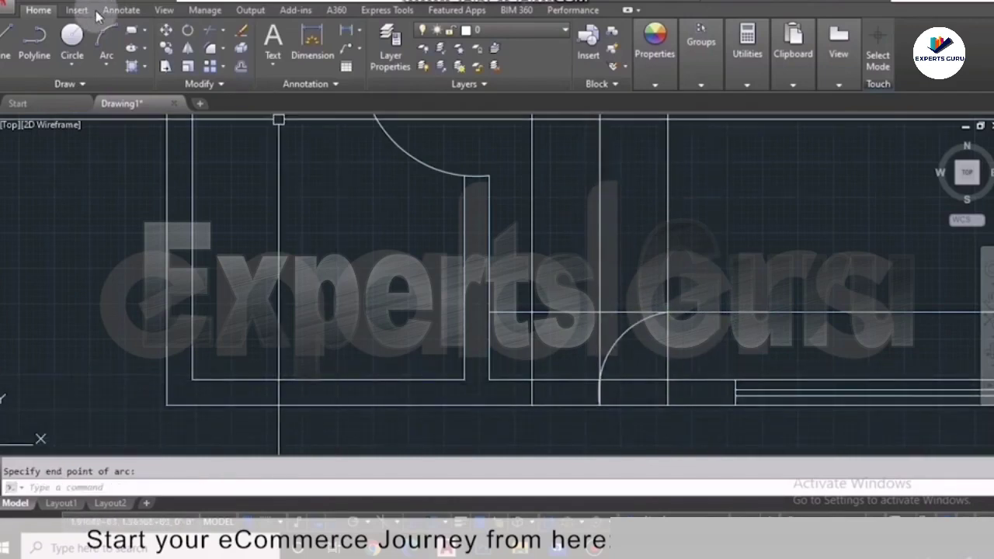
left_click(107, 40)
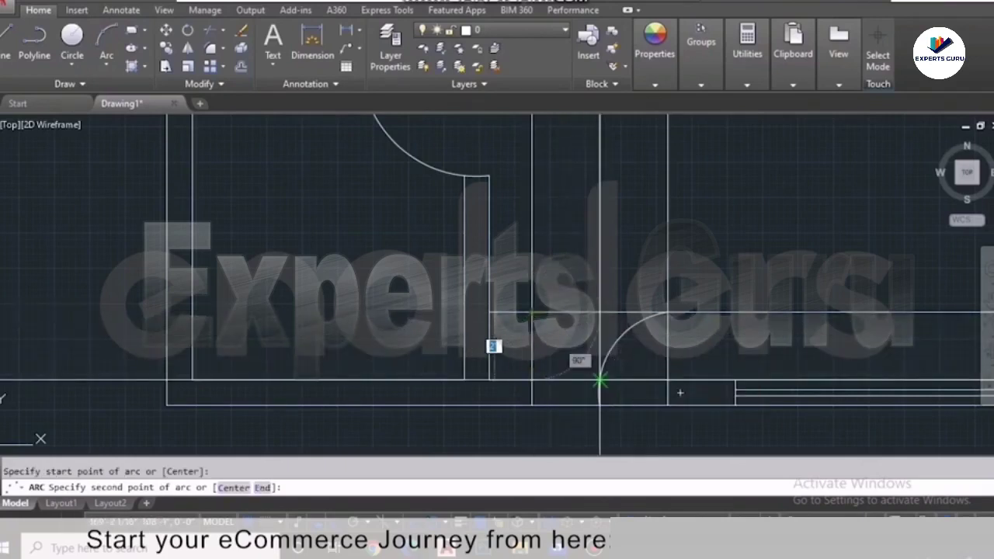
left_click(600, 381)
left_click(599, 398)
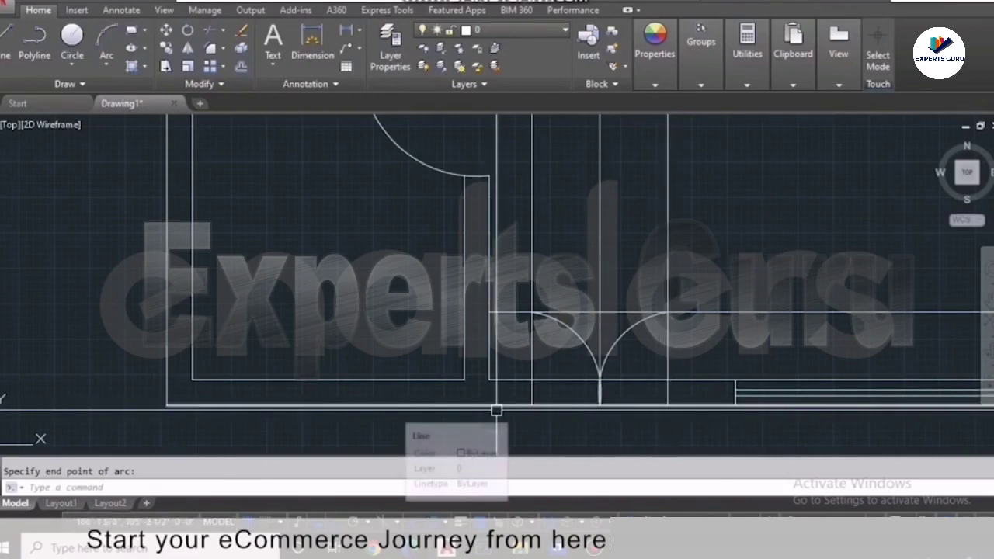
- Trim the two guide lines above the door and the wall lines beneath both swings
type("TR")
key("Return")
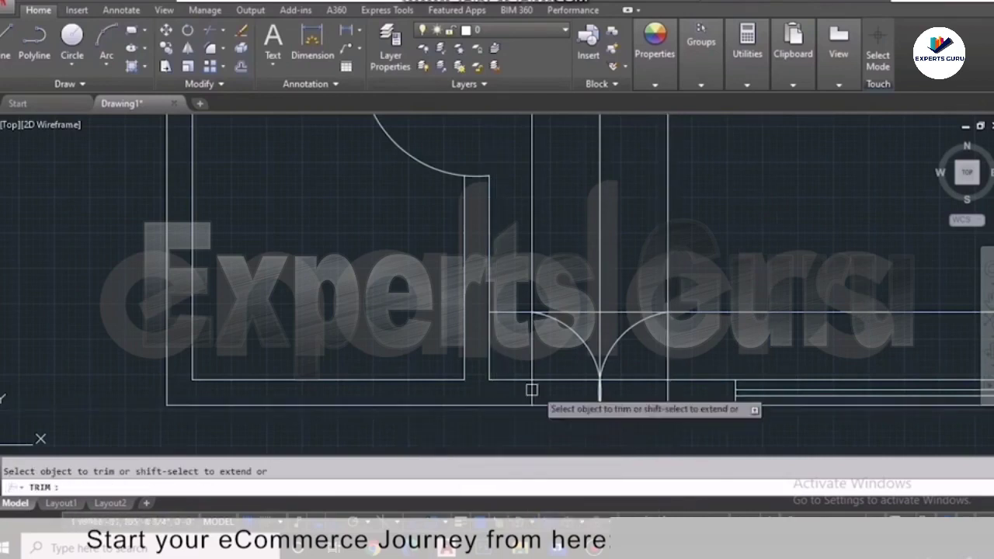
left_click(531, 293)
left_click(663, 291)
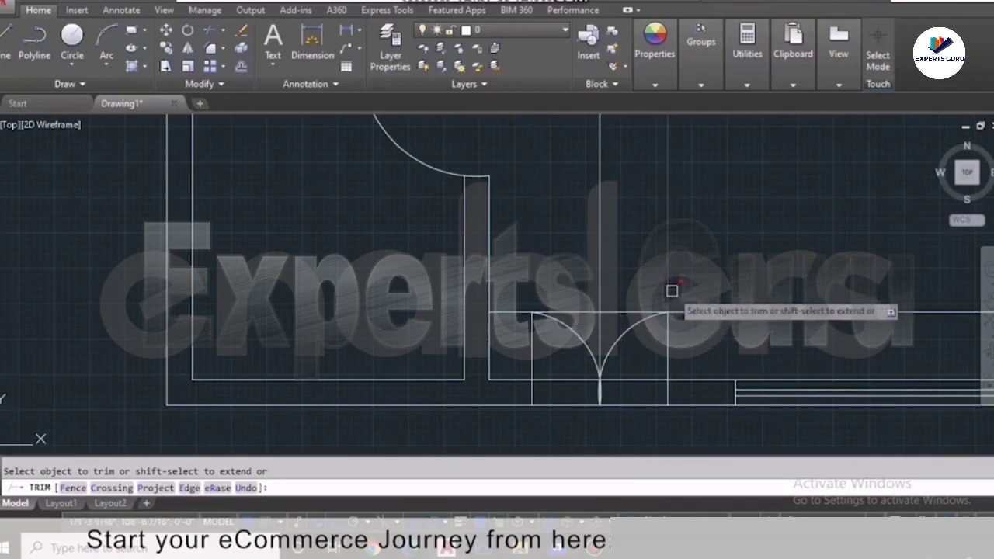
left_click(637, 381)
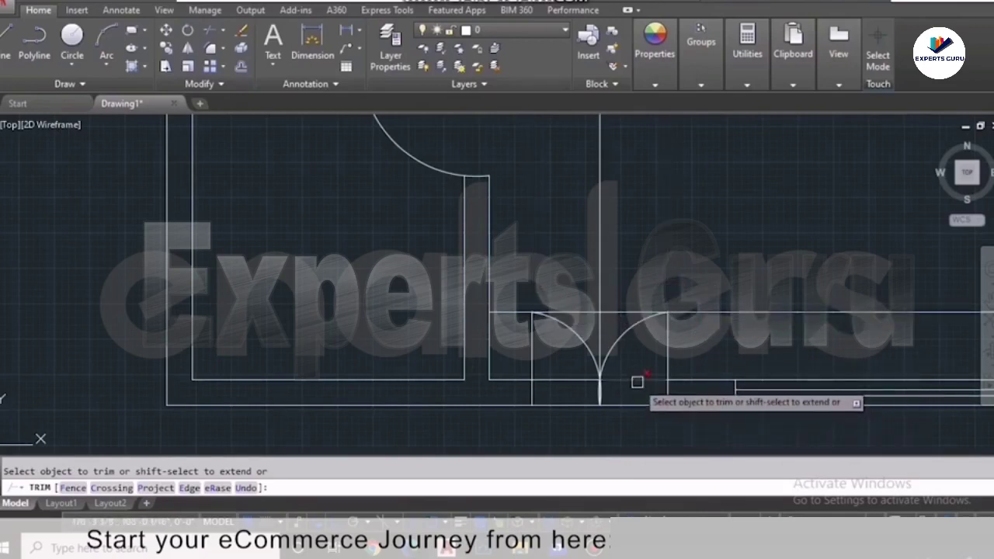
left_click(550, 381)
left_click(561, 404)
left_click(604, 404)
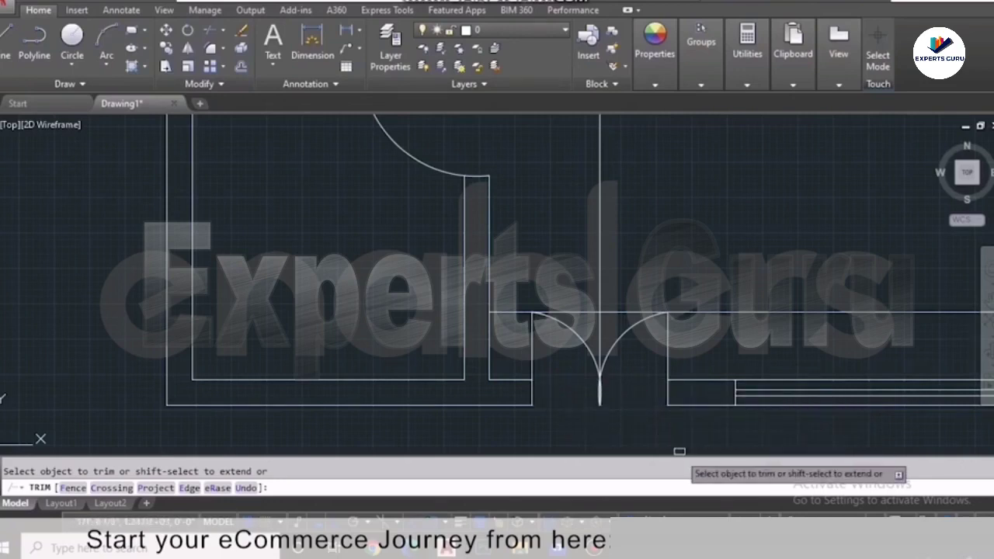
key("Escape")
- Delete the two leftover lines where the door swings meet
left_click(607, 286)
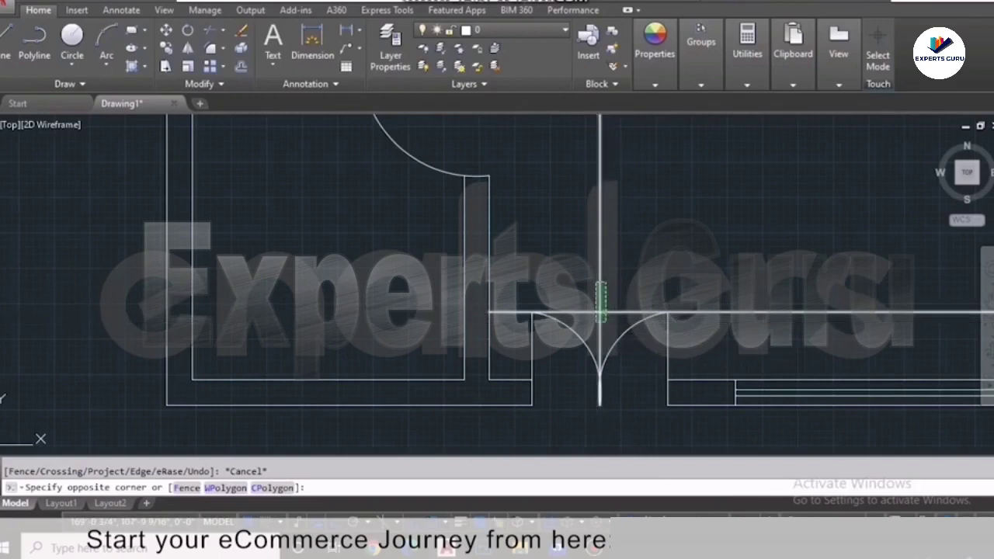
left_click(598, 311)
key("Delete")
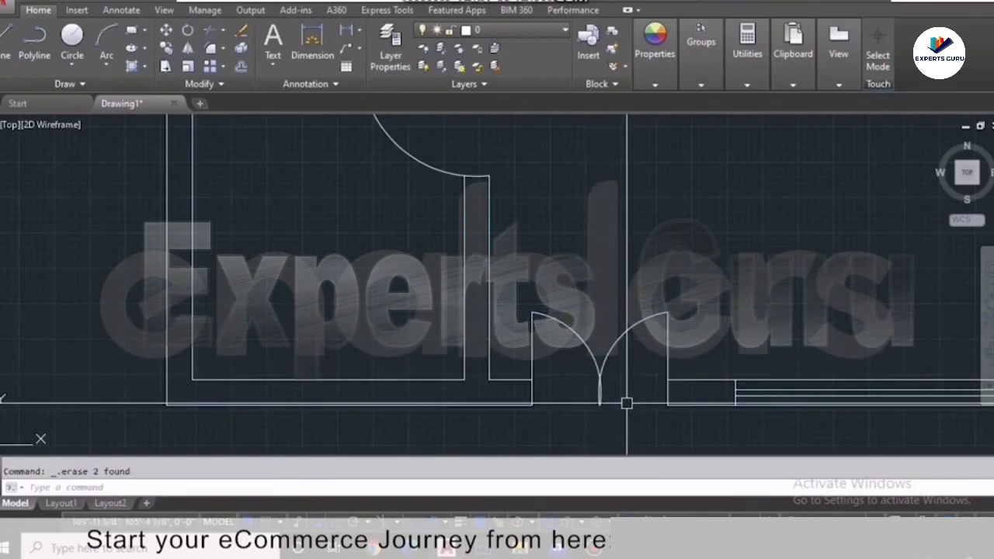
scroll(627, 403, "down", 2)
scroll(627, 403, "down", 4)
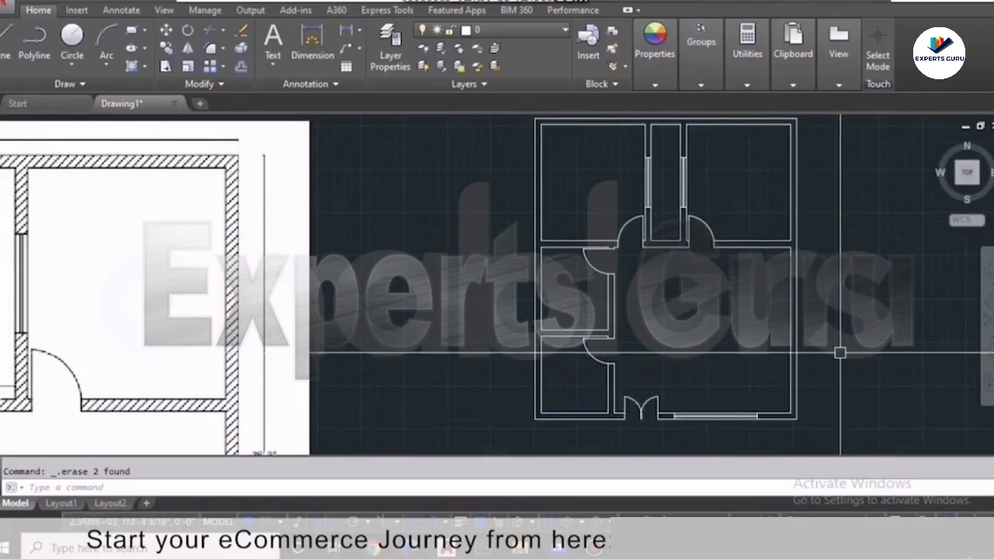
scroll(840, 354, "down", 2)
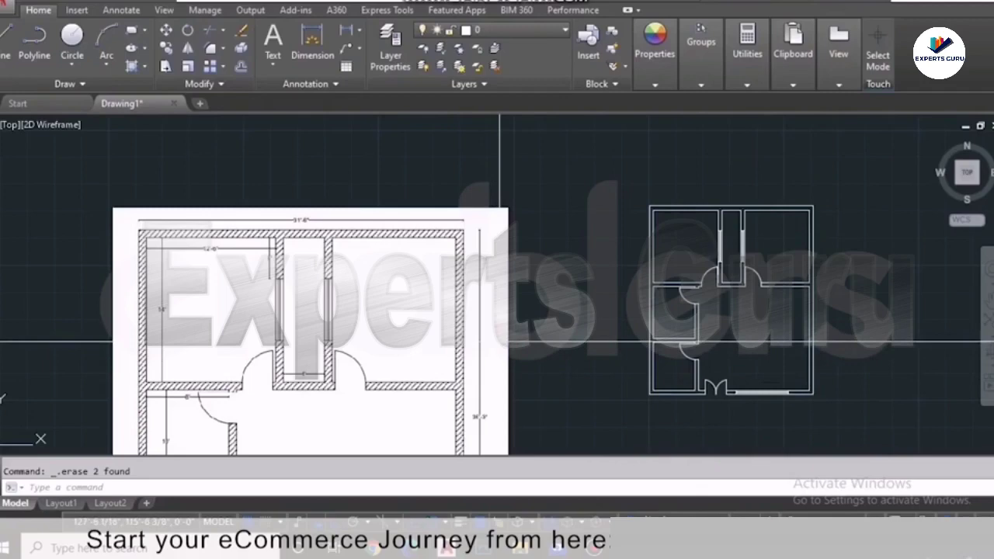
scroll(466, 363, "up", 5)
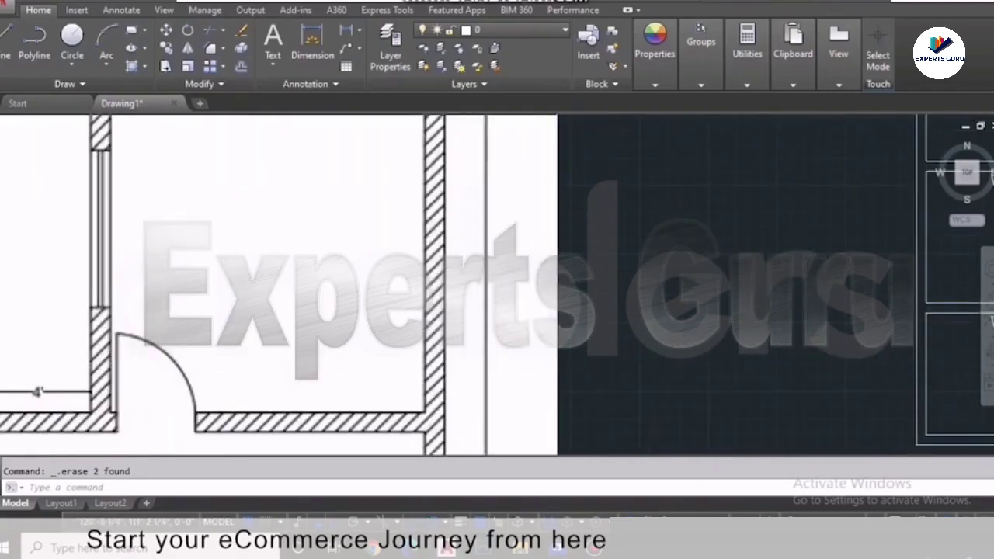
scroll(489, 363, "down", 3)
scroll(506, 368, "up", 4)
scroll(506, 369, "up", 3)
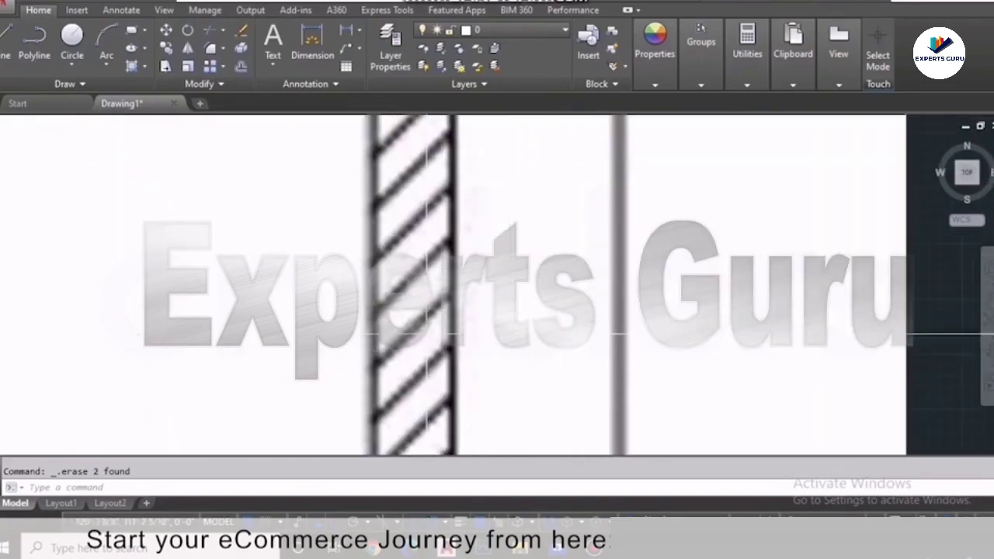
scroll(485, 368, "down", 5)
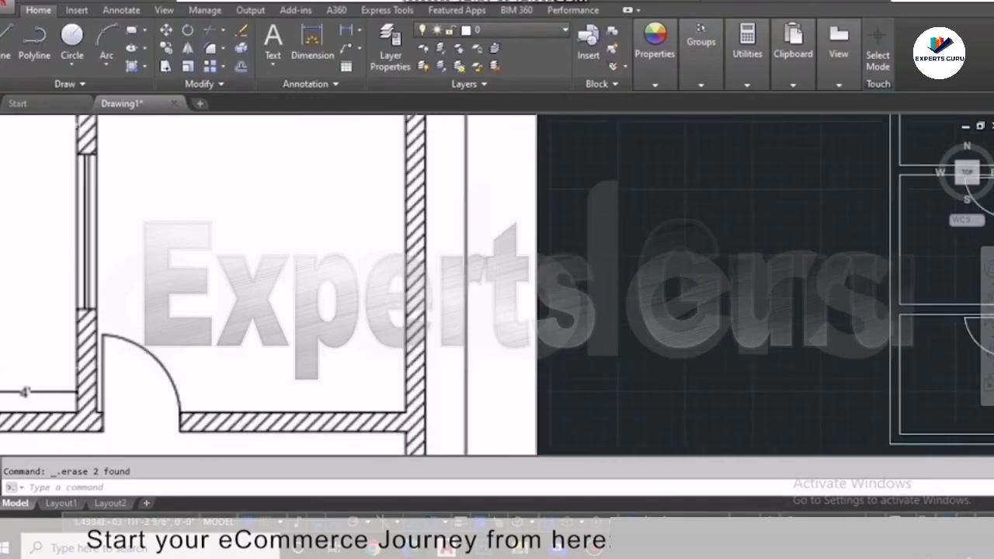
scroll(414, 365, "down", 3)
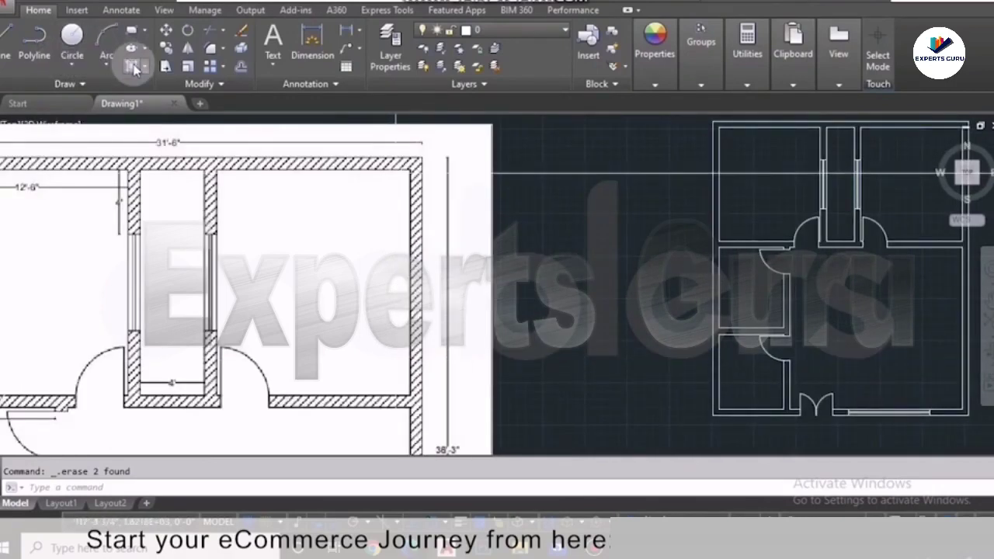
- Start the Hatch command and choose the ANSI31 diagonal-line pattern
left_click(133, 69)
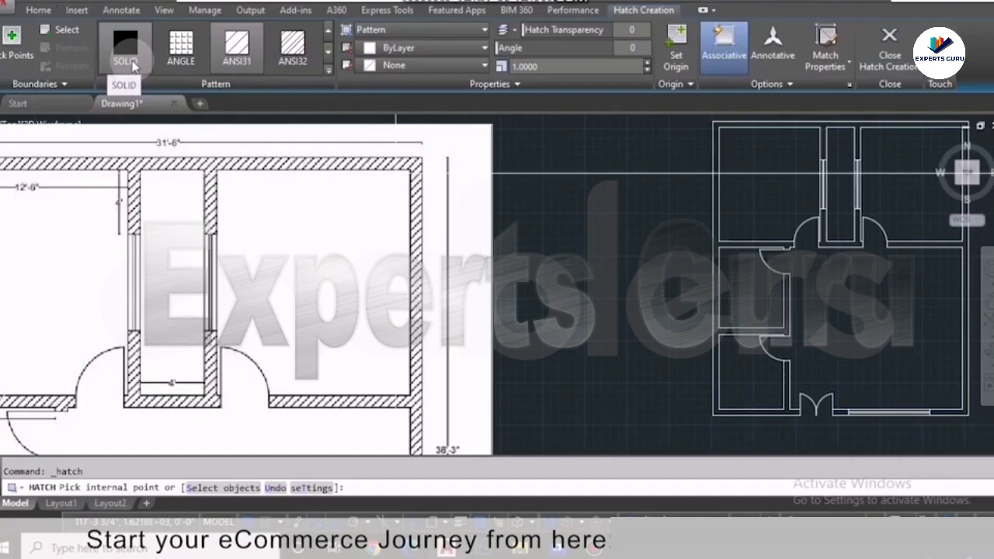
left_click(328, 69)
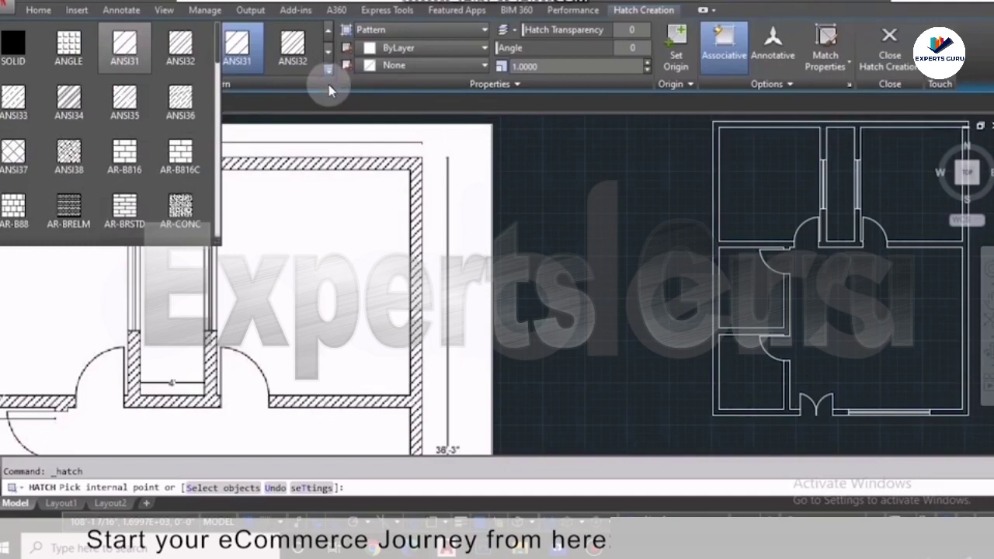
left_click(145, 48)
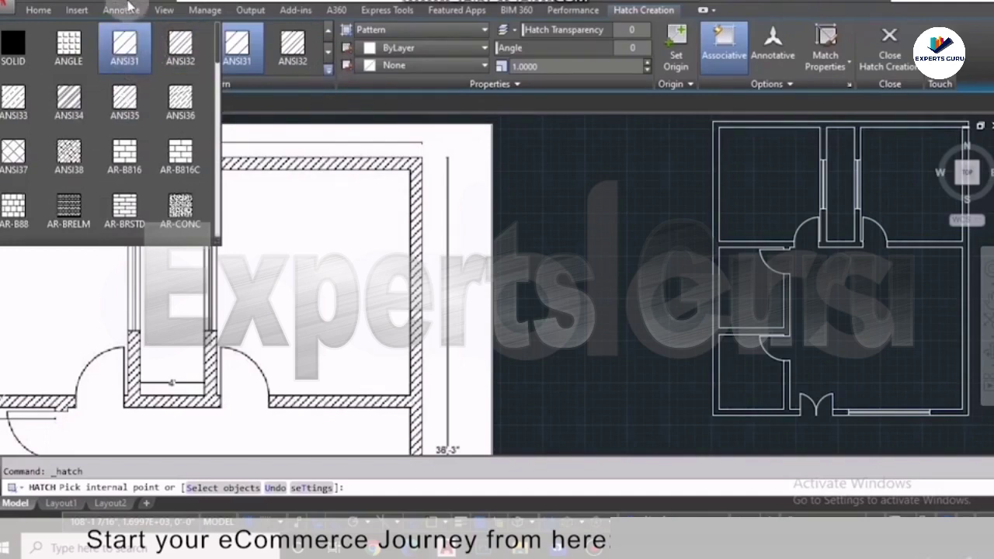
left_click(127, 35)
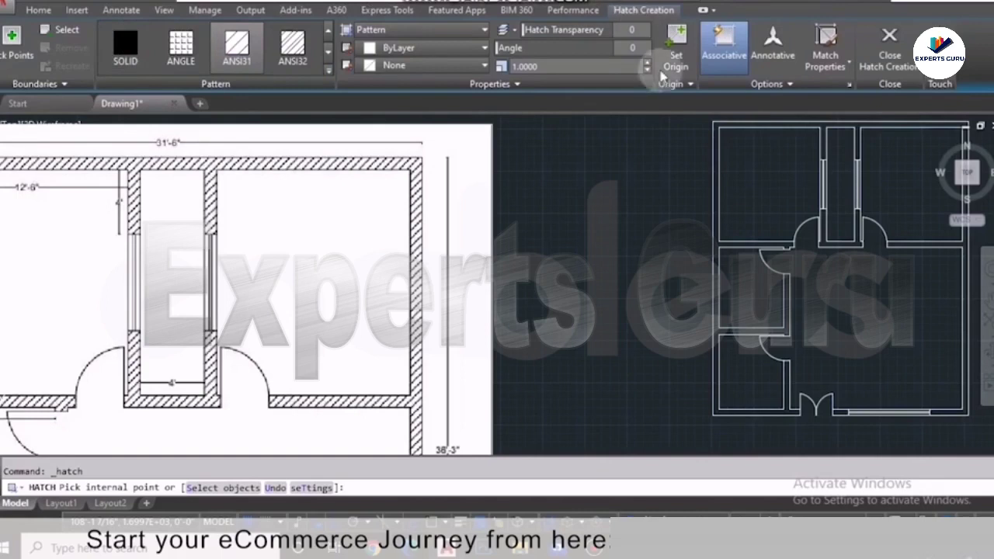
- Keep the default hatch colour and change the pattern scale from 1 to 10
left_click(480, 47)
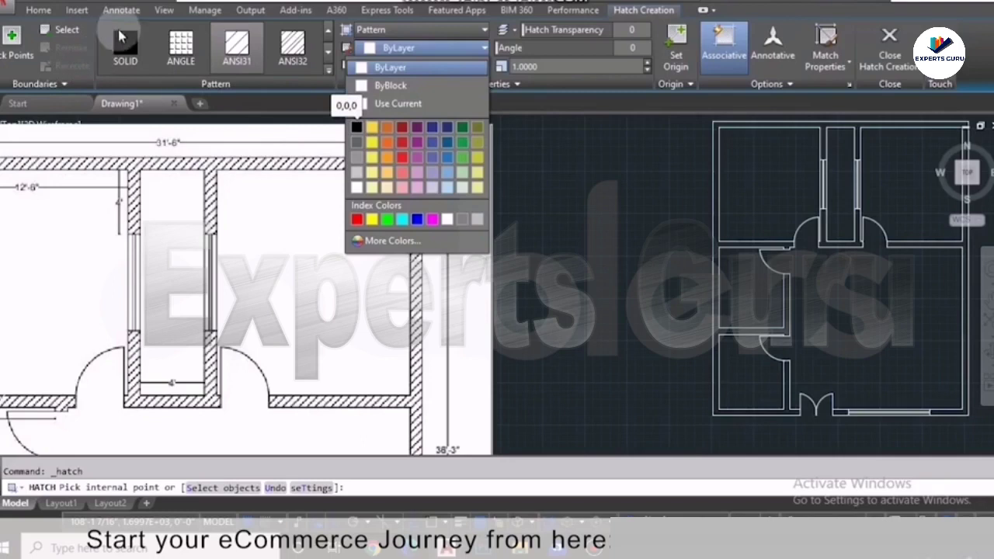
left_click(564, 145)
key("BackSpace")
left_click(536, 66)
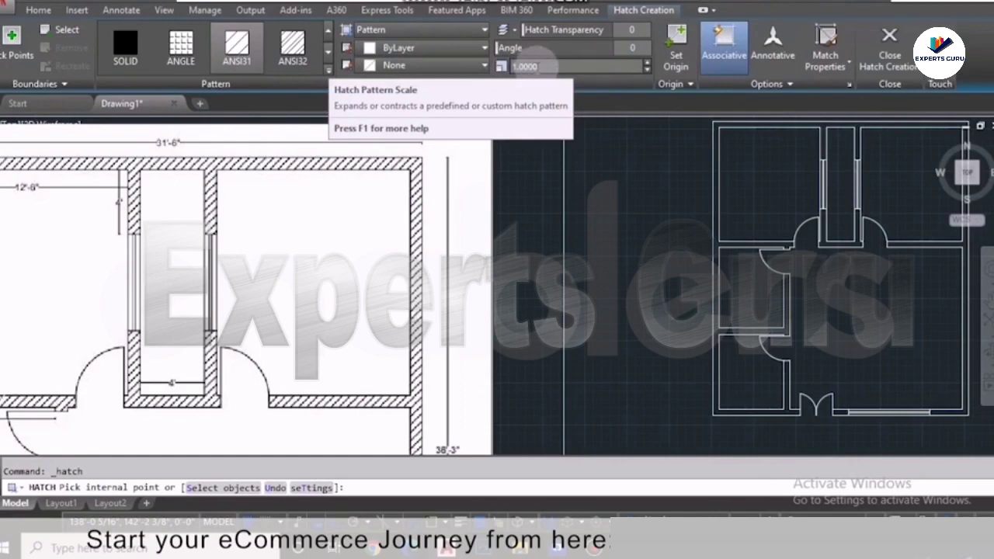
left_click_drag(537, 66, 505, 70)
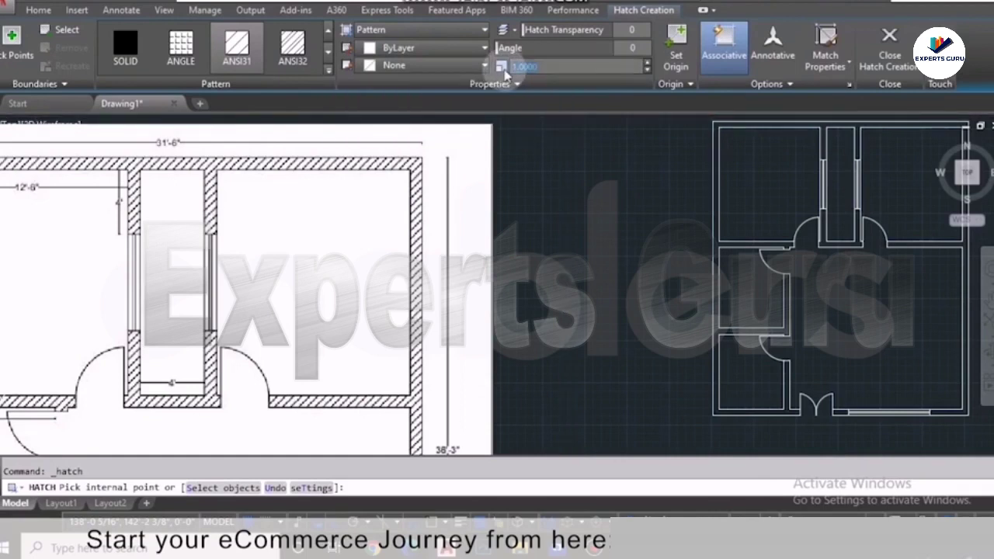
type("10")
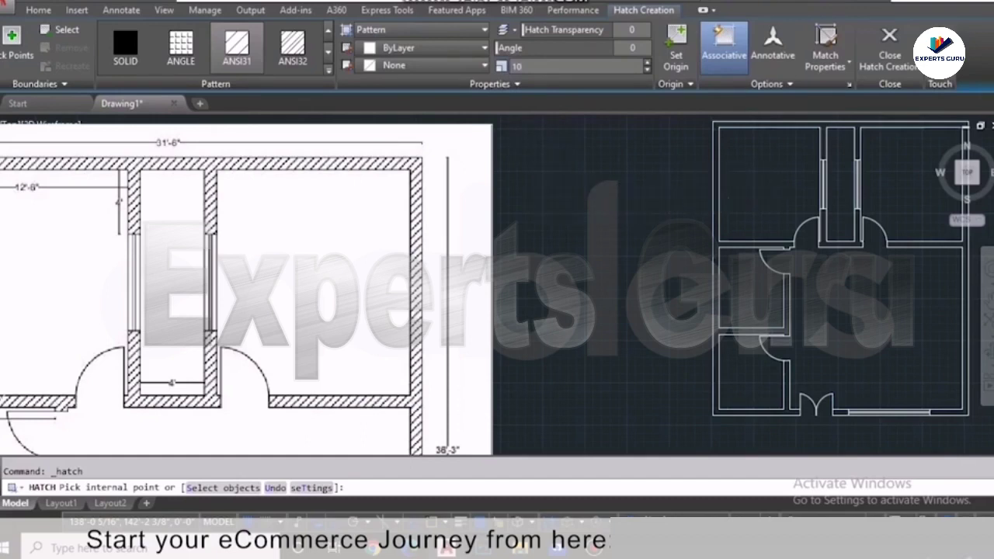
- Pick inside the wall area and change the hatch pattern scale to 35
left_click(717, 195)
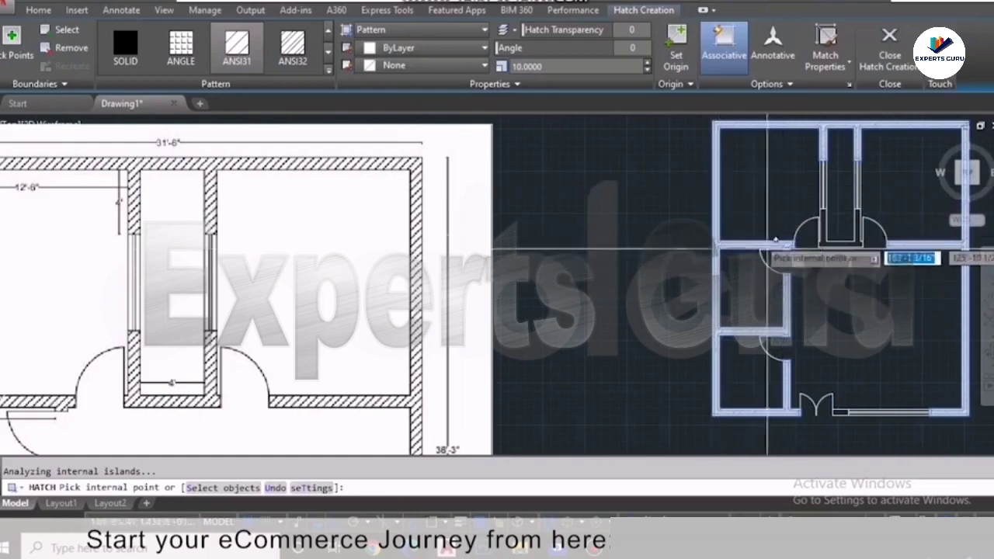
scroll(727, 247, "up", 3)
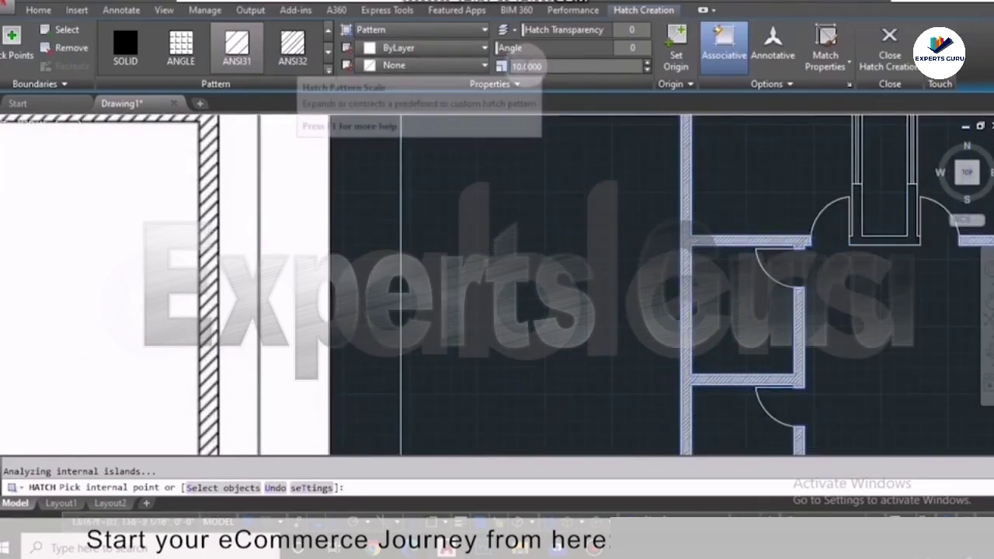
left_click(536, 66)
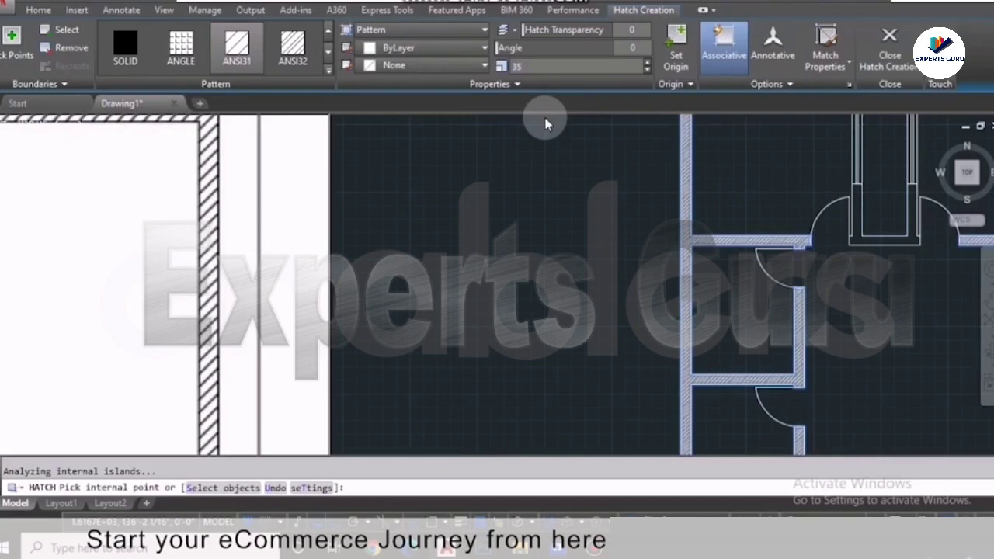
key("Return")
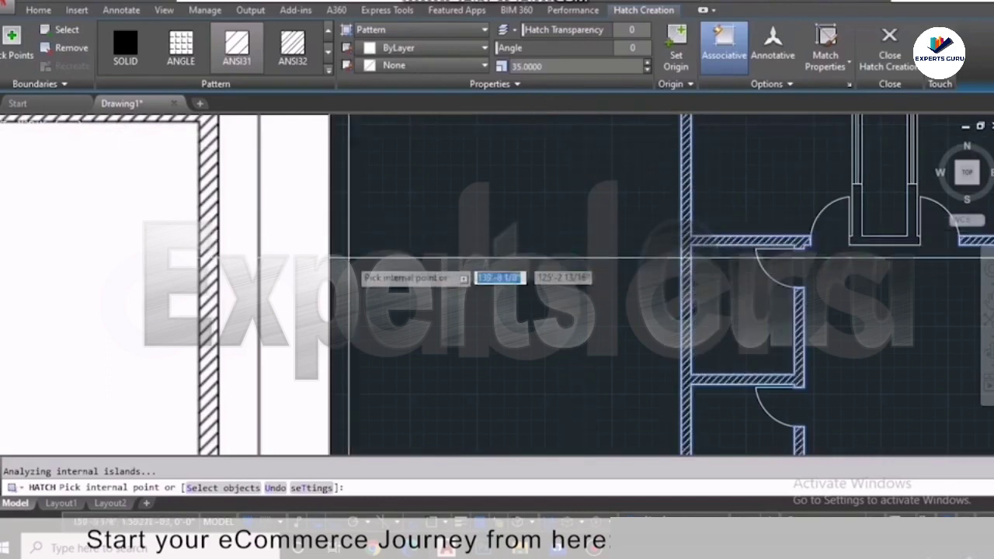
- Zoom around to check the ANSI31 wall hatching, then finish the hatch
scroll(324, 237, "down", 3)
scroll(323, 235, "down", 3)
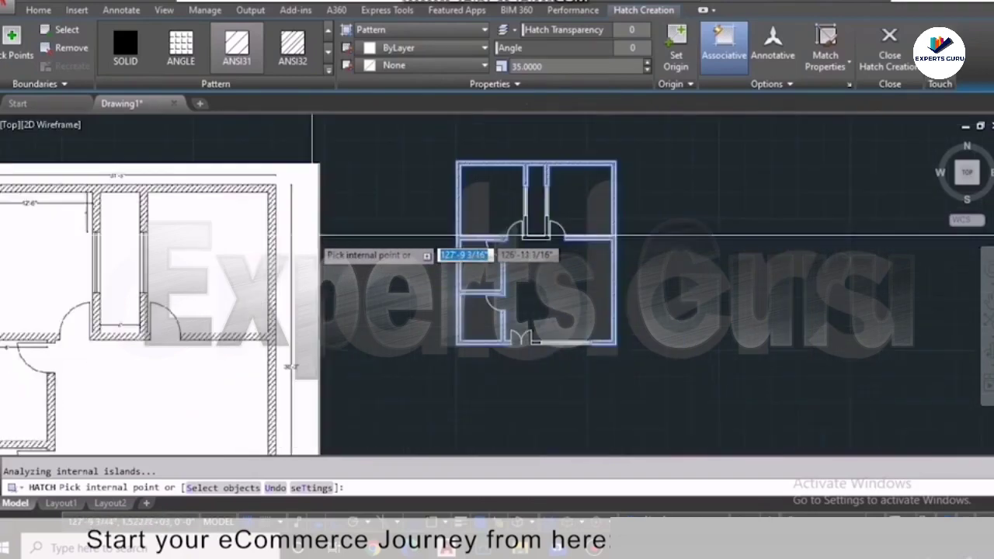
scroll(589, 248, "up", 3)
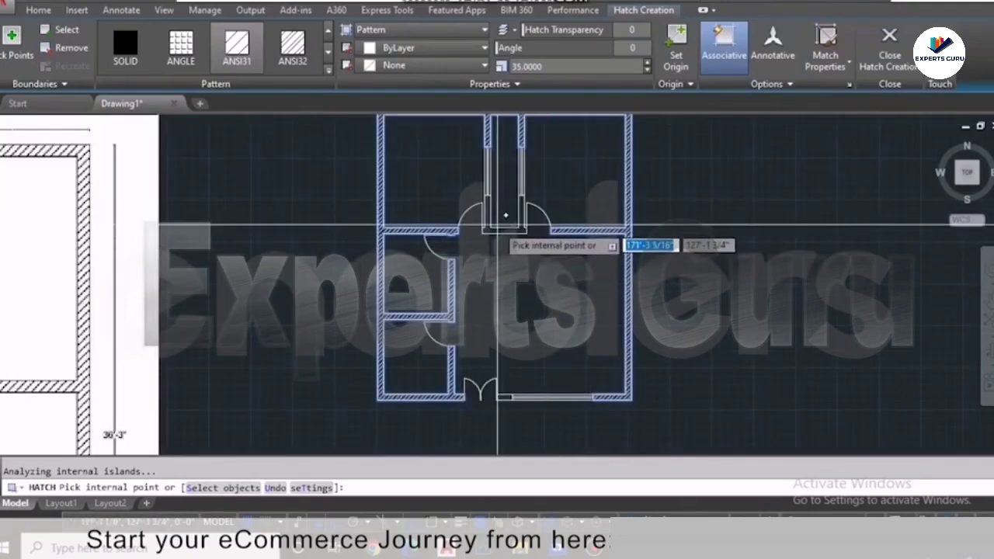
scroll(491, 219, "up", 2)
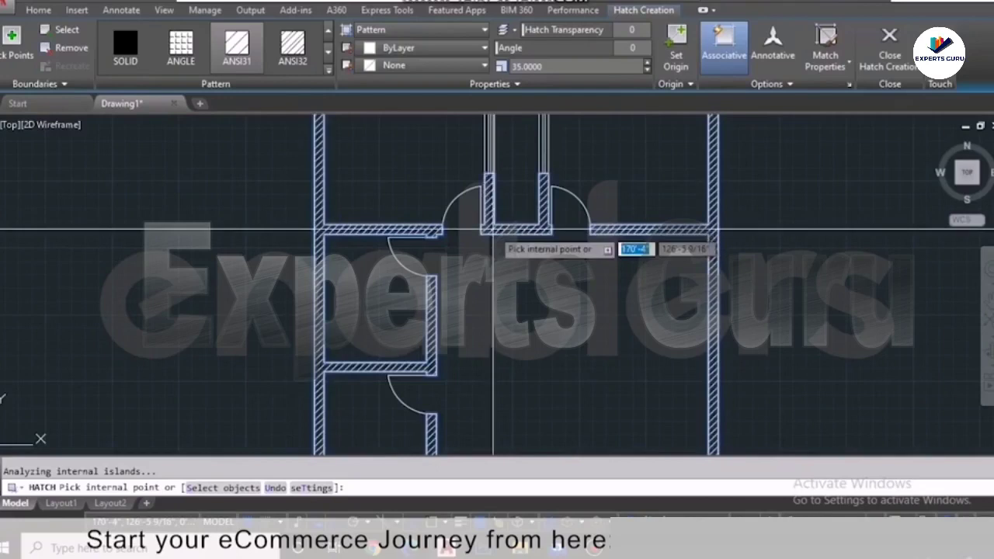
scroll(513, 342, "down", 4)
scroll(512, 349, "up", 4)
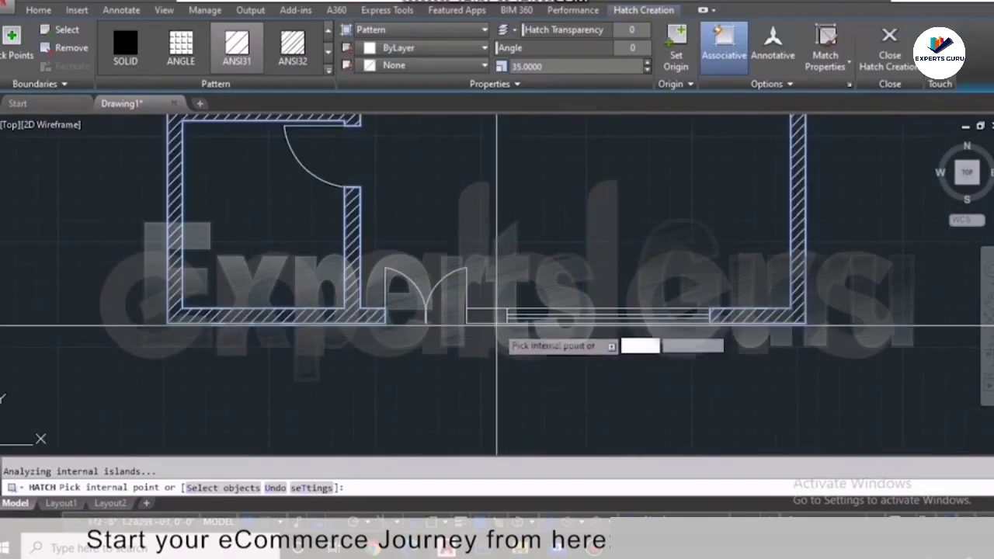
scroll(505, 305, "down", 2)
scroll(512, 295, "down", 5)
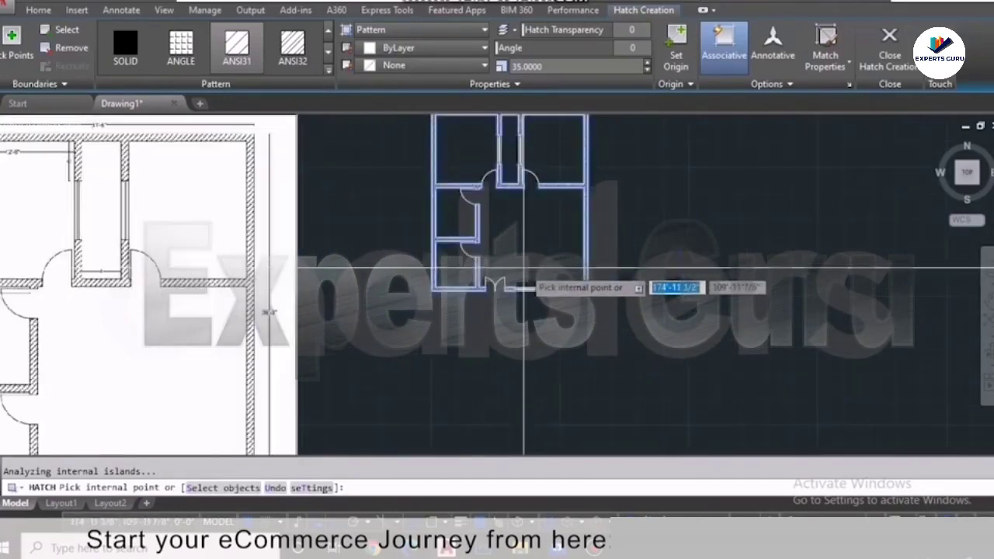
scroll(527, 151, "up", 3)
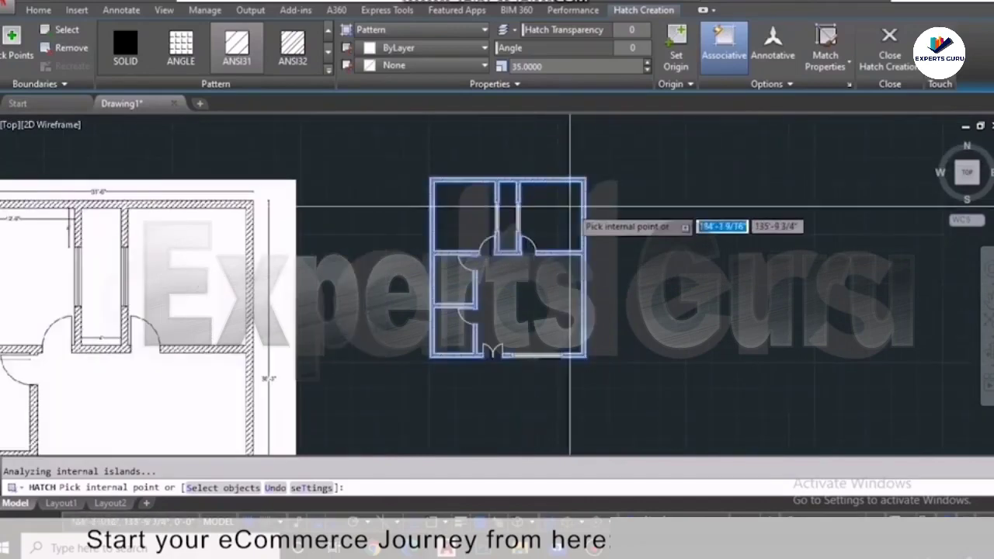
scroll(581, 205, "up", 2)
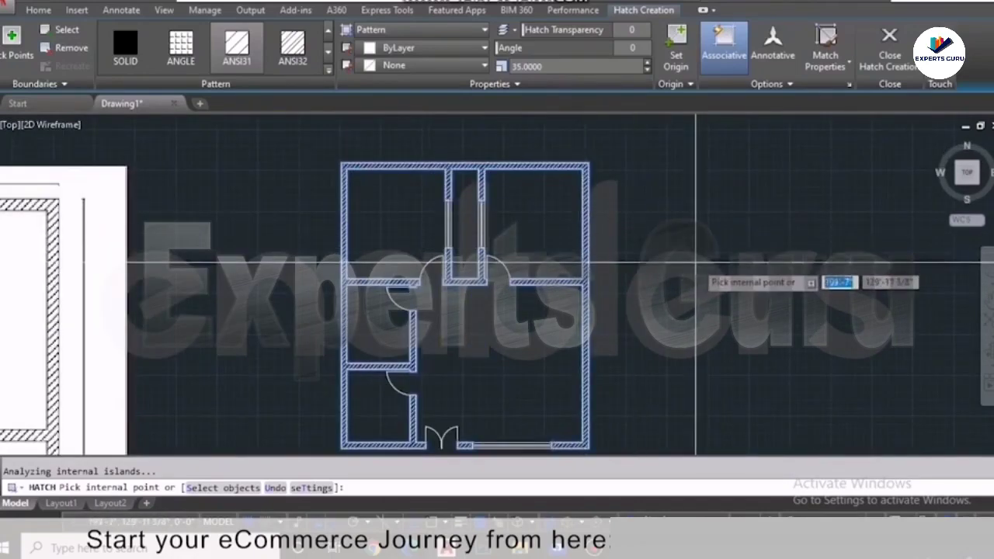
key("Return")
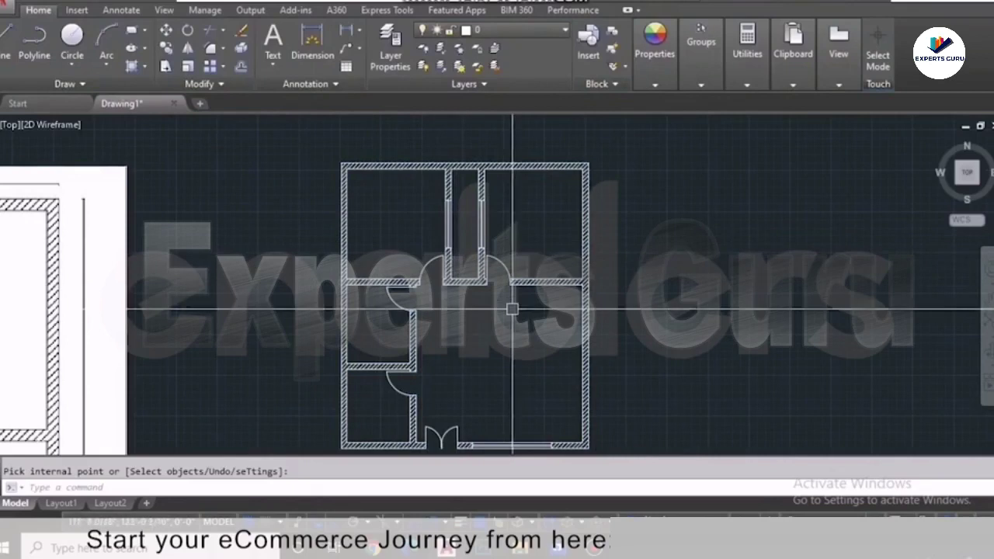
scroll(464, 299, "down", 2)
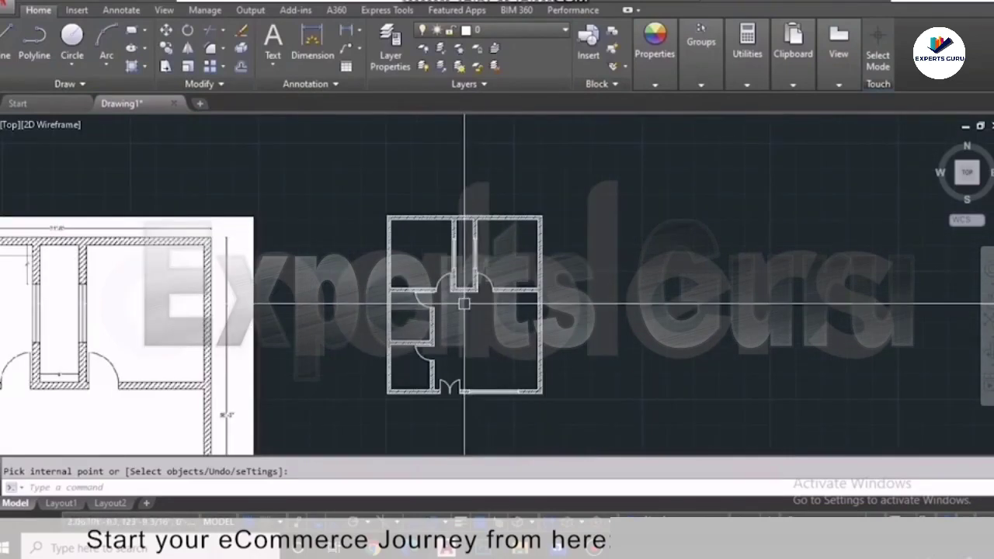
scroll(506, 316, "down", 2)
scroll(498, 316, "up", 3)
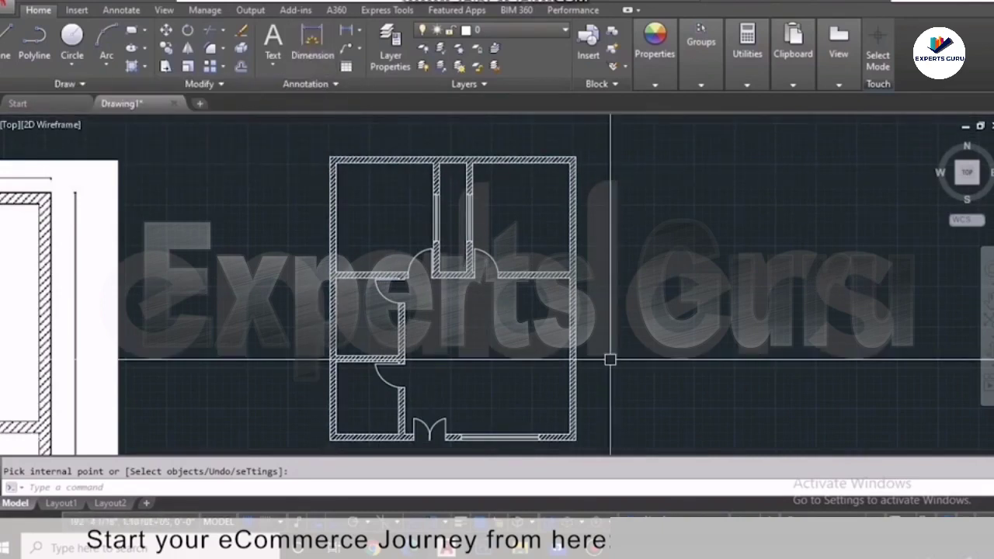
- Open the Standard dimension style with D and set its unit format to Architectural
type("D")
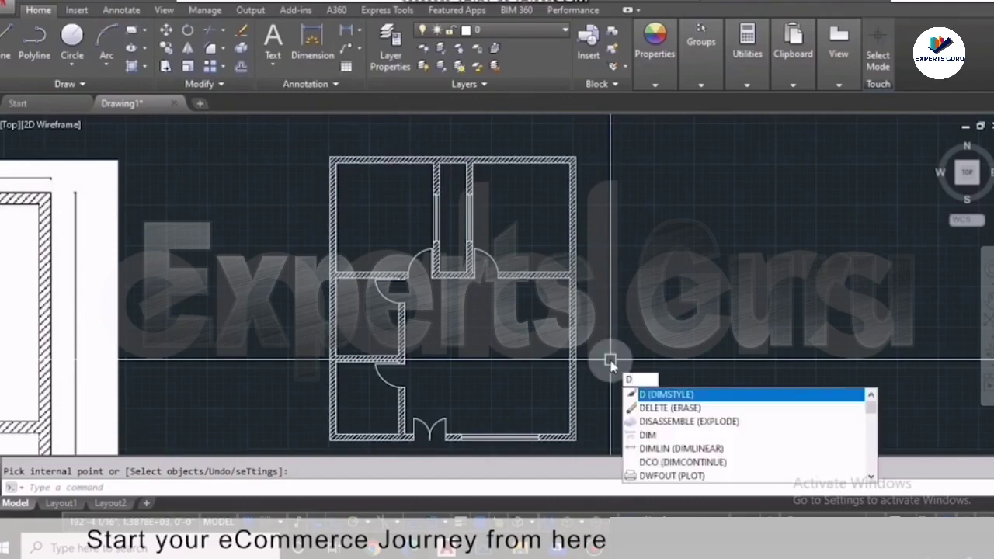
key("Return")
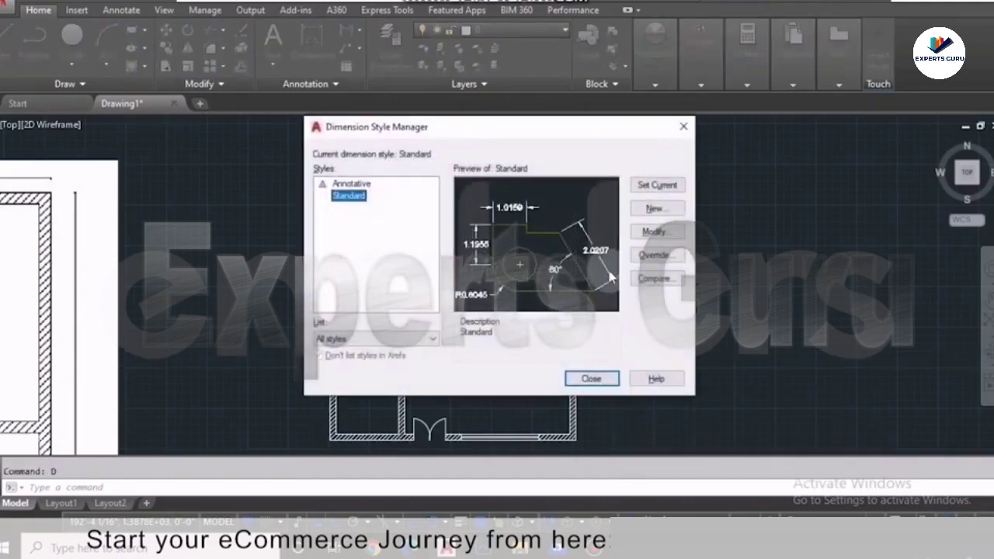
left_click(638, 232)
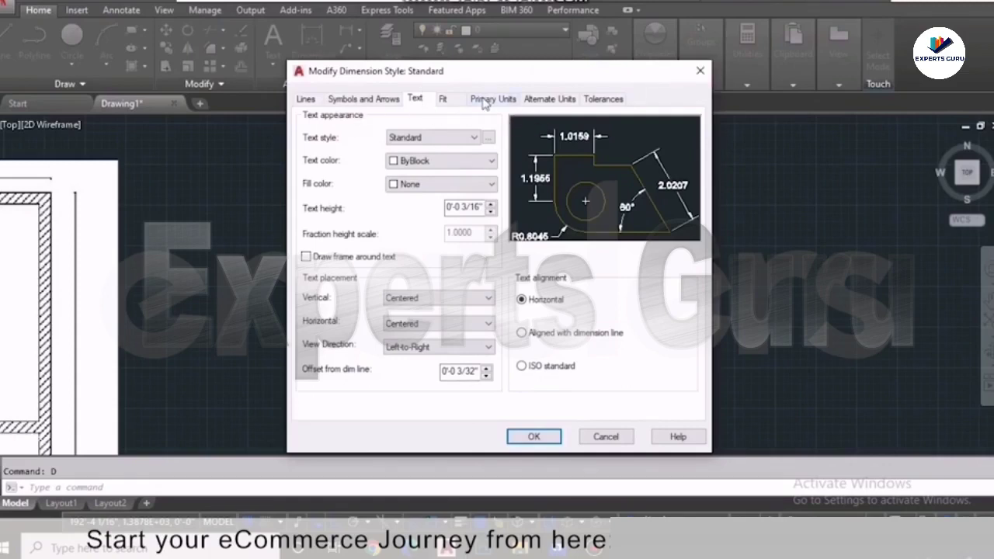
left_click(483, 101)
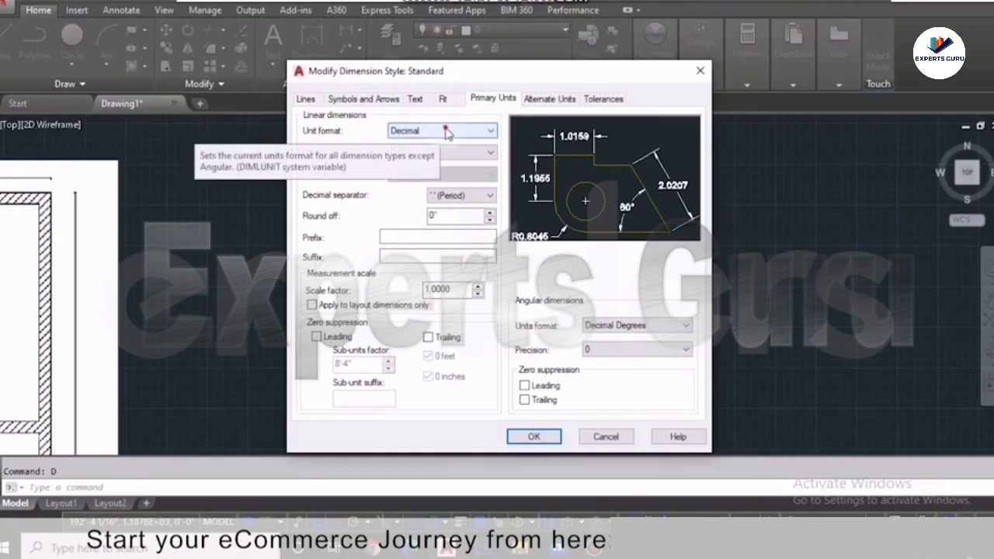
left_click(447, 132)
left_click(441, 175)
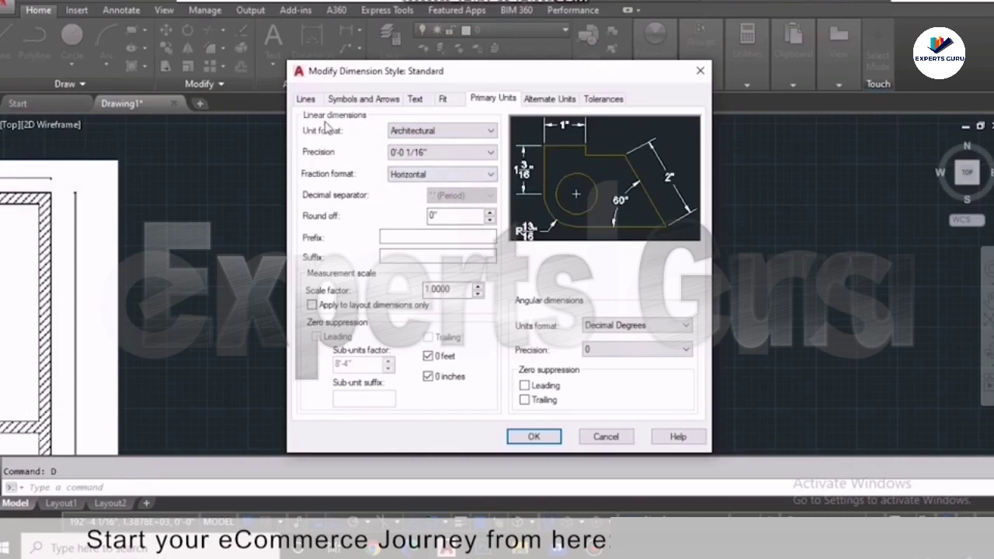
- Set the dimension text height to 5" and the text alignment to ISO standard
left_click(416, 99)
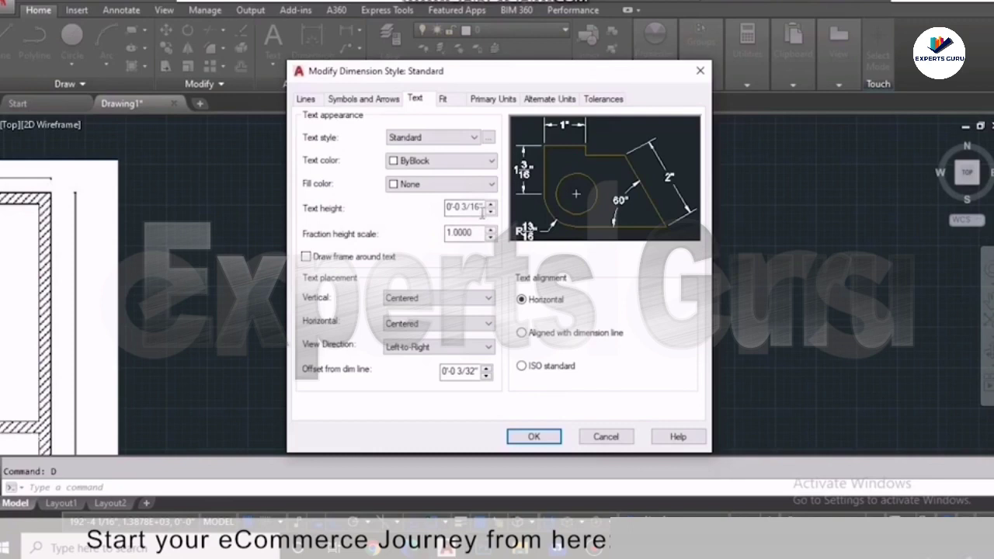
key("BackSpace")
key("BackSpace")
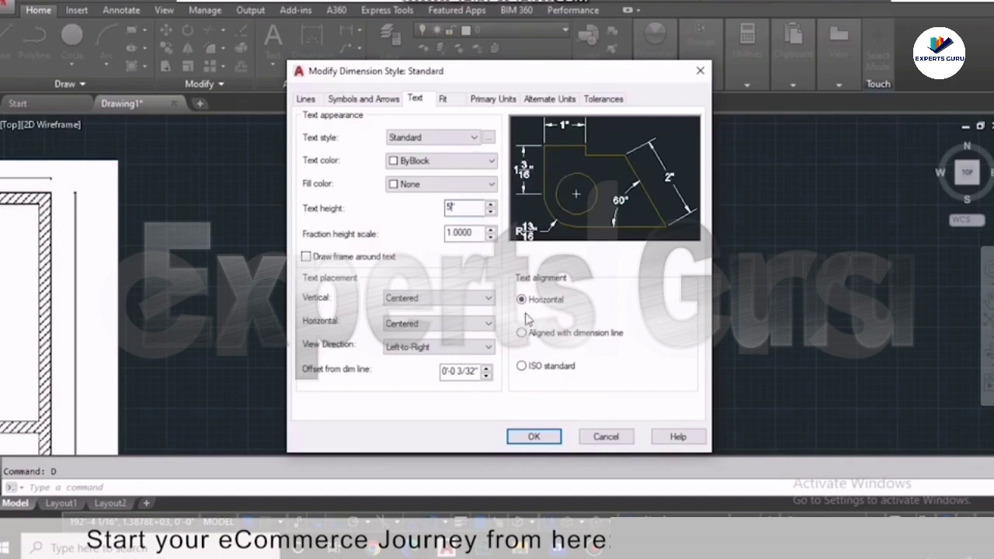
left_click(526, 339)
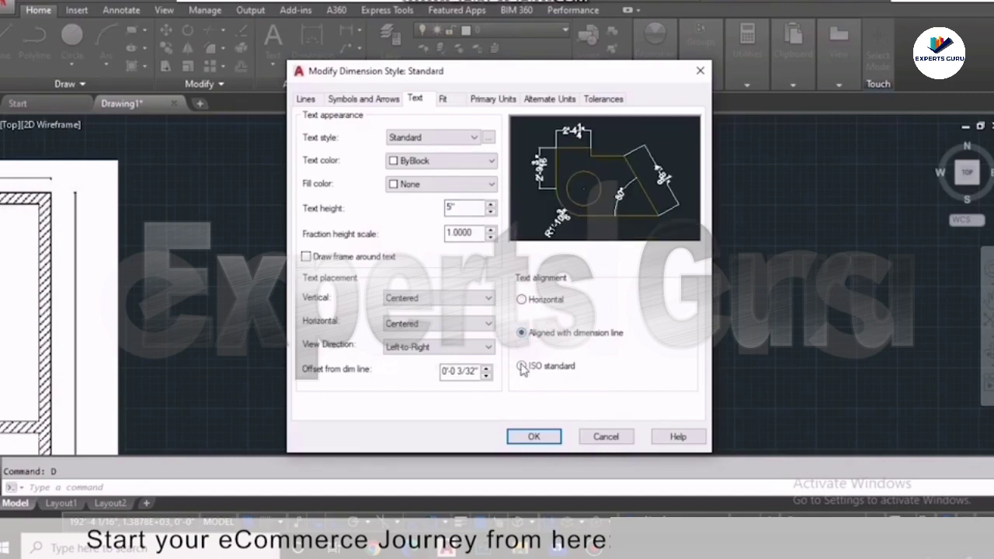
left_click(523, 367)
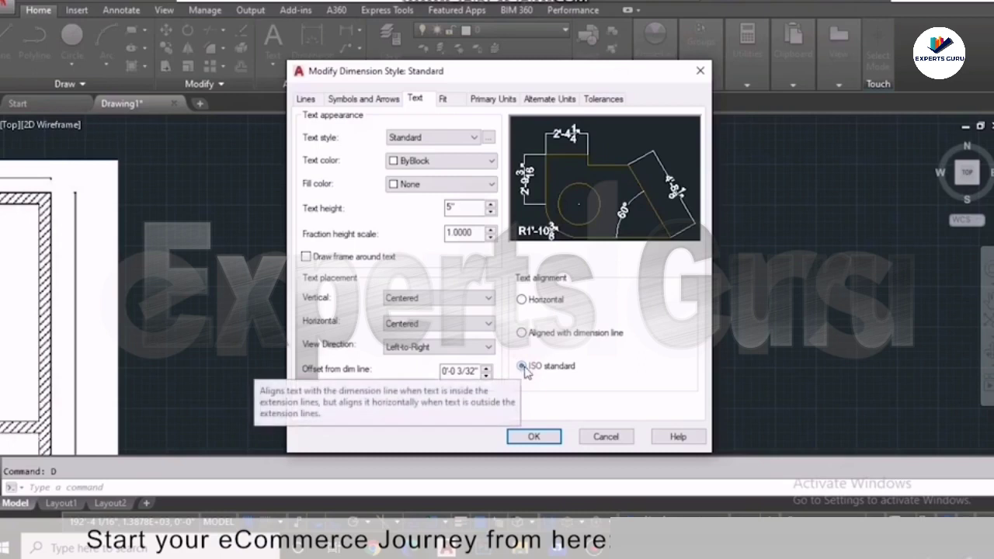
left_click(521, 334)
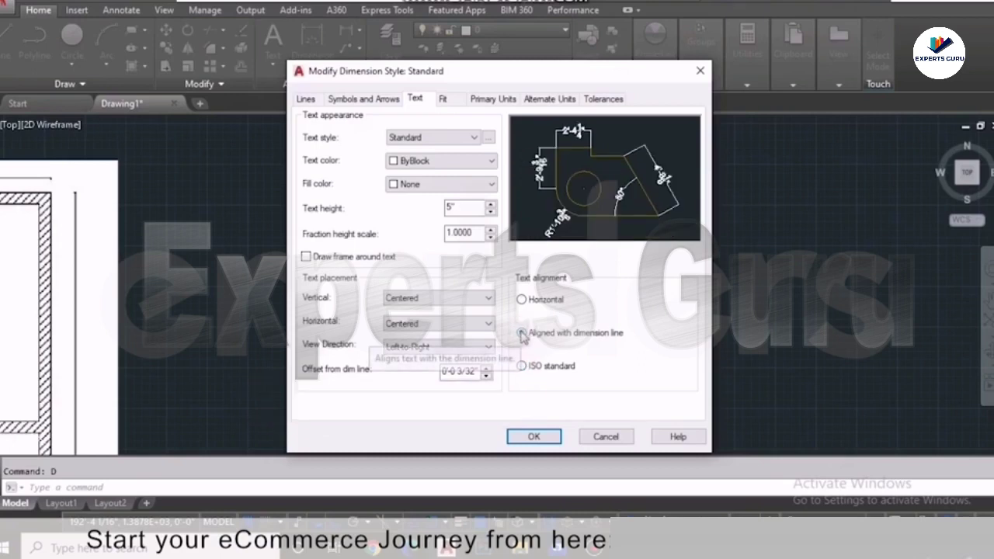
left_click(523, 367)
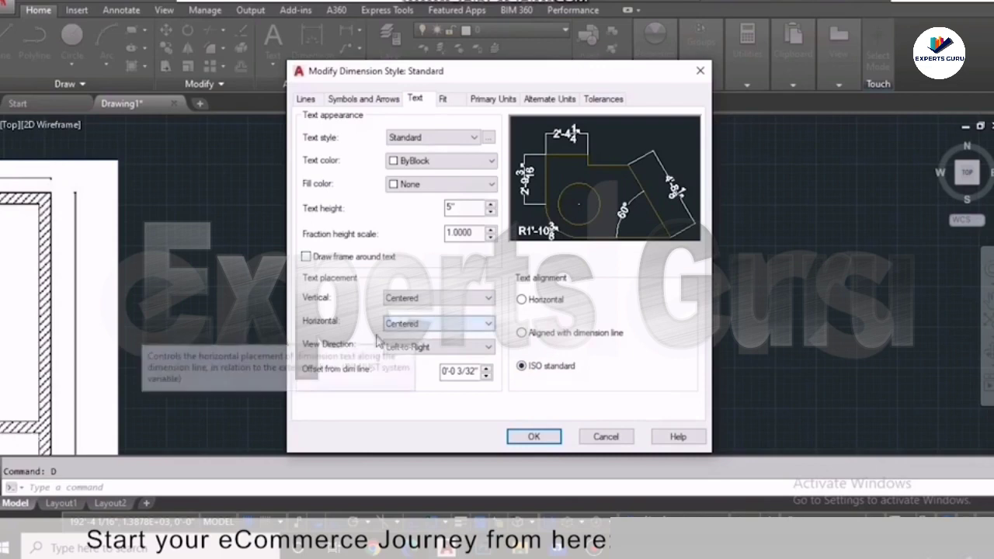
- Set the Standard style's arrowheads to Architectural tick
left_click(342, 99)
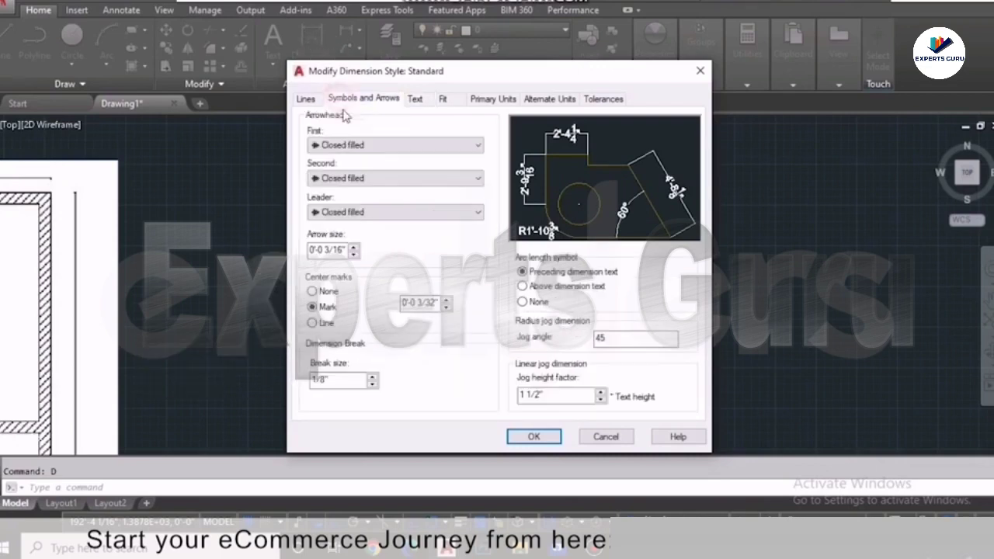
left_click(388, 146)
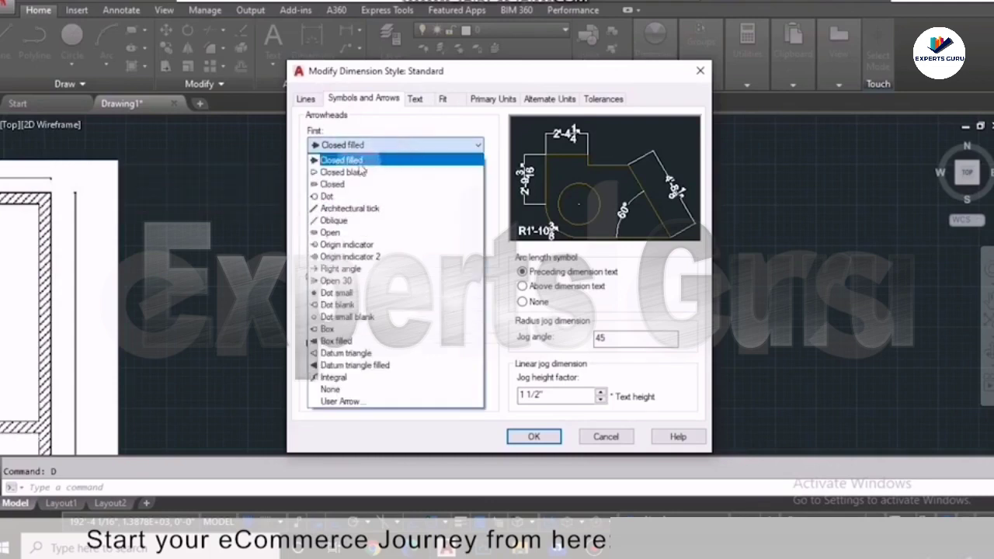
left_click(354, 209)
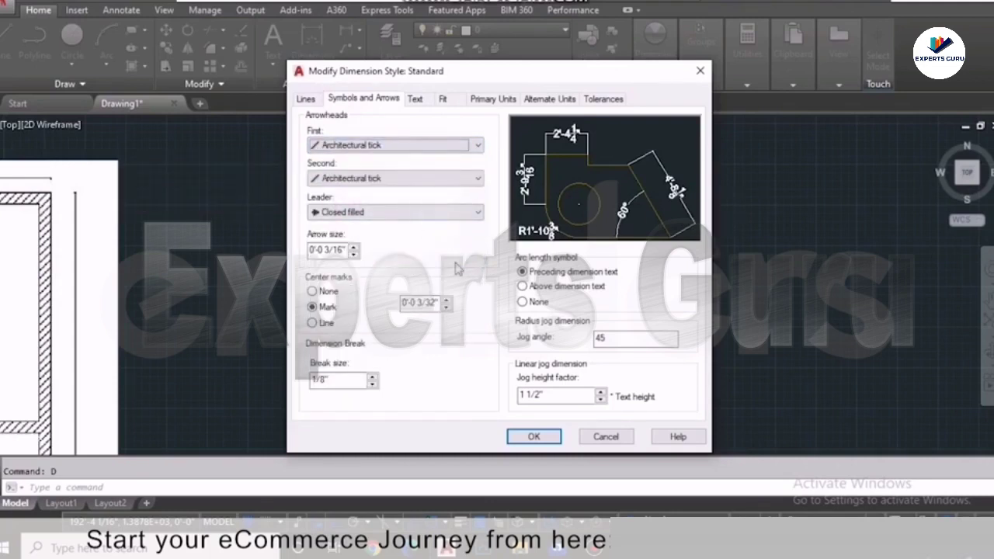
- Set the fixed extension line length to 2 and confirm the style changes with OK
left_click(306, 101)
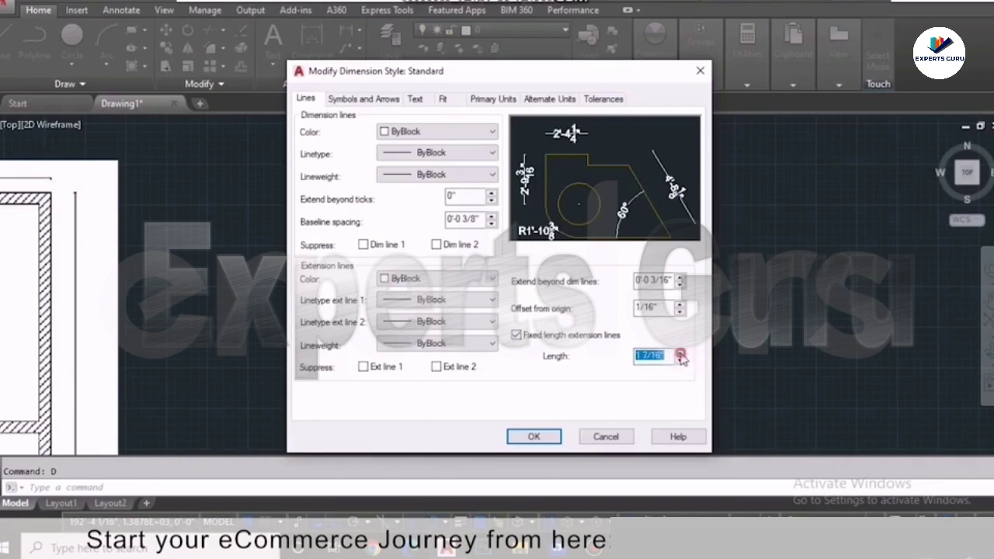
type("2")
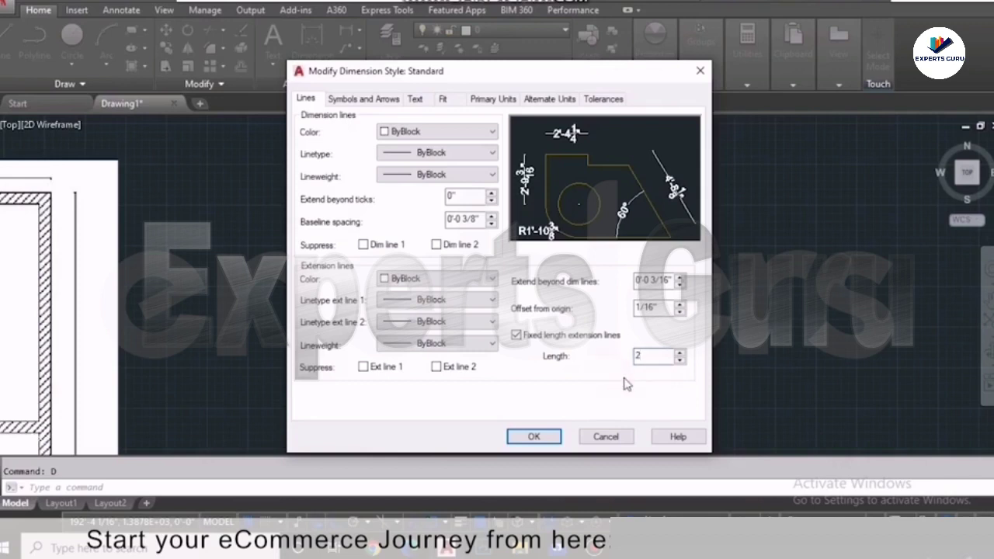
left_click(552, 99)
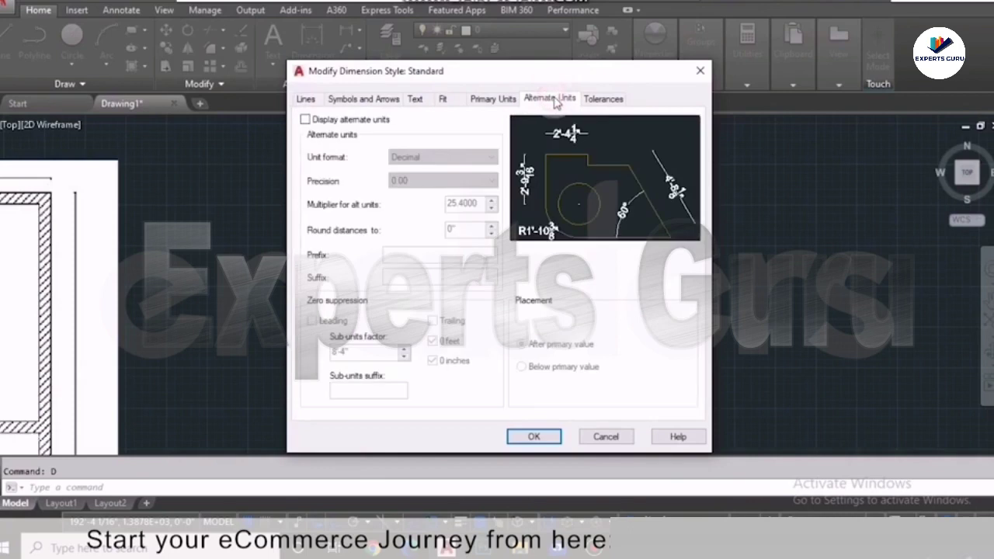
left_click(604, 100)
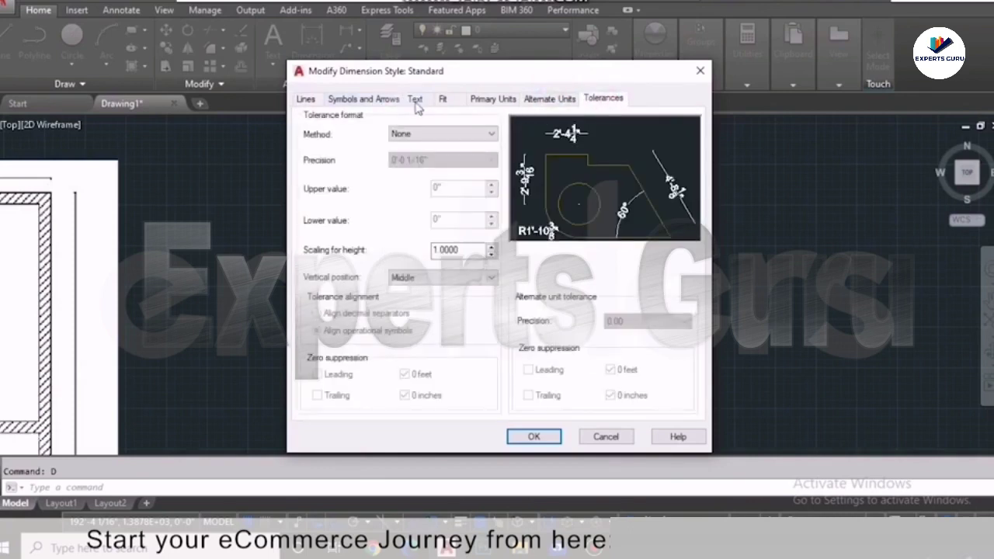
left_click(415, 101)
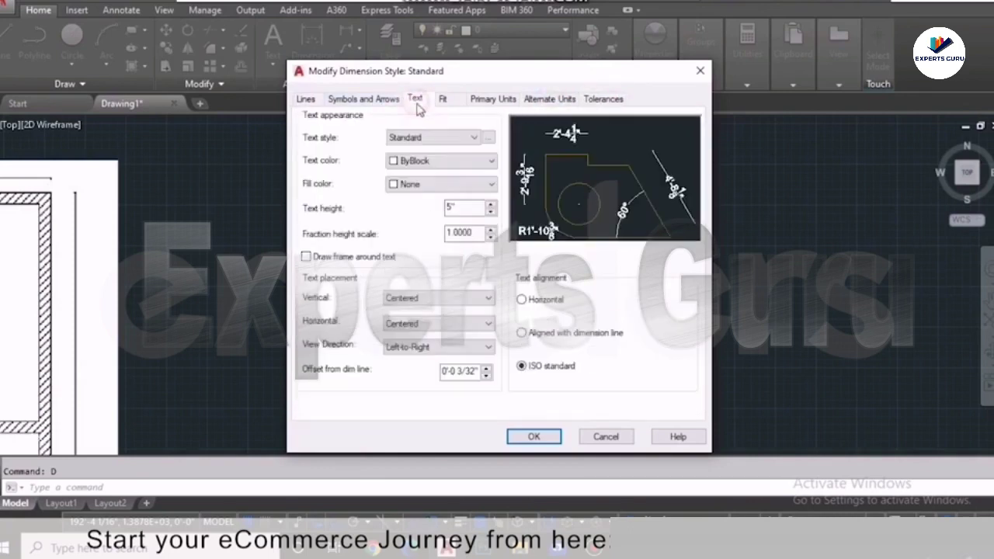
left_click(534, 436)
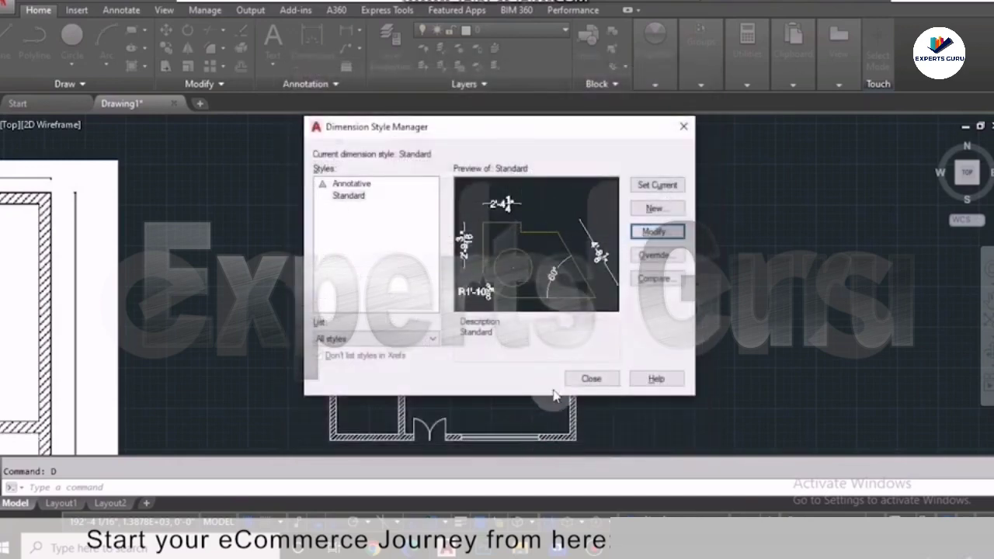
- Use DIM to dimension the plan's top edge corner to corner, then its right edge top to bottom
left_click(590, 379)
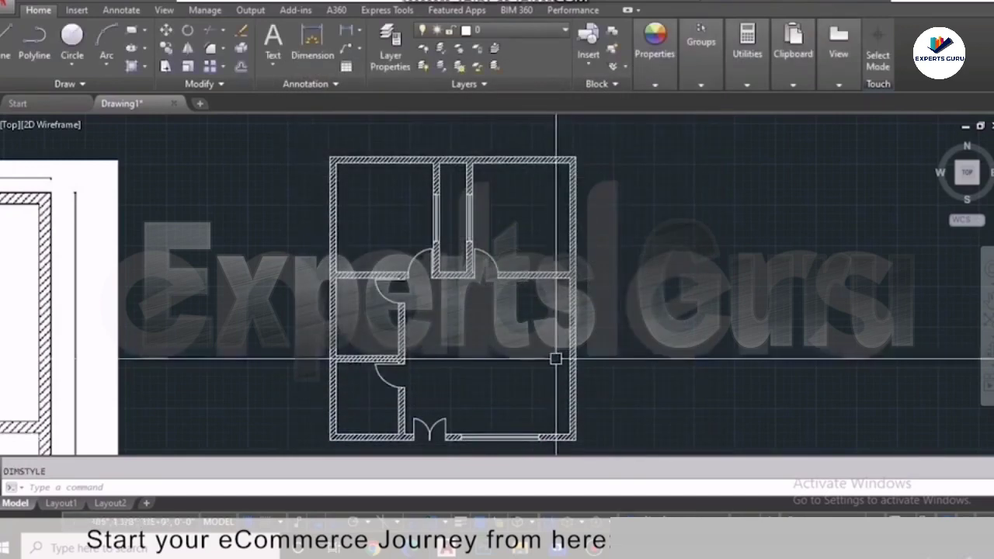
left_click(319, 46)
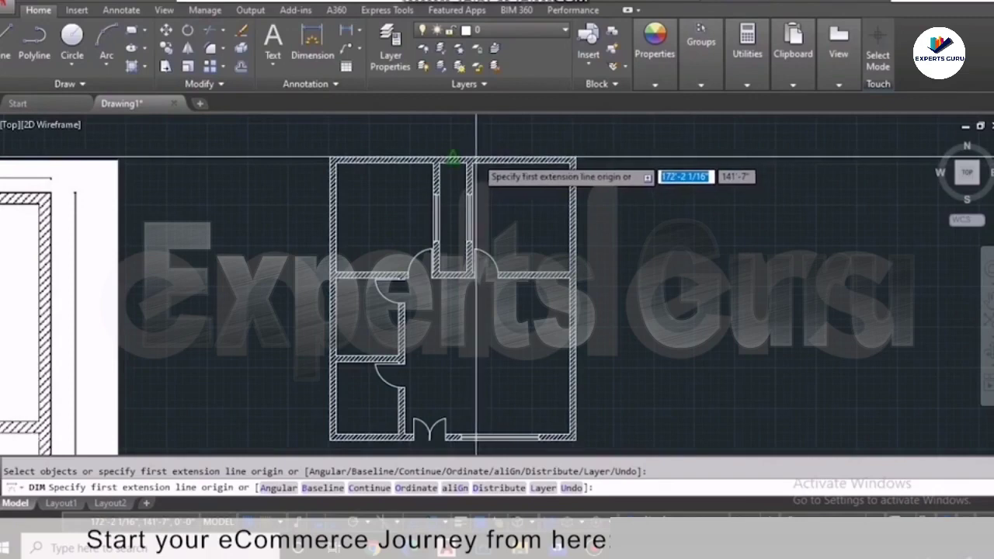
left_click(330, 158)
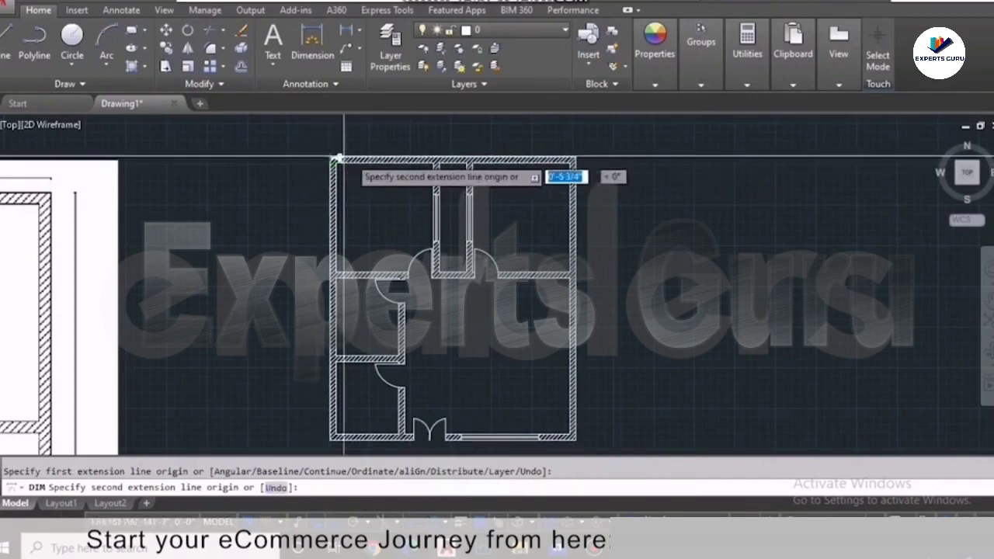
left_click(576, 157)
left_click(581, 143)
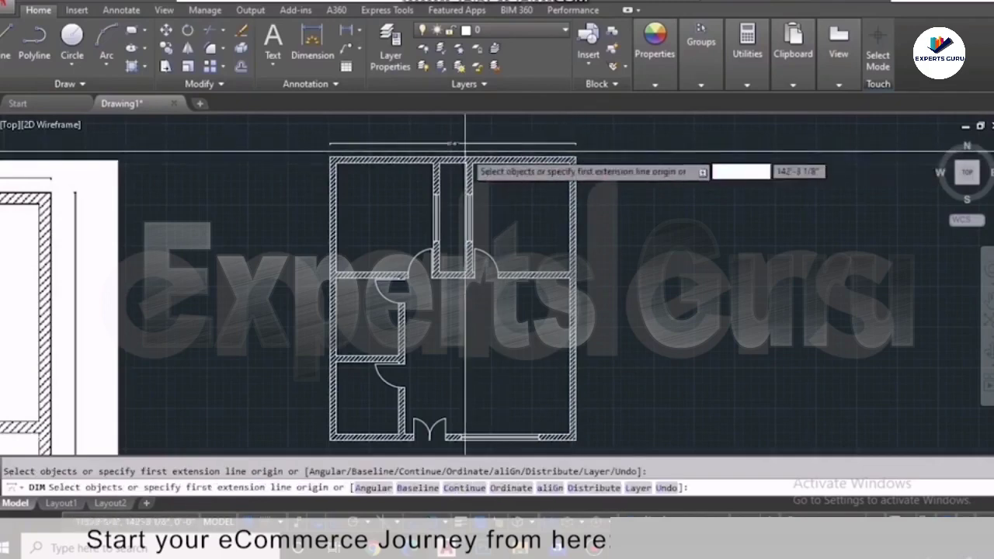
scroll(466, 150, "up", 2)
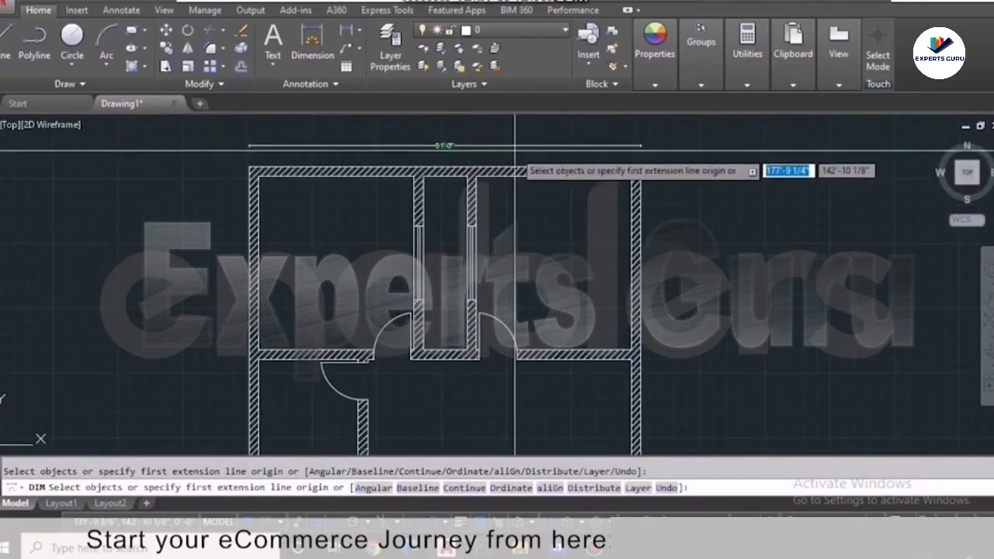
scroll(514, 152, "down", 2)
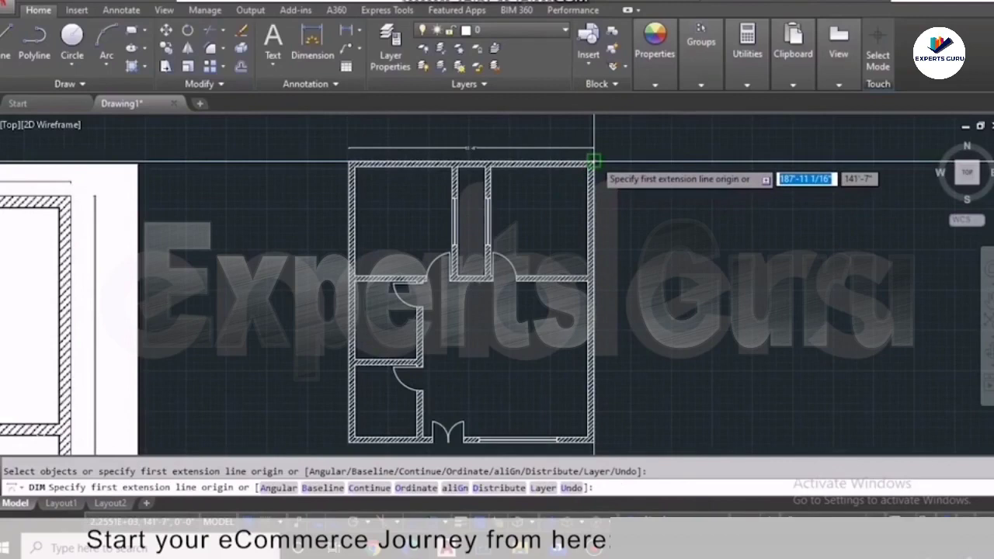
left_click(594, 162)
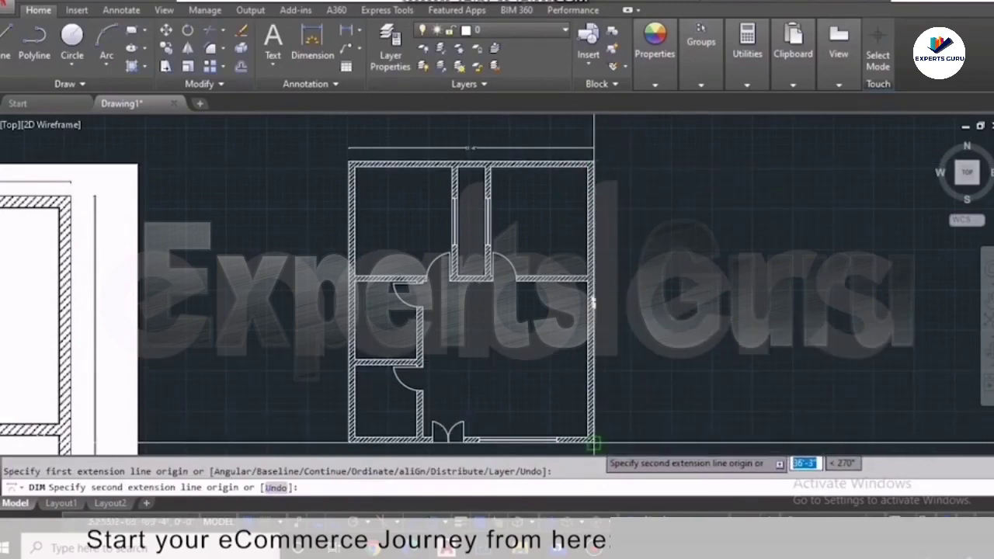
left_click(594, 443)
left_click(608, 444)
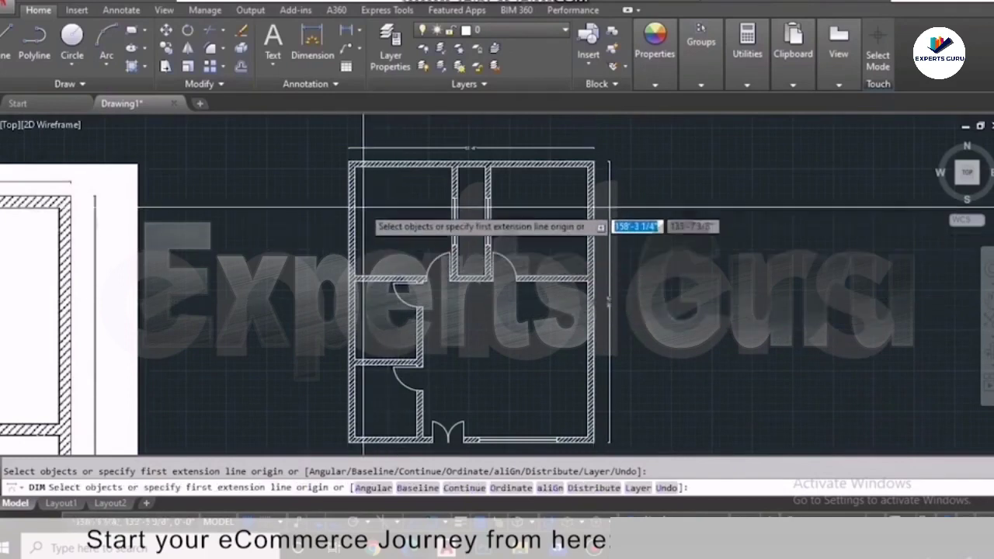
scroll(349, 163, "up", 2)
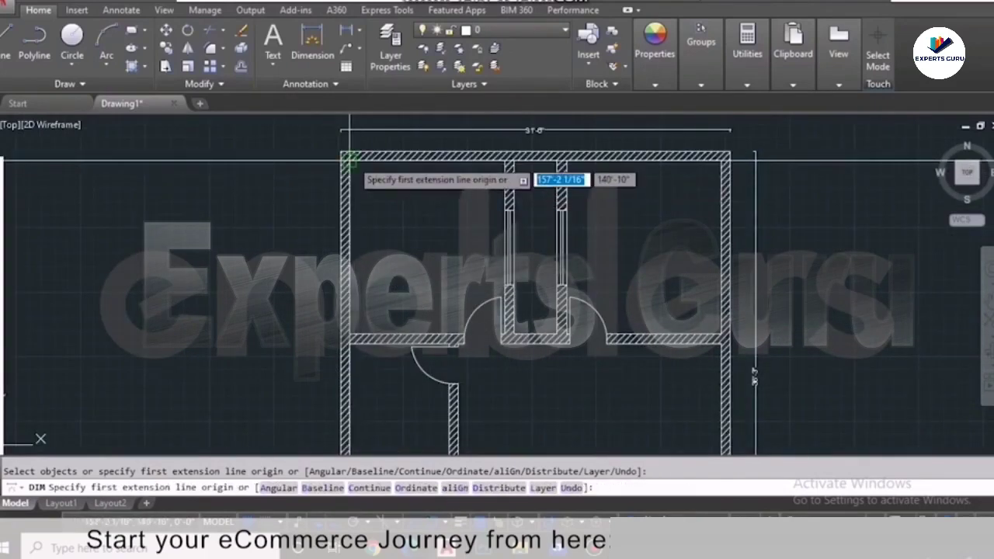
- Dimension the left room's height, its 12'-6" width, and the 3'-6" passage opening
left_click(349, 160)
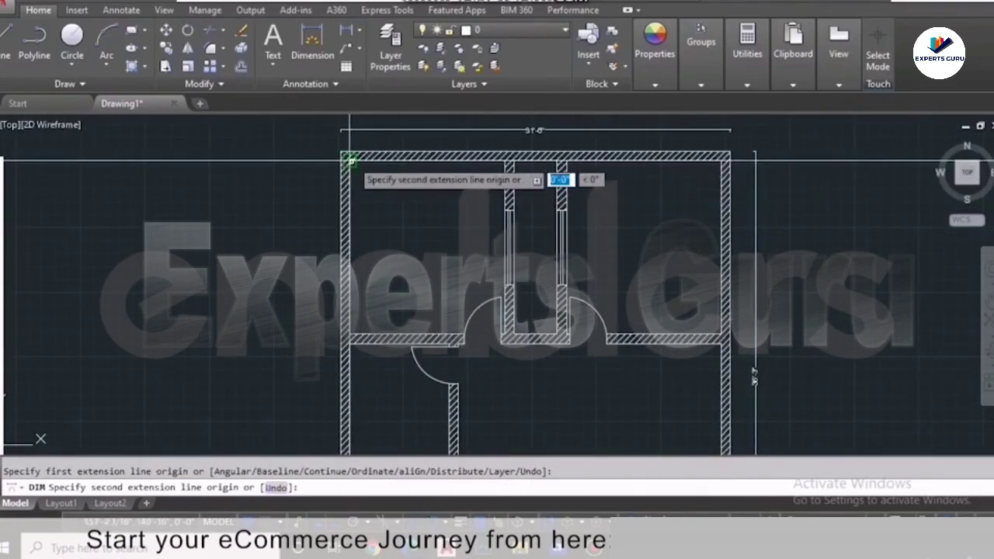
left_click(351, 339)
left_click(365, 336)
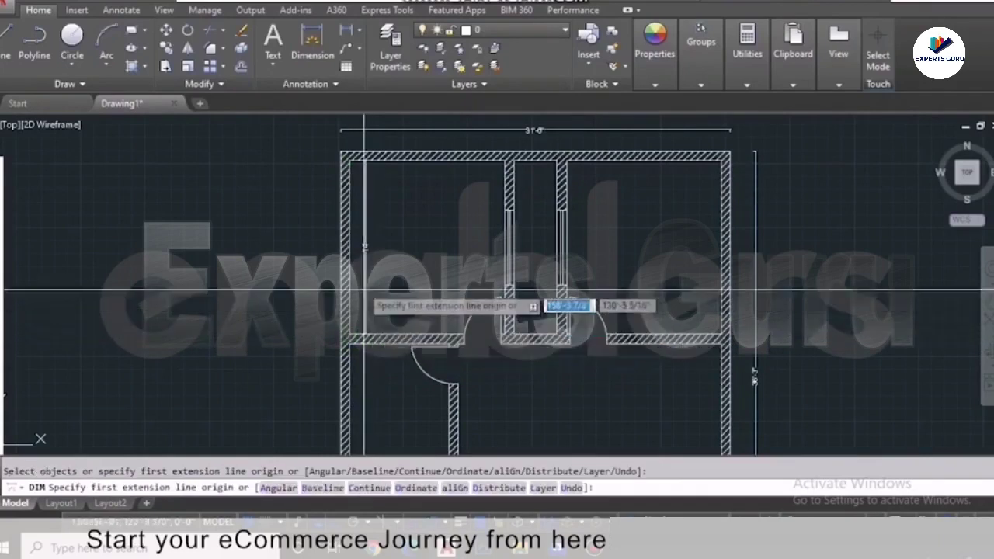
left_click(350, 159)
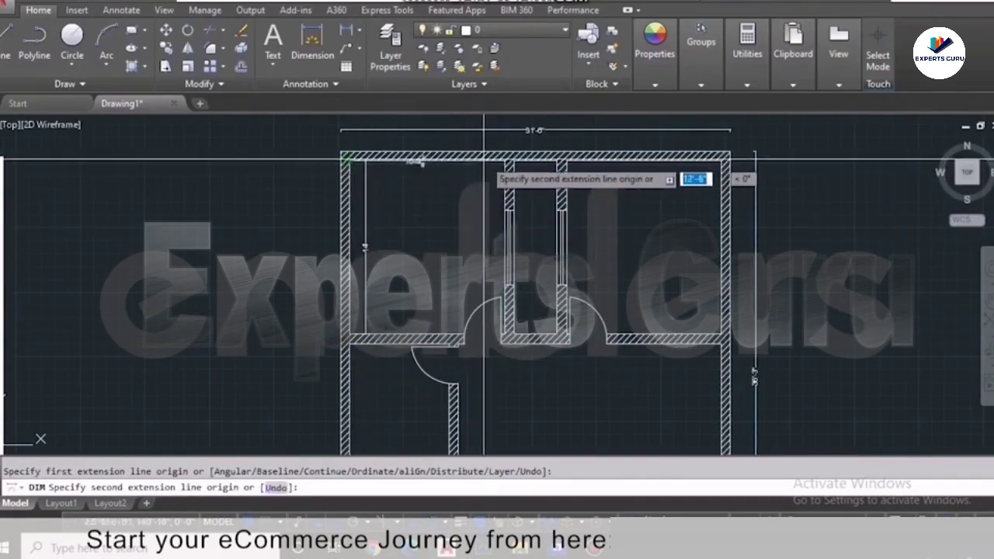
left_click(505, 161)
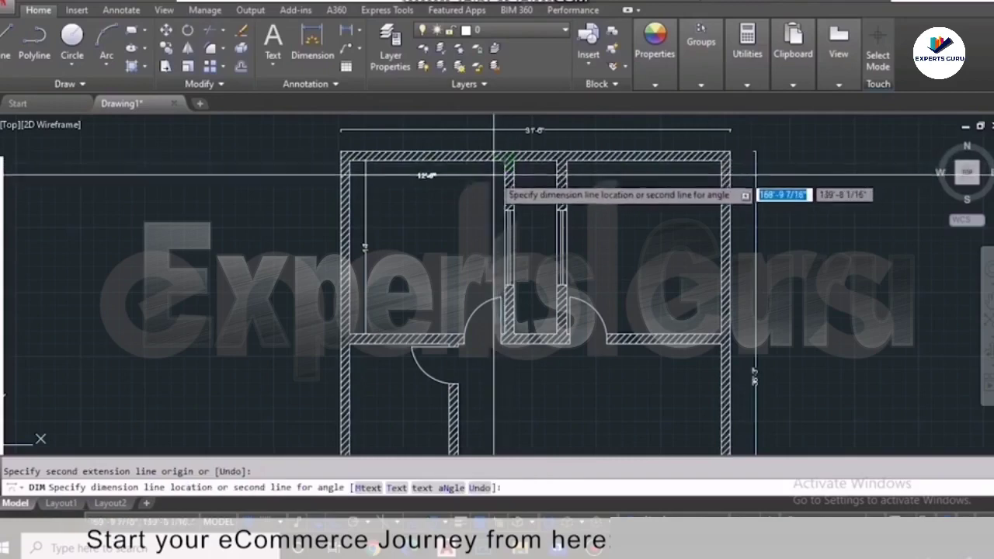
left_click(516, 177)
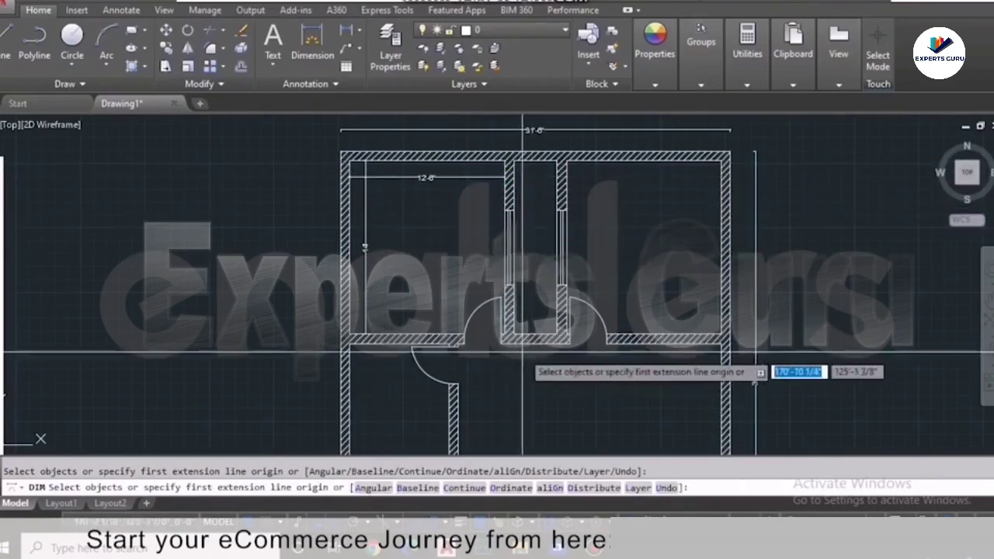
scroll(540, 333, "up", 3)
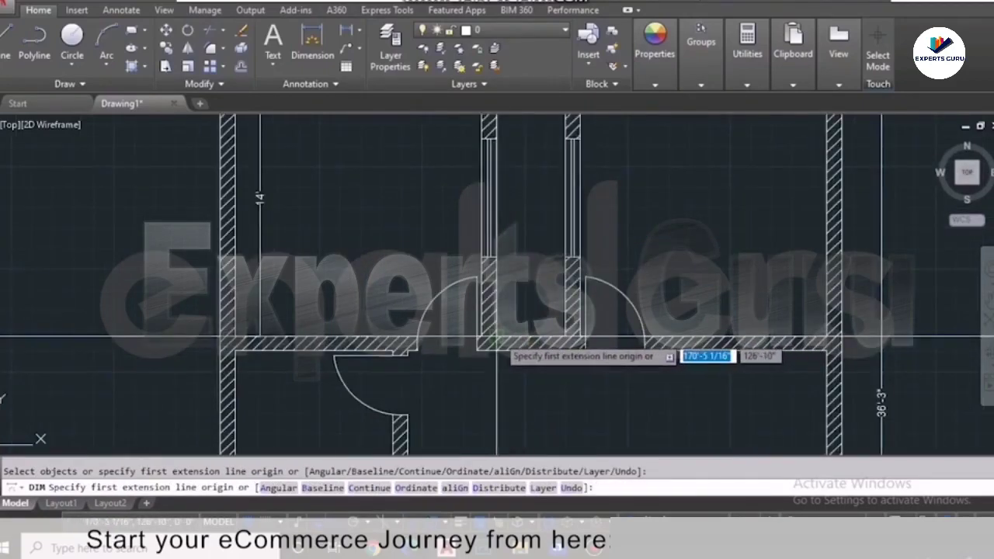
left_click(497, 339)
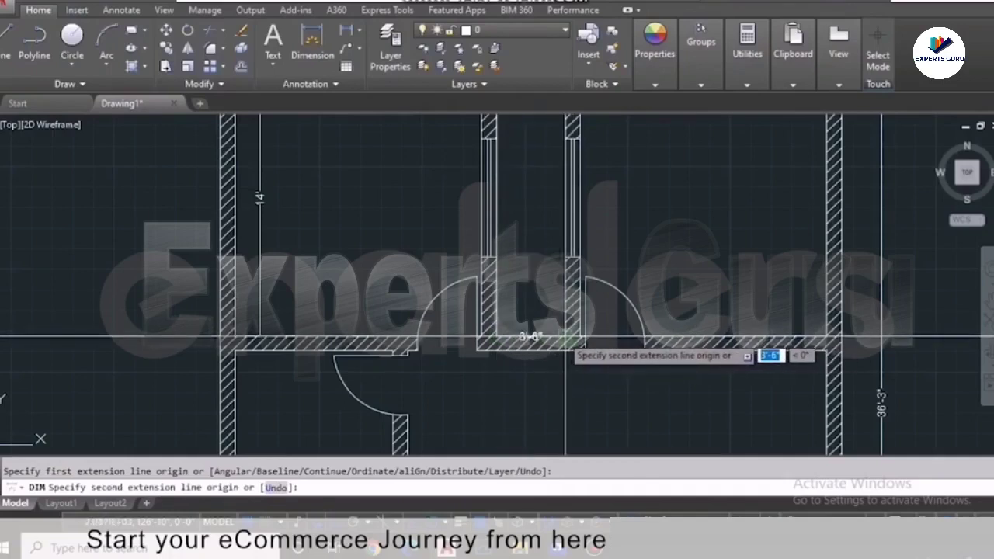
left_click(563, 338)
left_click(533, 317)
scroll(533, 318, "down", 4)
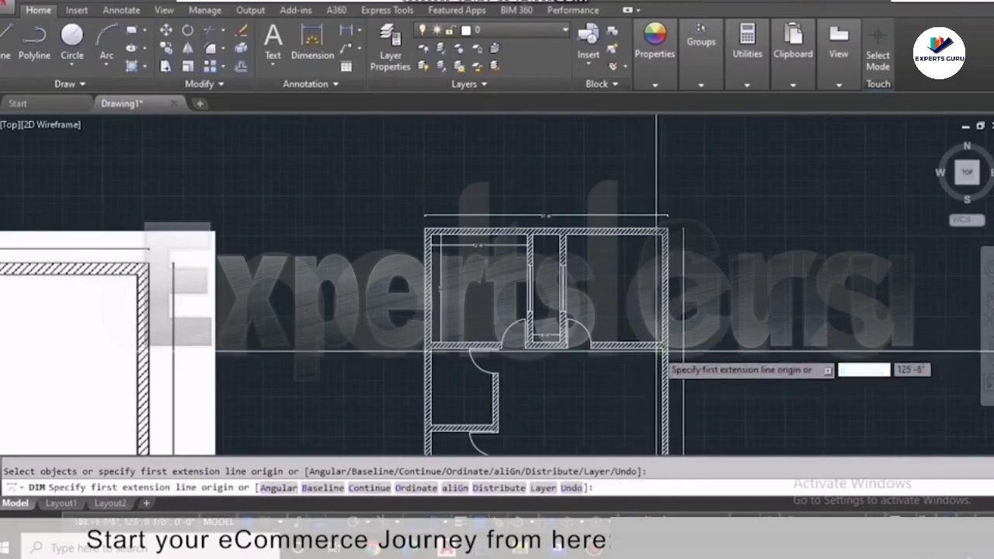
scroll(661, 349, "down", 2)
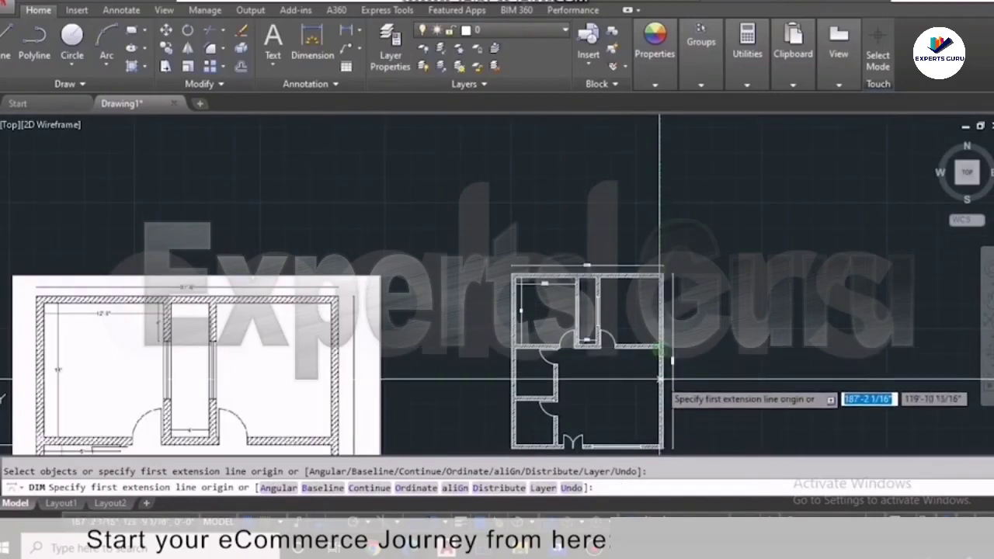
scroll(659, 380, "up", 2)
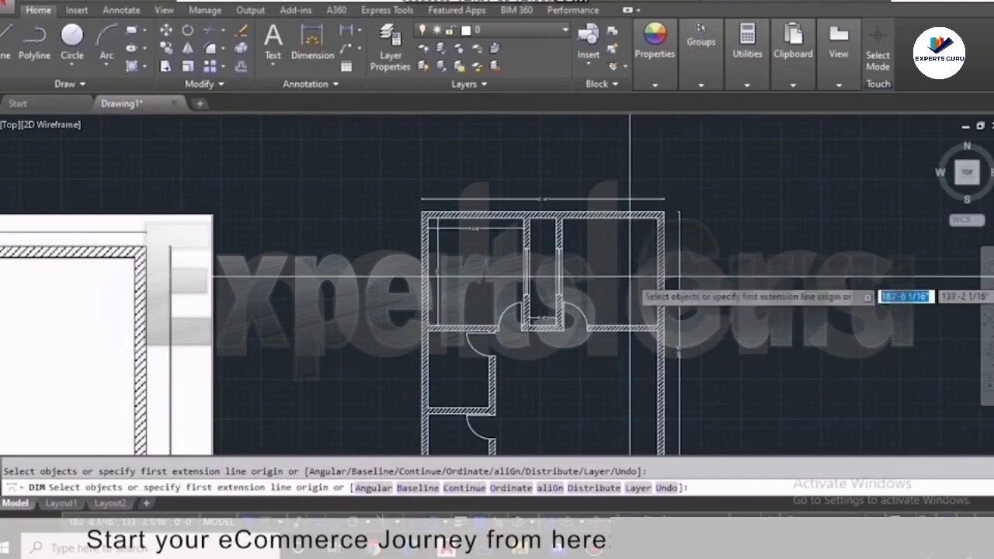
scroll(630, 276, "down", 2)
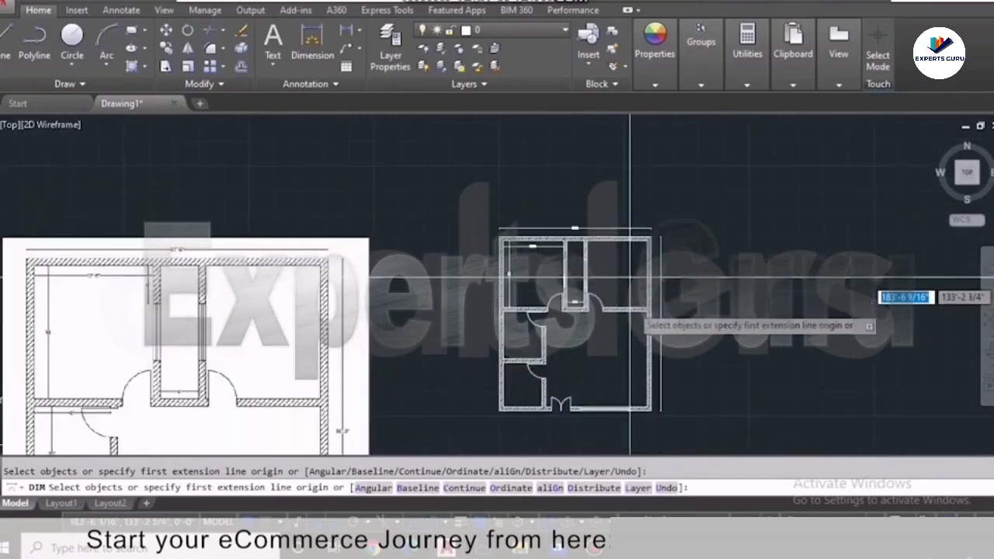
scroll(627, 415, "up", 4)
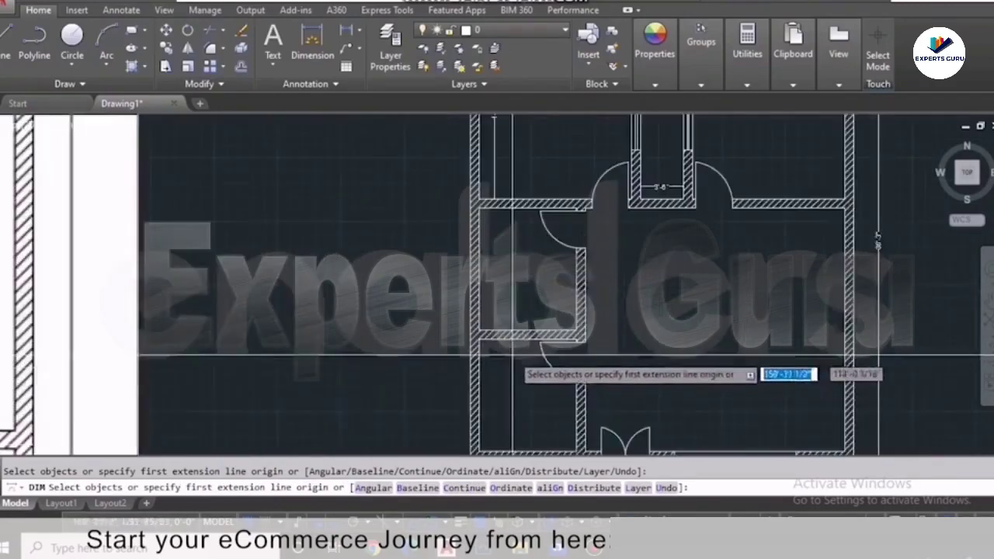
- Add the 10' wall height and 8' room width dimensions
left_click(479, 208)
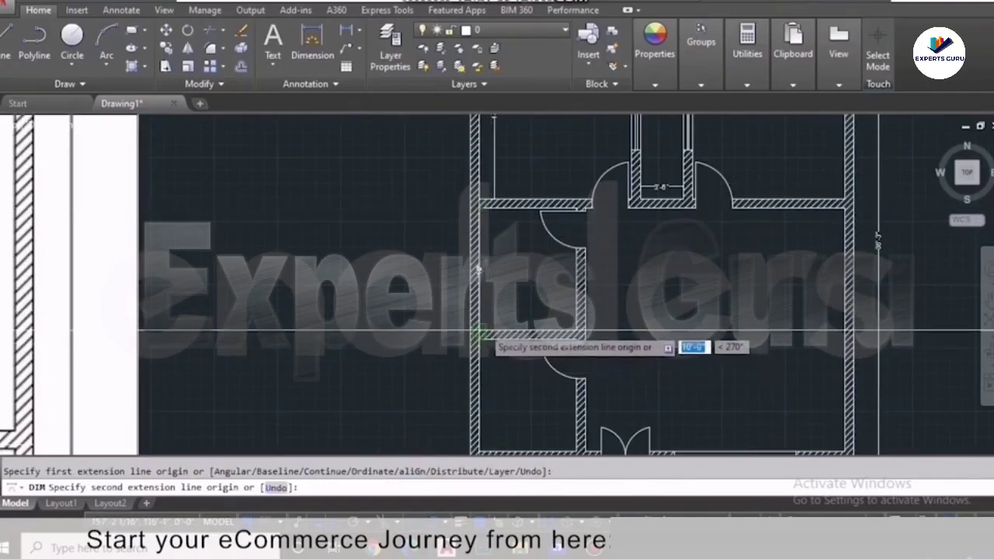
left_click(479, 332)
left_click(497, 326)
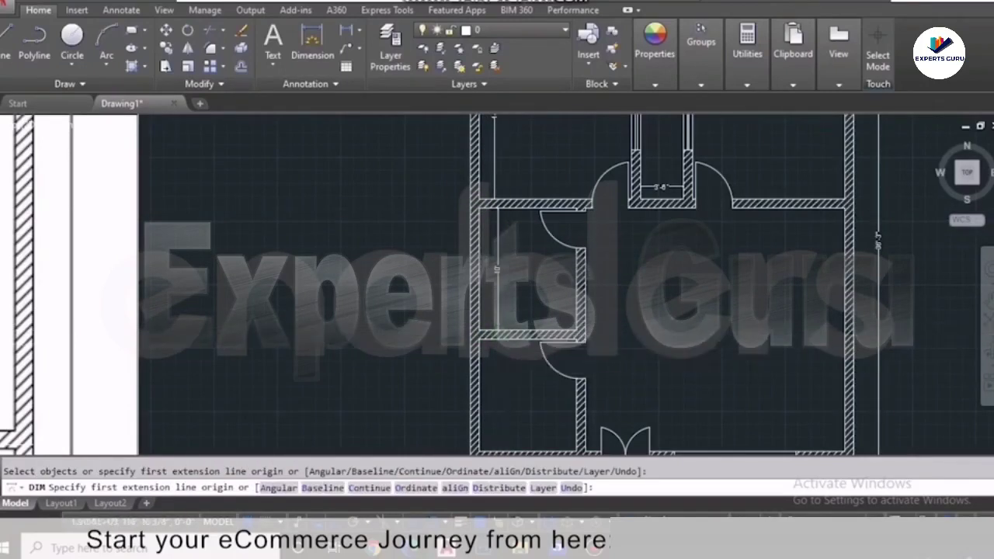
scroll(522, 334, "down", 3)
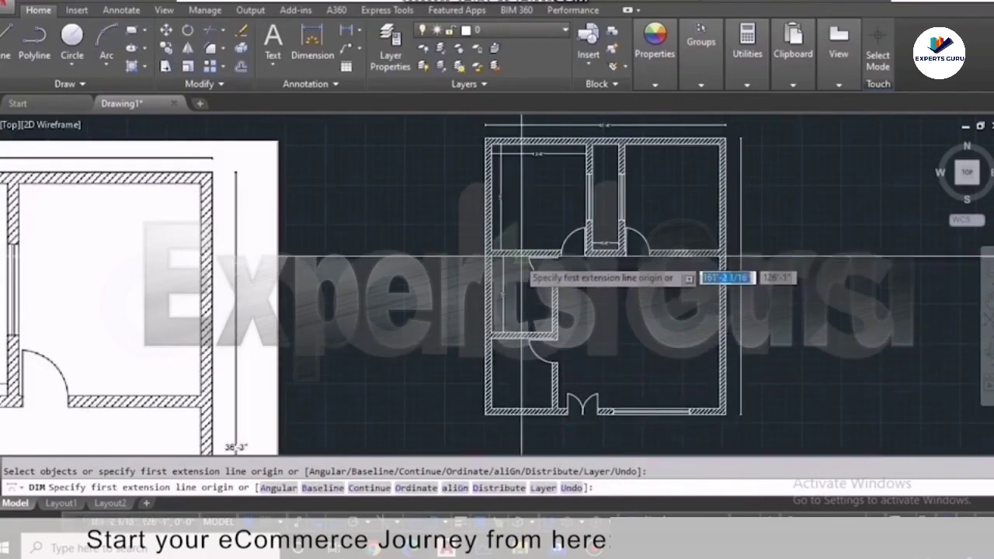
scroll(522, 260, "up", 4)
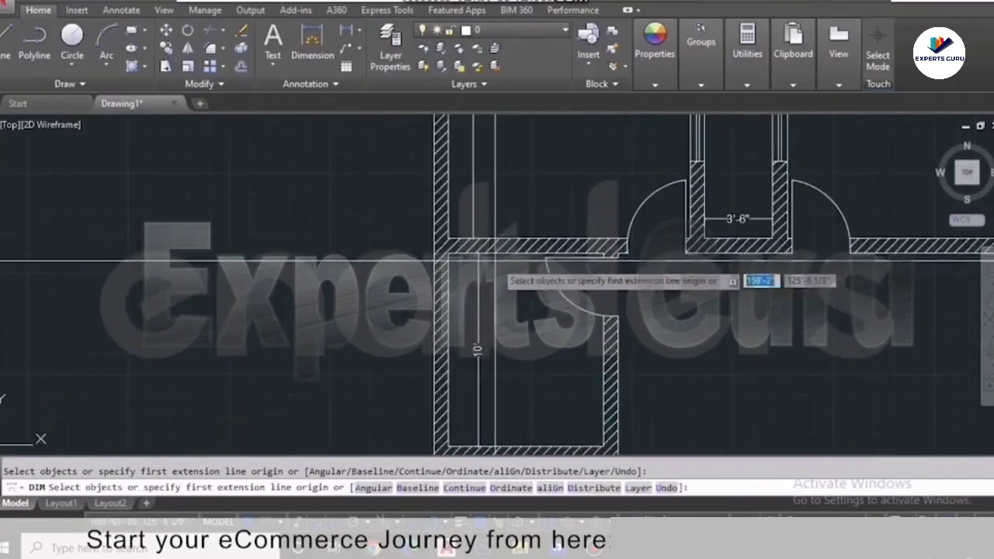
left_click(452, 249)
left_click(602, 253)
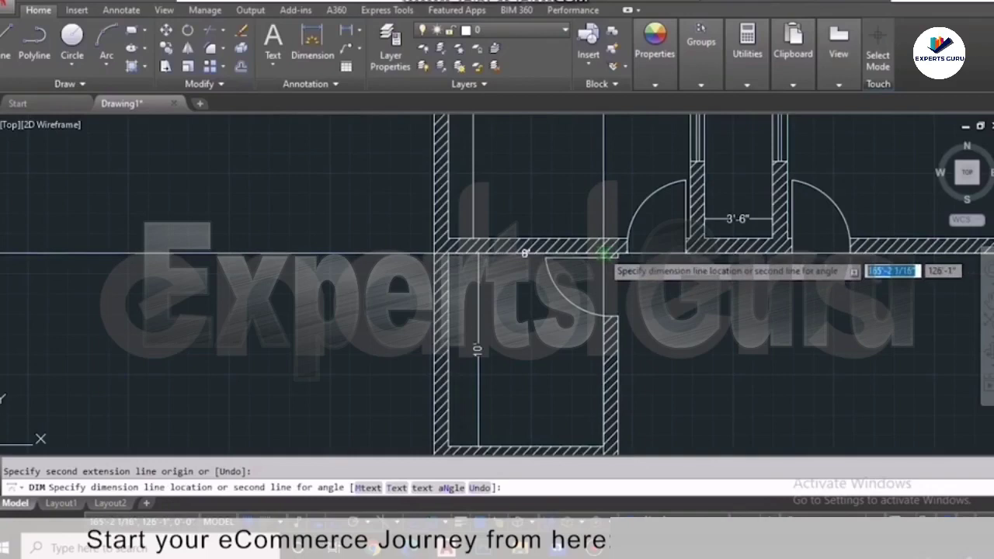
left_click(603, 275)
scroll(566, 305, "down", 5)
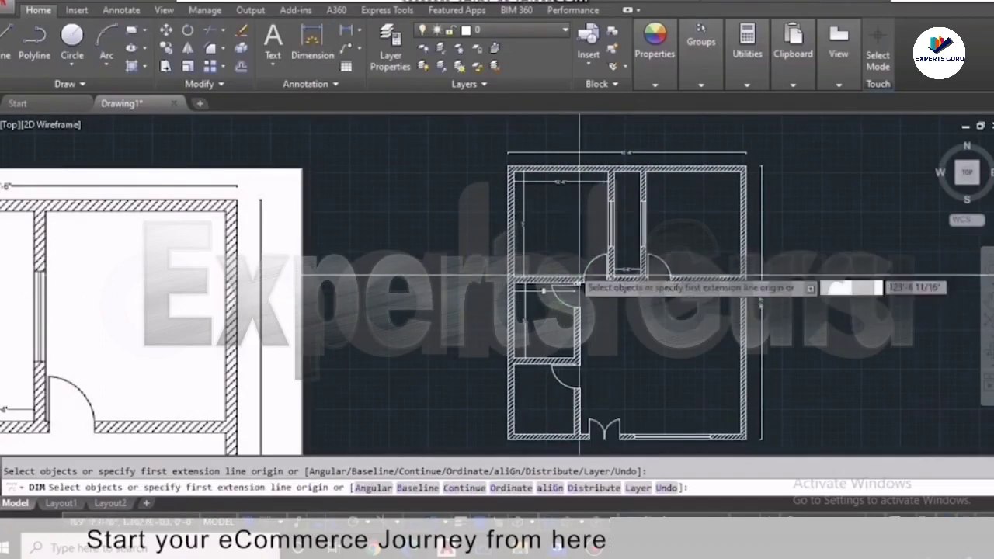
- Add a 5'-4" arc-length dimension to the door swing arc
left_click(359, 35)
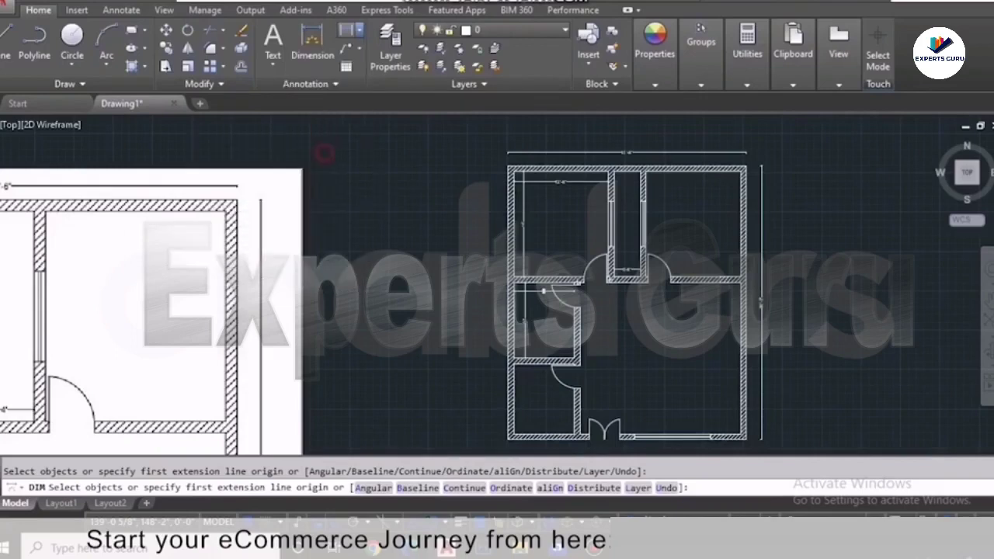
left_click(327, 149)
scroll(576, 257, "up", 2)
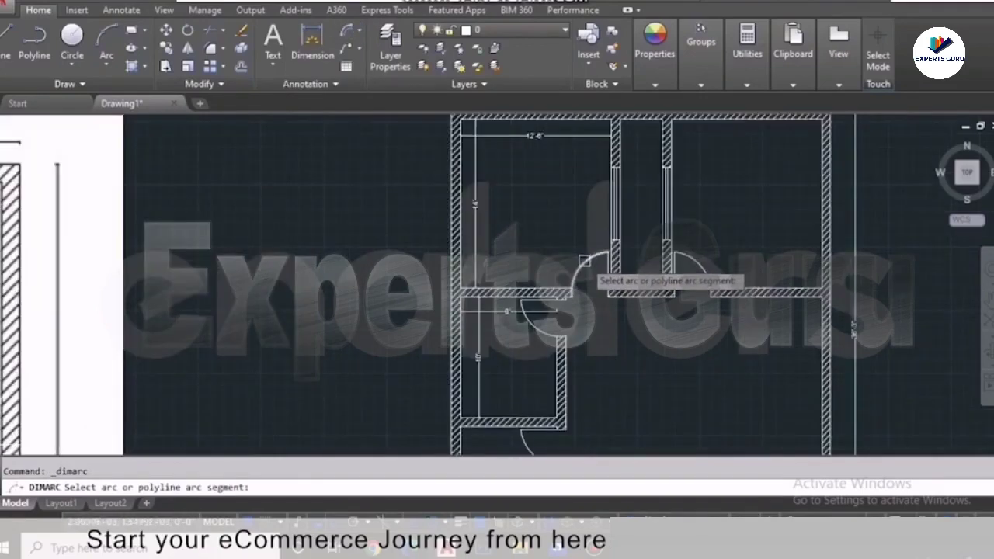
left_click(581, 273)
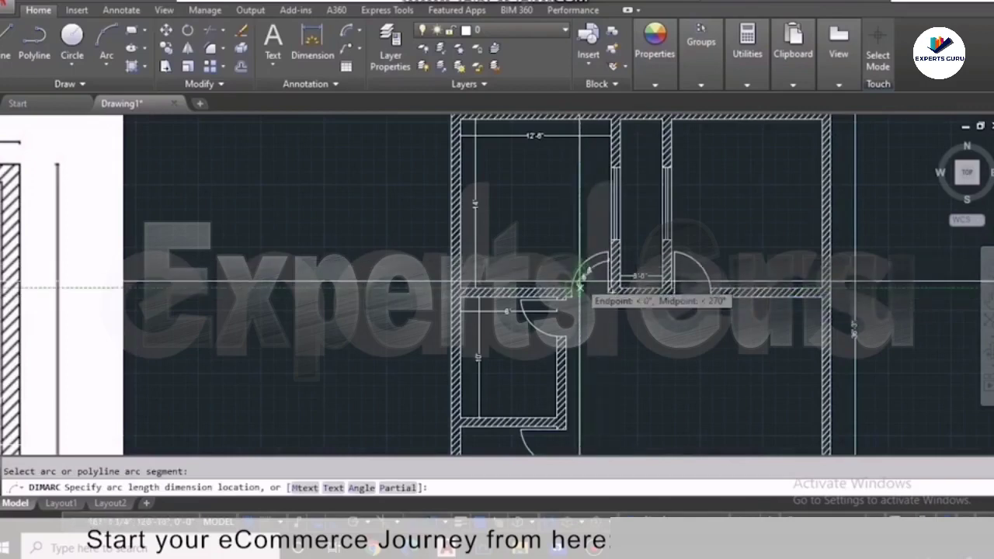
scroll(581, 284, "up", 4)
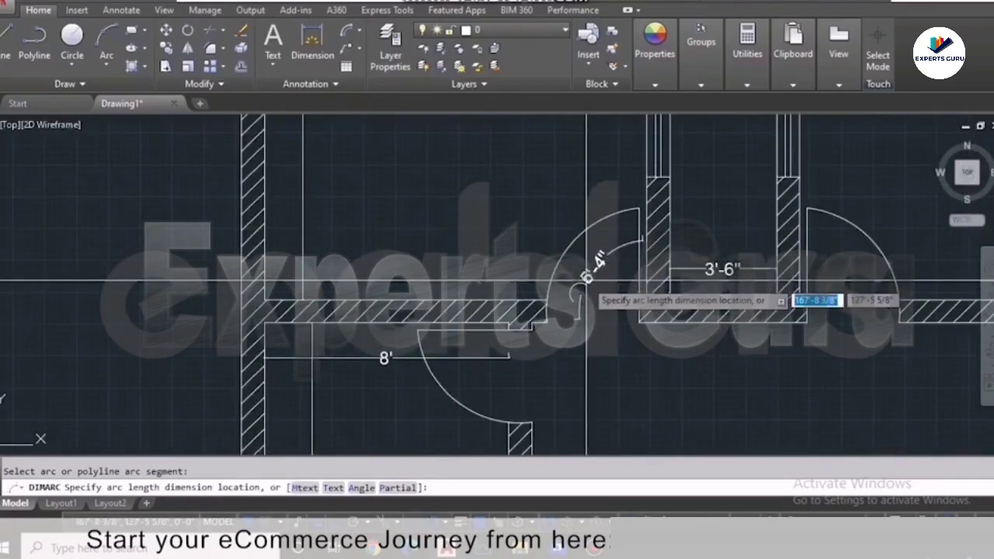
left_click(578, 287)
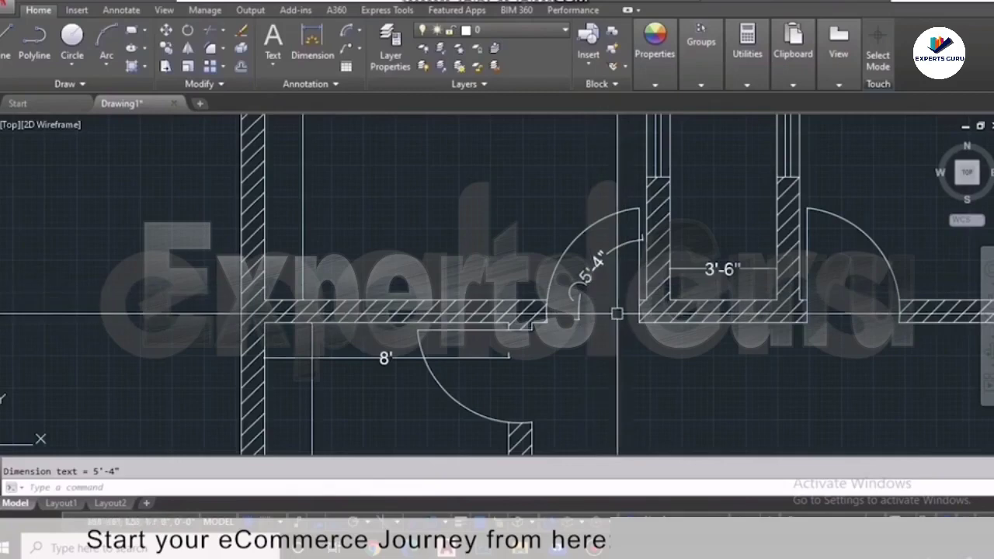
scroll(579, 289, "down", 5)
scroll(576, 289, "down", 4)
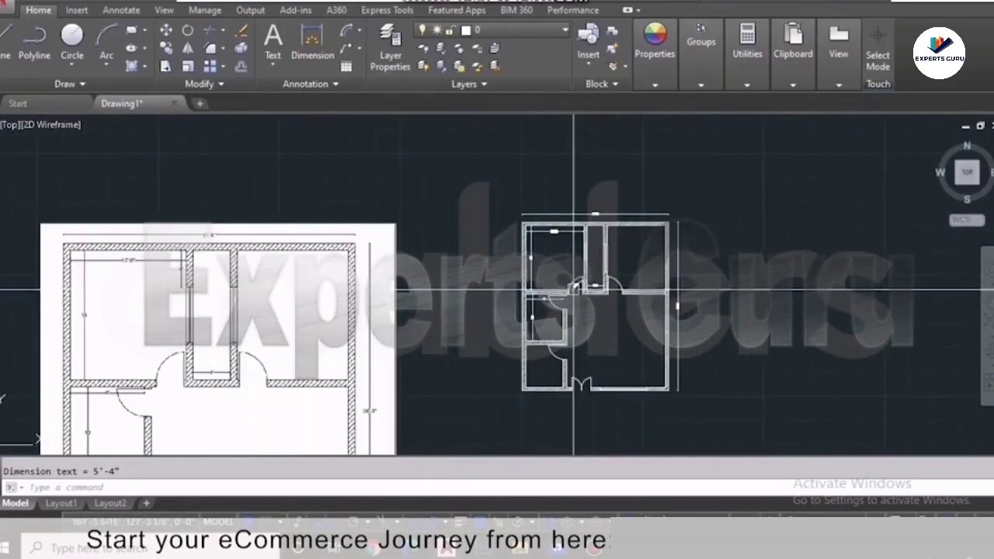
scroll(770, 276, "up", 4)
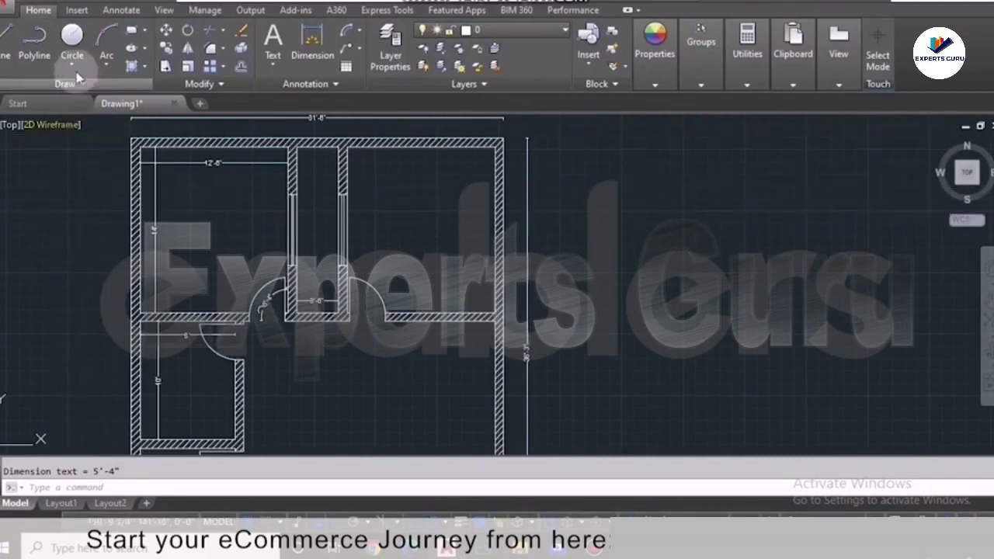
- Place a circle to the right of the plan and label it with an R4'-8 1/2" radius dimension
left_click(72, 39)
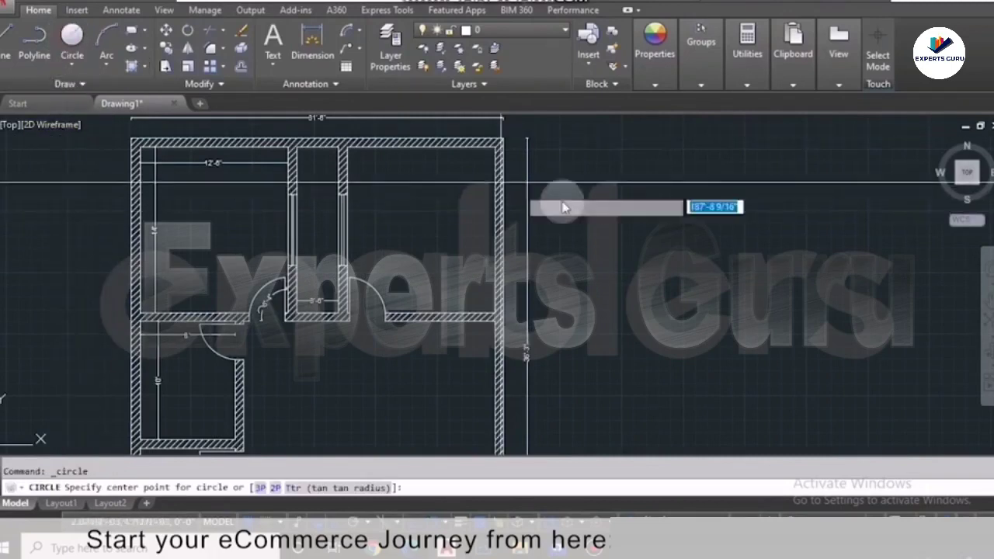
left_click(672, 229)
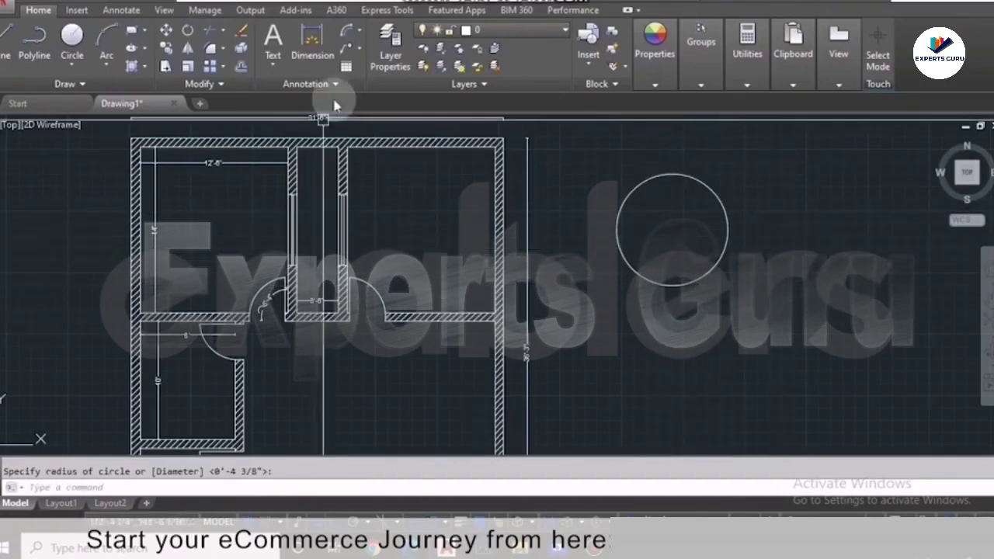
left_click(359, 33)
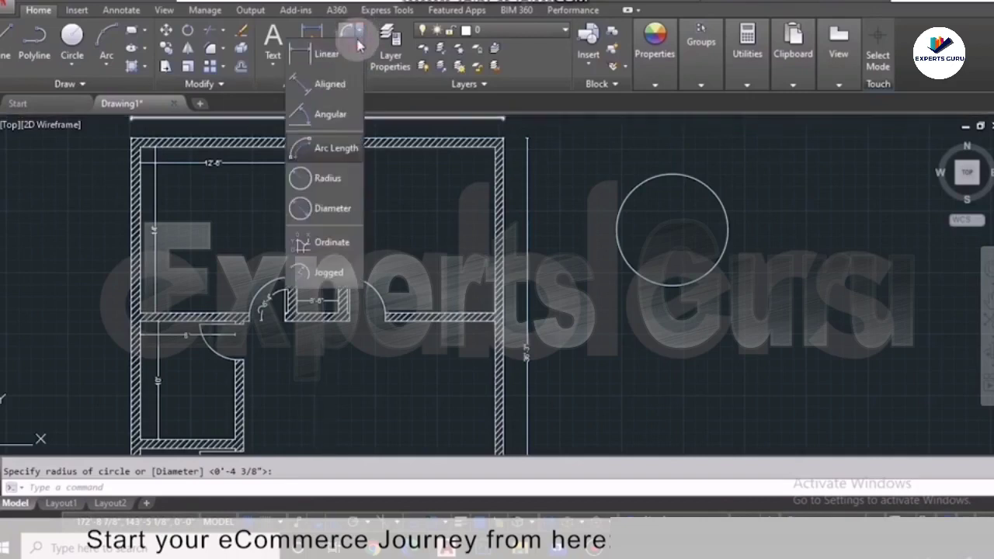
left_click(310, 180)
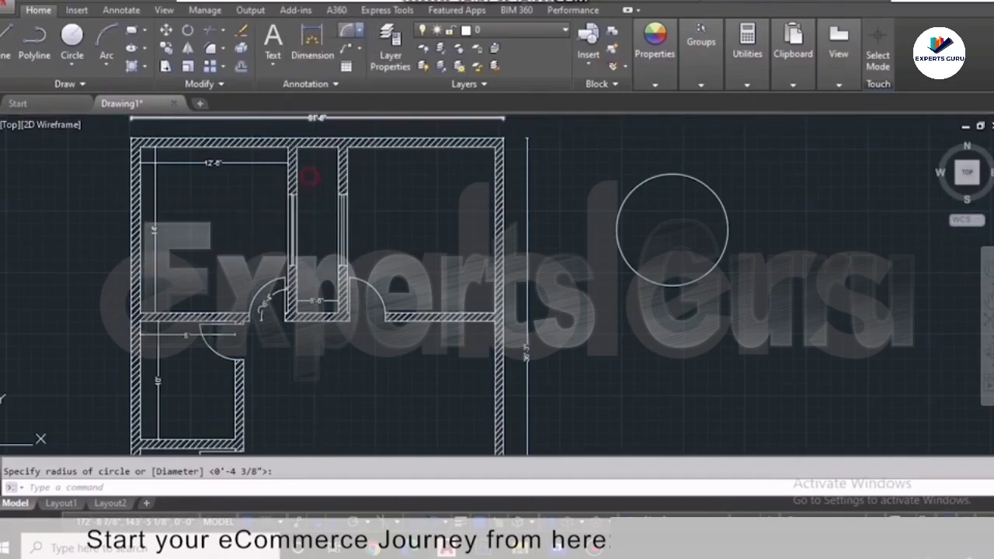
left_click(687, 180)
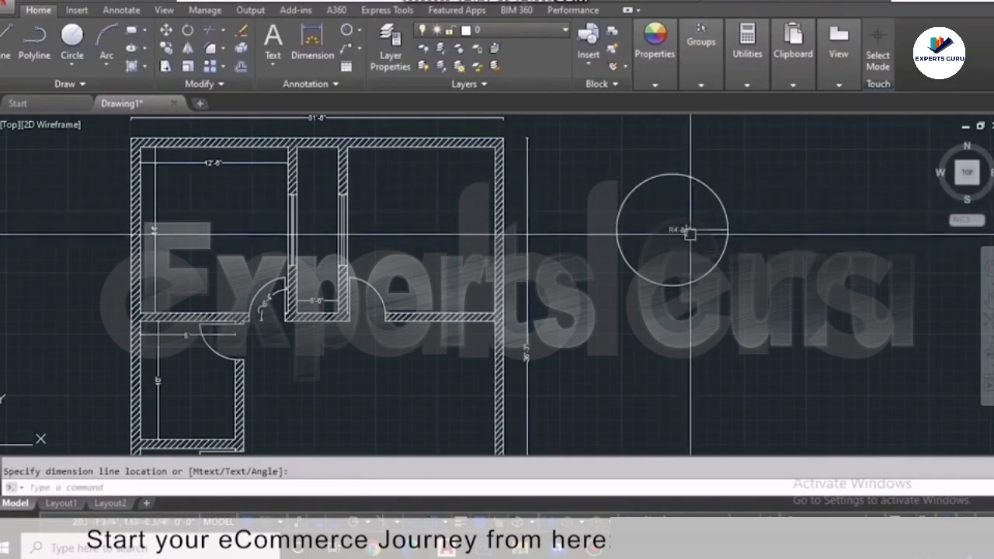
scroll(691, 230, "up", 2)
scroll(690, 251, "up", 1)
scroll(732, 267, "down", 2)
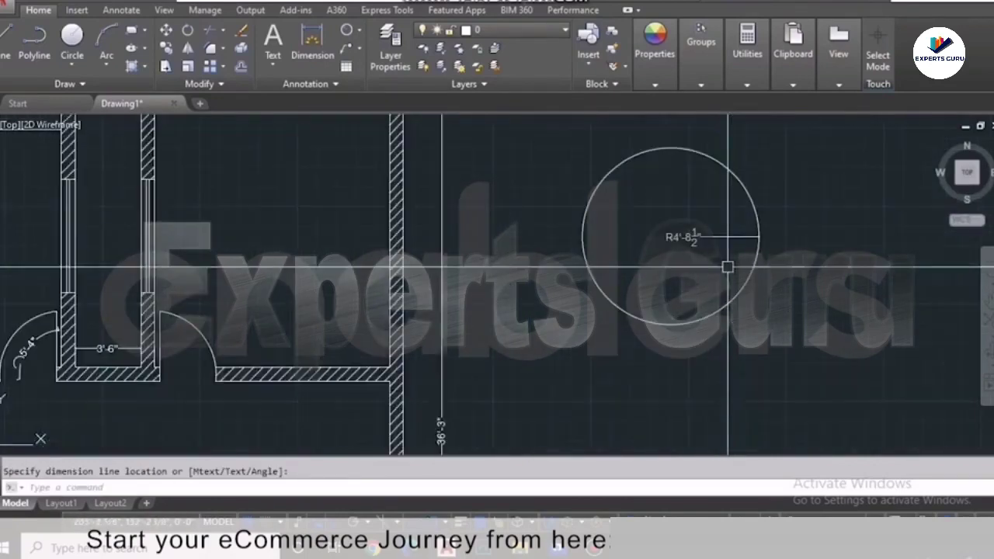
scroll(731, 270, "down", 1)
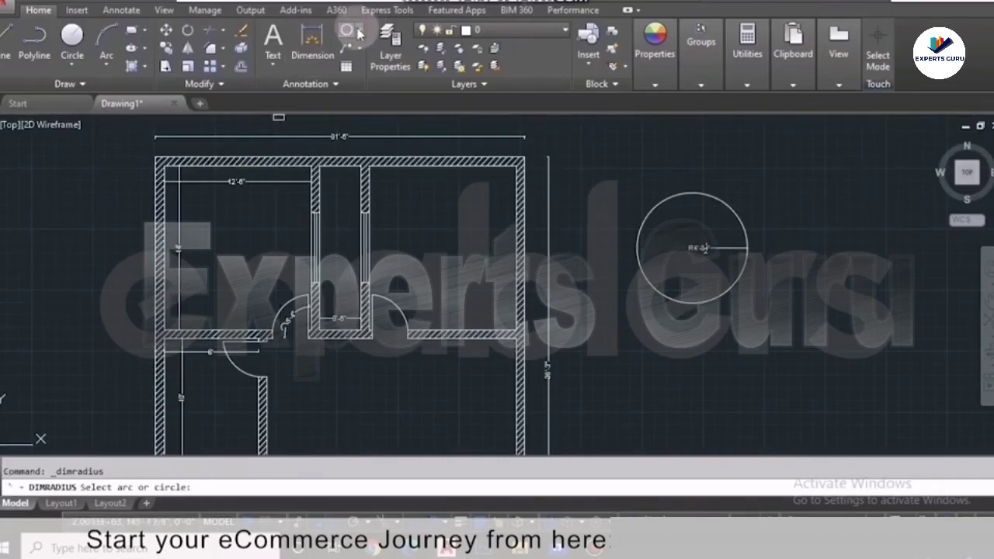
- Use the Diameter dimension tool on the circle to place the Ø9'-5" label
left_click(358, 34)
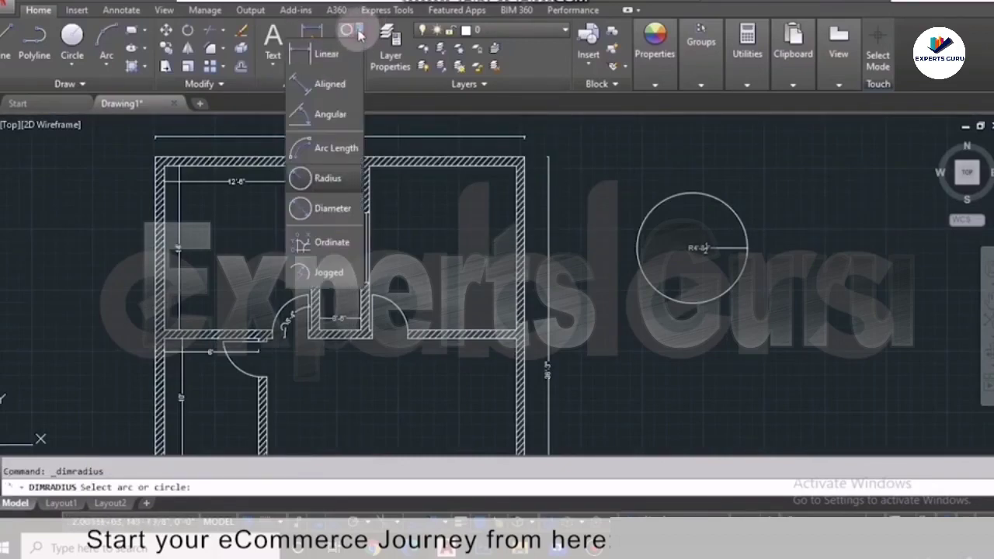
left_click(337, 208)
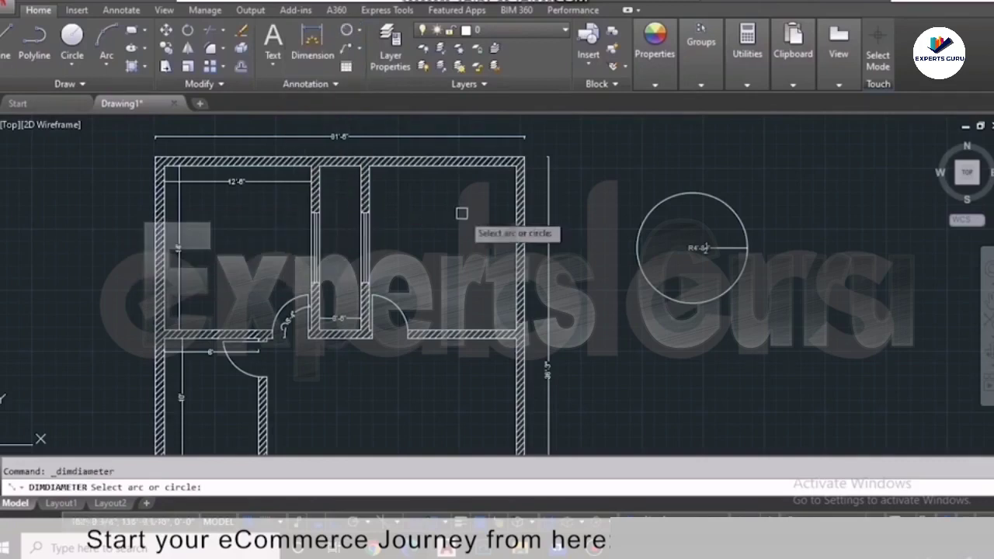
left_click(715, 198)
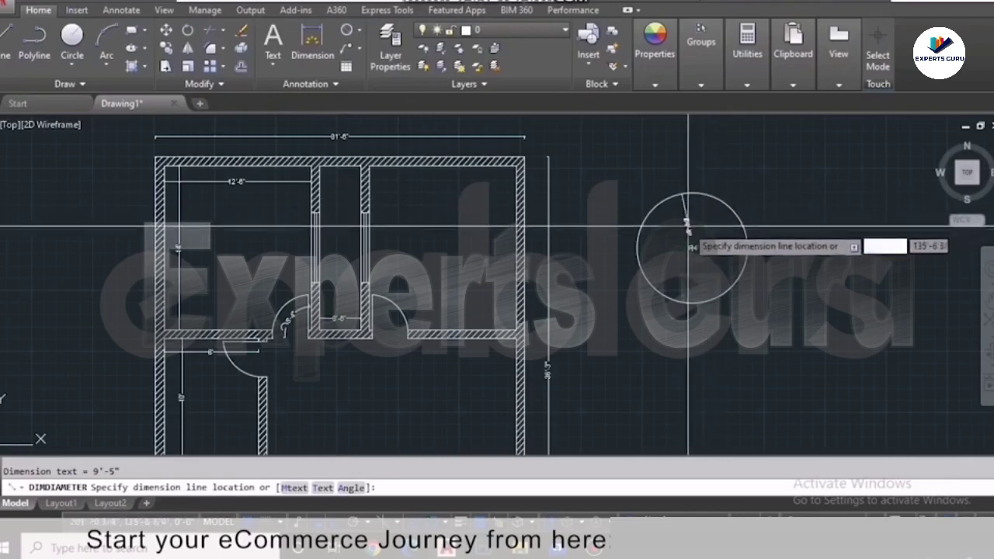
scroll(666, 243, "up", 4)
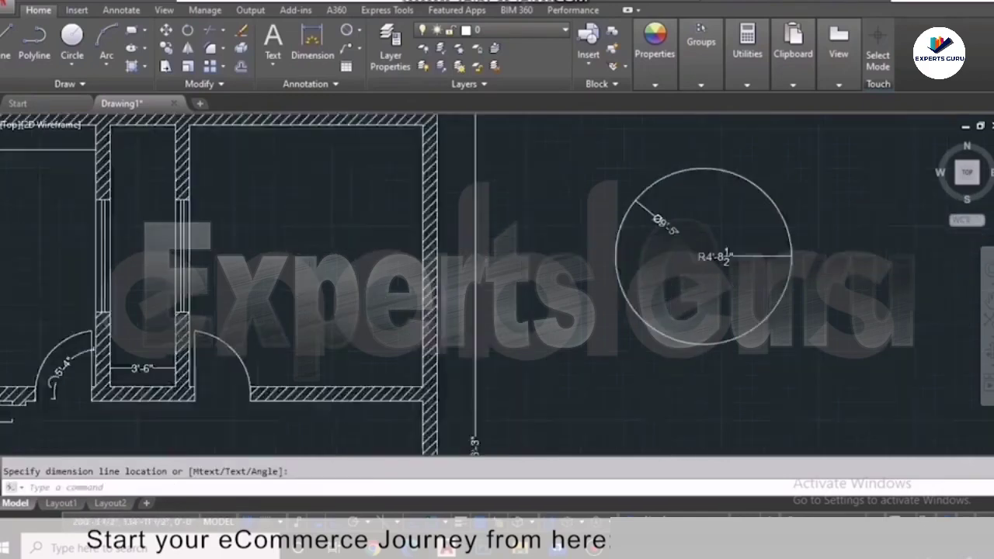
scroll(666, 220, "up", 4)
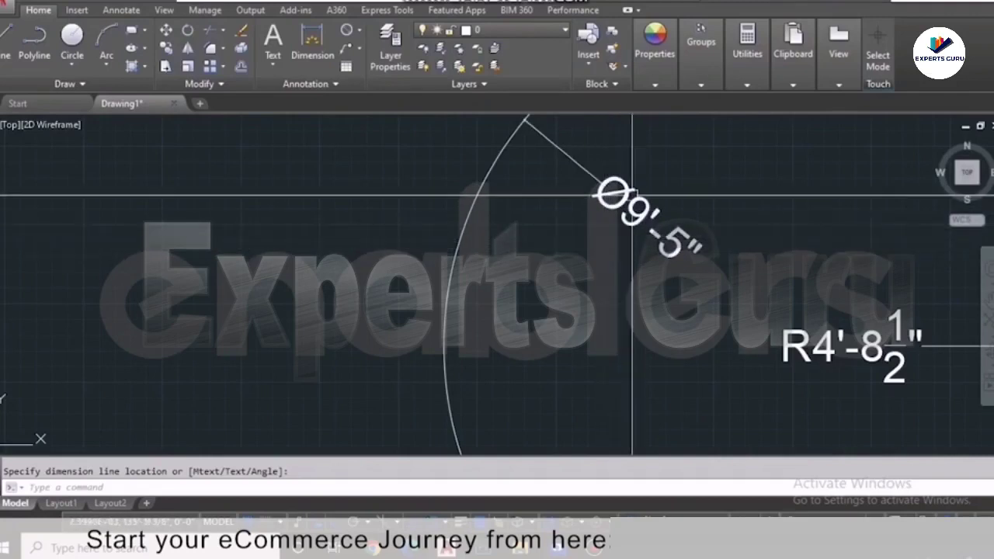
scroll(590, 268, "down", 4)
scroll(639, 256, "down", 3)
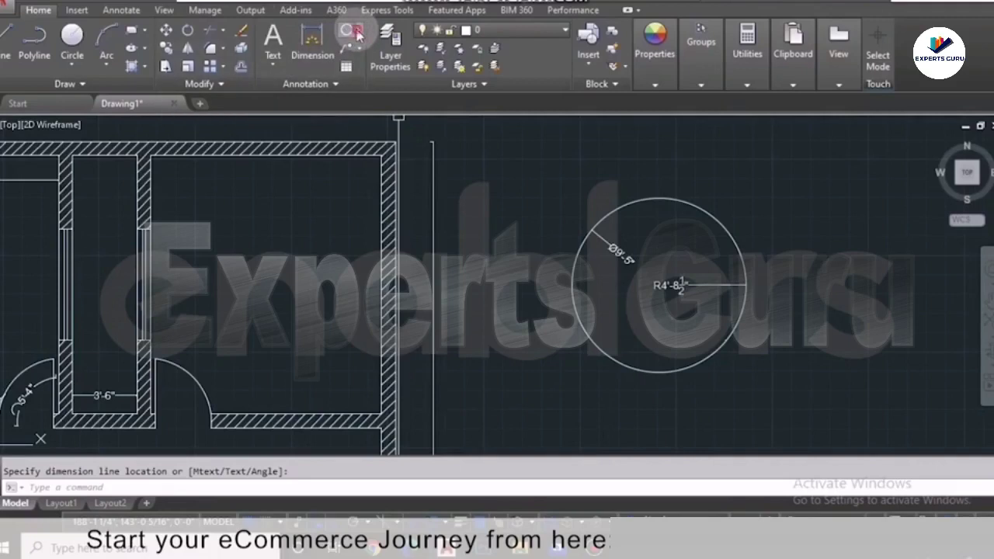
left_click(357, 32)
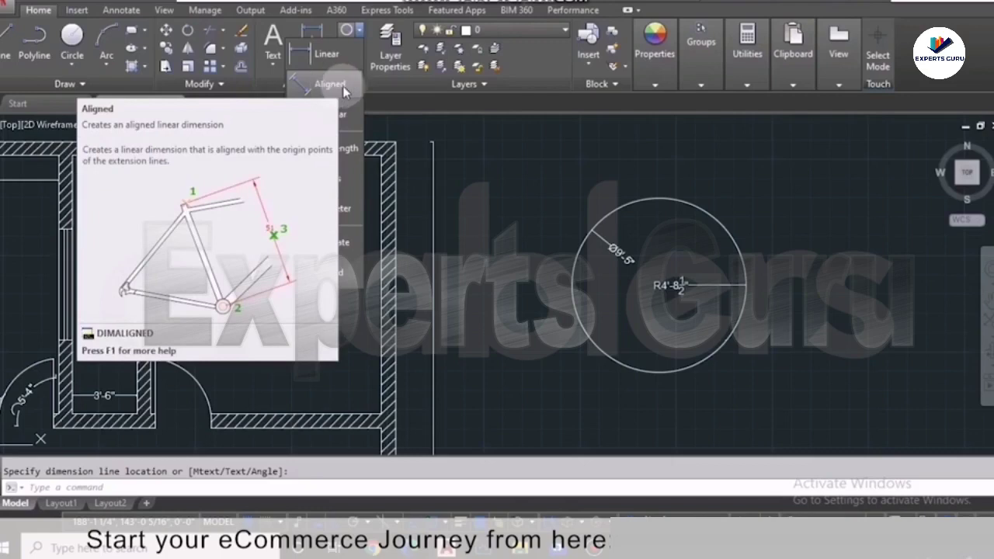
scroll(144, 136, "down", 4)
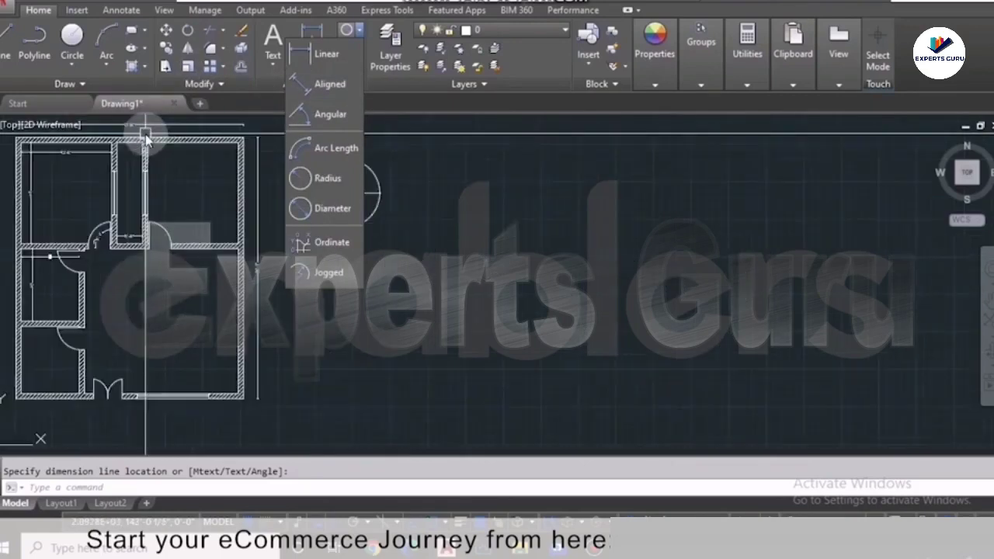
- Draw the triangle's diagonal side and top corner with ortho off, then close it with C
left_click(6, 41)
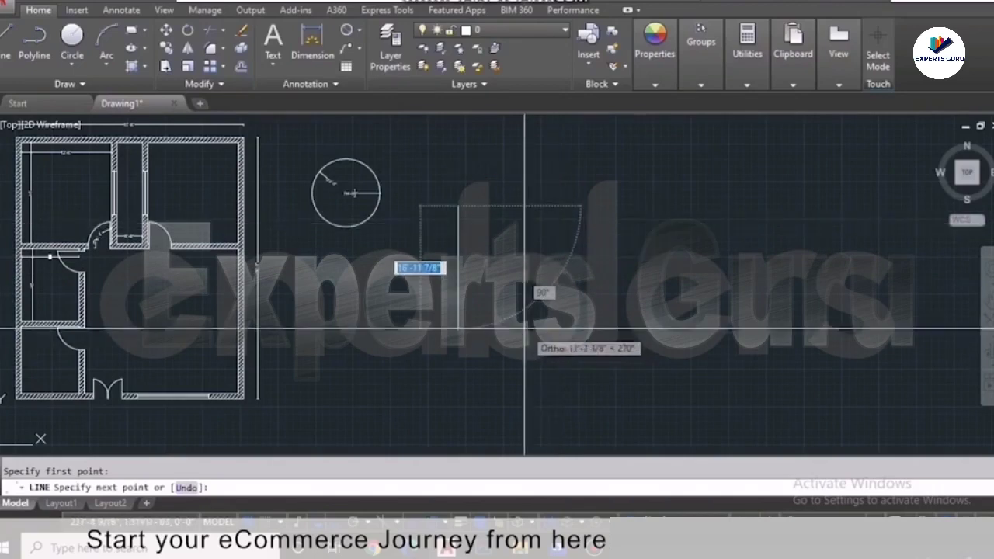
key("F8")
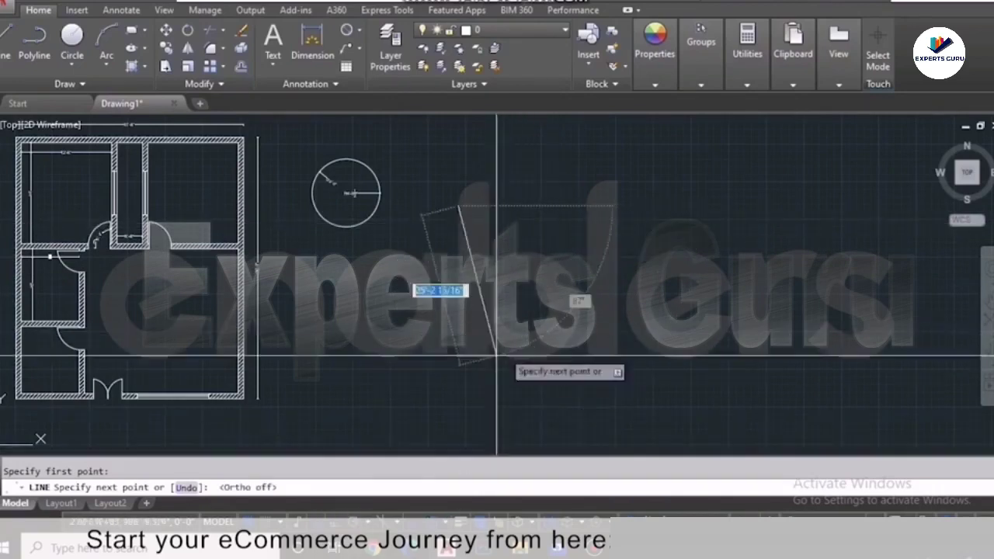
left_click(572, 311)
left_click(677, 205)
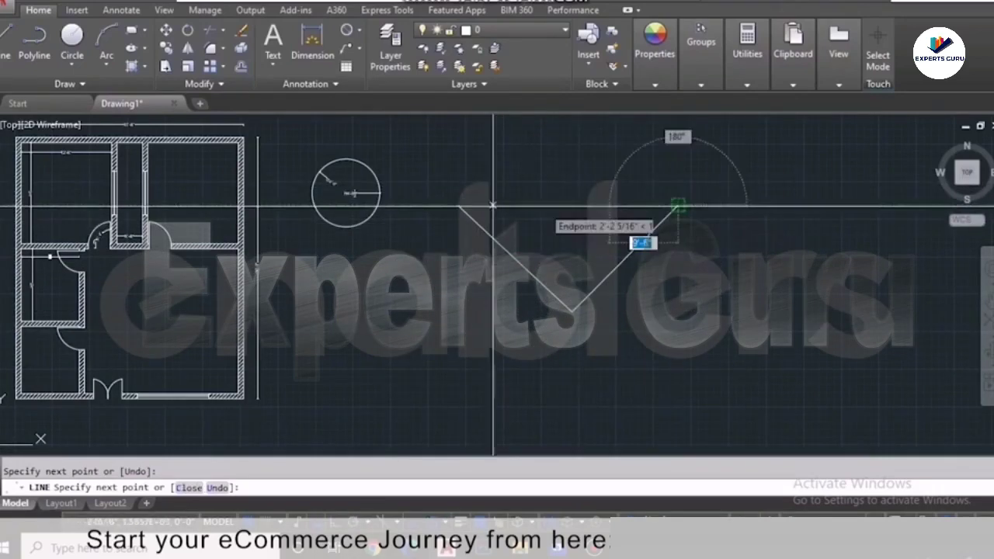
type("c")
key("Return")
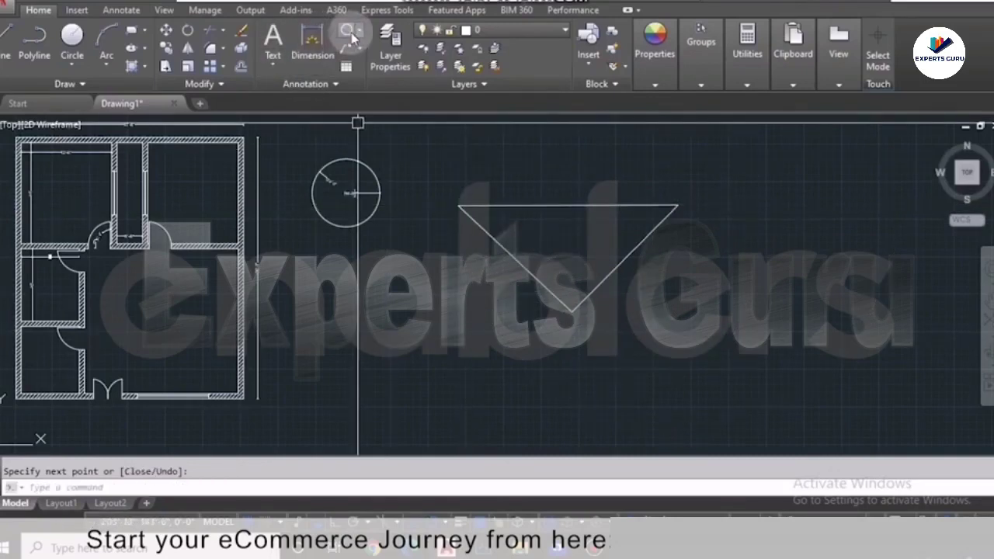
- Add an aligned dimension along the triangle's left slanted side
left_click(354, 37)
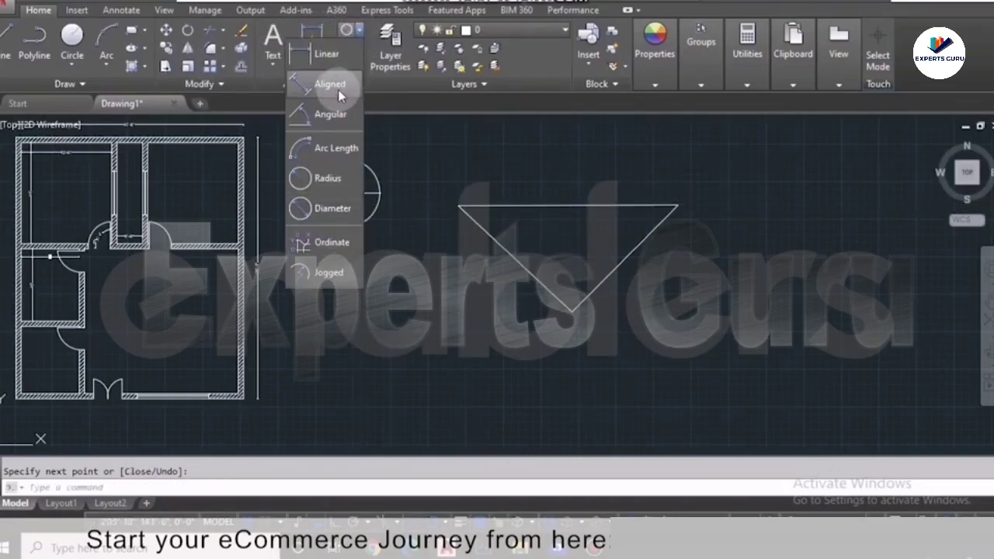
left_click(338, 86)
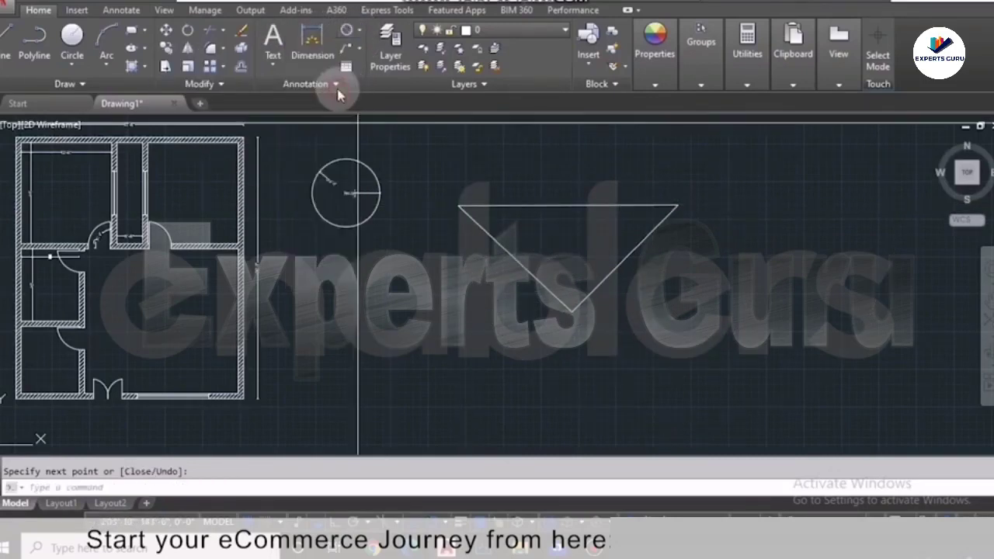
left_click(572, 313)
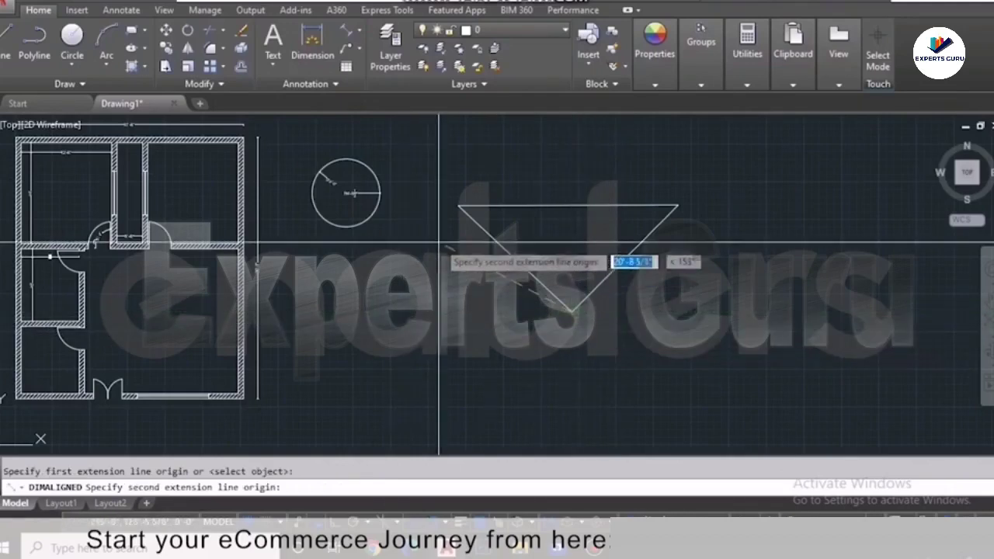
left_click(458, 206)
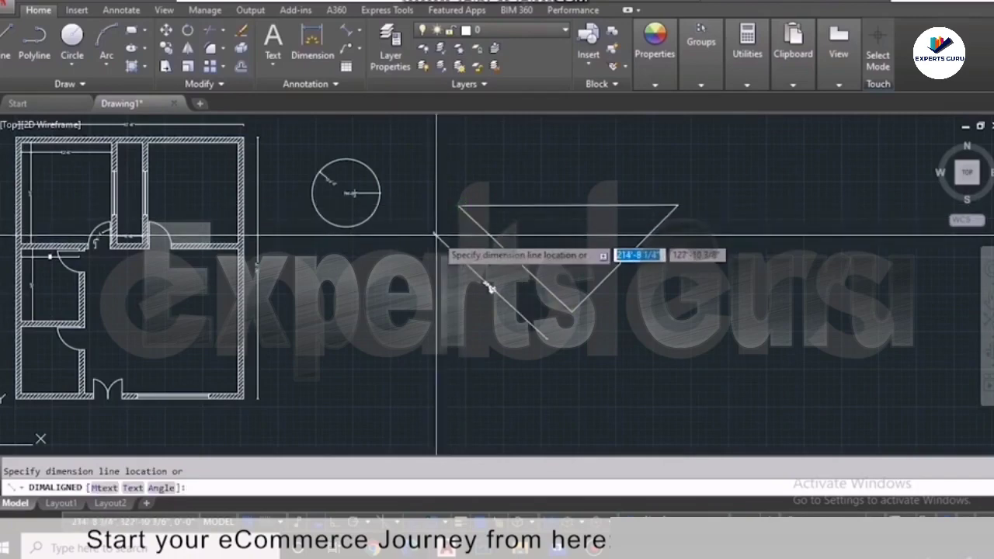
left_click(491, 284)
scroll(491, 293, "up", 4)
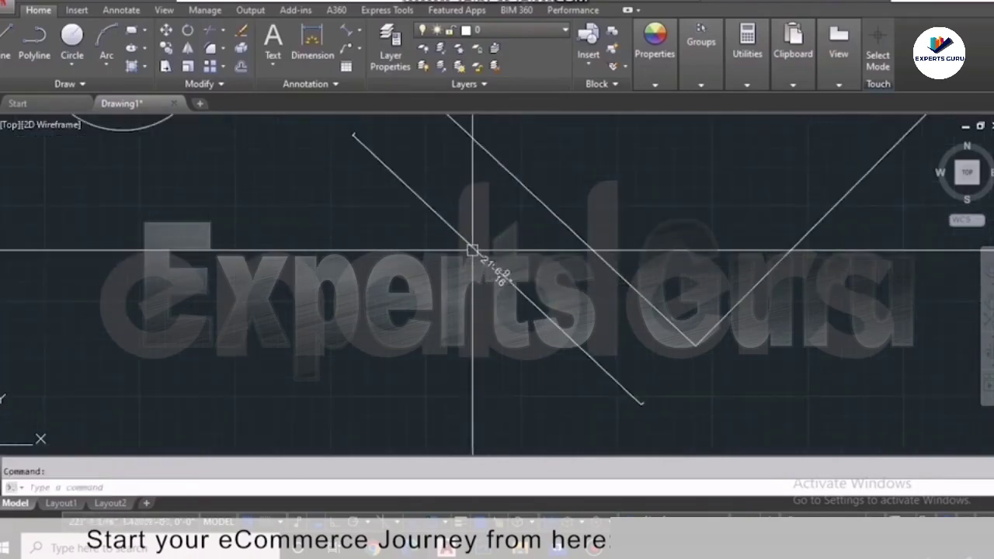
scroll(509, 283, "down", 4)
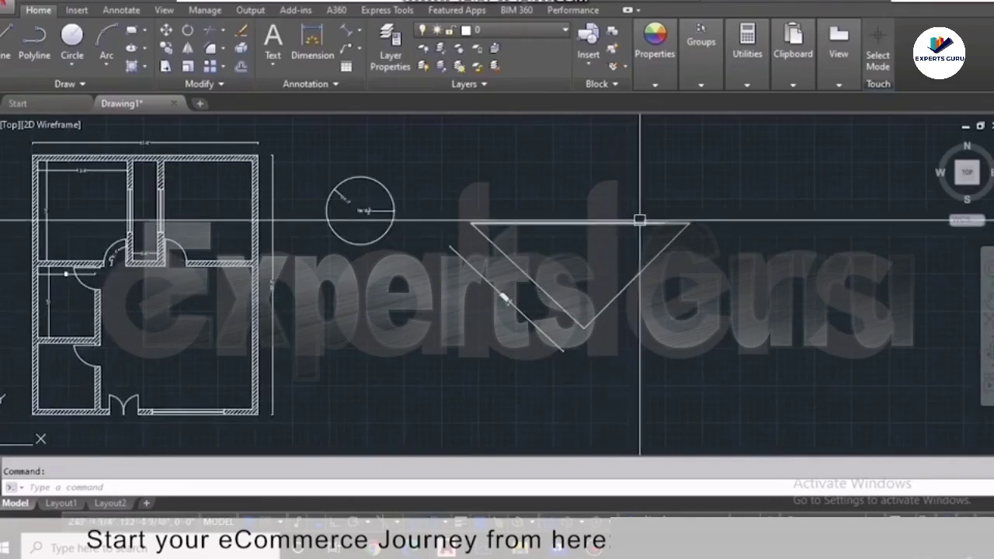
scroll(639, 220, "up", 2)
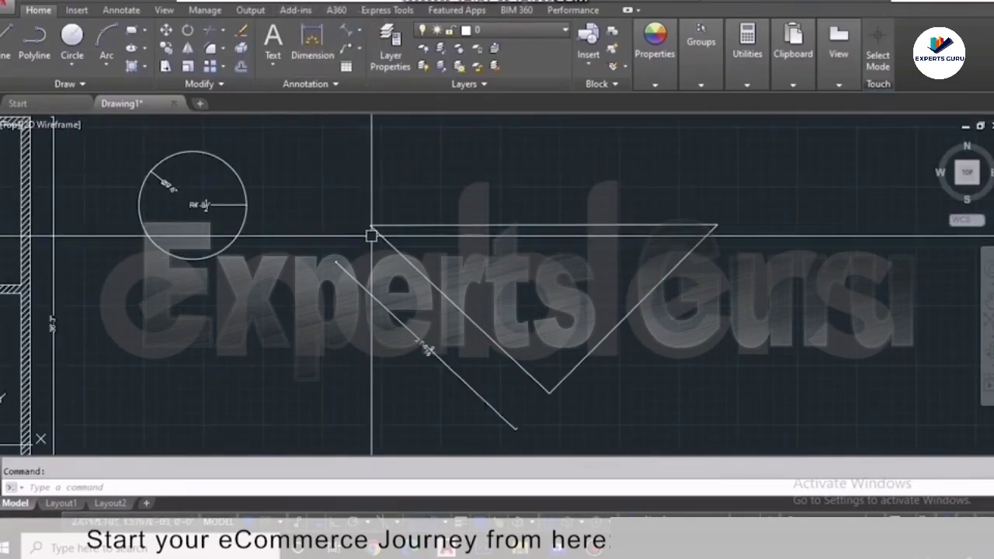
- Add a 30'-5 3/4" aligned dimension above the triangle's top edge
left_click(346, 31)
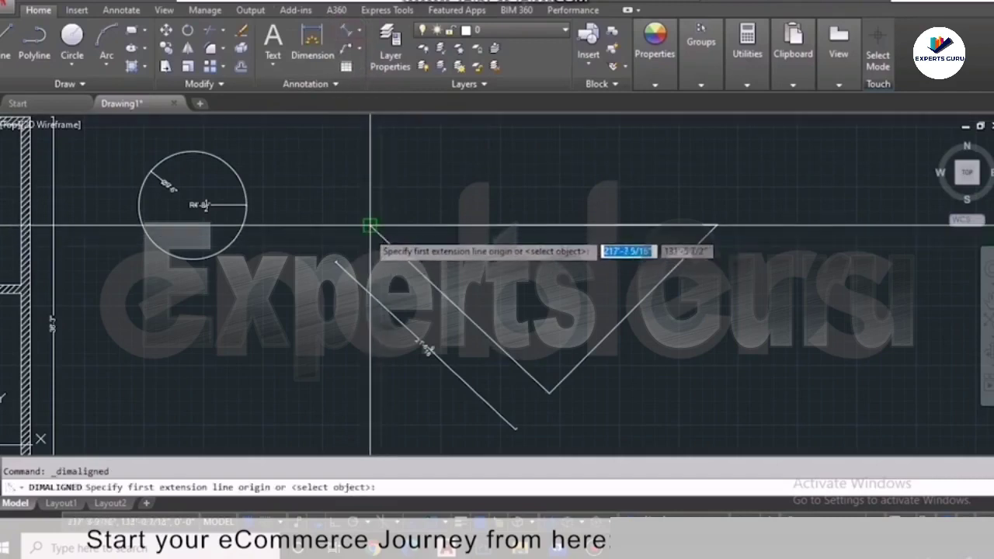
left_click(368, 223)
left_click(717, 225)
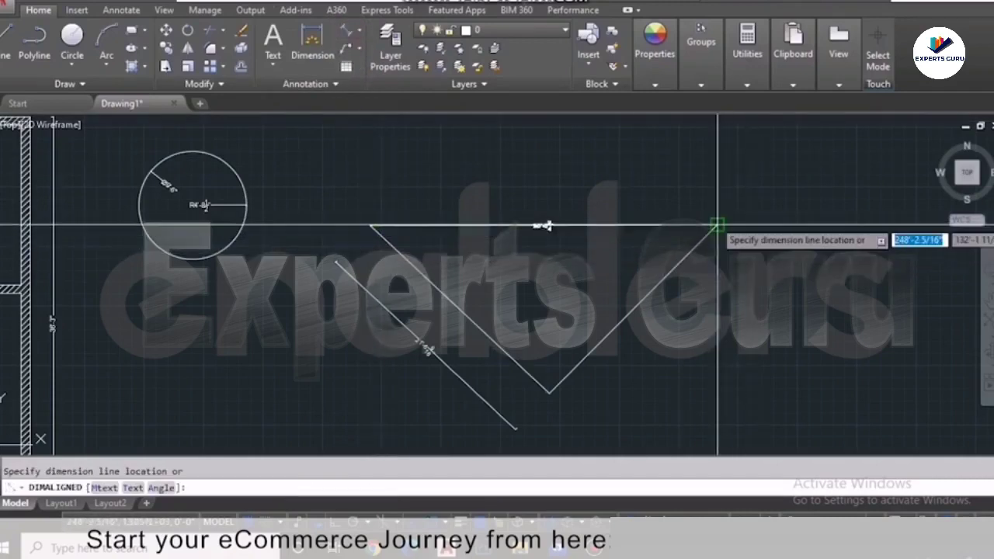
left_click(705, 191)
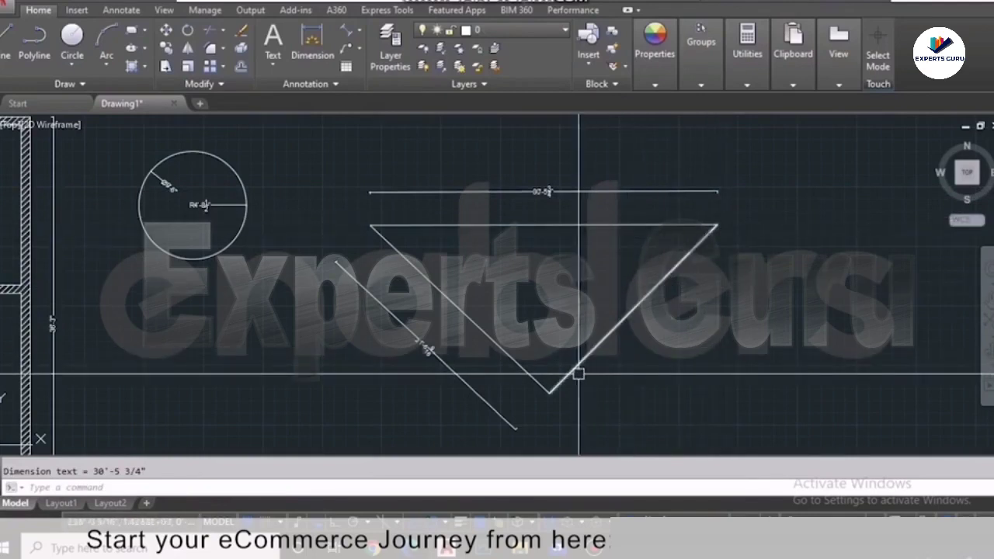
scroll(455, 241, "down", 3)
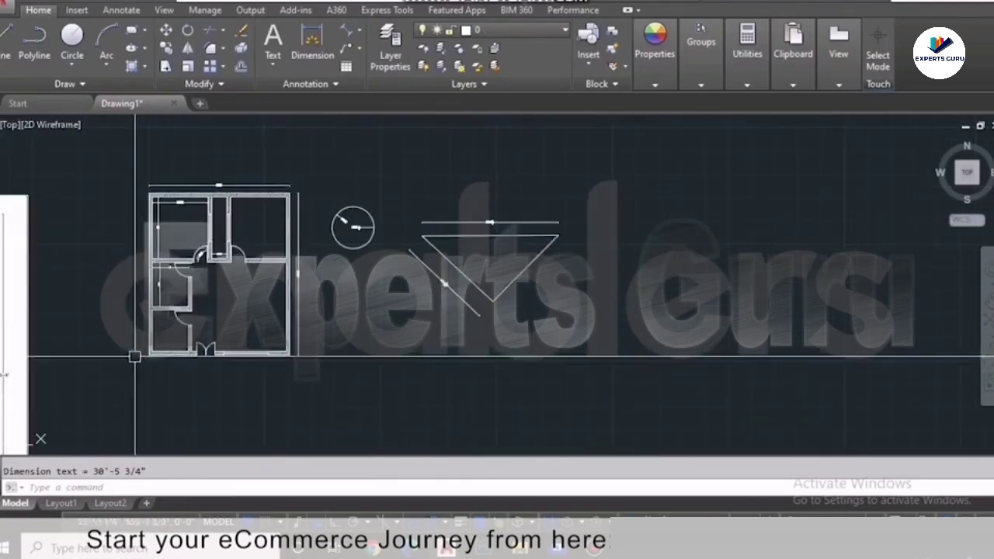
- Place an 8' linear dimension from the bottom-left inner corner along the bottom wall
scroll(134, 356, "up", 4)
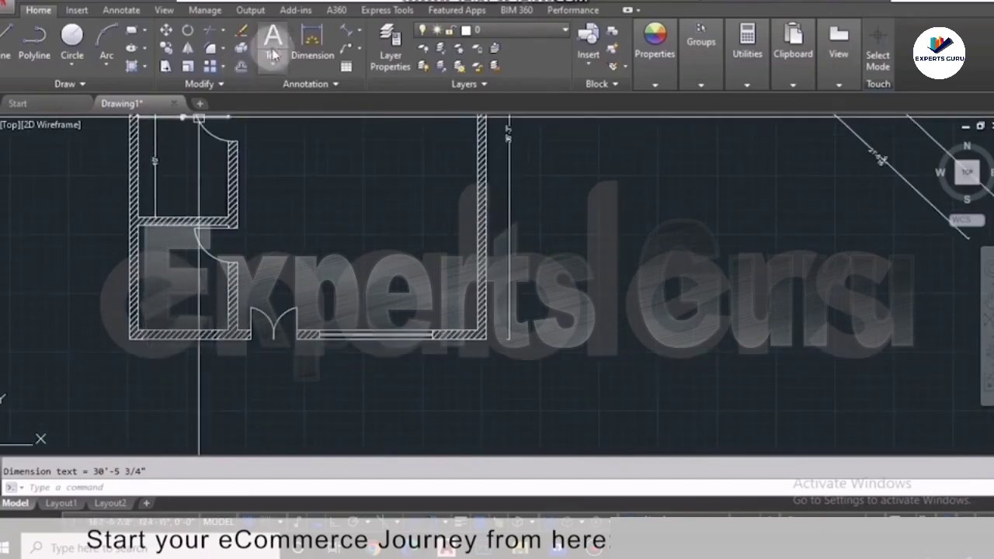
left_click(312, 39)
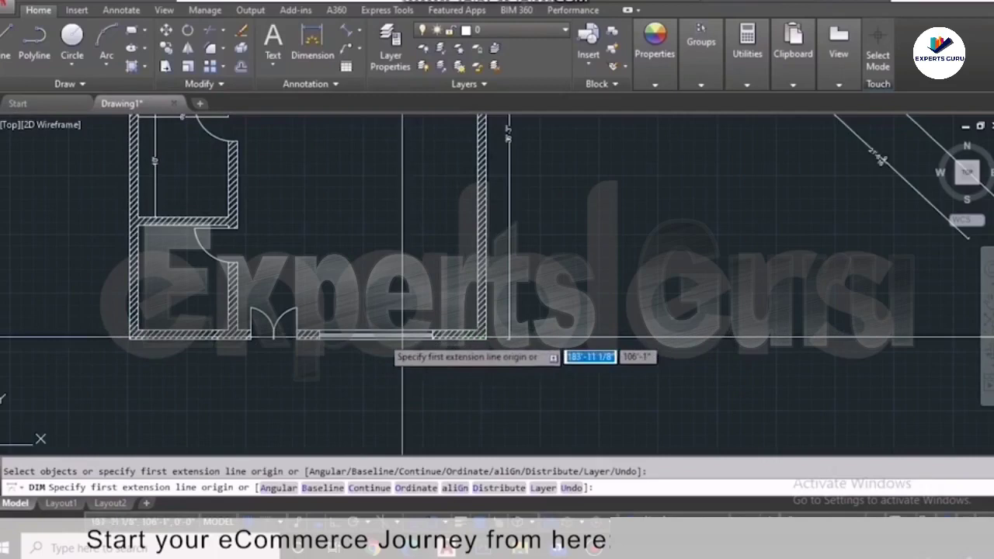
scroll(137, 342, "up", 4)
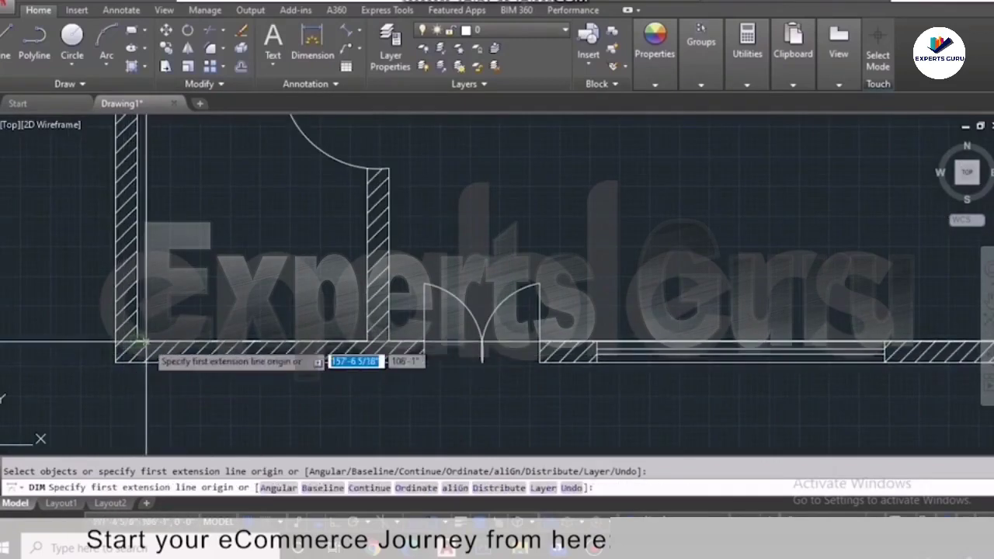
left_click(137, 341)
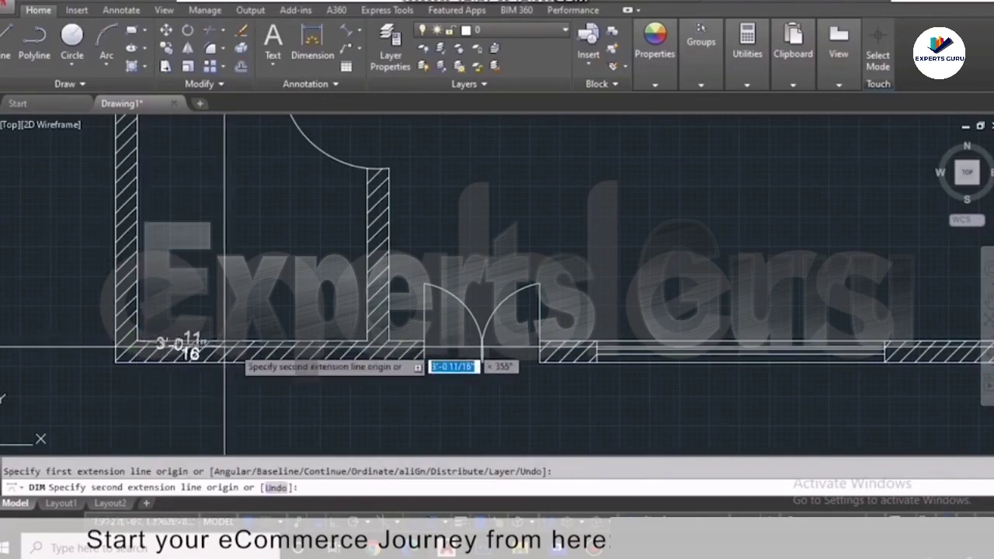
left_click(368, 342)
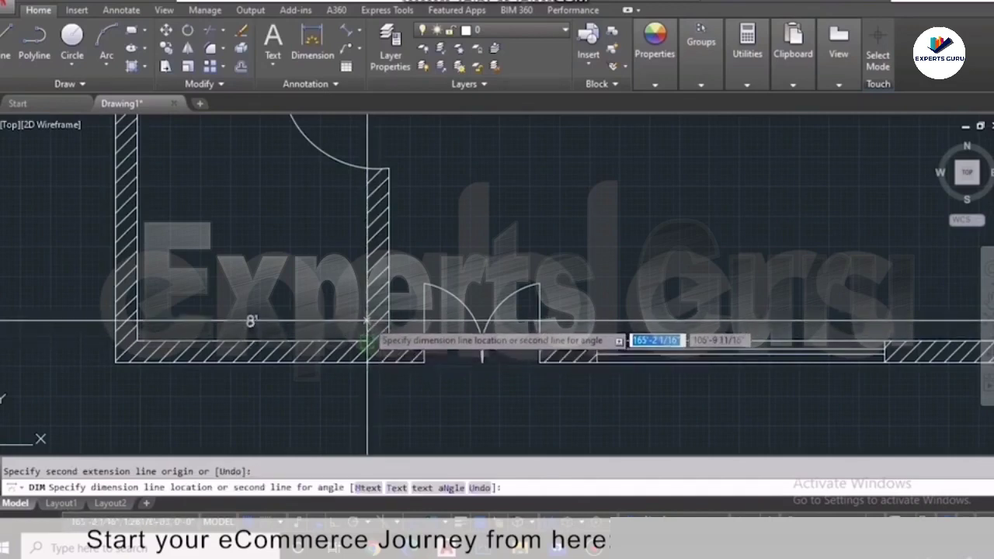
left_click(367, 320)
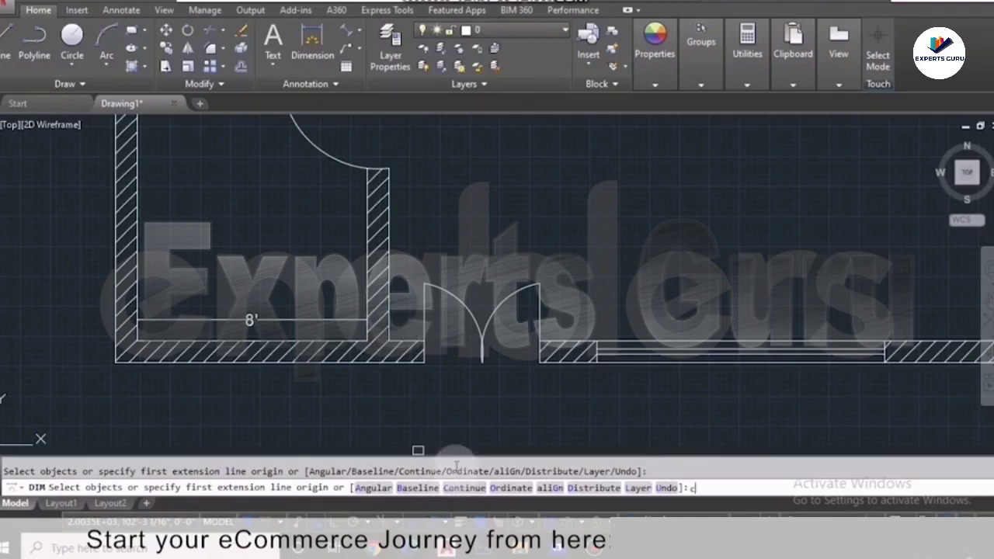
- Continue the chain with 9", 1'-3", 4', 2', 10' and 4' dimensions to the right wall
left_click(367, 321)
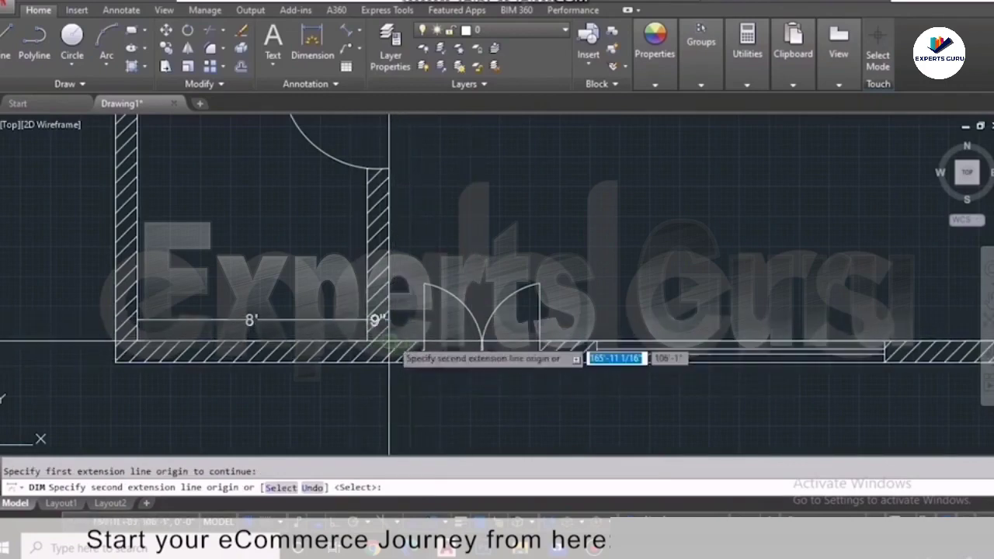
left_click(389, 340)
left_click(424, 341)
left_click(549, 343)
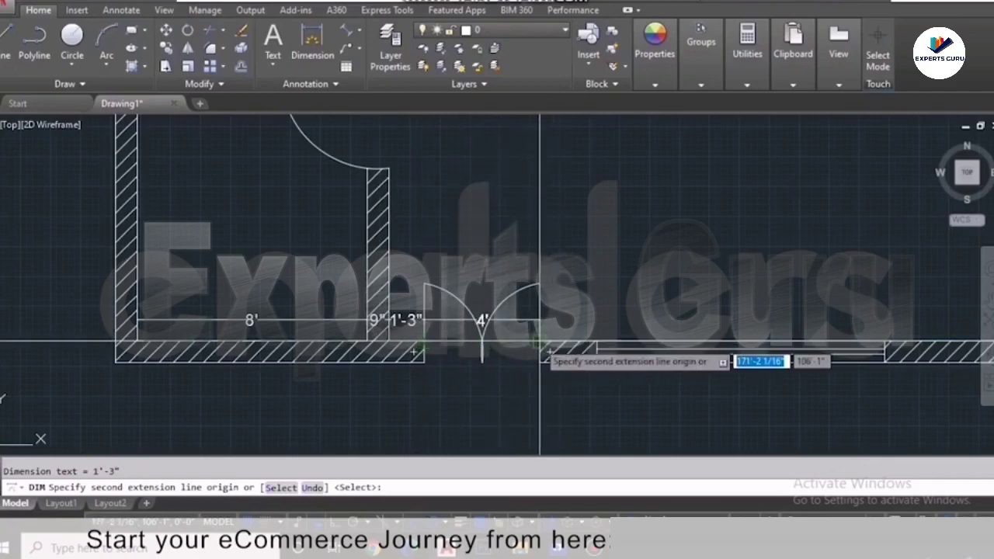
left_click(540, 342)
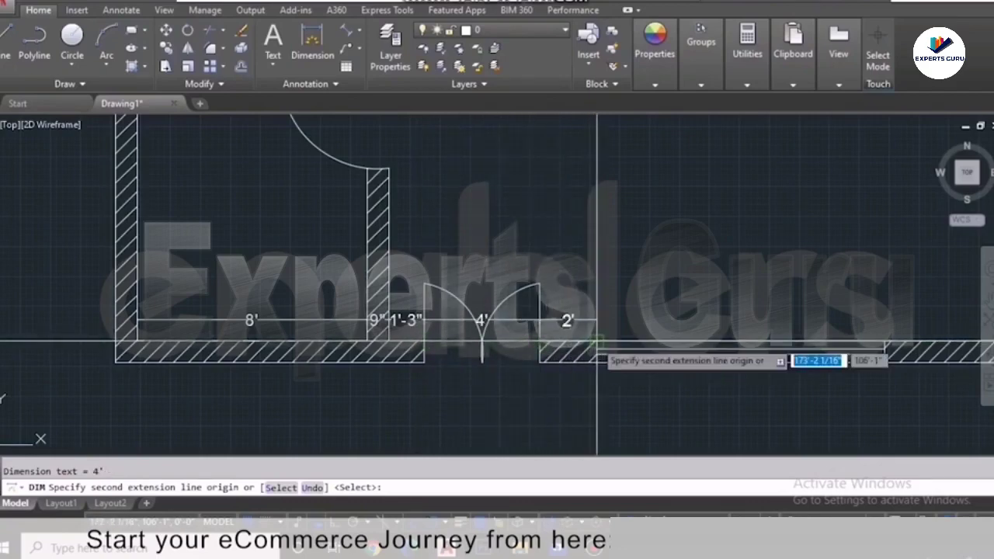
scroll(597, 350, "down", 3)
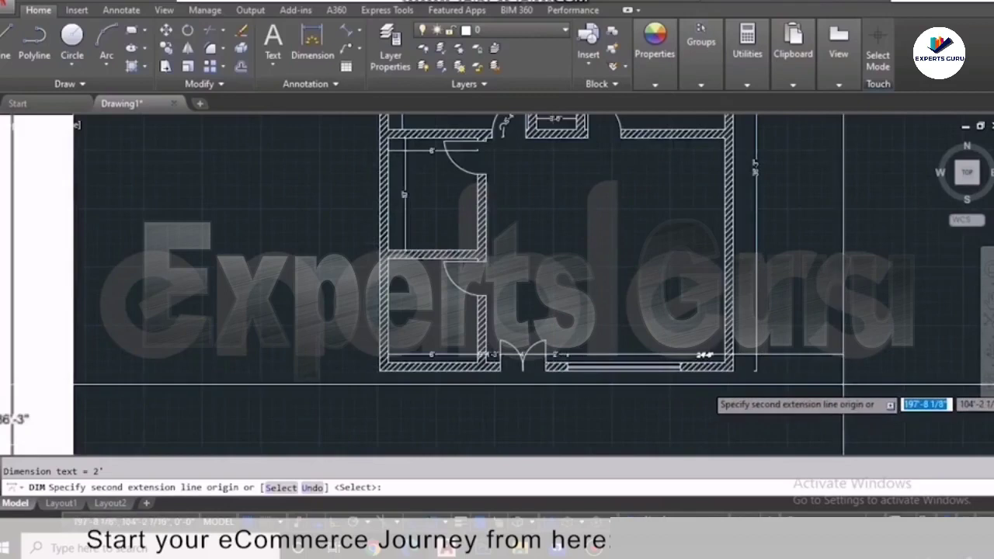
scroll(615, 359, "up", 3)
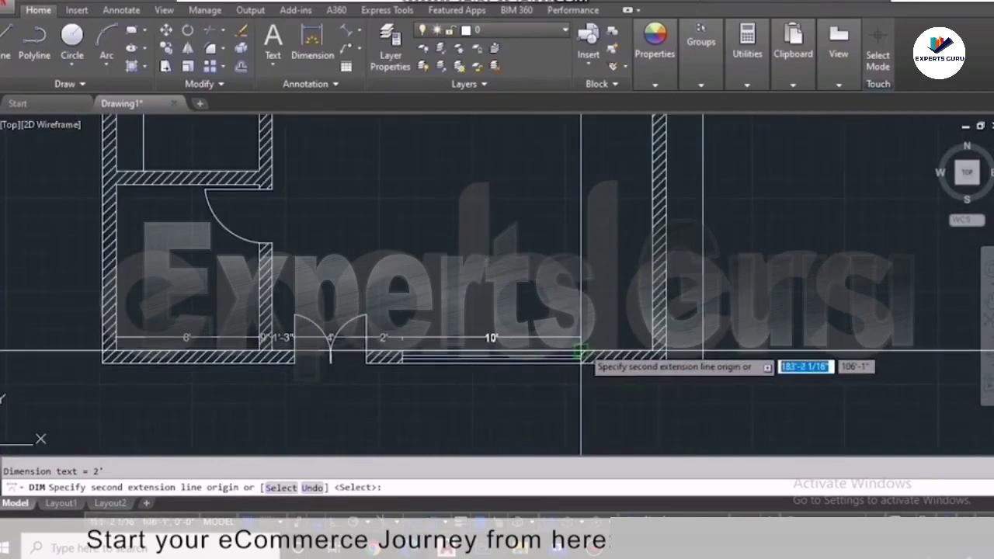
left_click(581, 353)
left_click(653, 355)
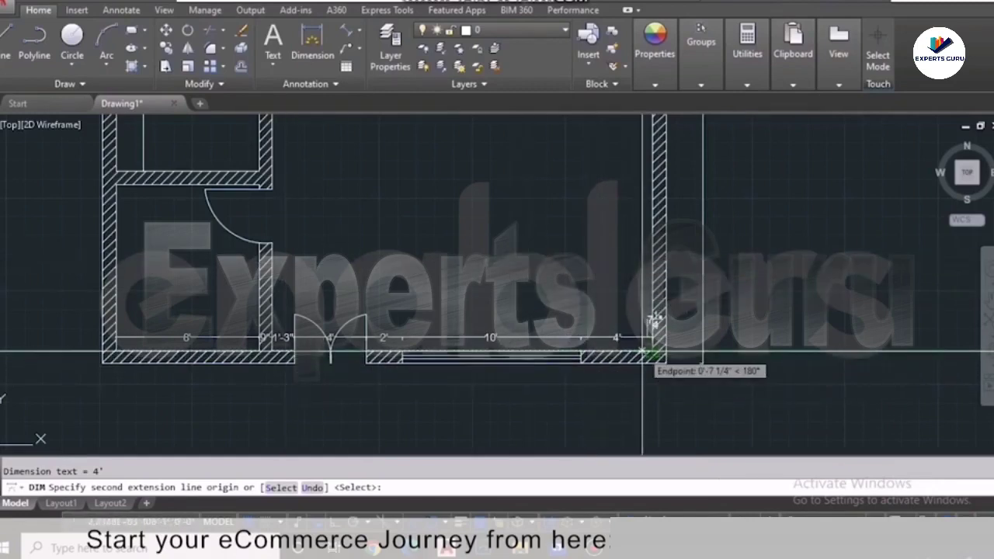
key("Return")
scroll(412, 389, "down", 2)
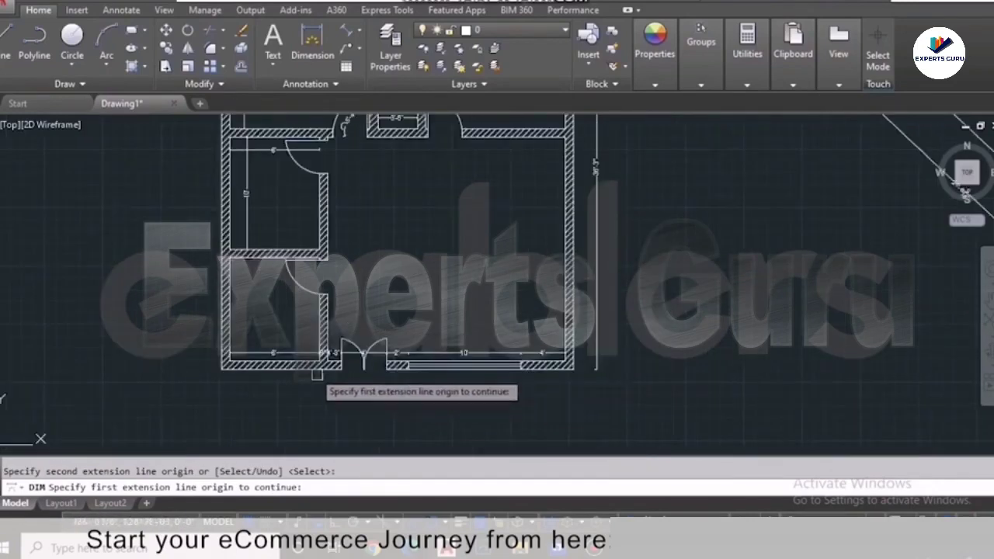
scroll(317, 375, "up", 2)
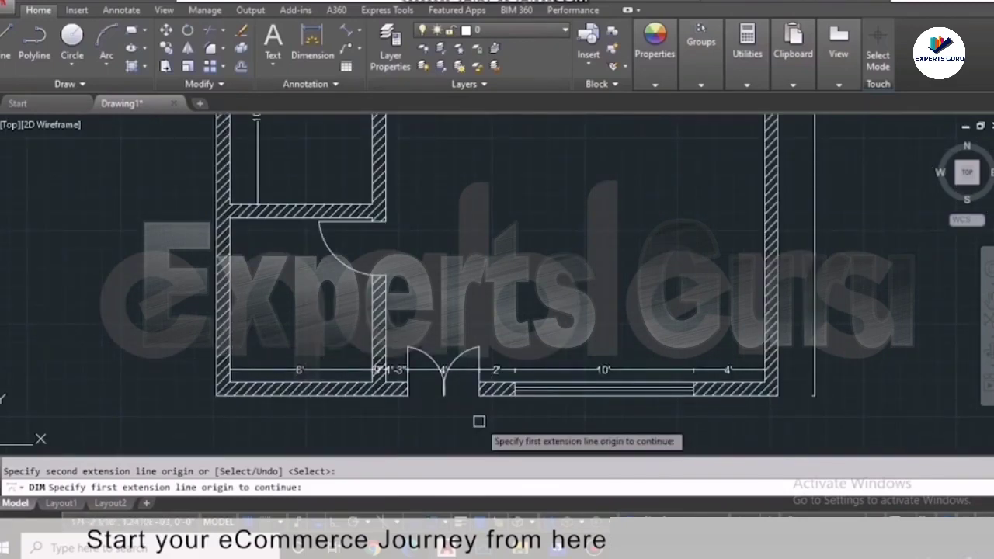
key("Escape")
key("Escape")
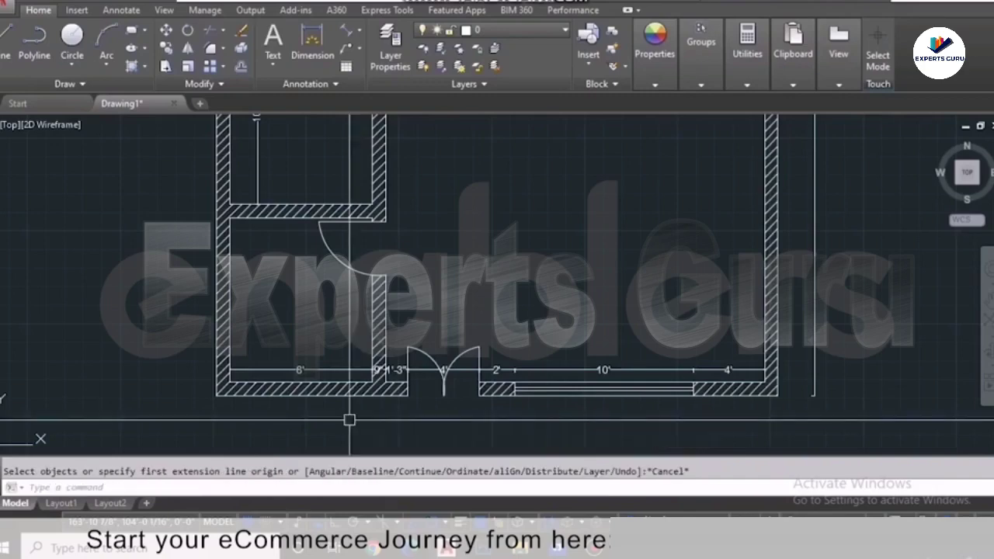
- Place a multiline text label reading BEDROOM inside the upper-left room of the plan
scroll(349, 420, "down", 5)
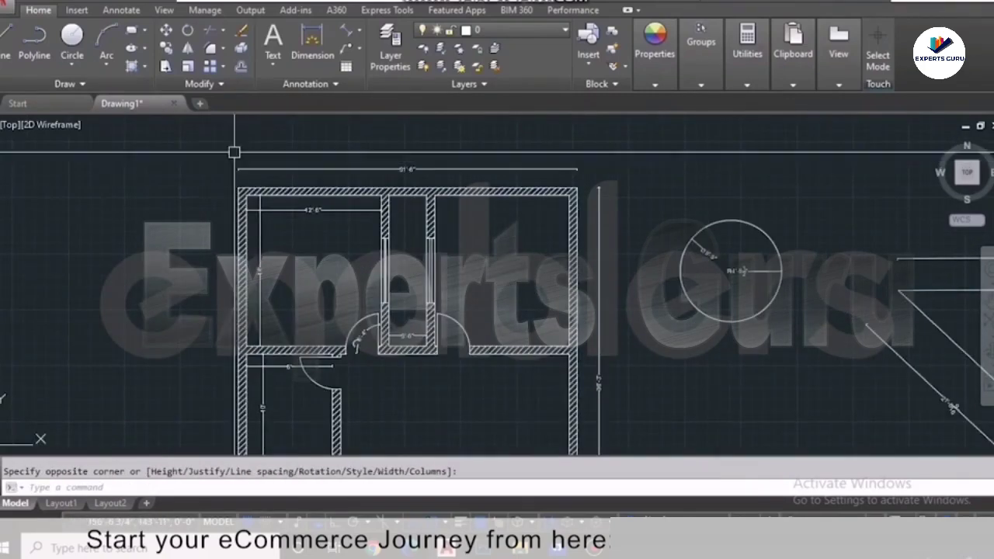
left_click(275, 43)
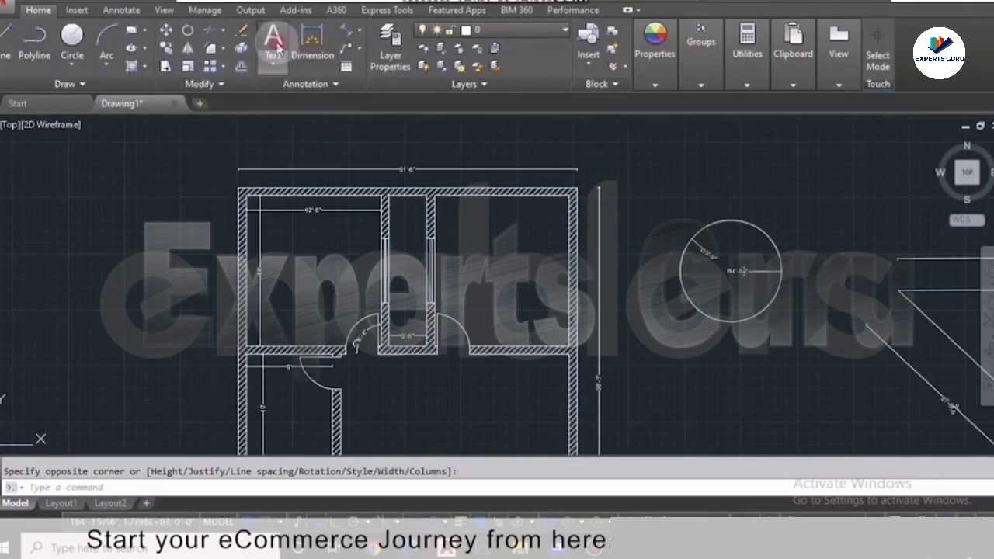
left_click(281, 269)
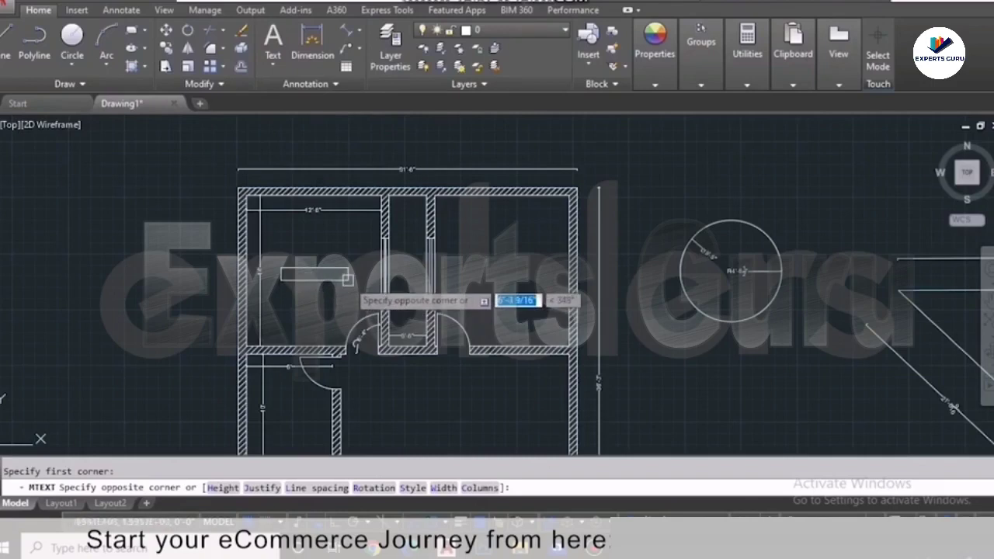
left_click(308, 293)
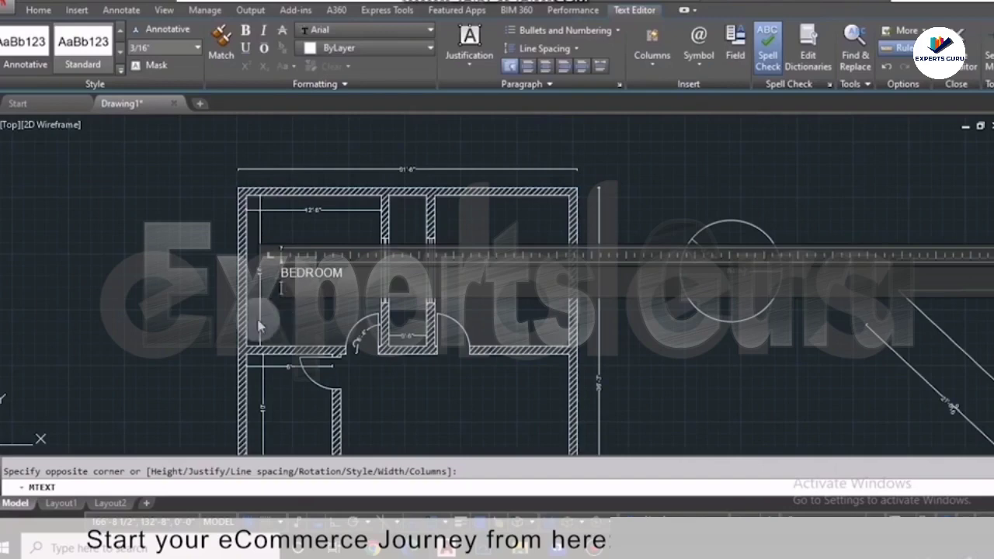
left_click(207, 306)
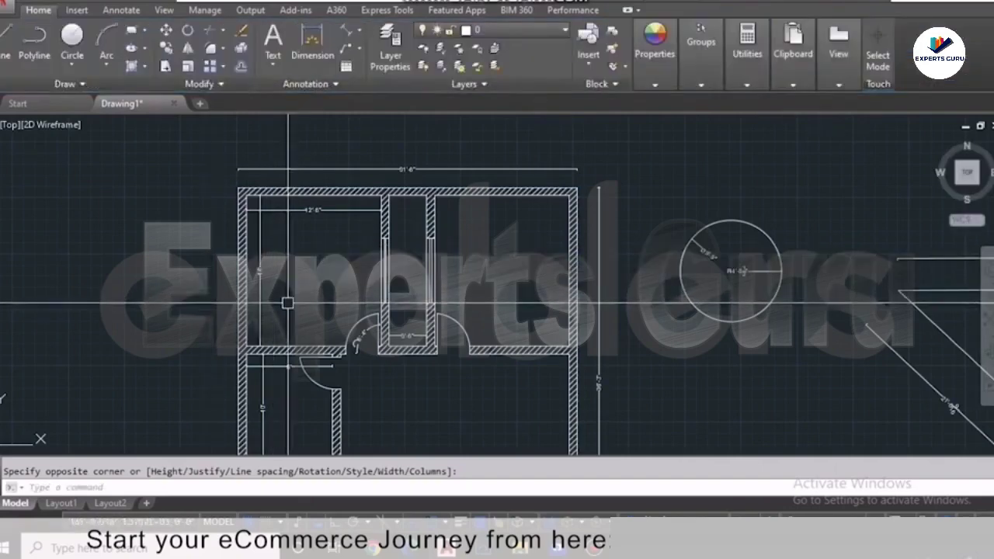
scroll(286, 297, "down", 5)
scroll(325, 298, "down", 2)
scroll(326, 295, "up", 4)
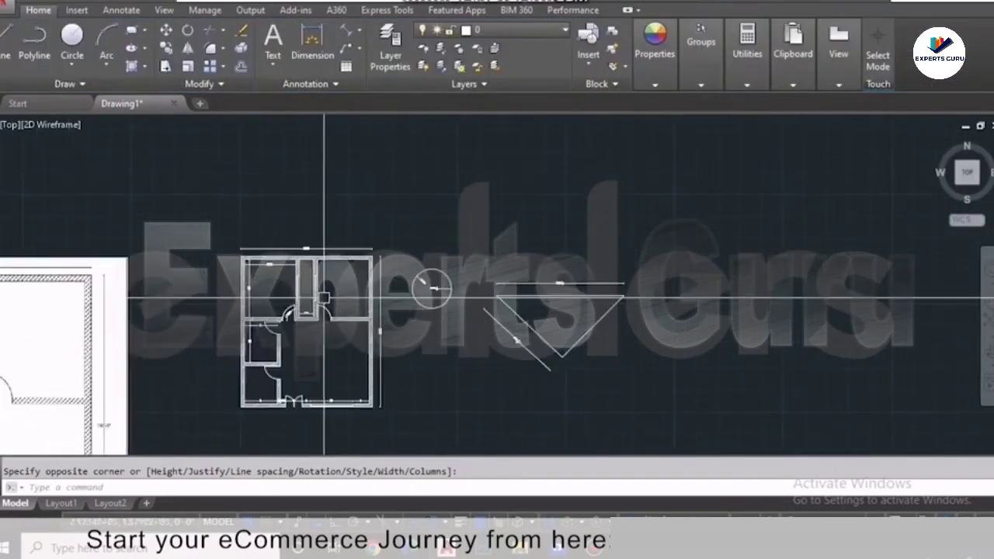
scroll(237, 272, "up", 4)
scroll(247, 273, "up", 8)
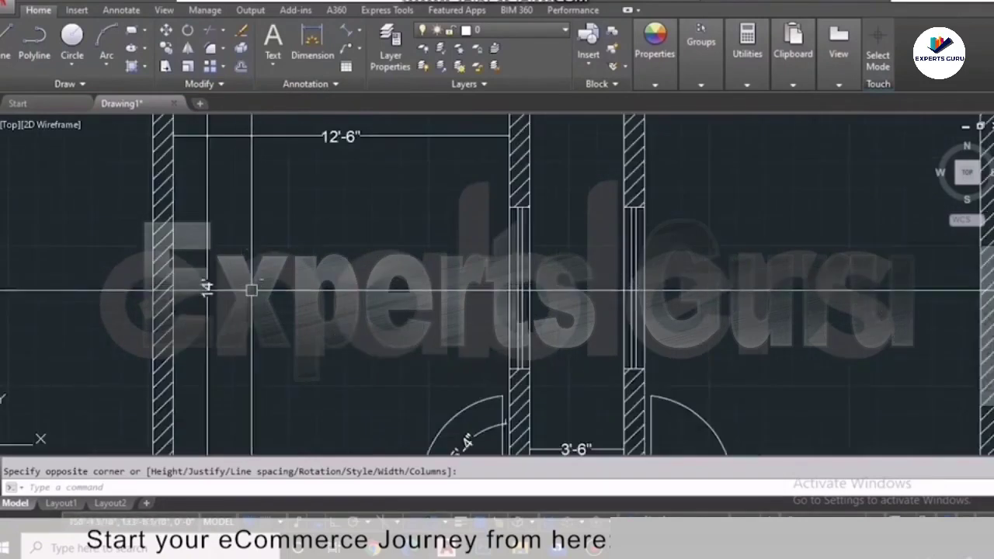
scroll(273, 267, "down", 6)
scroll(259, 266, "up", 5)
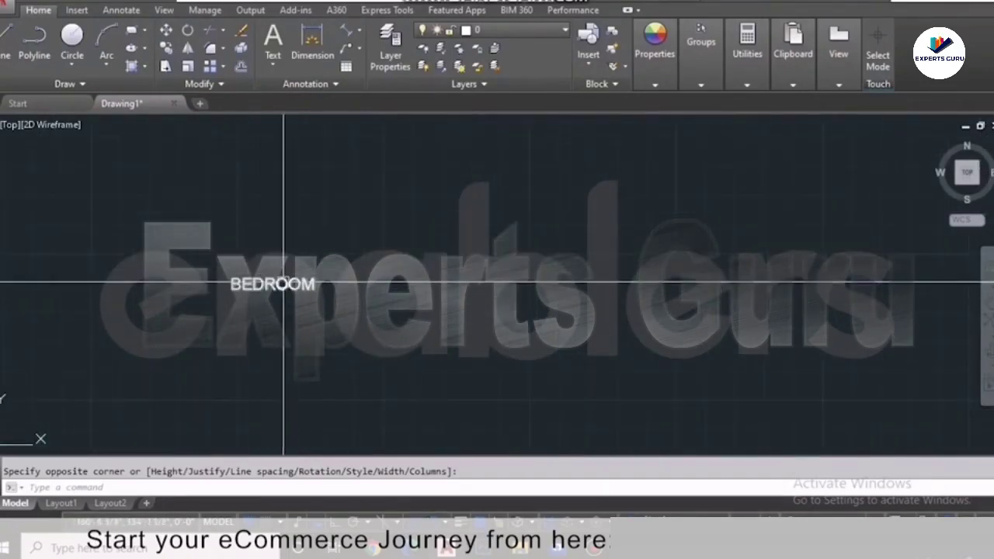
scroll(263, 290, "down", 5)
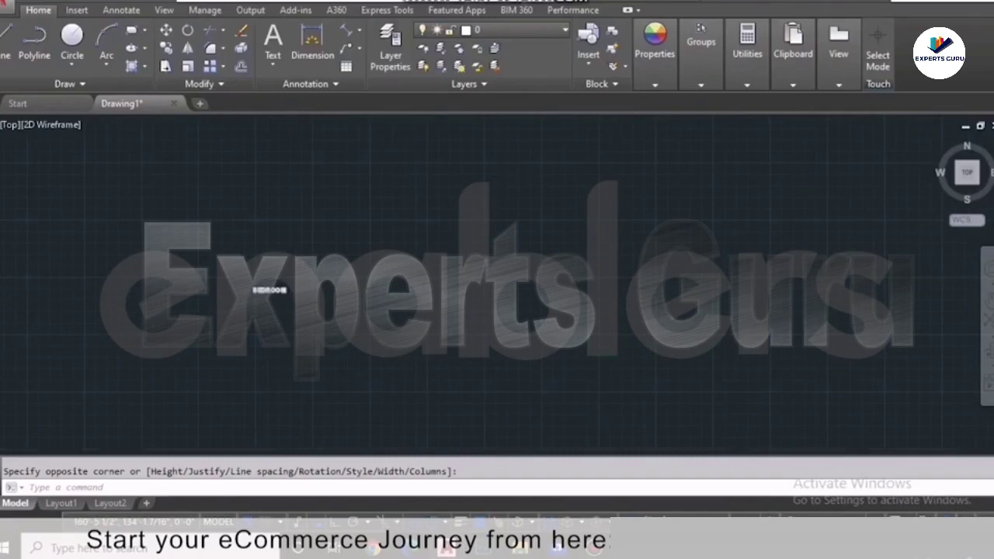
- Widen the BEDROOM label's text box and set its text height to 5"
double_click(264, 289)
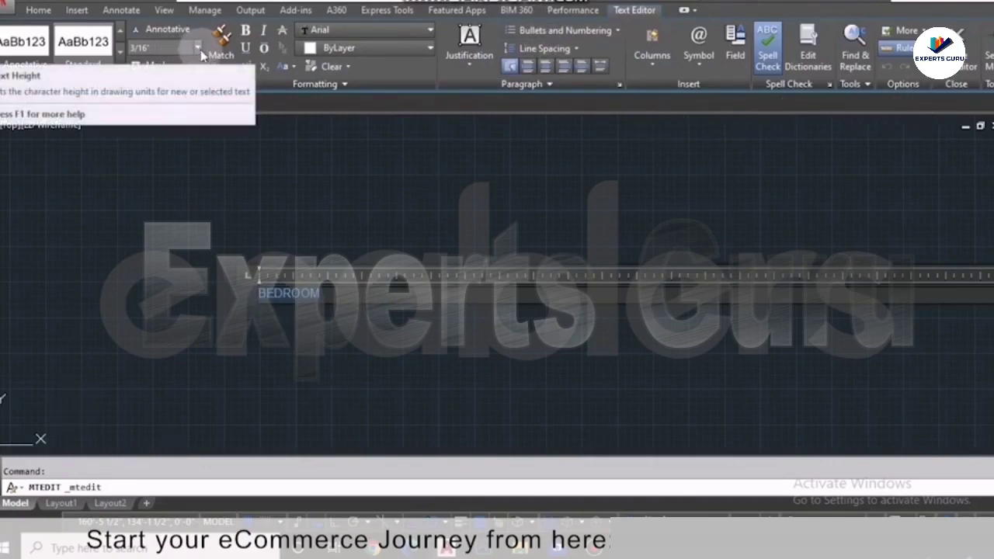
scroll(211, 240, "up", 8)
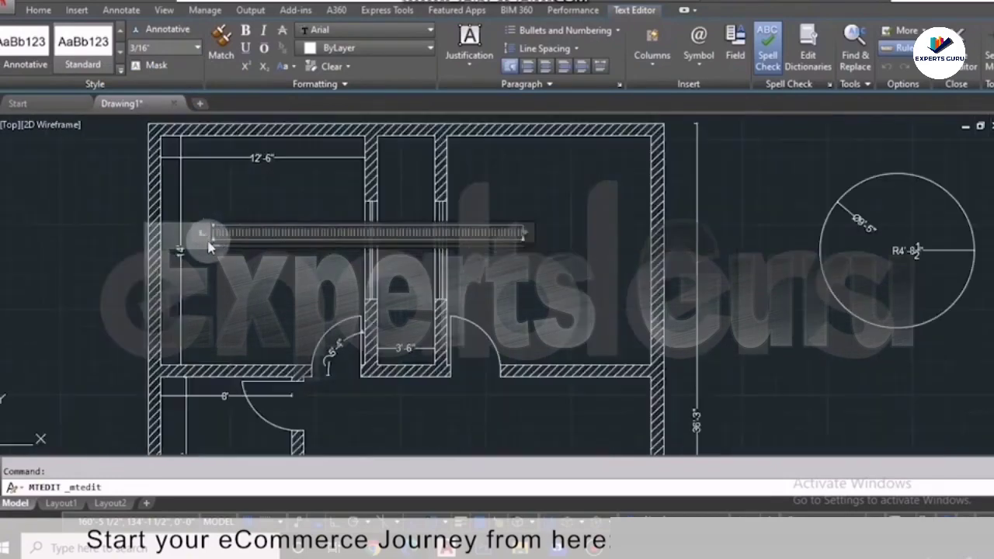
left_click_drag(528, 233, 664, 239)
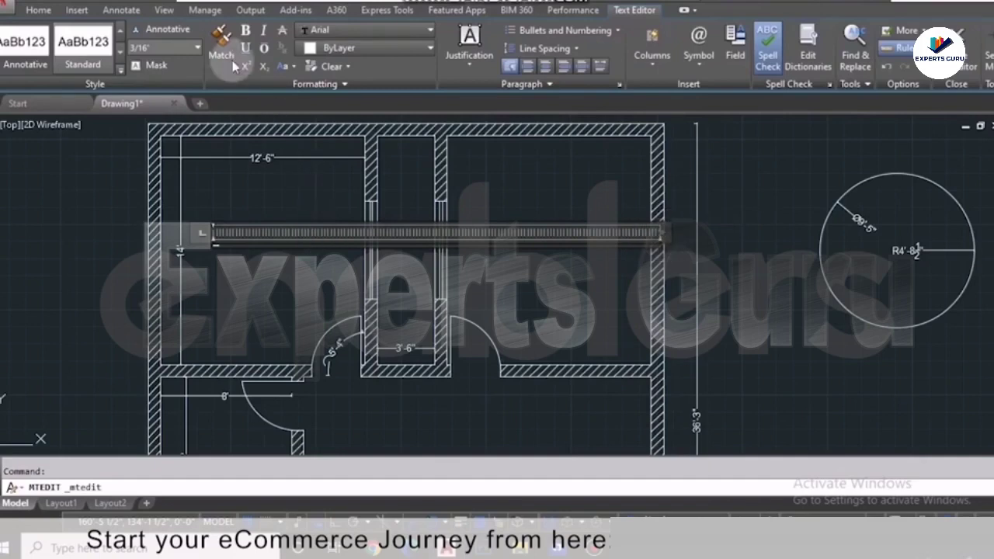
left_click(195, 49)
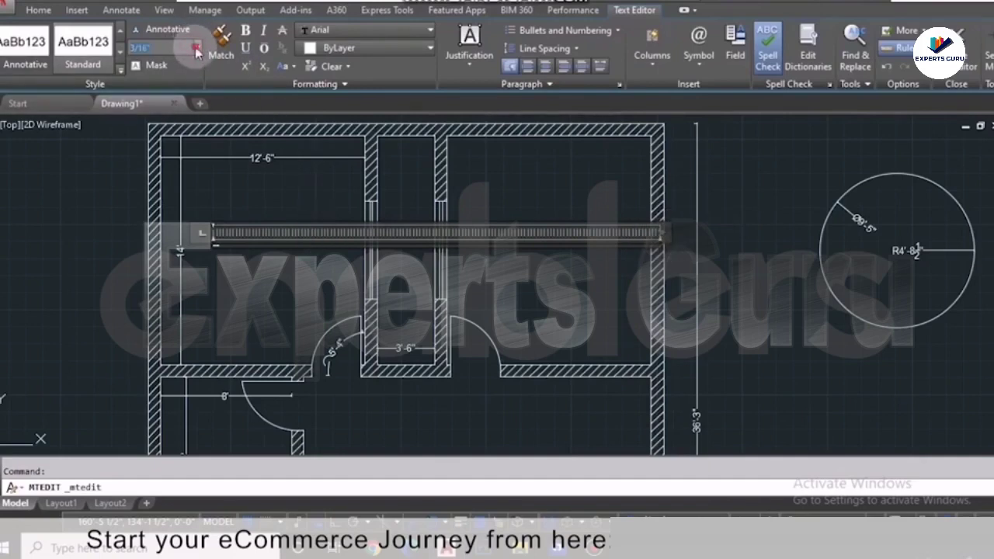
left_click(196, 49)
left_click(183, 79)
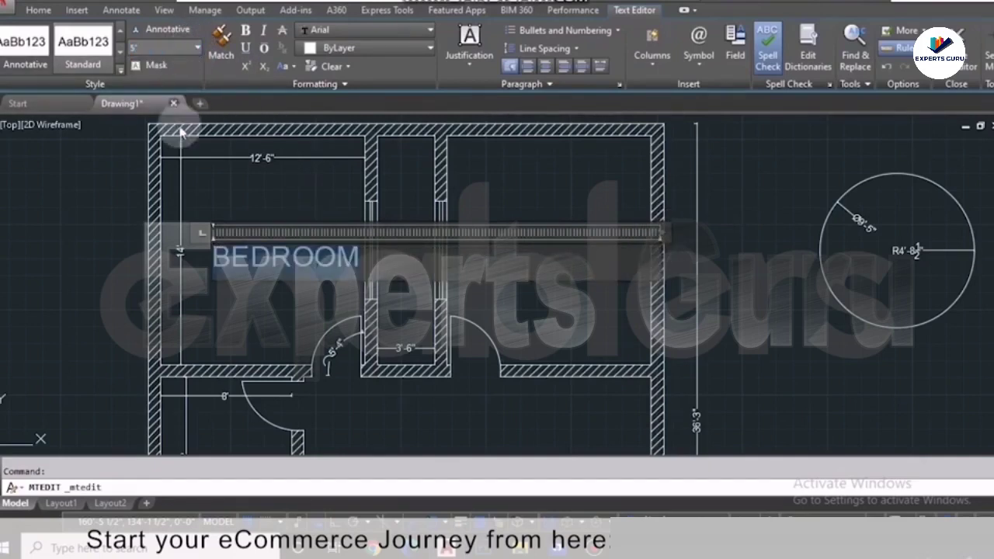
left_click(241, 190)
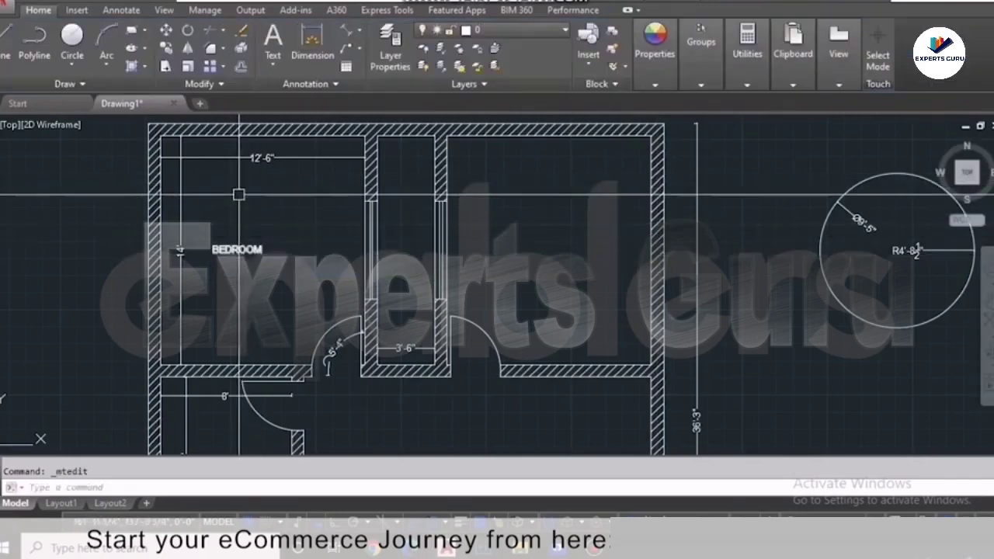
scroll(230, 294, "up", 4)
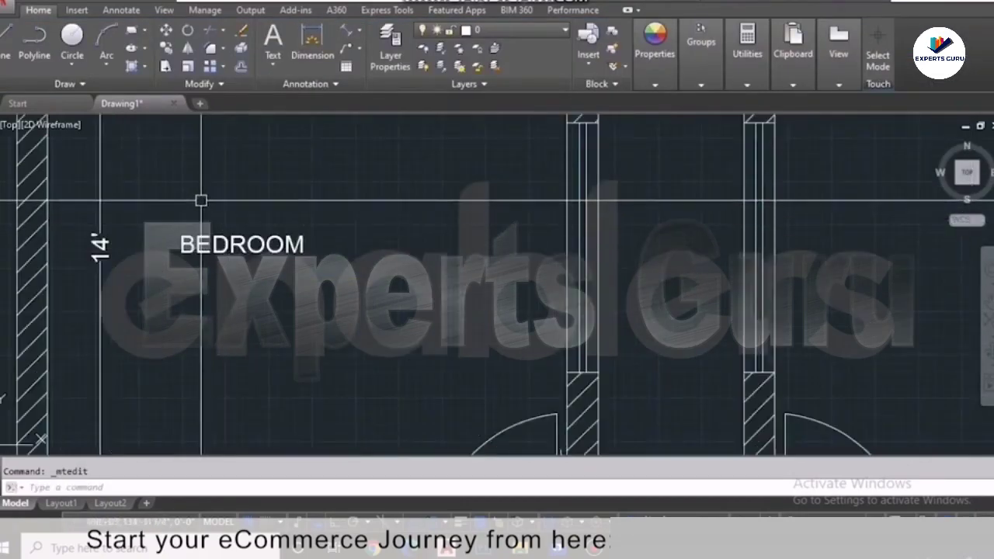
scroll(196, 190, "down", 2)
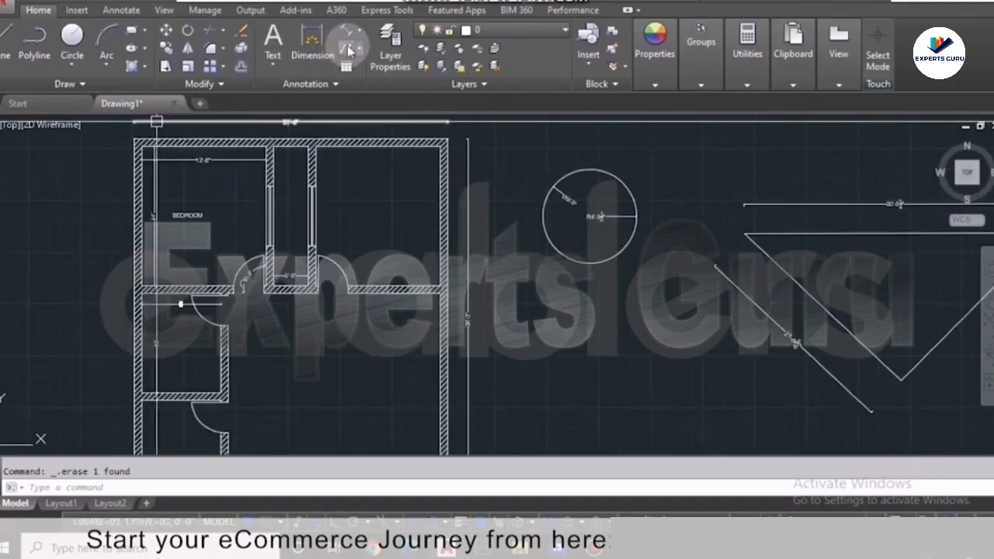
- Add a 5" BEDROOM multileader pointing into the upper-right room, landing outside the right wall
left_click(346, 50)
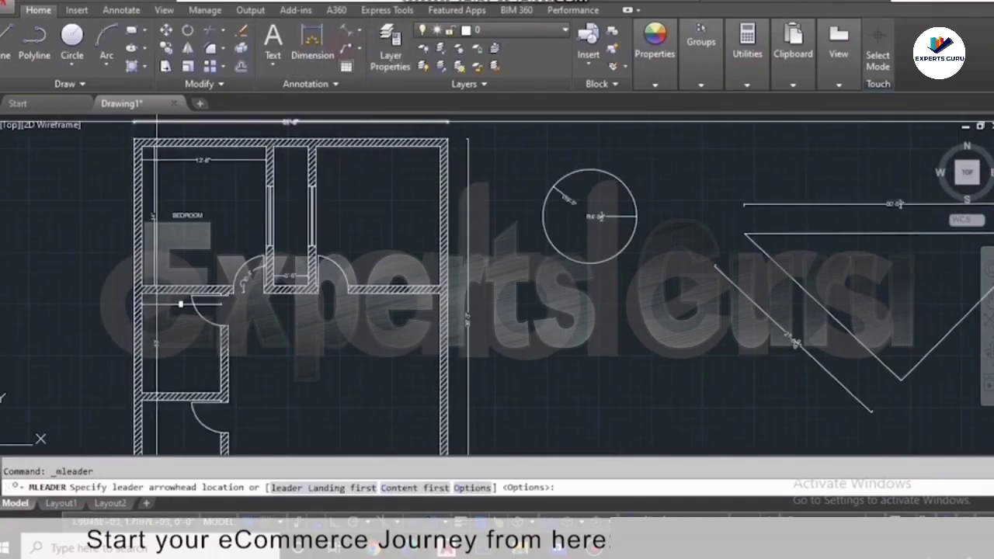
left_click(405, 229)
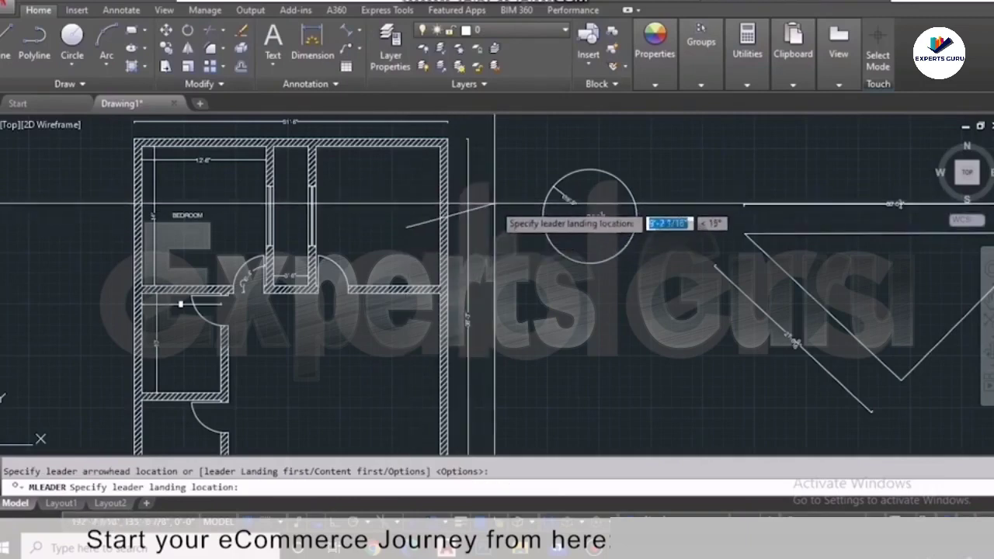
left_click(490, 204)
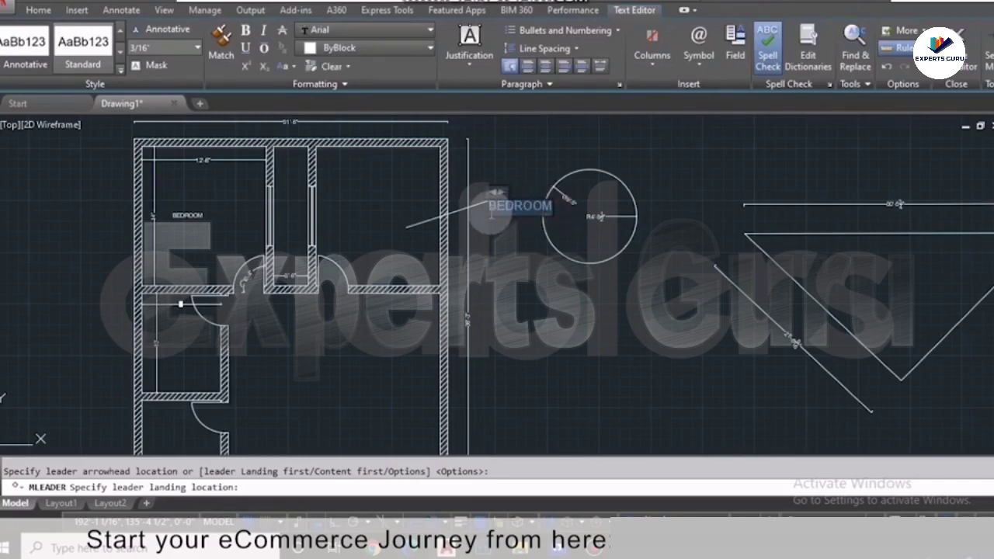
left_click(197, 48)
left_click(175, 95)
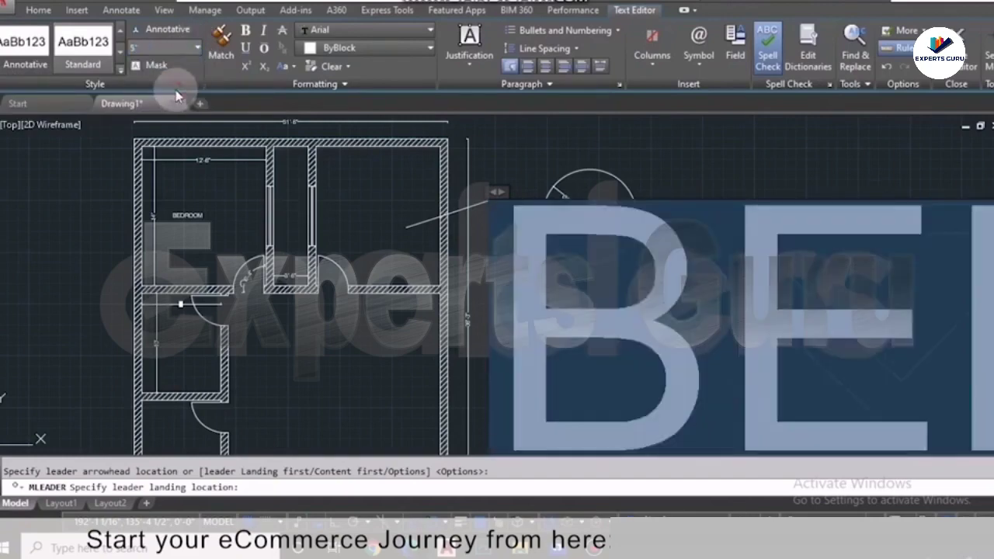
left_click(673, 165)
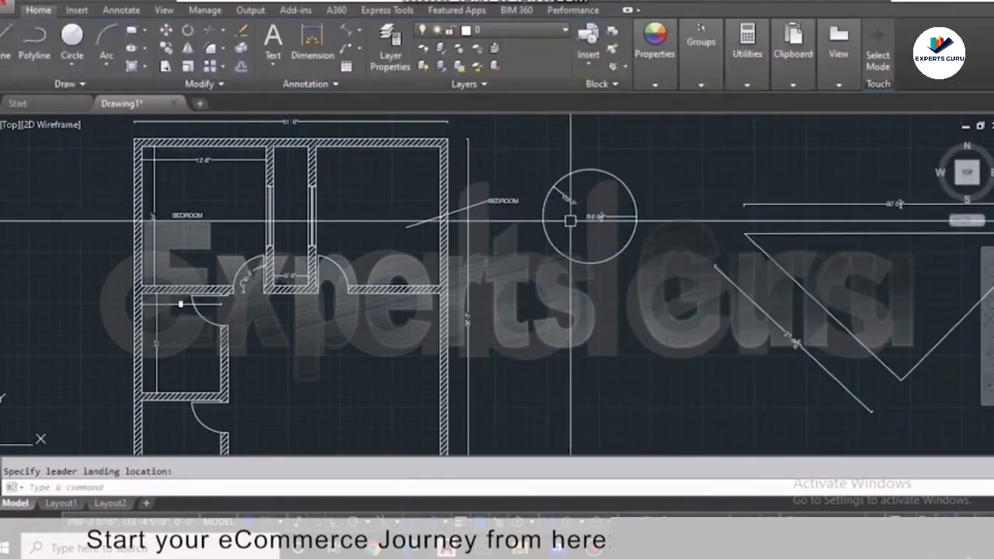
scroll(501, 199, "up", 3)
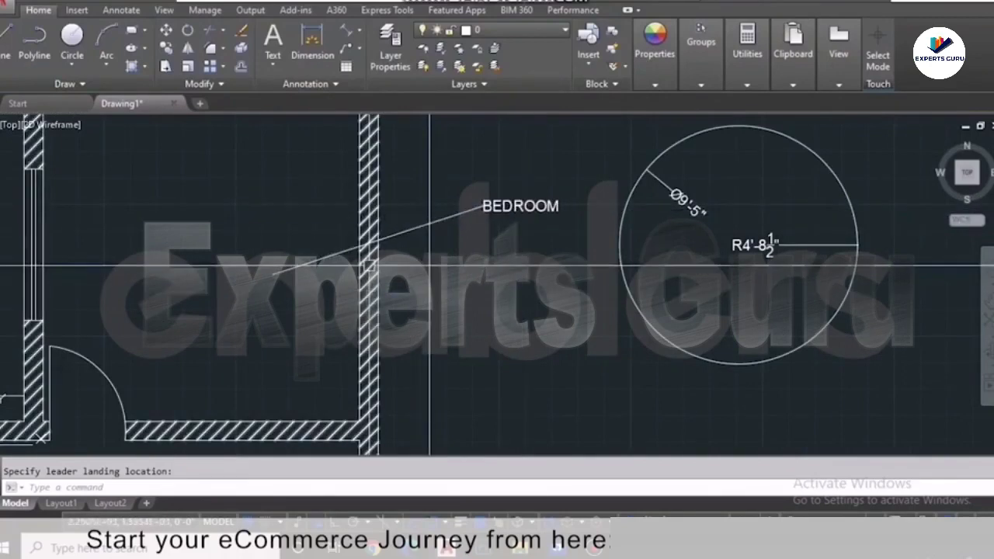
scroll(372, 229, "up", 4)
scroll(377, 215, "down", 4)
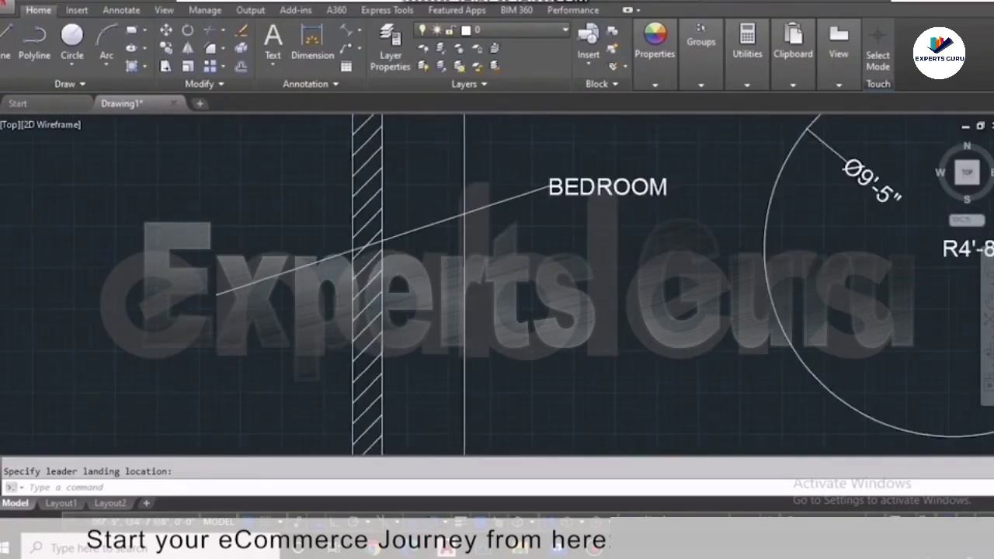
scroll(290, 264, "up", 4)
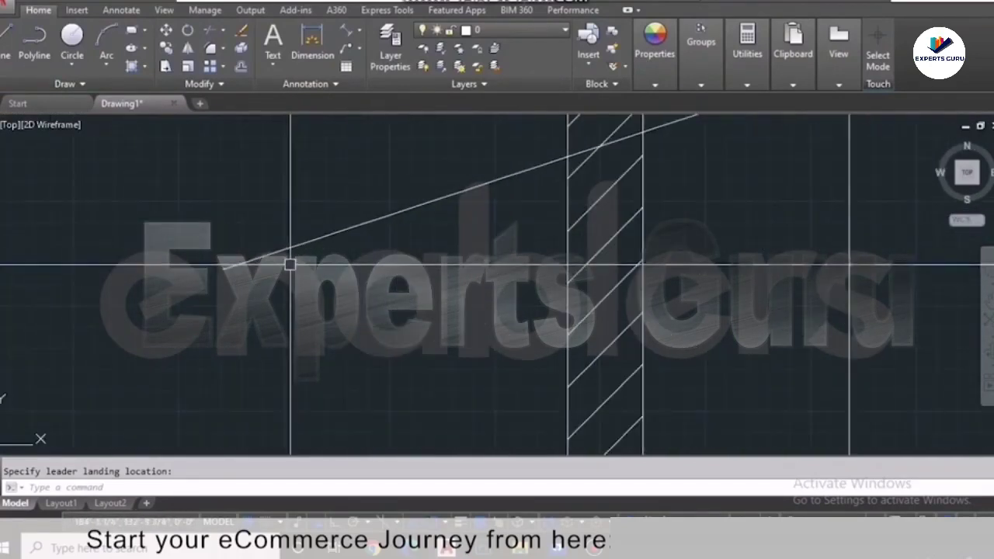
scroll(291, 264, "up", 3)
scroll(237, 281, "down", 5)
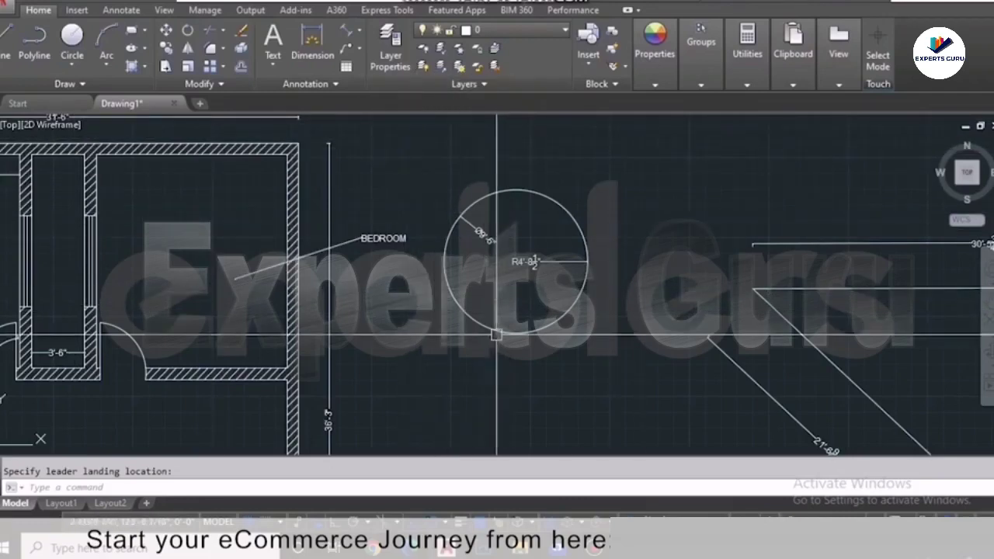
scroll(515, 311, "down", 2)
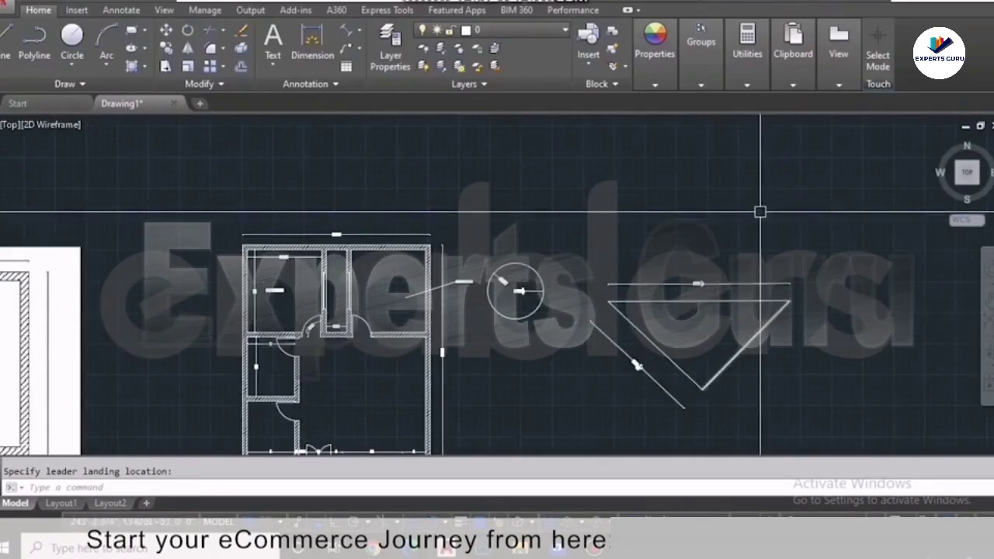
scroll(761, 211, "down", 2)
scroll(631, 338, "up", 2)
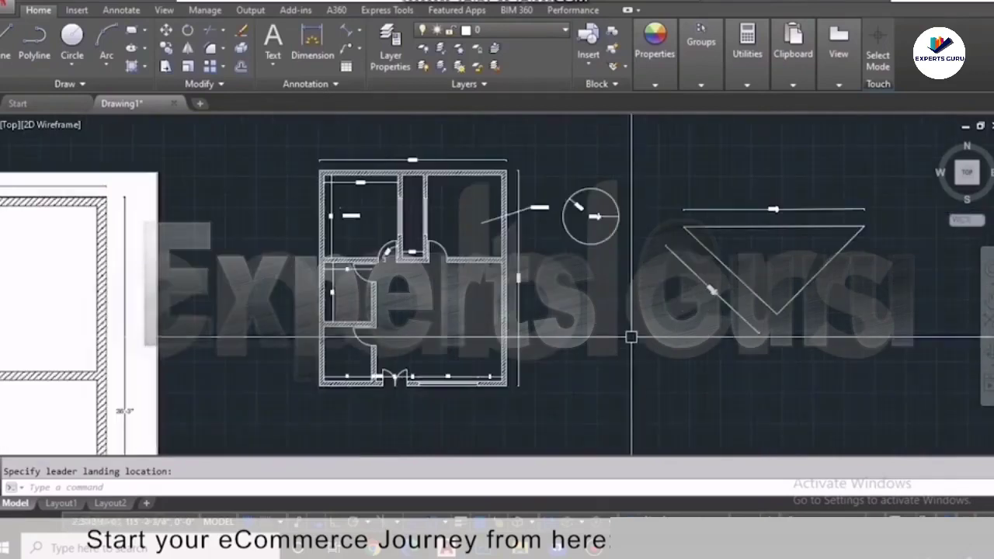